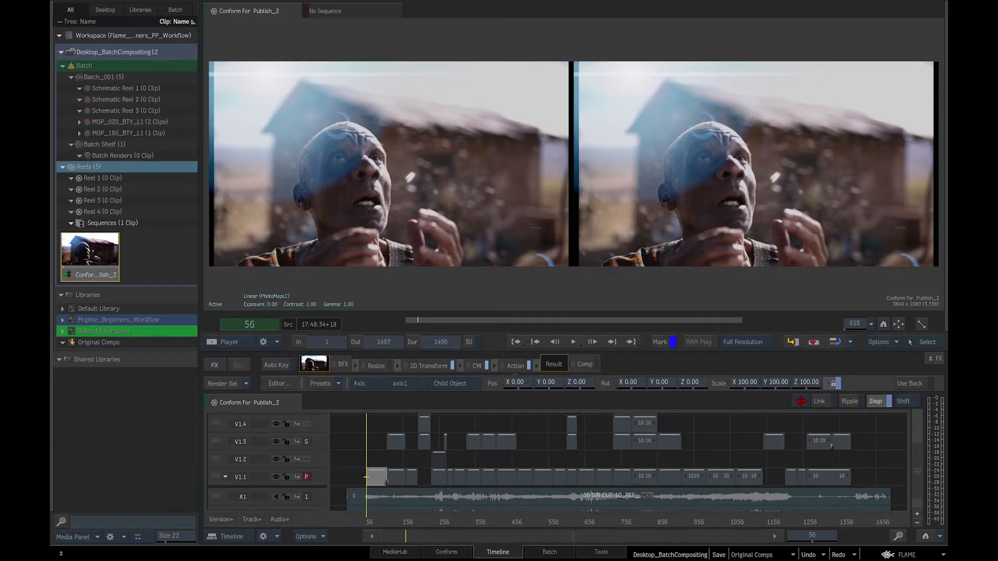
Step: Create a Batch FX from the first segment on track V1.1 of Conform For Publish_2, and return to the timeline
{"action": "left_click", "coordinate": [375, 479]}
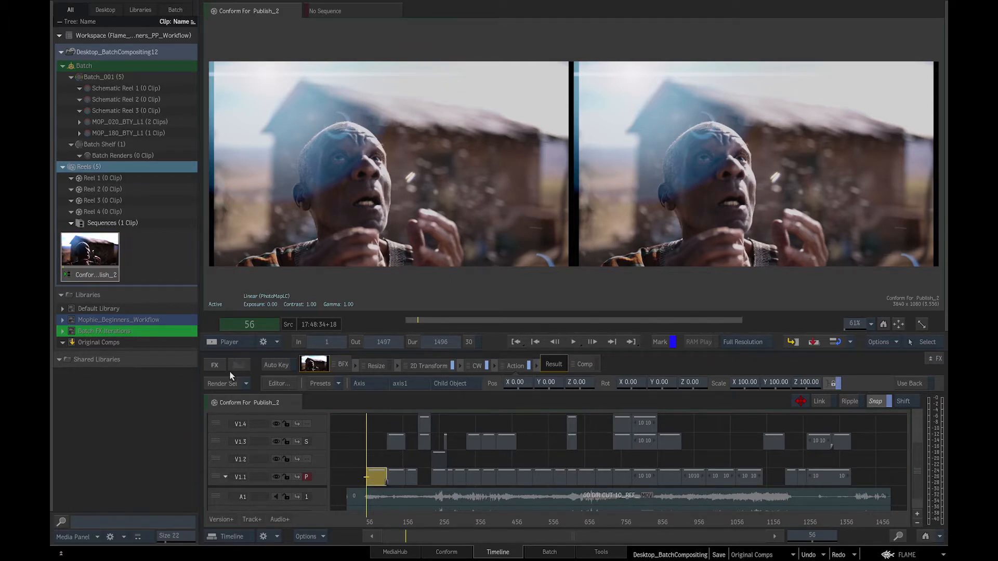
{"action": "left_click", "coordinate": [215, 366]}
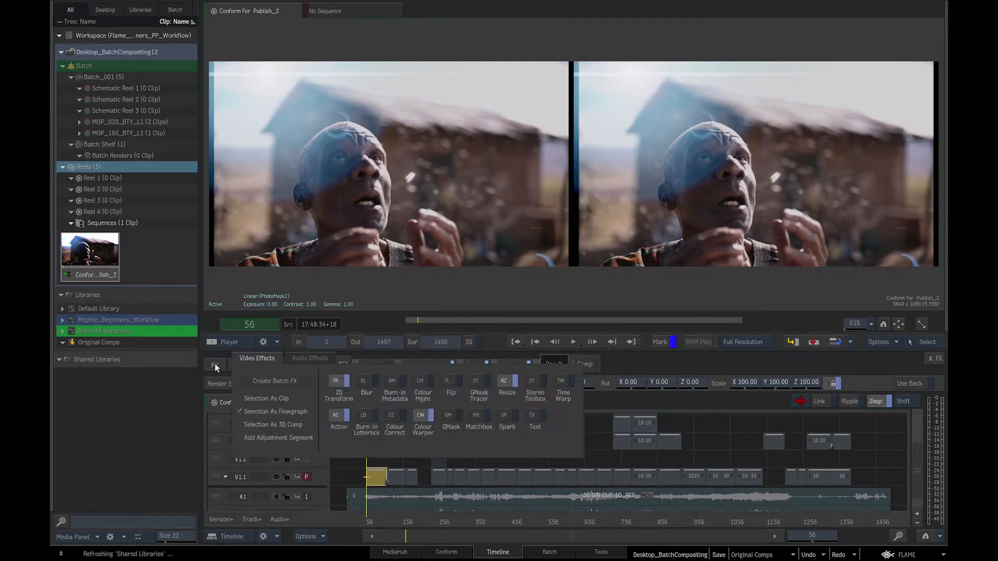
{"action": "left_click", "coordinate": [280, 382]}
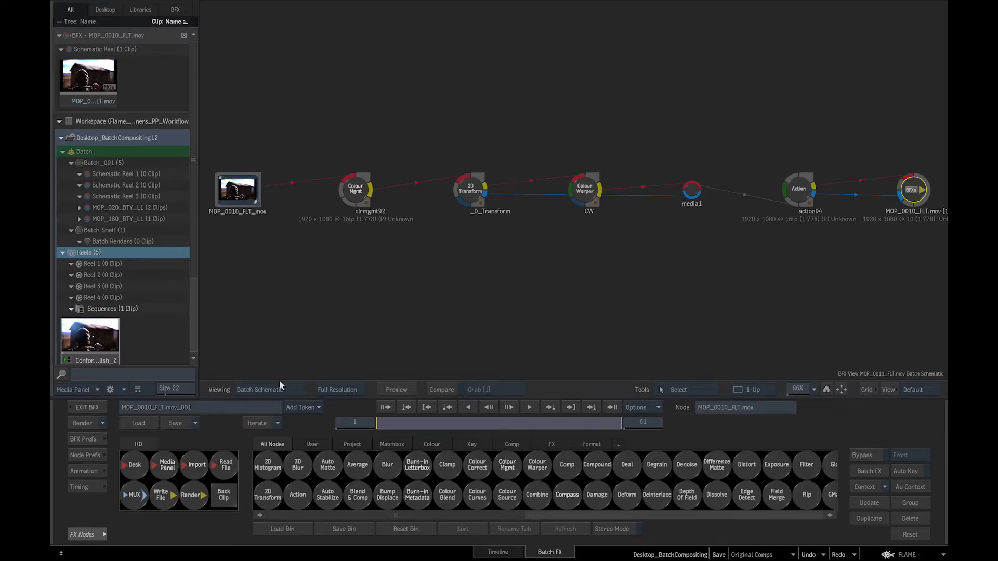
{"action": "left_click", "coordinate": [87, 407]}
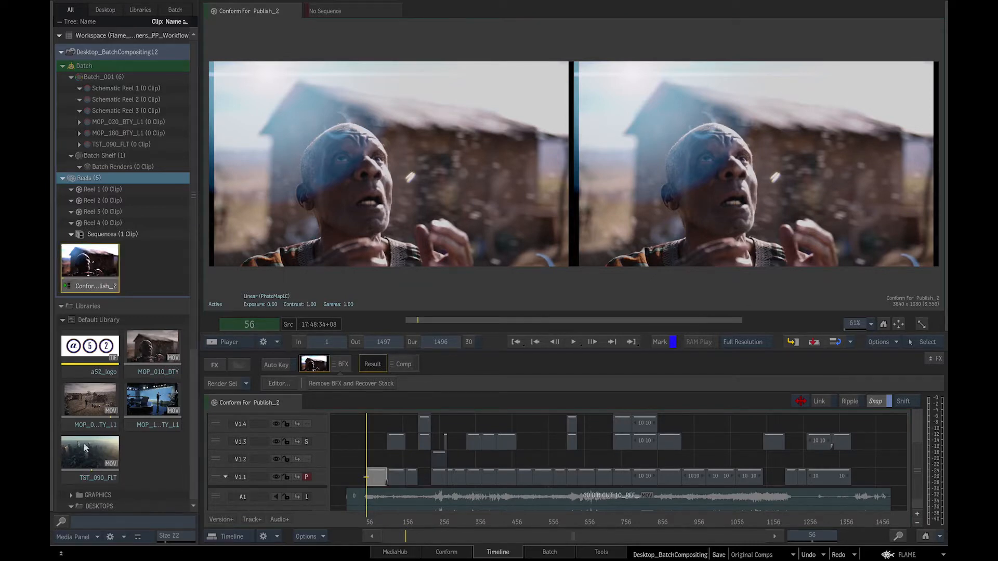
Step: Add the TST_090_FLT clip from the Default Library to the batch, and return to the timeline sequence
{"action": "left_click_drag", "start_coordinate": [84, 449], "coordinate": [71, 64]}
{"action": "double_click", "coordinate": [71, 63]}
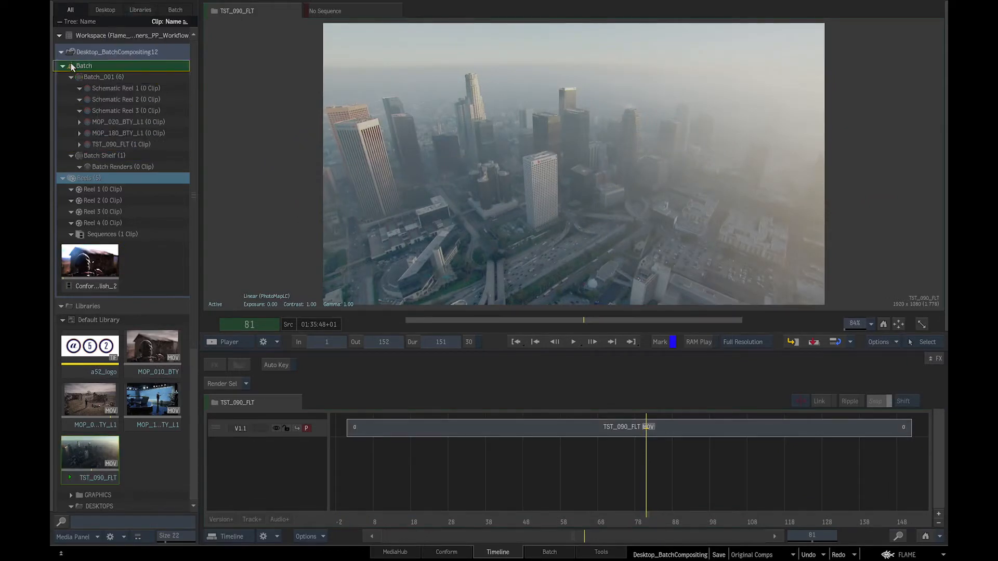
{"action": "left_click_drag", "start_coordinate": [574, 192], "coordinate": [555, 205]}
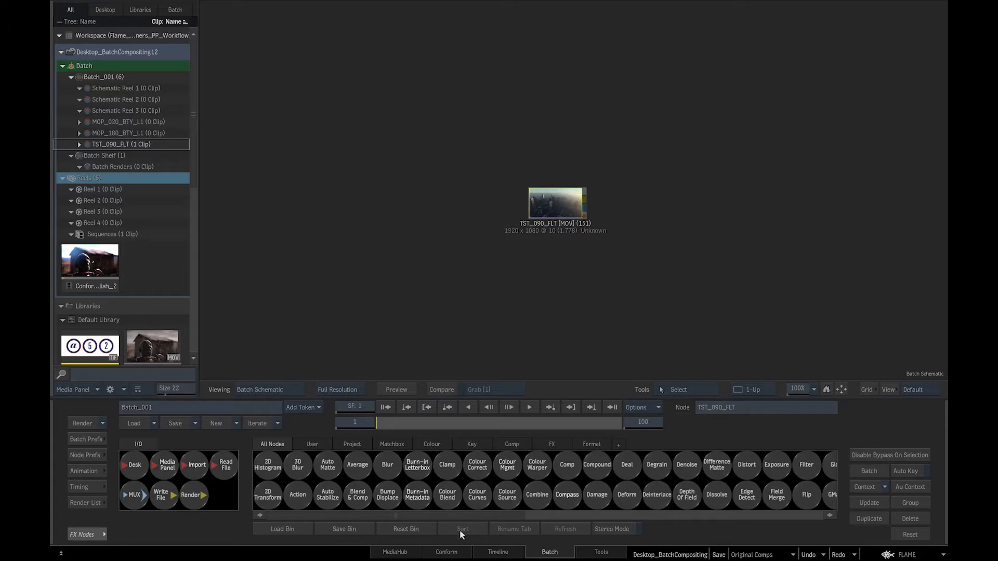
{"action": "left_click", "coordinate": [498, 552]}
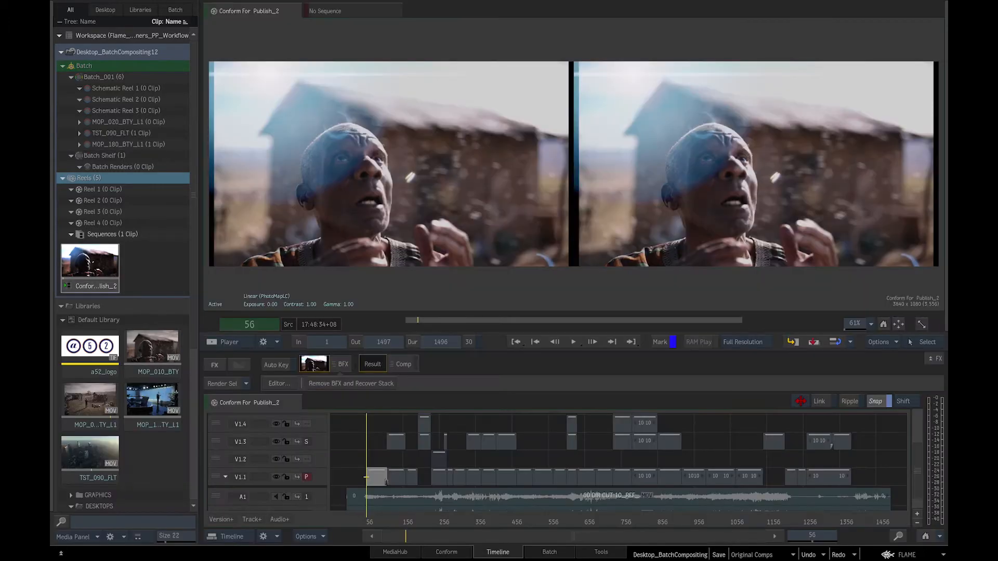
{"action": "mouse_move", "coordinate": [367, 476]}
{"action": "left_mouse_down"}
{"action": "mouse_move", "coordinate": [406, 478]}
{"action": "mouse_move", "coordinate": [366, 476]}
{"action": "left_mouse_up"}
Step: Browse the local project 3_FP2016_FLAME_FAMILY_A52_MOPHIE in MediaHub to the Mophie HUB DESK in the THEATRE DEMO library
{"action": "left_click", "coordinate": [402, 553]}
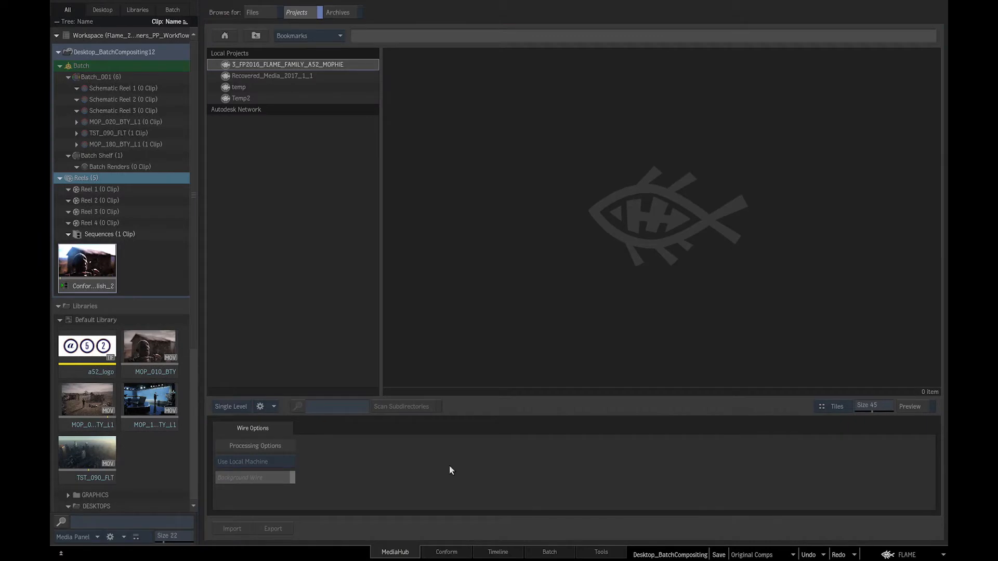
{"action": "double_click", "coordinate": [307, 63]}
{"action": "double_click", "coordinate": [293, 65]}
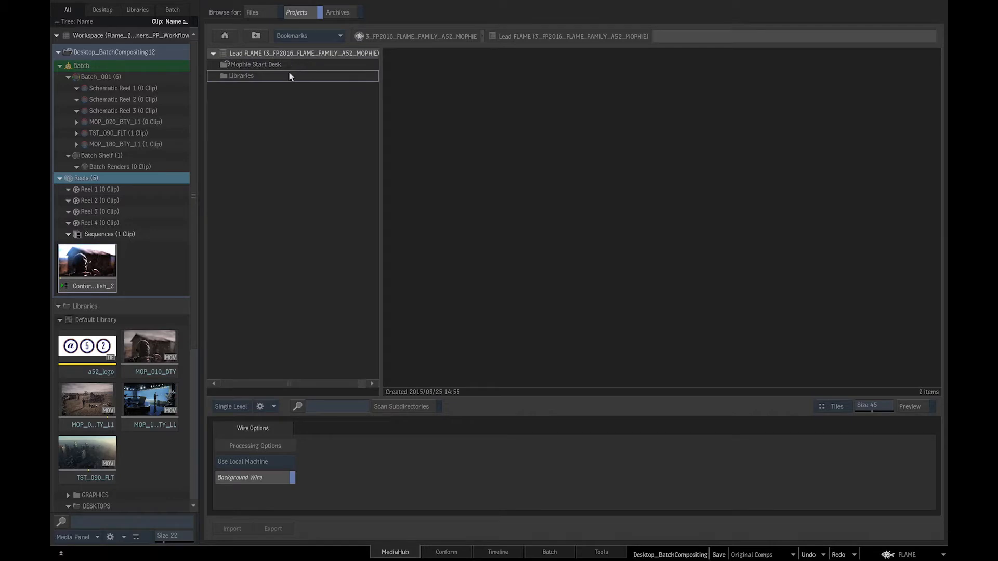
{"action": "double_click", "coordinate": [290, 76]}
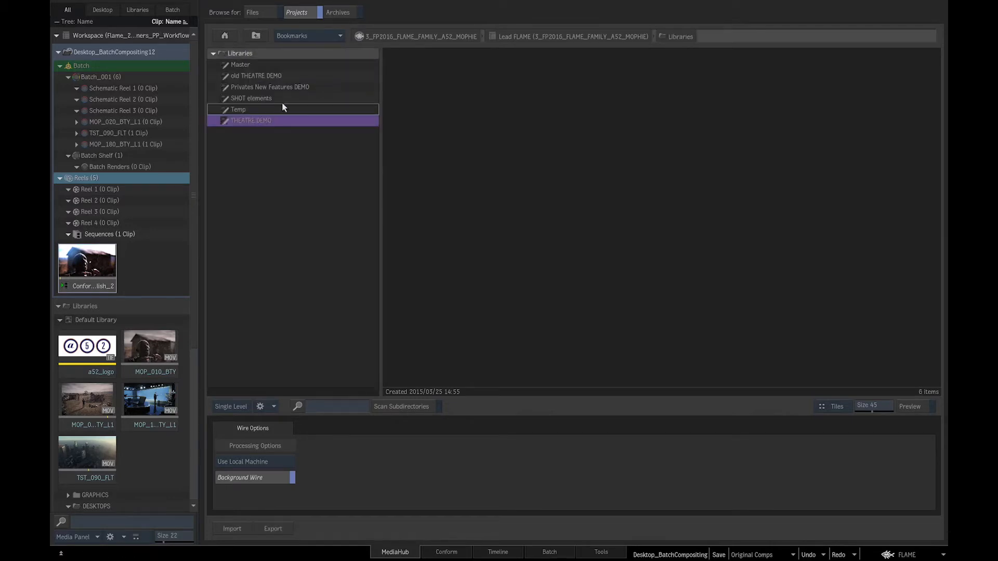
{"action": "double_click", "coordinate": [280, 125]}
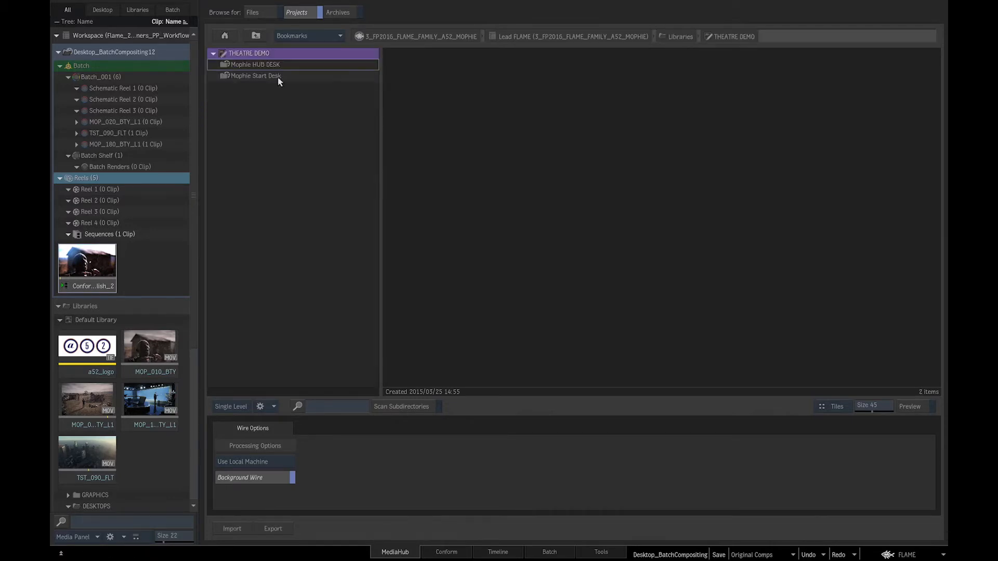
{"action": "double_click", "coordinate": [279, 77]}
Step: Import the MOP_040 desktop into the Original Comps library
{"action": "left_click", "coordinate": [243, 77]}
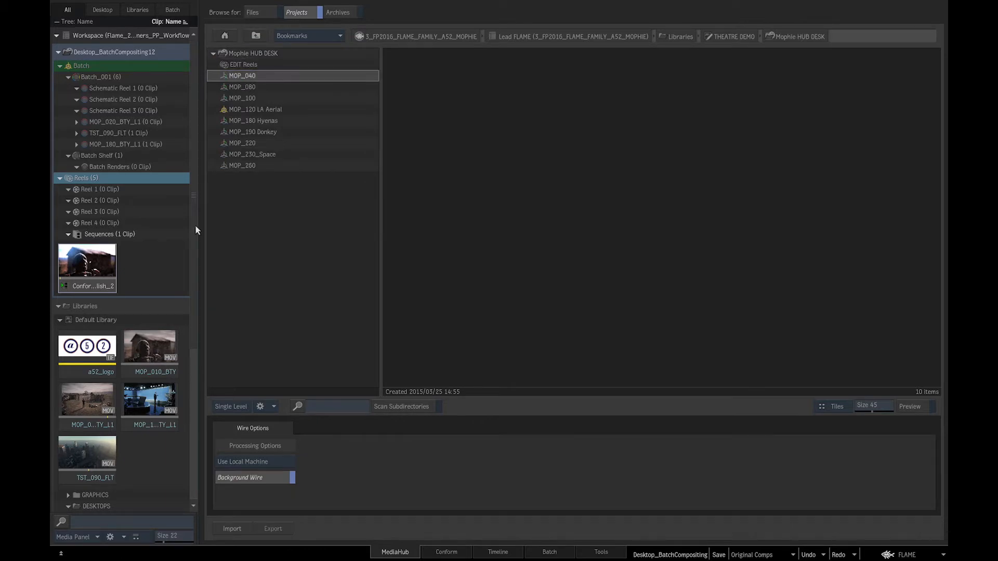
{"action": "scroll", "coordinate": [192, 253], "scroll_direction": "down", "scroll_amount": 5}
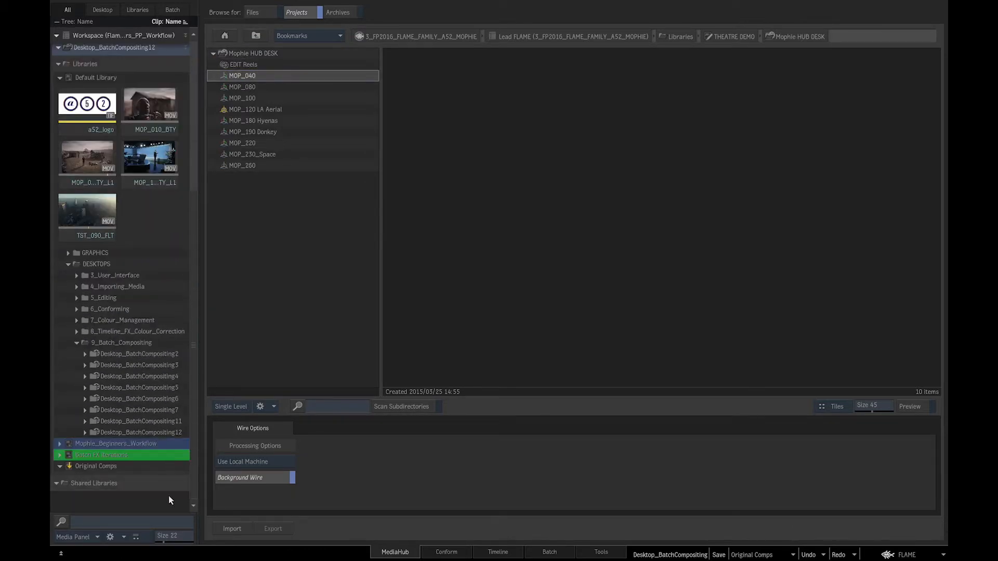
{"action": "left_click", "coordinate": [110, 467]}
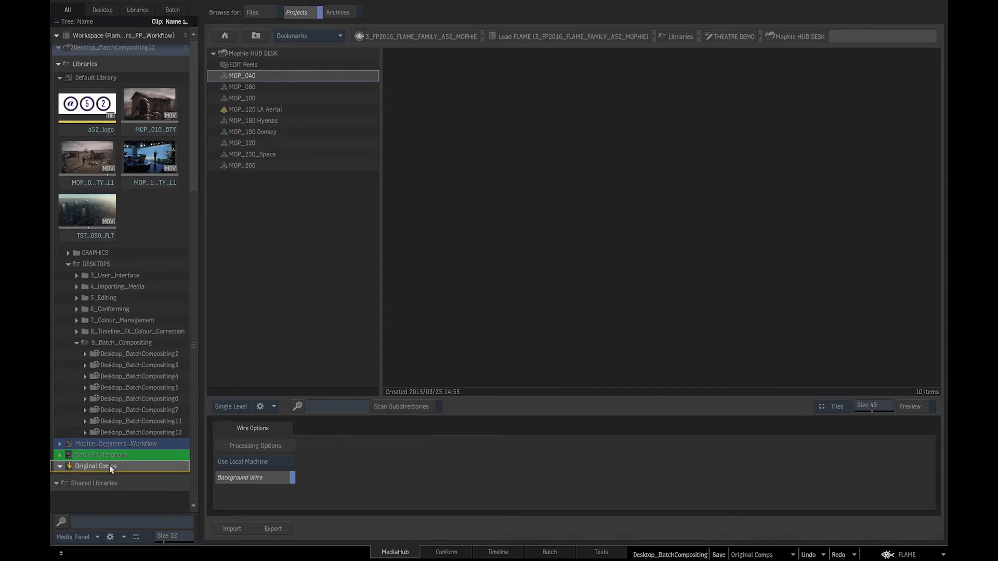
{"action": "left_click", "coordinate": [241, 528]}
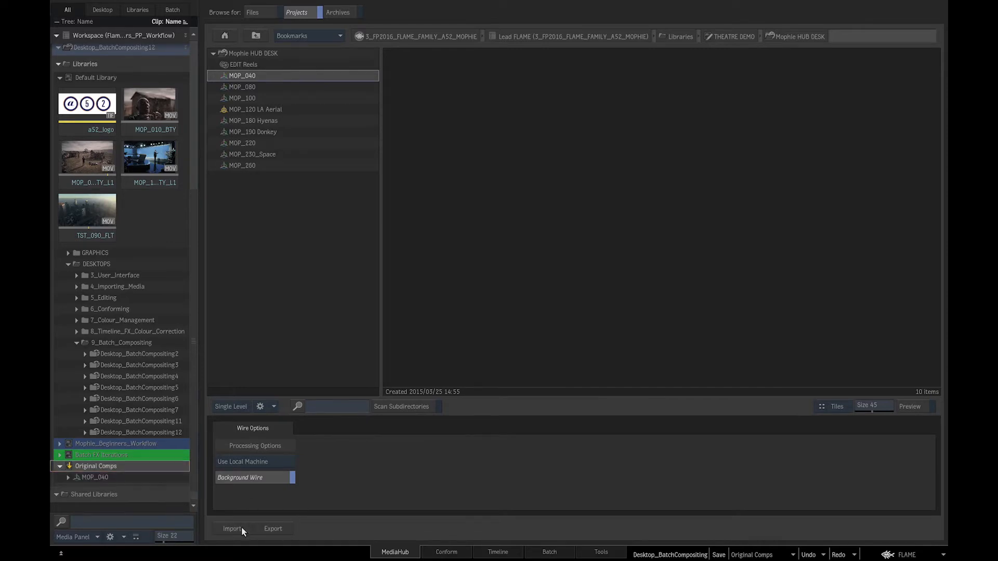
Step: Import the MOP_190 Donkey desktop into the Original Comps library and collapse its contents
{"action": "left_click", "coordinate": [244, 132]}
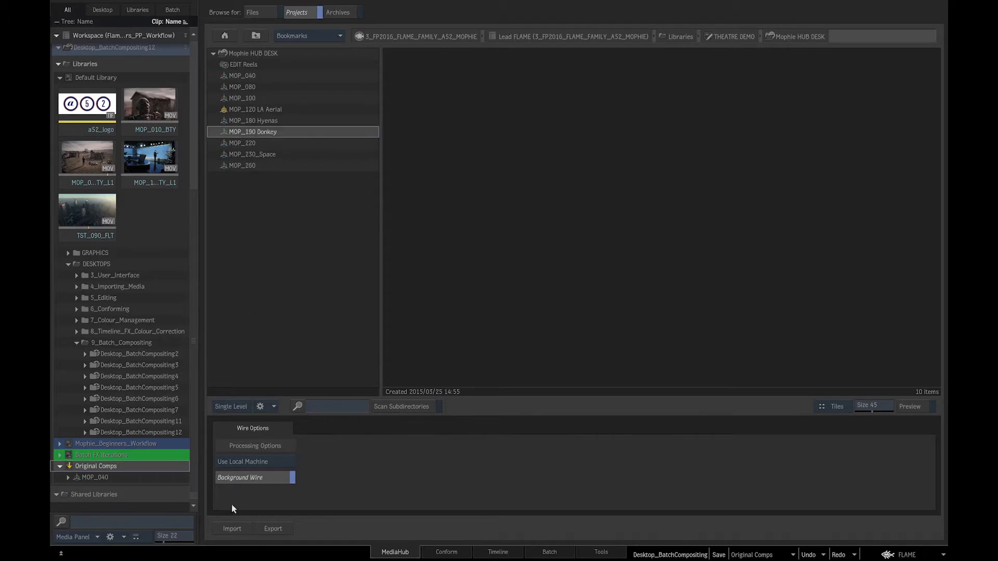
{"action": "left_click", "coordinate": [236, 532]}
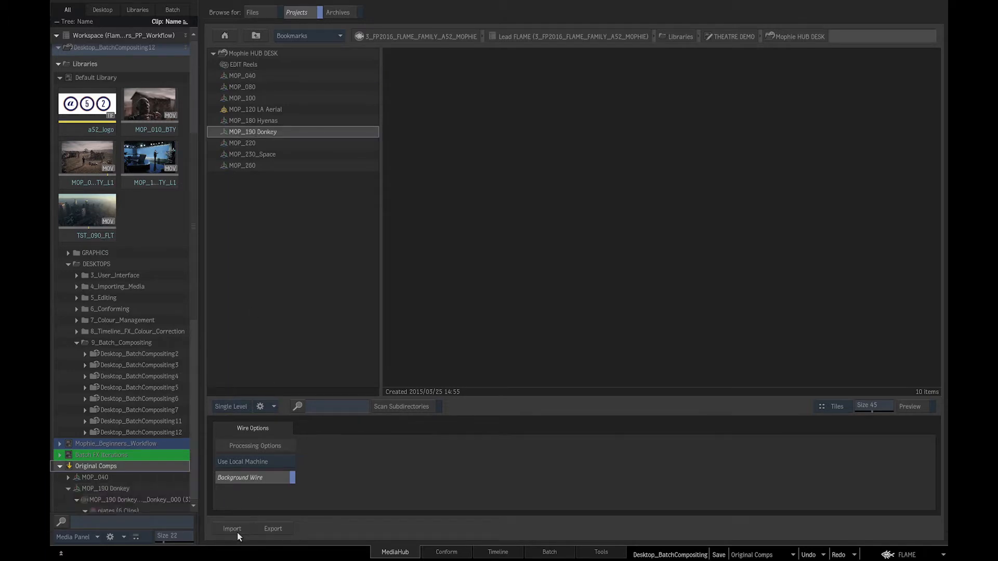
{"action": "left_click", "coordinate": [68, 489]}
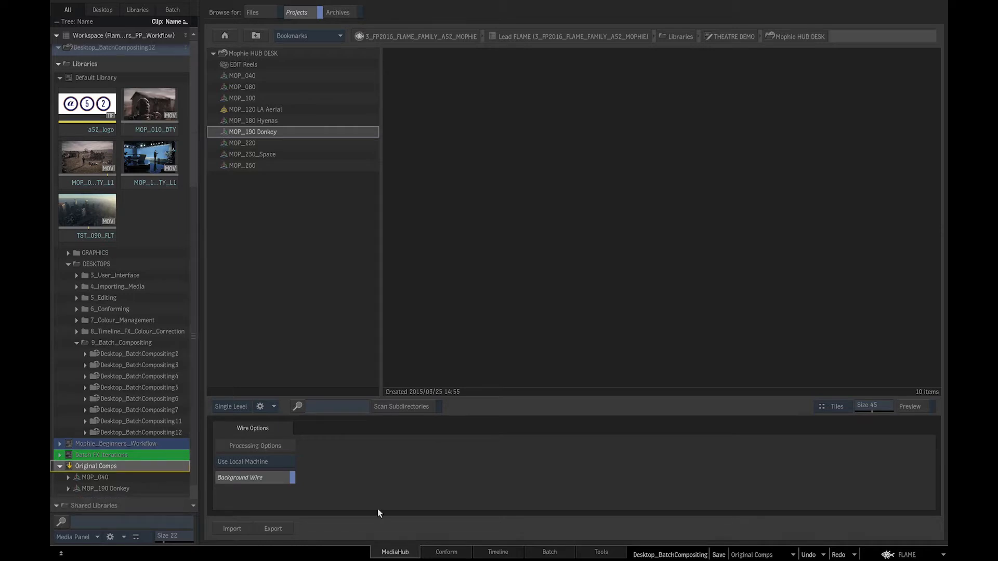
Step: Load the MOP_040 comp from the Original Comps library as the current batch setup
{"action": "left_click", "coordinate": [497, 551]}
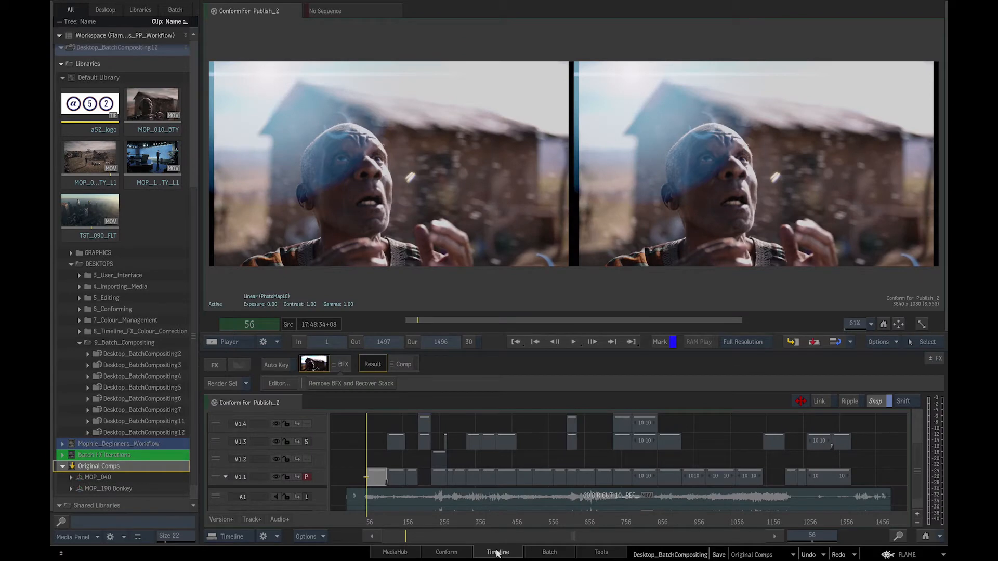
{"action": "left_click", "coordinate": [81, 478]}
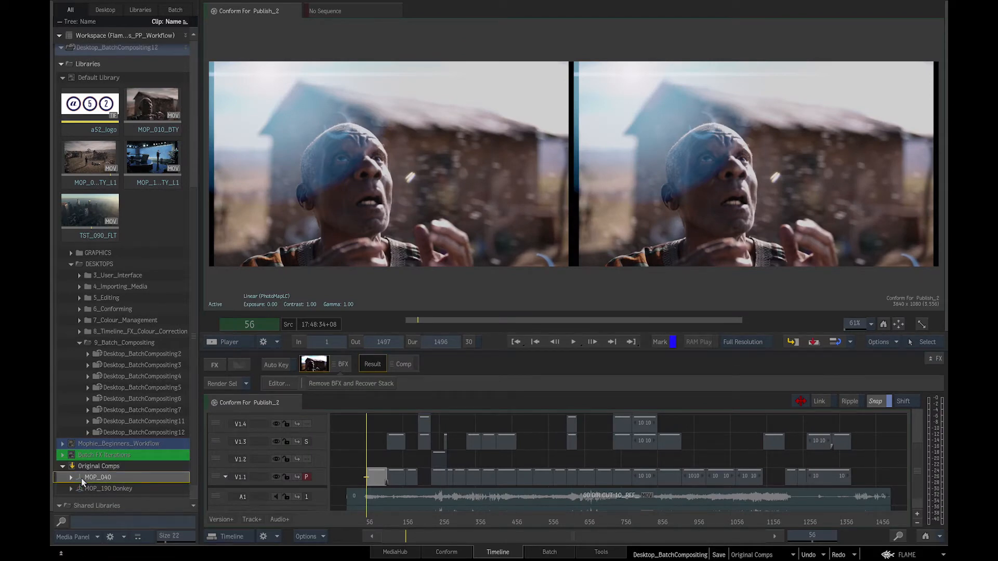
{"action": "double_click", "coordinate": [81, 479]}
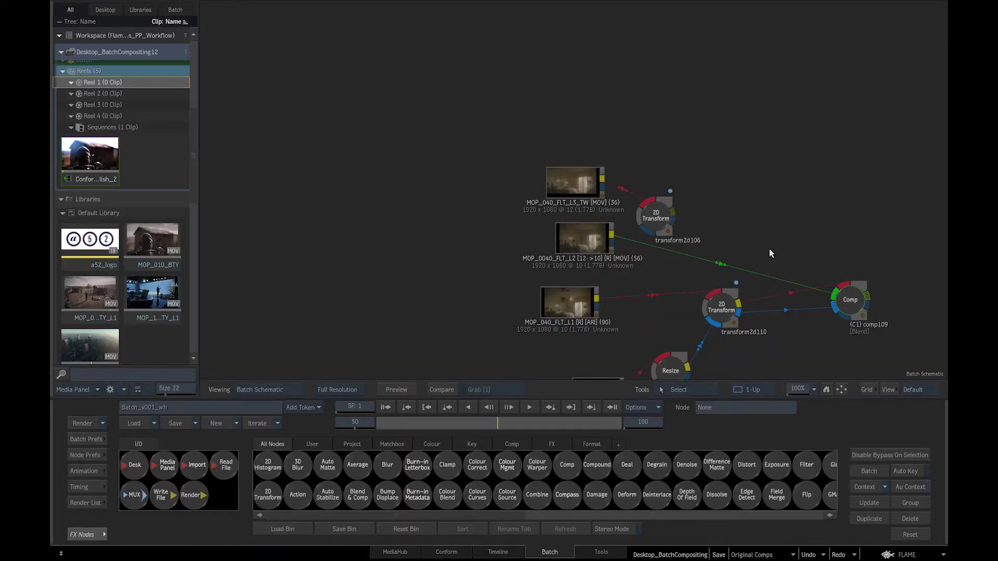
{"action": "left_click_drag", "start_coordinate": [769, 249], "coordinate": [627, 141]}
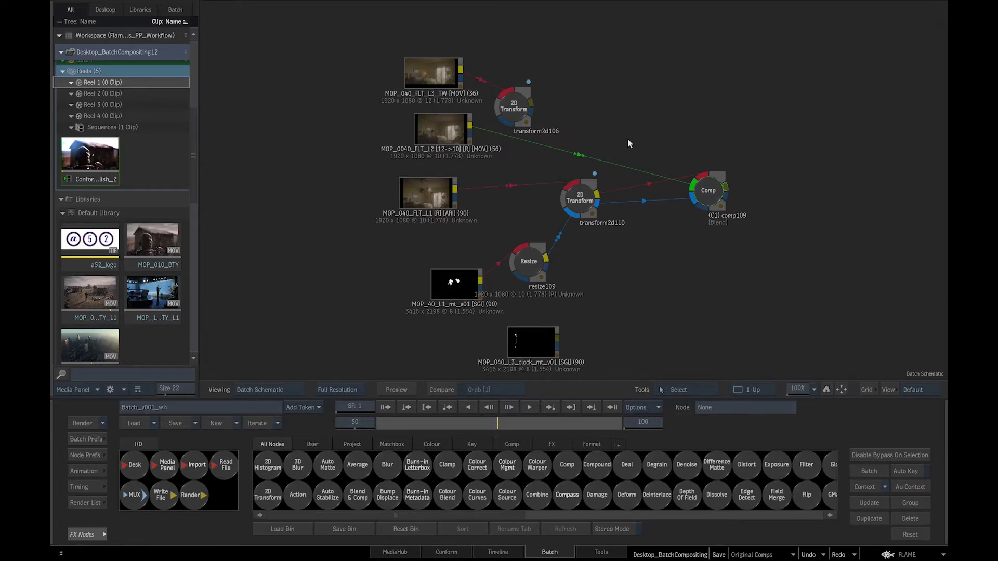
Step: Review the MOP_0040_FLT_L2, MOP_040_FLT_L1 and MOP_40_L1_mt_v01 source clips of the batch in the player
{"action": "double_click", "coordinate": [448, 134]}
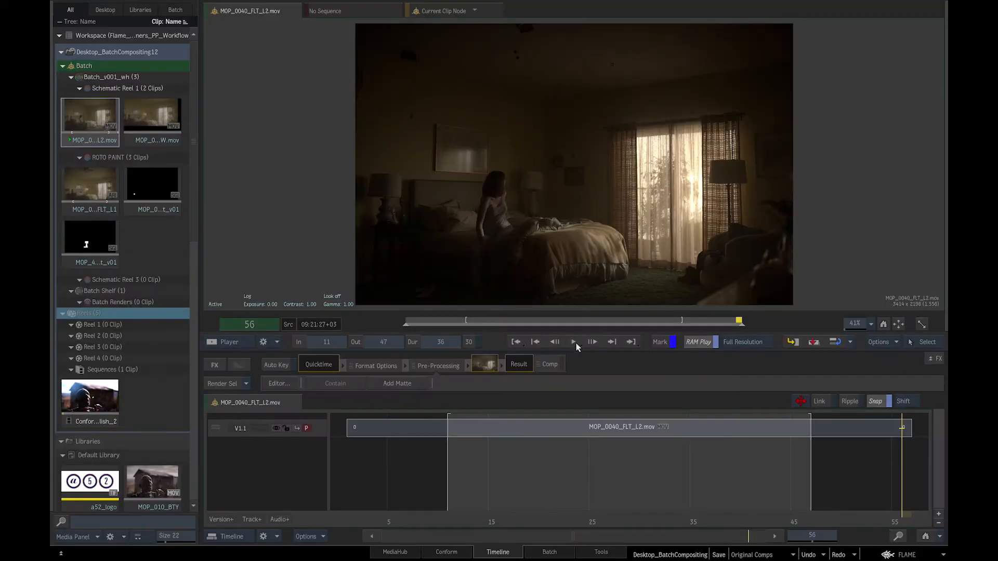
{"action": "left_click", "coordinate": [572, 342]}
{"action": "left_click", "coordinate": [543, 556]}
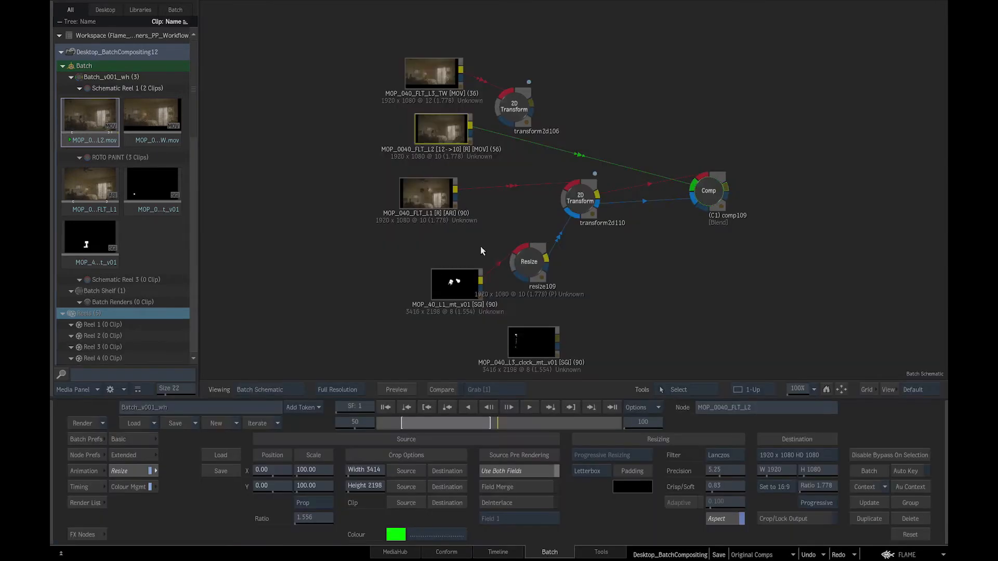
{"action": "left_click", "coordinate": [438, 199]}
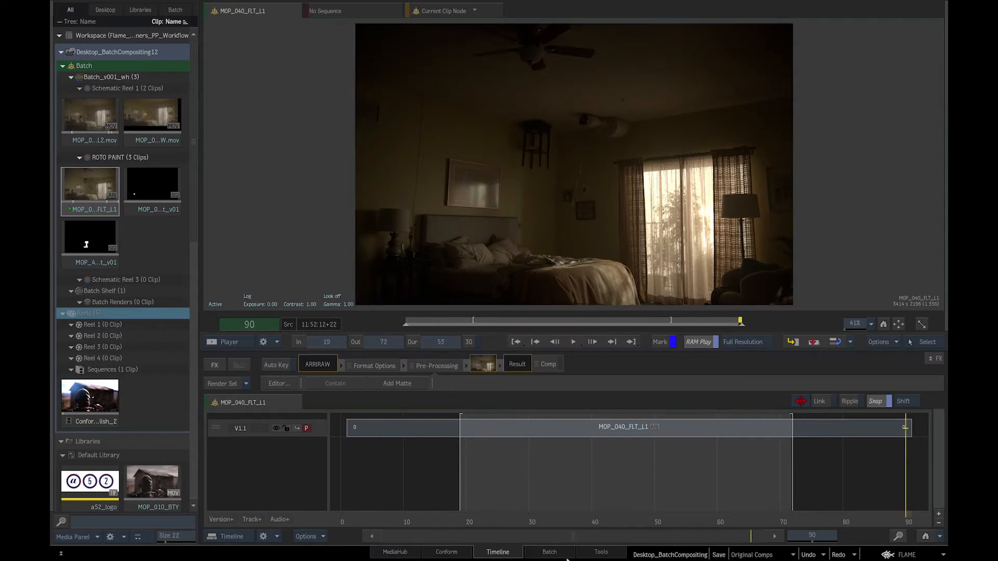
{"action": "left_click", "coordinate": [550, 552]}
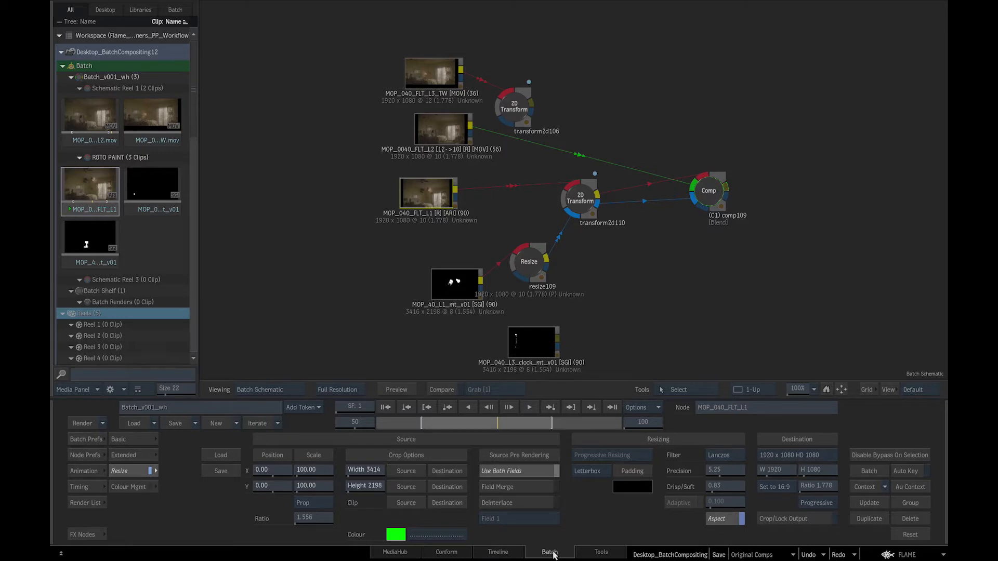
{"action": "double_click", "coordinate": [457, 286]}
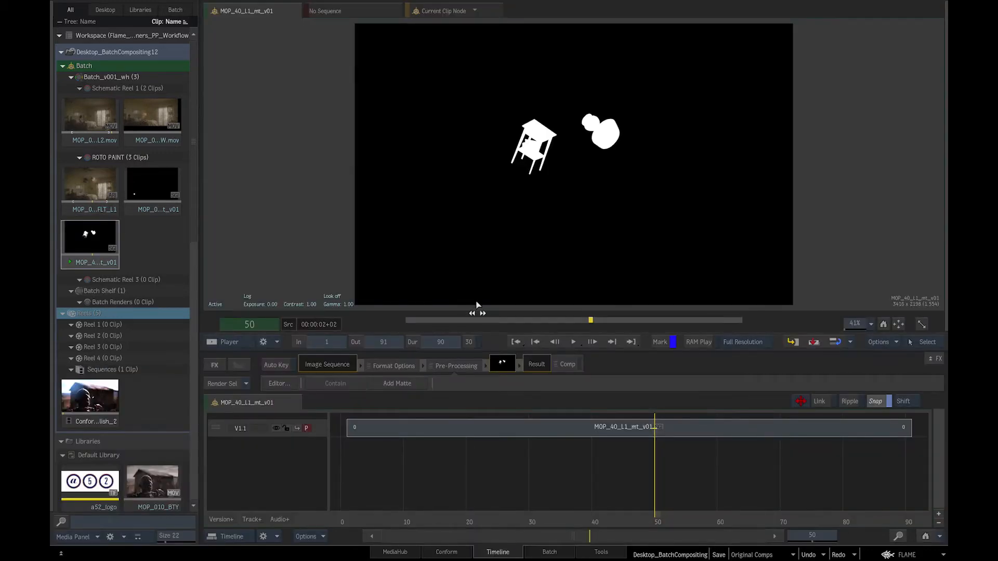
{"action": "key", "text": "space"}
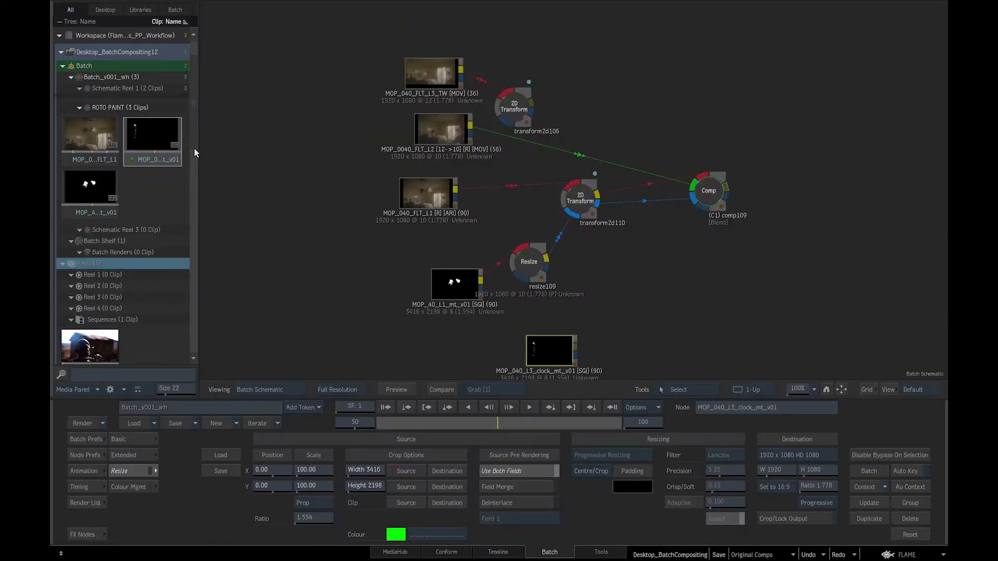
Step: Load the MOP_190 Donkey batch setup from the Original Comps library in place of the MOP_040 comp
{"action": "scroll", "coordinate": [193, 161], "scroll_direction": "down", "scroll_amount": 10}
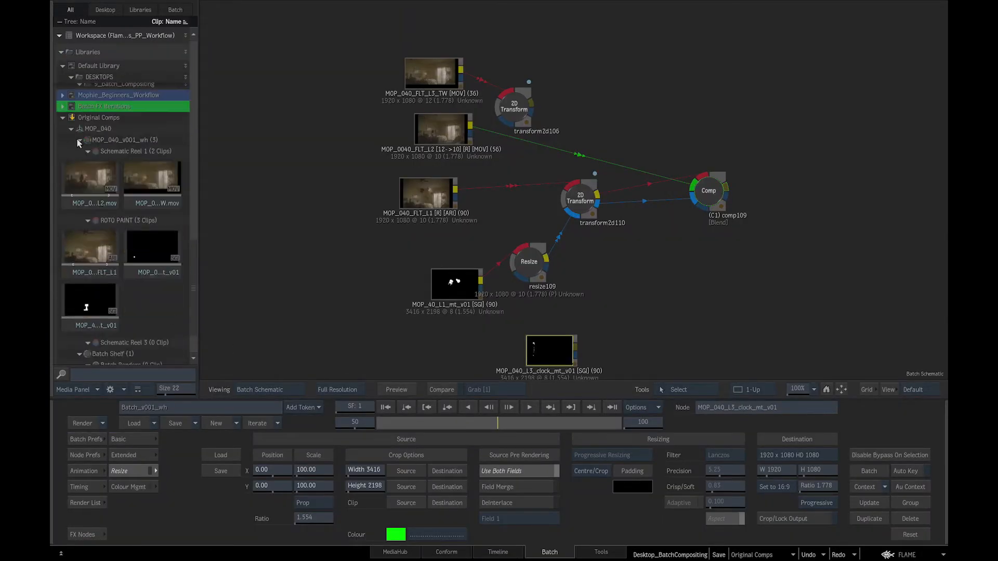
{"action": "left_click", "coordinate": [79, 140]}
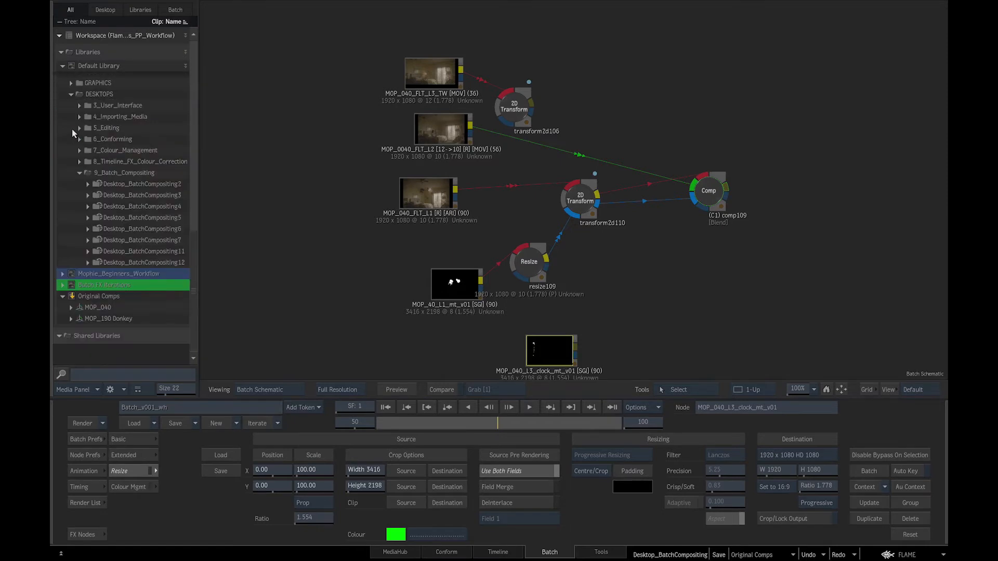
{"action": "left_click", "coordinate": [77, 321]}
{"action": "left_click", "coordinate": [71, 319]}
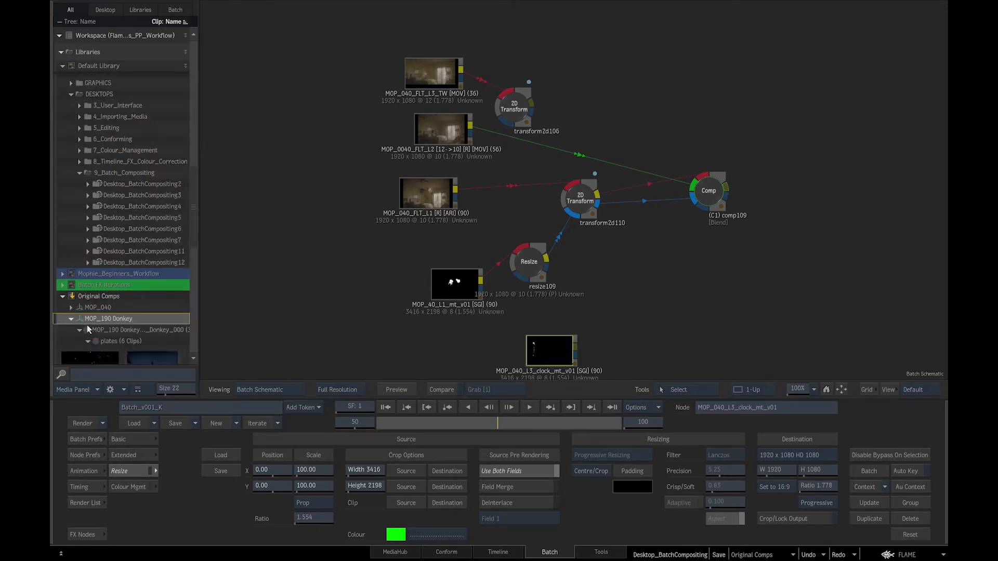
{"action": "left_click", "coordinate": [117, 331]}
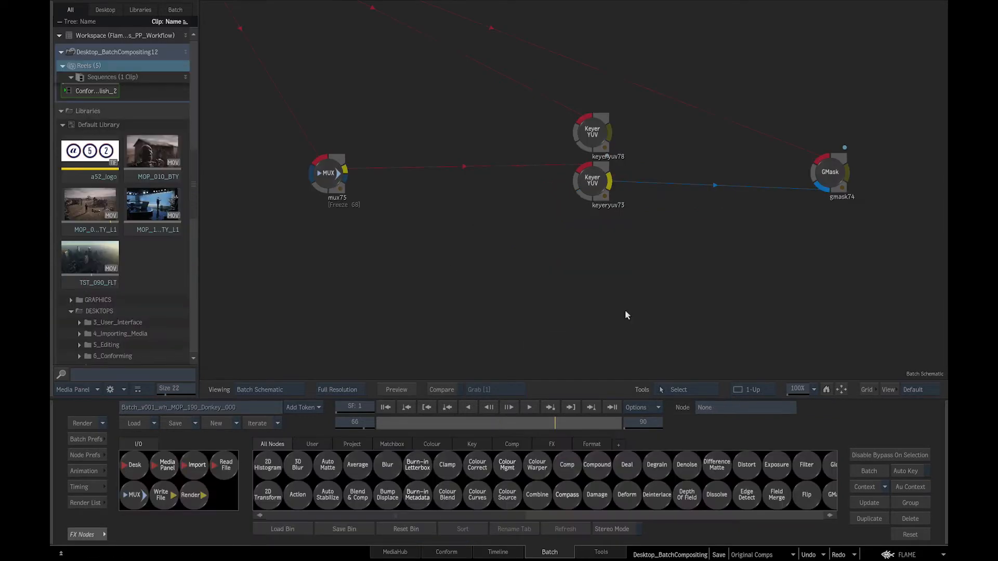
Step: Examine the complete node tree of the MOP_190 Donkey batch schematic, fitting it in view and looking over its branches
{"action": "left_click", "coordinate": [841, 390]}
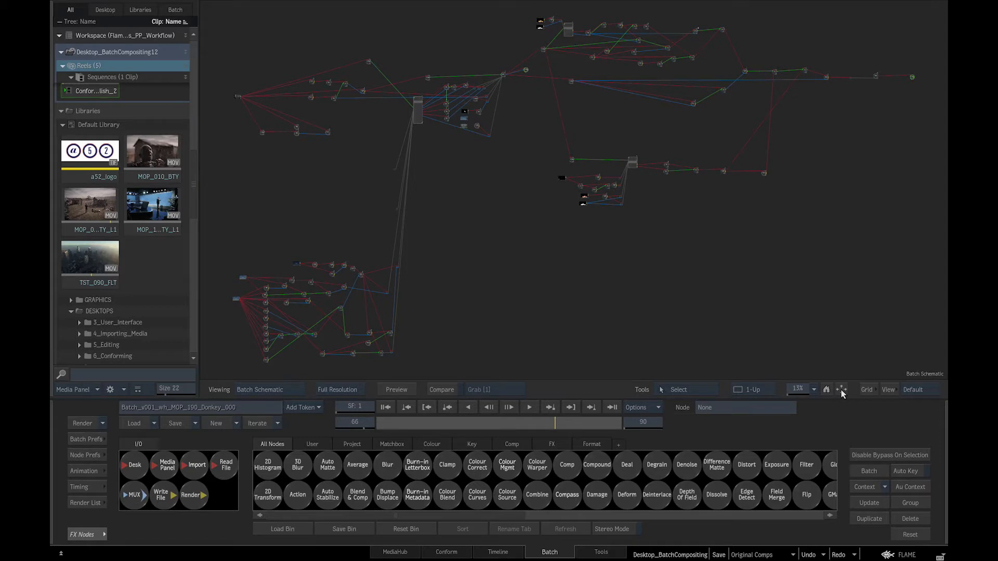
{"action": "key", "text": "ctrl+space"}
{"action": "left_click_drag", "start_coordinate": [554, 307], "coordinate": [943, 145]}
{"action": "left_click_drag", "start_coordinate": [724, 265], "coordinate": [946, 209]}
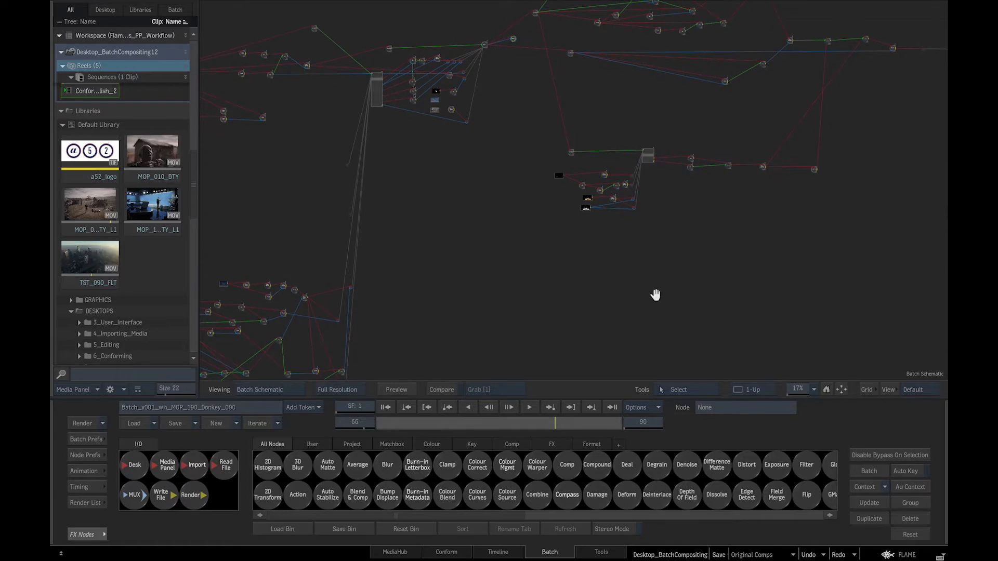
{"action": "left_click_drag", "start_coordinate": [655, 292], "coordinate": [810, 357]}
{"action": "left_click_drag", "start_coordinate": [875, 179], "coordinate": [722, 104]}
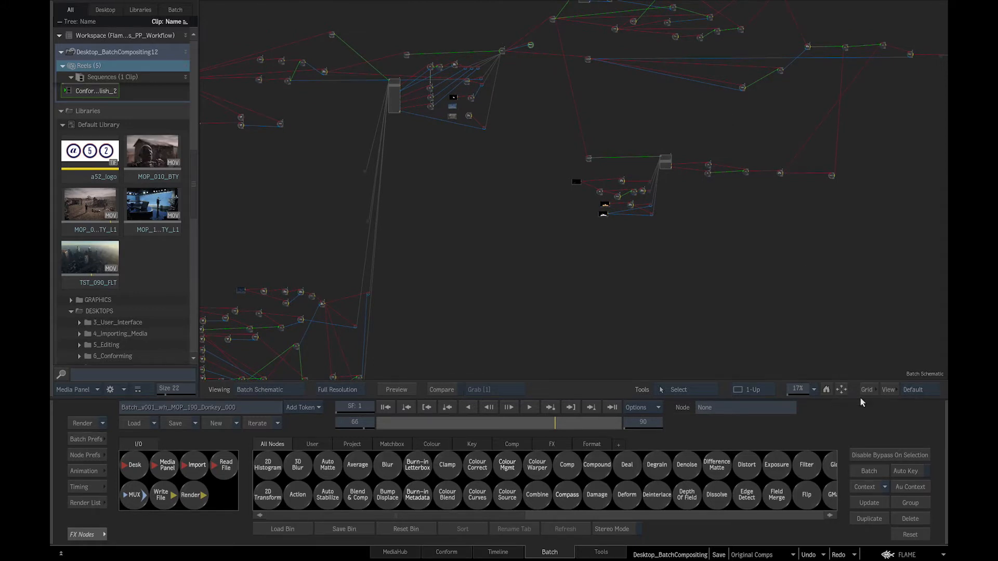
Step: Turn on the Navigator display for the batch schematic in the view settings and return to the node controls
{"action": "left_click", "coordinate": [888, 390]}
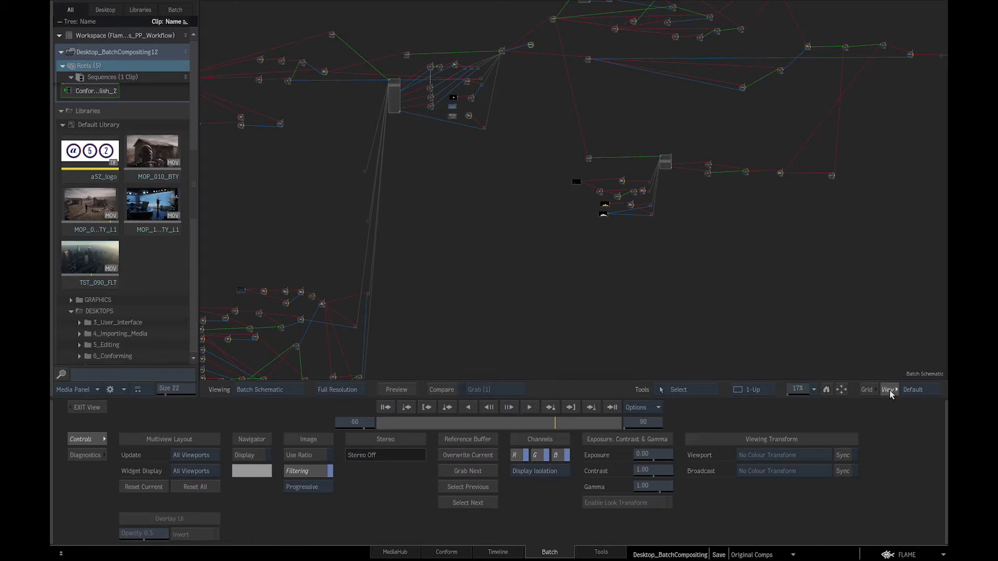
{"action": "left_click", "coordinate": [251, 456]}
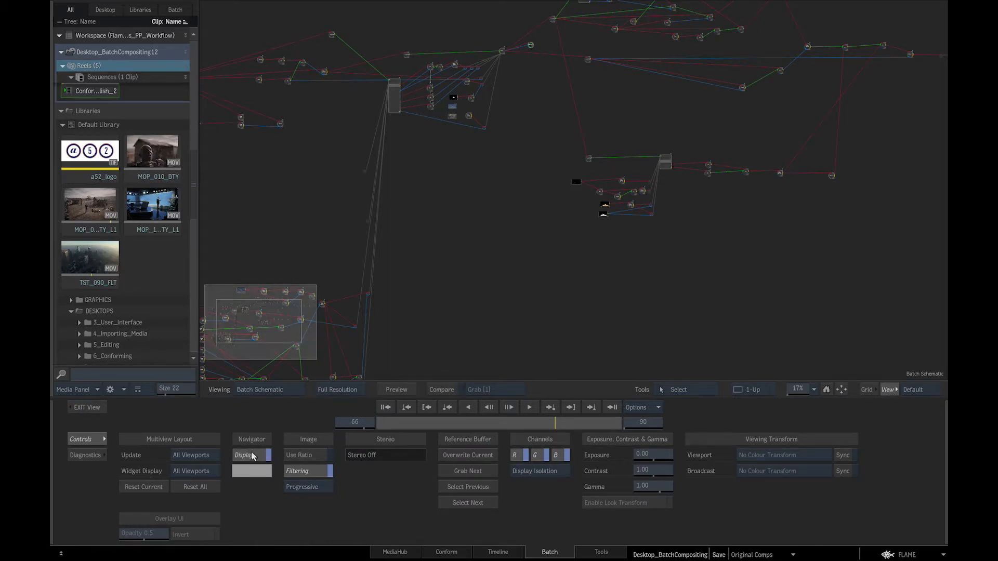
{"action": "left_click", "coordinate": [889, 390]}
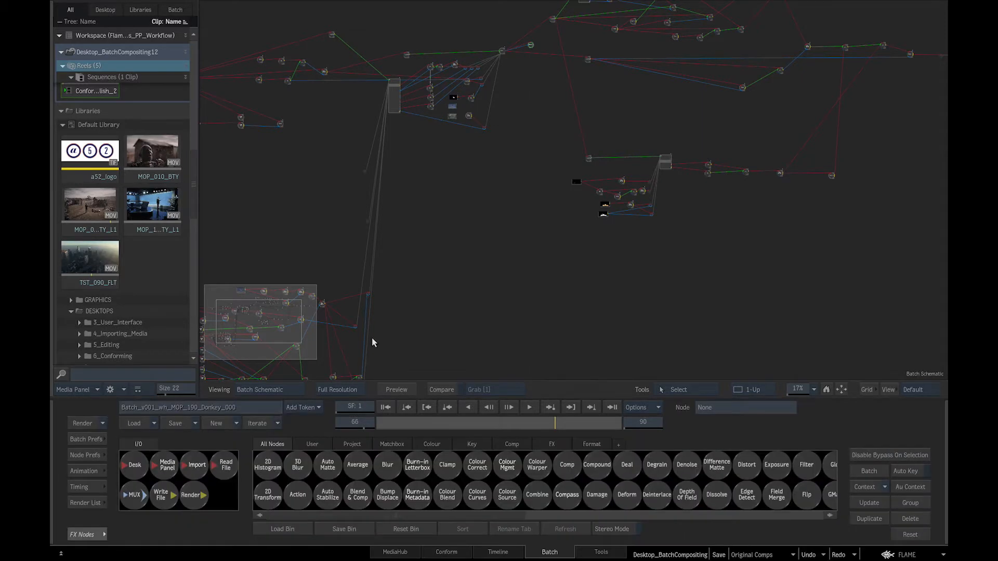
Step: Explore the schematic's branches with the navigator, view the MOP_190_hotdog_b03 source clip in the player, and return to the schematic
{"action": "left_click_drag", "start_coordinate": [252, 330], "coordinate": [214, 333]}
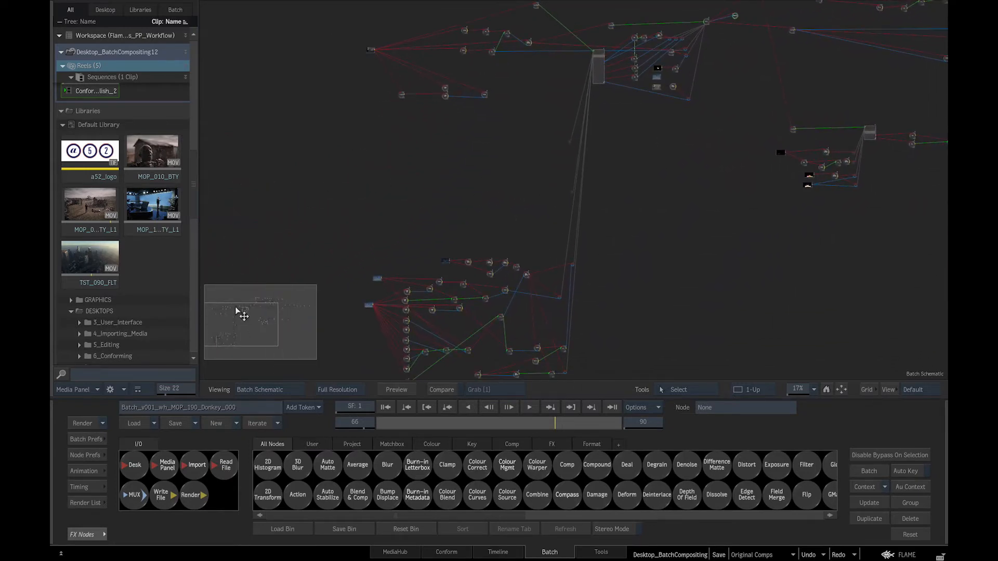
{"action": "left_click_drag", "start_coordinate": [217, 301], "coordinate": [295, 336]}
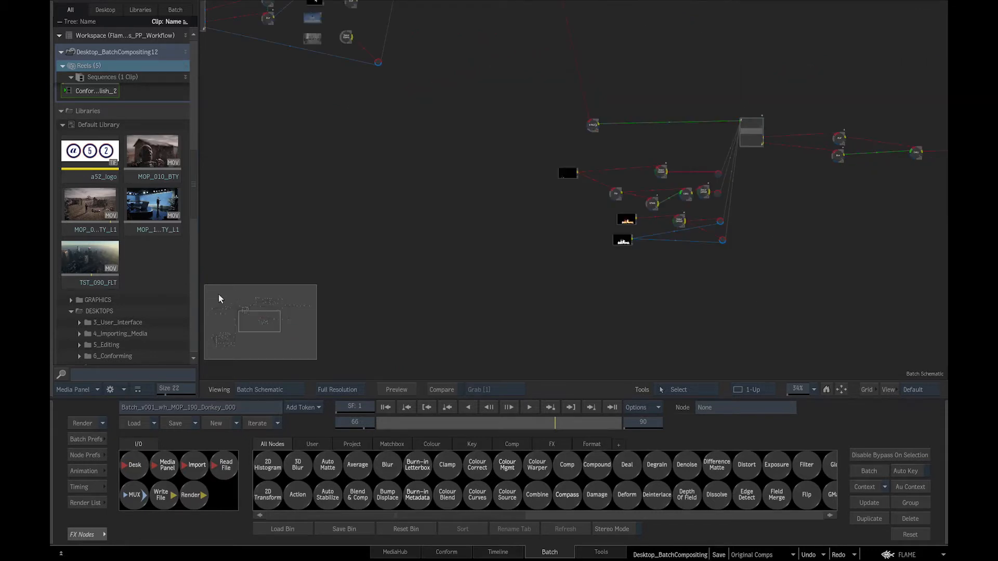
{"action": "left_click_drag", "start_coordinate": [246, 358], "coordinate": [247, 356]}
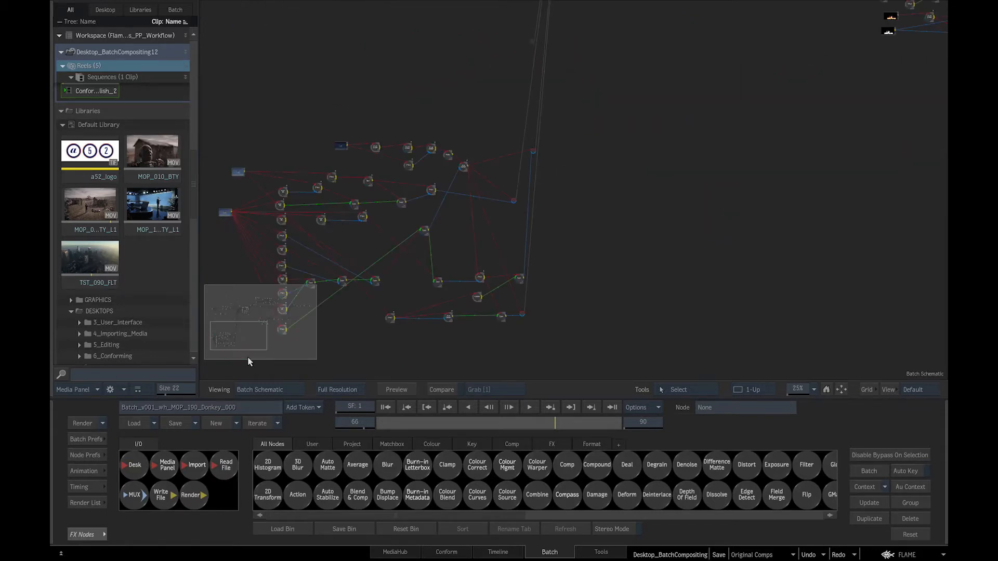
{"action": "left_click_drag", "start_coordinate": [233, 314], "coordinate": [246, 325]}
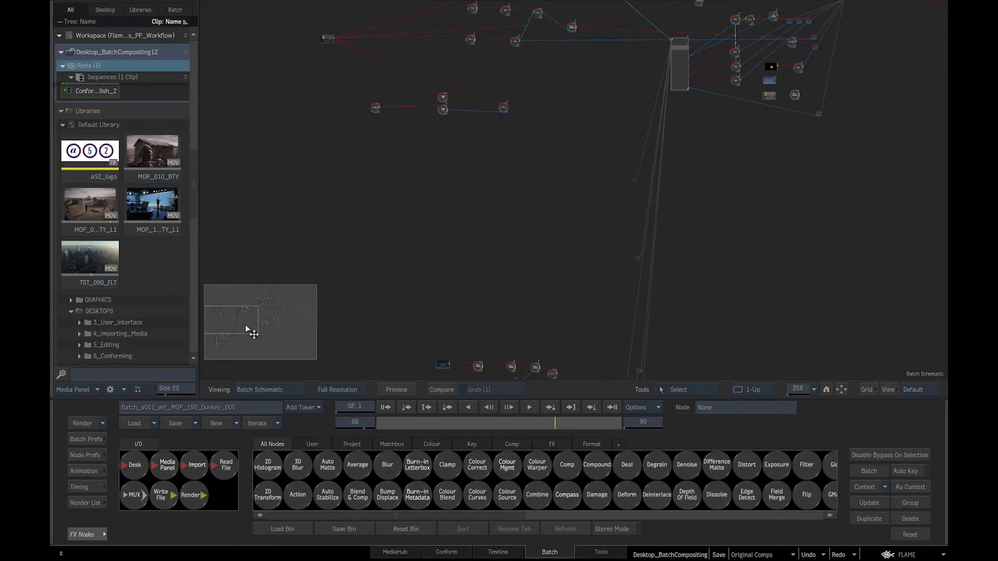
{"action": "left_click_drag", "start_coordinate": [240, 309], "coordinate": [244, 311]}
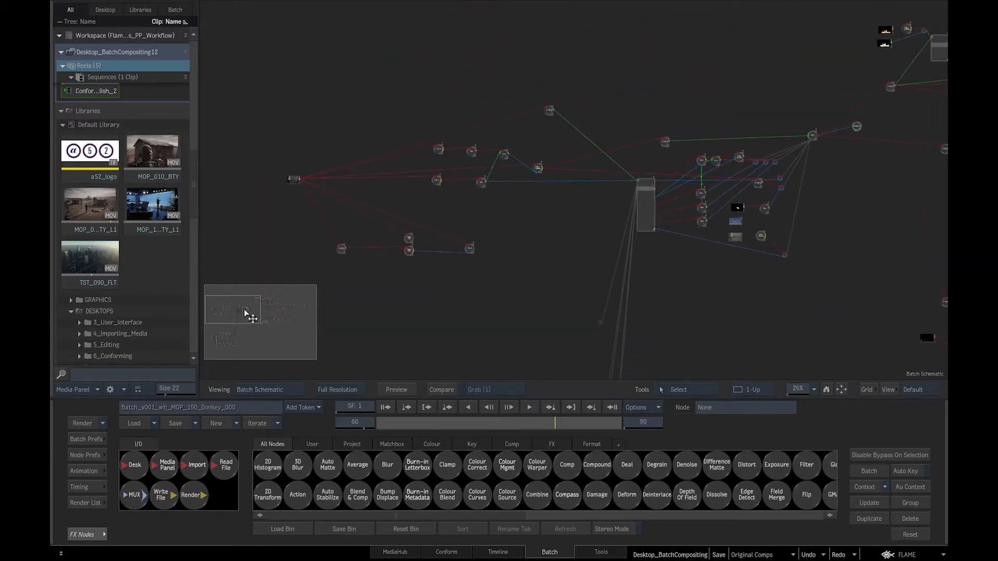
{"action": "double_click", "coordinate": [292, 181]}
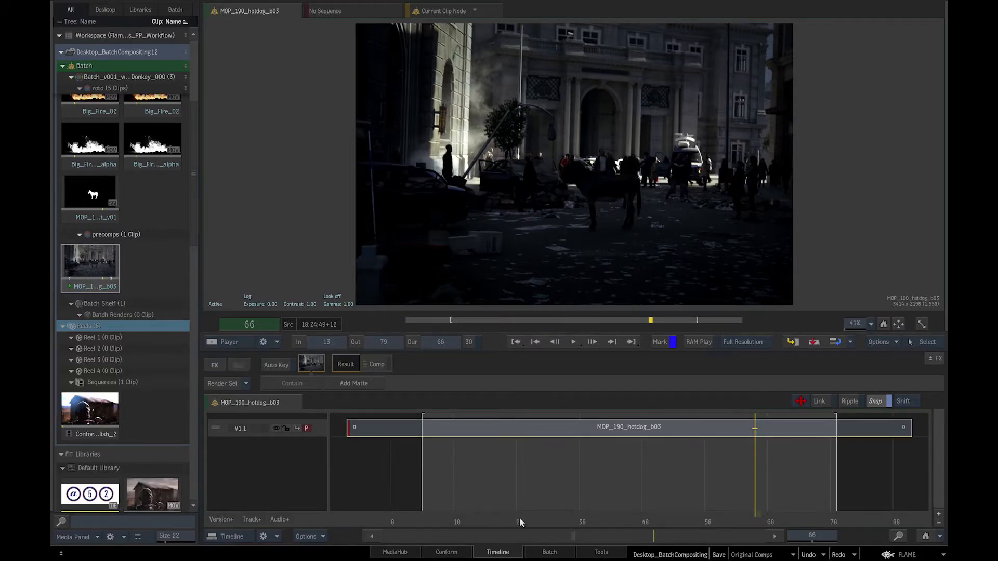
{"action": "left_click", "coordinate": [548, 554]}
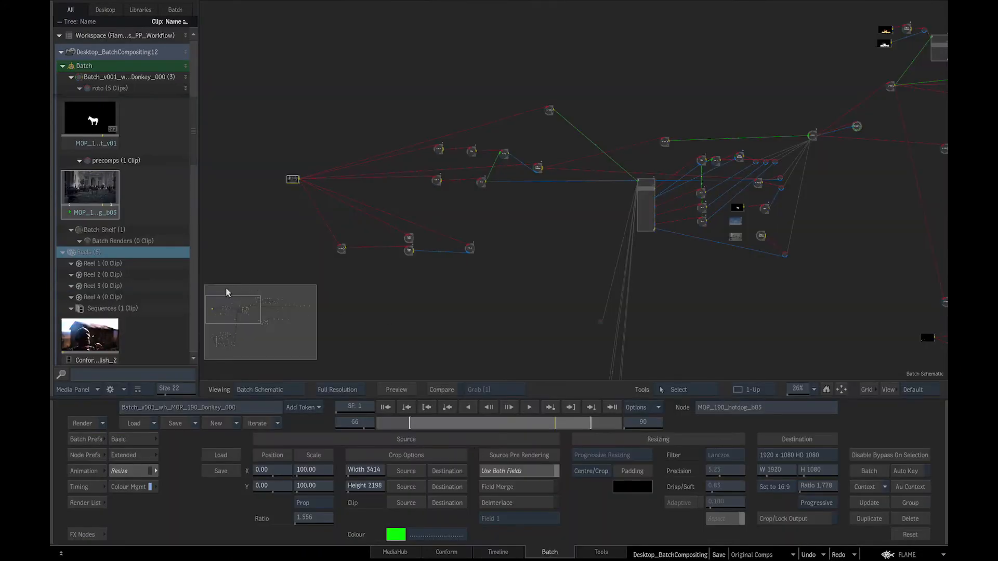
Step: Locate the lower keying branch with the navigator, view its MOP_190_FLT_L2 source clip in the player, and return to the schematic
{"action": "left_click_drag", "start_coordinate": [236, 311], "coordinate": [219, 344]}
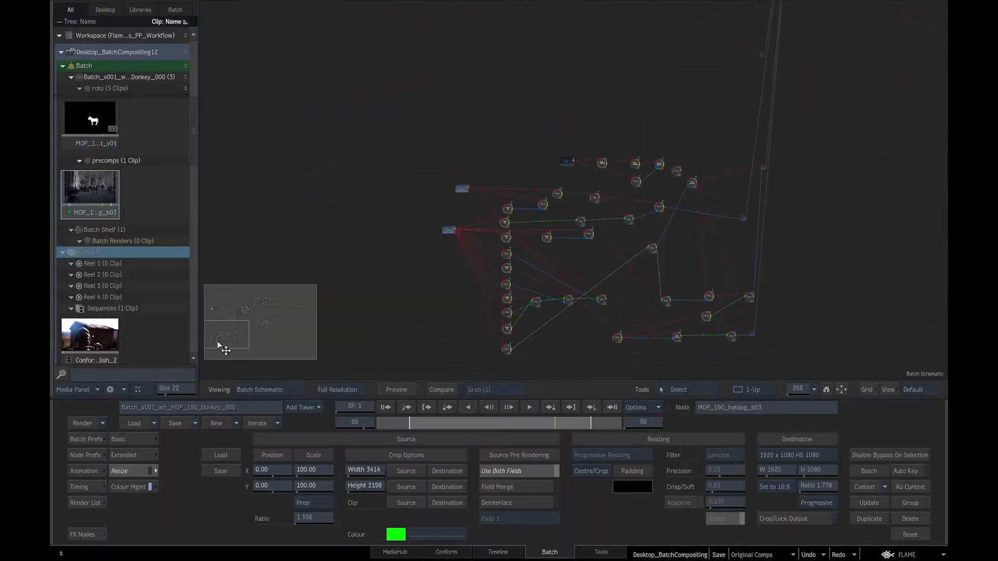
{"action": "double_click", "coordinate": [462, 189]}
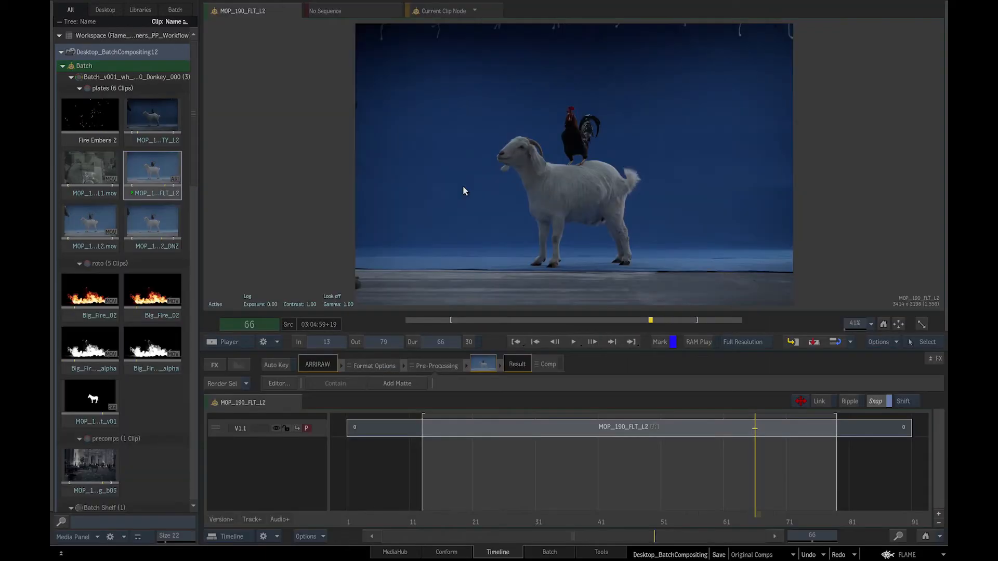
{"action": "left_click", "coordinate": [544, 553]}
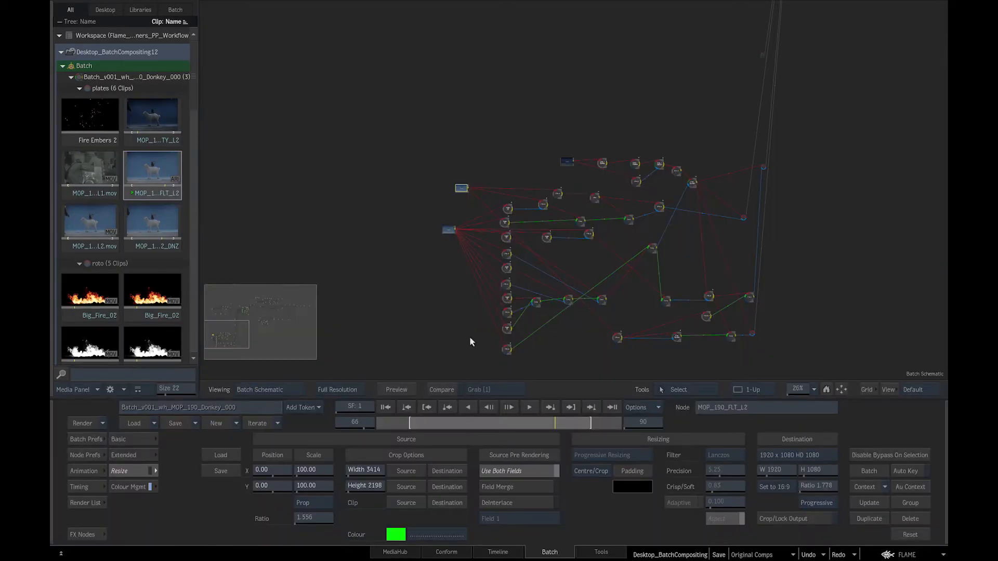
Step: View the Big_Fire_02 and Fire Embers 2 source clips from the fire branch in the player, returning to the batch schematic
{"action": "left_click_drag", "start_coordinate": [646, 183], "coordinate": [379, 339]}
{"action": "left_click_drag", "start_coordinate": [692, 114], "coordinate": [520, 271]}
{"action": "left_click_drag", "start_coordinate": [646, 359], "coordinate": [521, 280]}
{"action": "left_click", "coordinate": [528, 278]}
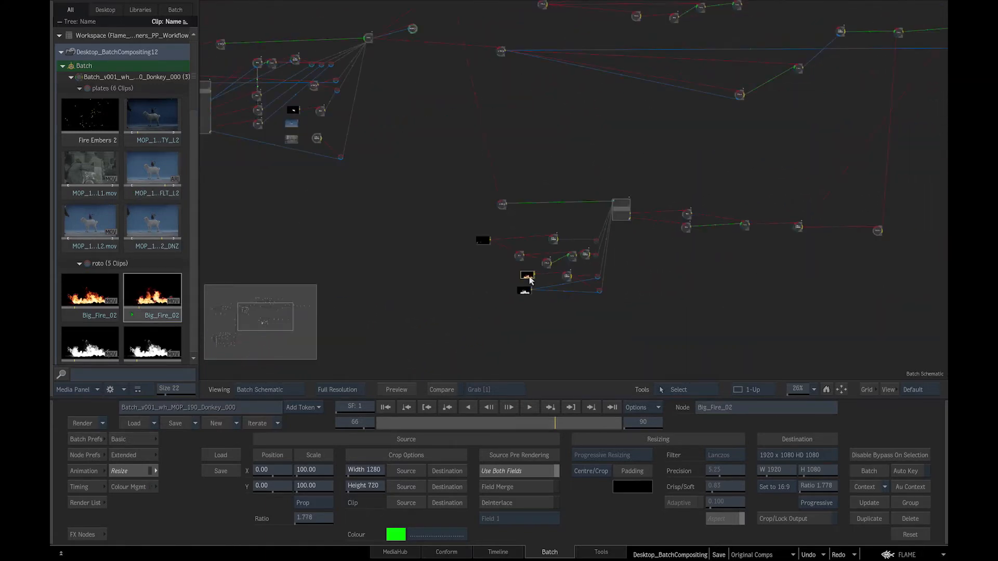
{"action": "double_click", "coordinate": [529, 278]}
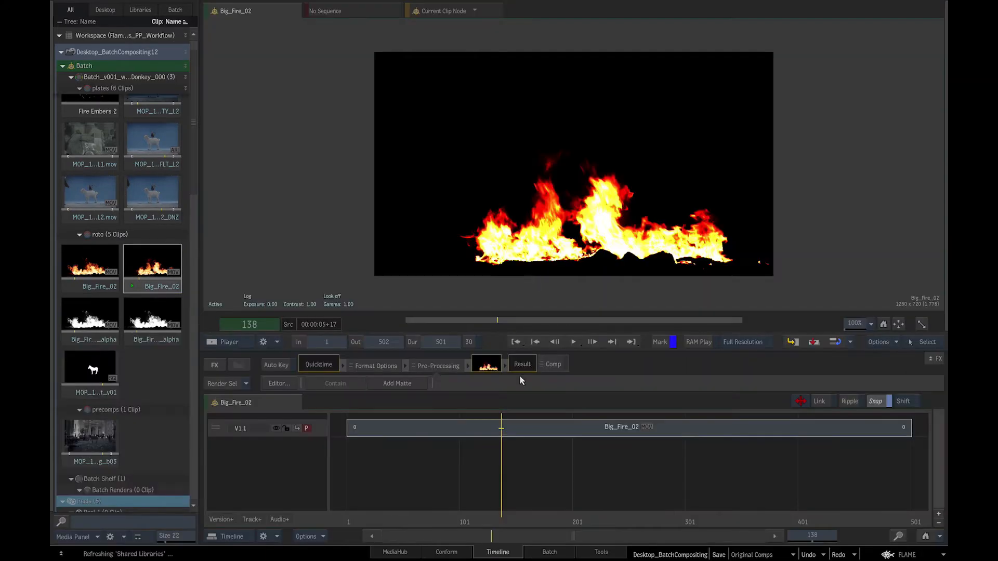
{"action": "left_click", "coordinate": [535, 552]}
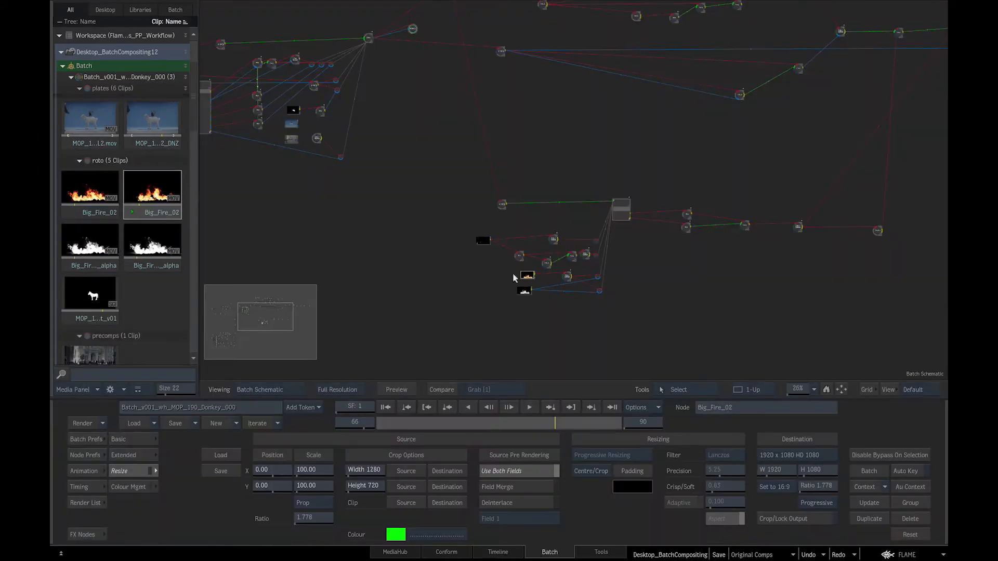
{"action": "left_click", "coordinate": [482, 242]}
{"action": "double_click", "coordinate": [483, 242]}
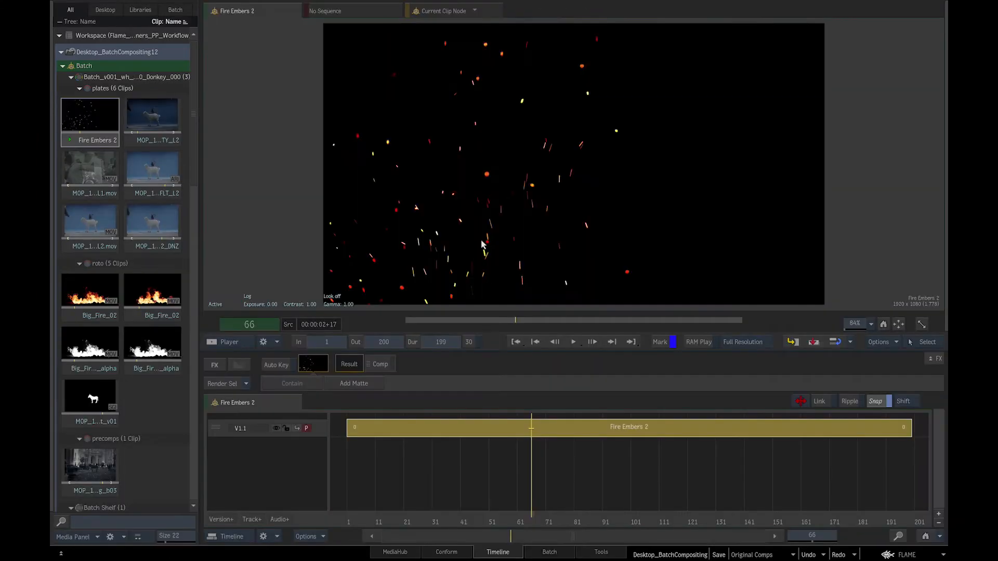
{"action": "left_click", "coordinate": [548, 553]}
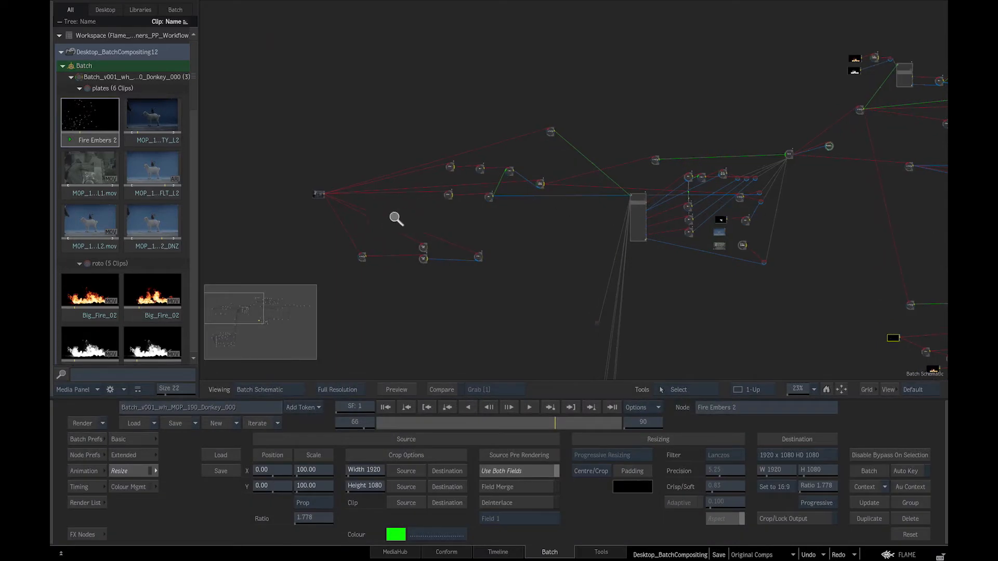
Step: Set the MOP_190_hotdog_b03 source clip as the next available context
{"action": "left_click_drag", "start_coordinate": [375, 228], "coordinate": [670, 208]}
{"action": "left_click_drag", "start_coordinate": [530, 276], "coordinate": [678, 278]}
{"action": "left_click", "coordinate": [416, 198]}
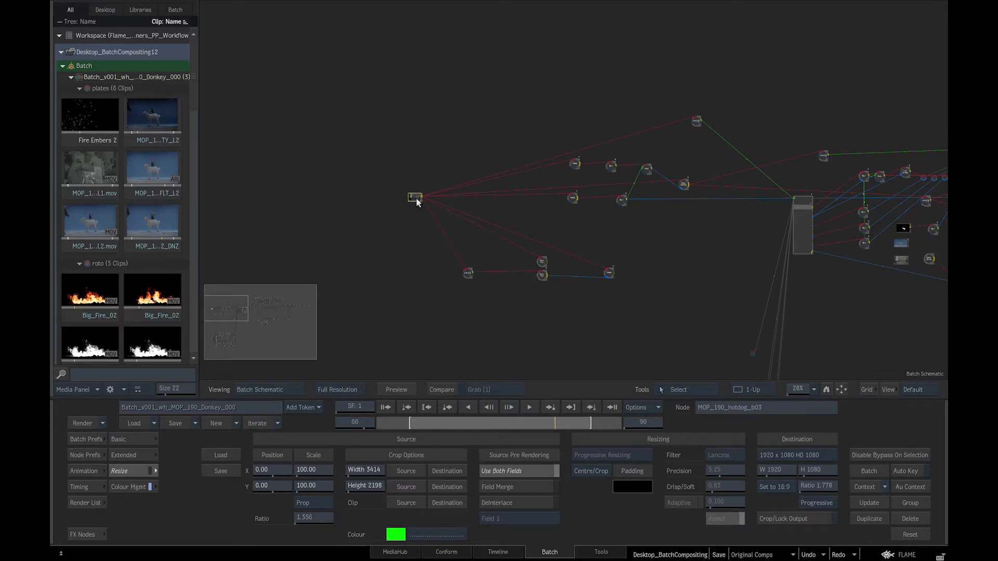
{"action": "right_click", "coordinate": [416, 198]}
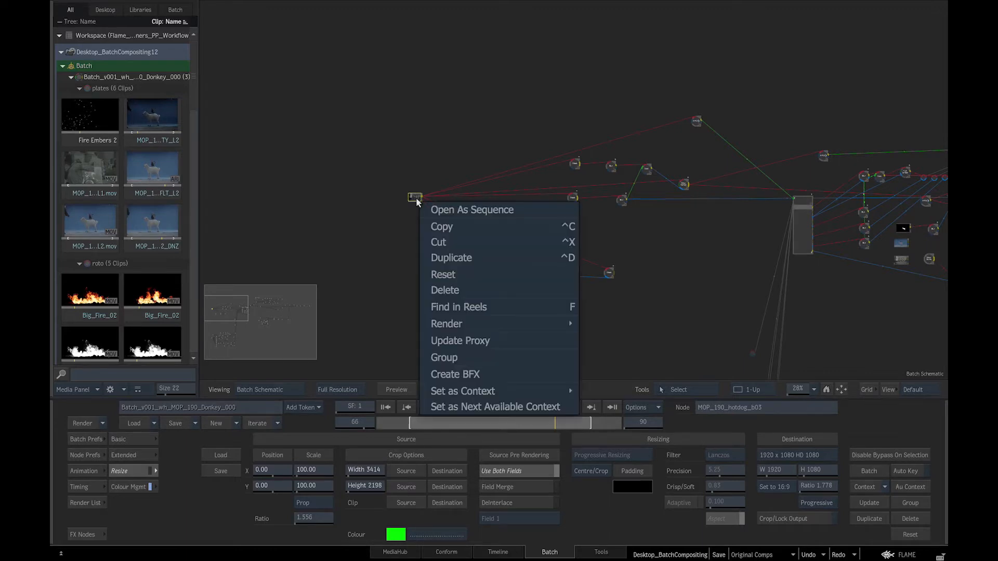
{"action": "left_click", "coordinate": [449, 407]}
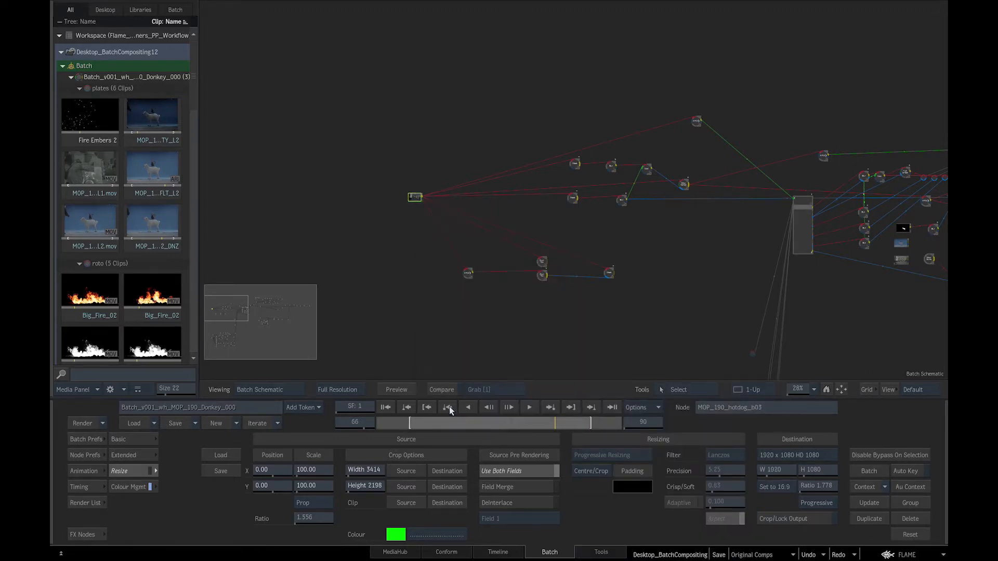
Step: Switch the batch to a 2-Up layout and show Context 1 (MOP_190_comp_b13) in the viewport beside the schematic
{"action": "left_click", "coordinate": [750, 389]}
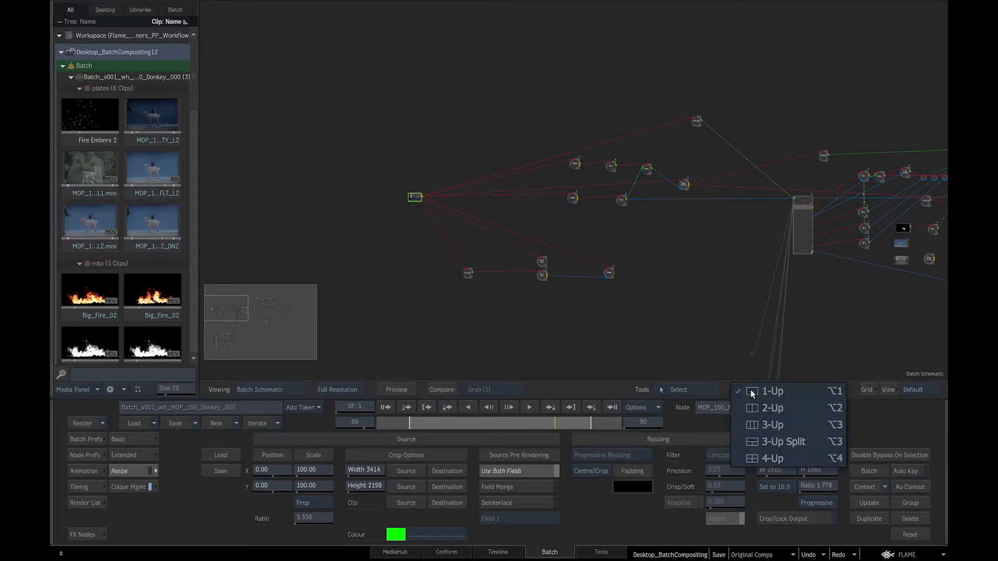
{"action": "left_click", "coordinate": [754, 408]}
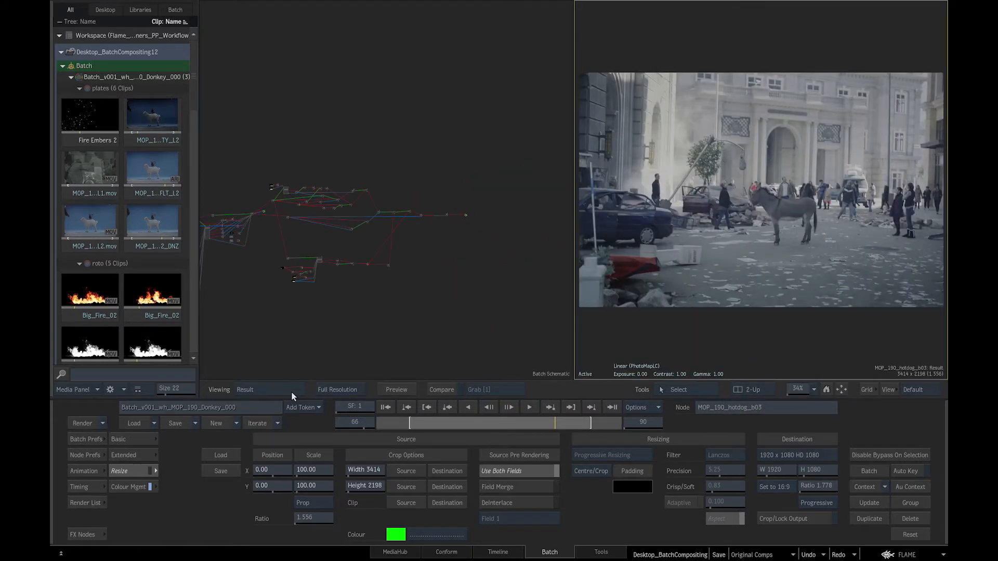
{"action": "left_click", "coordinate": [291, 391]}
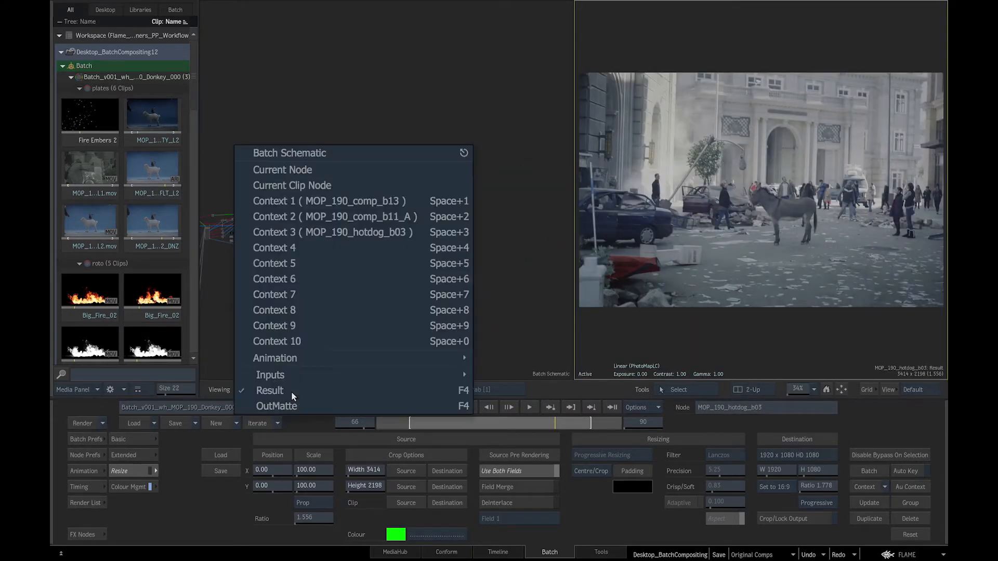
{"action": "left_click", "coordinate": [329, 202]}
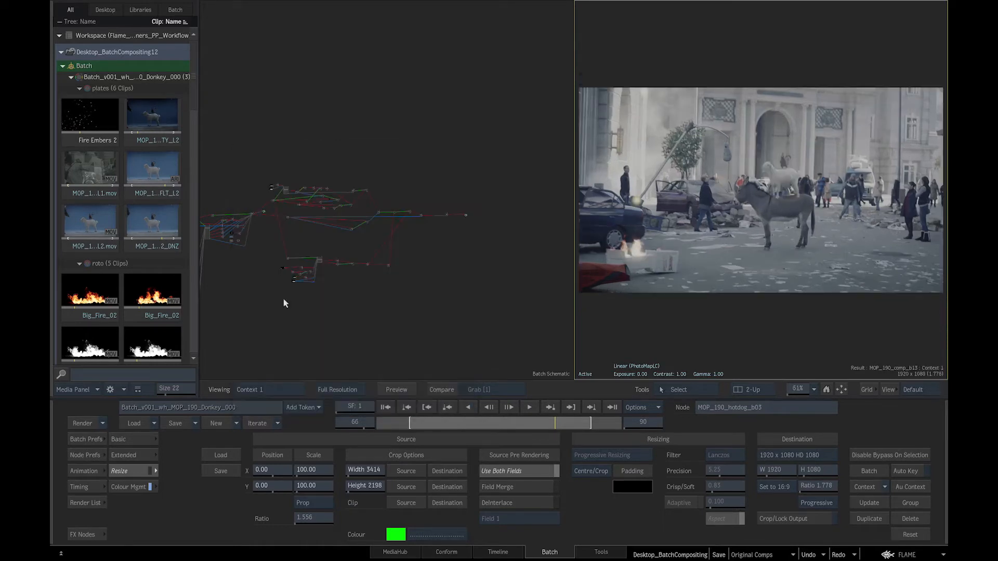
Step: Compare the Context 3 (MOP_190_hotdog_b03) source with the Context 1 comp in the same viewport, ending on Context 1
{"action": "left_click", "coordinate": [267, 390]}
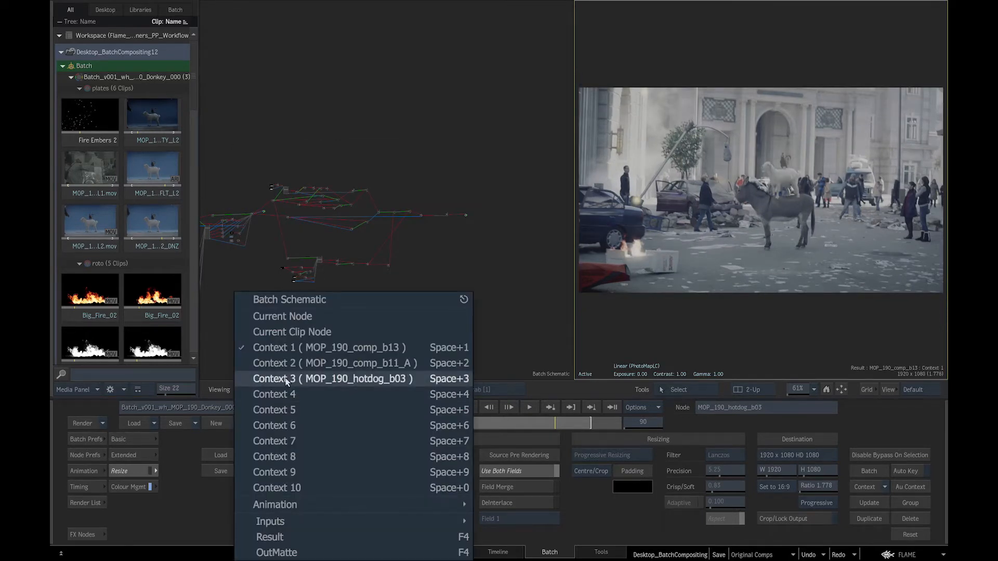
{"action": "left_click", "coordinate": [287, 381]}
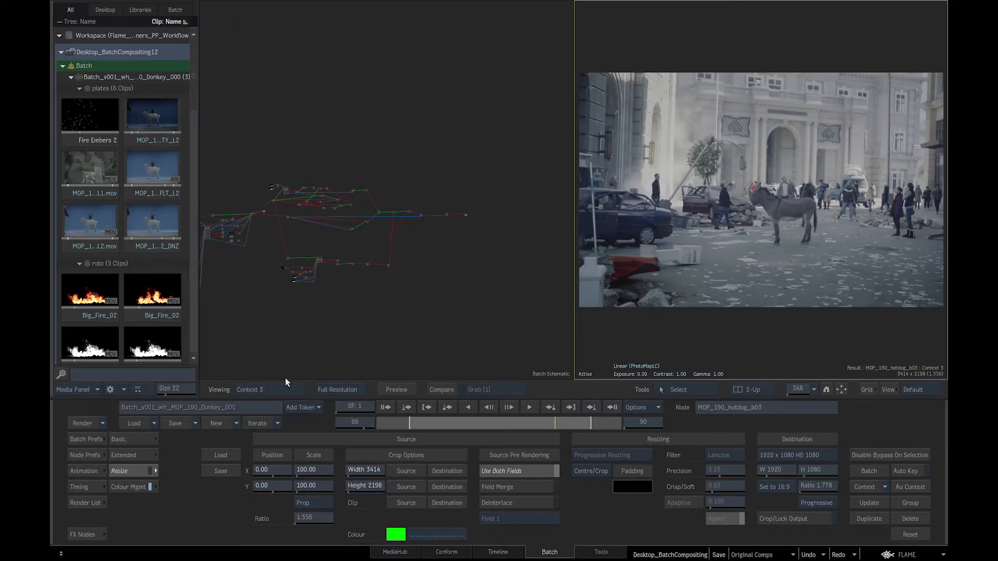
{"action": "left_click", "coordinate": [285, 385]}
{"action": "left_click", "coordinate": [295, 347]}
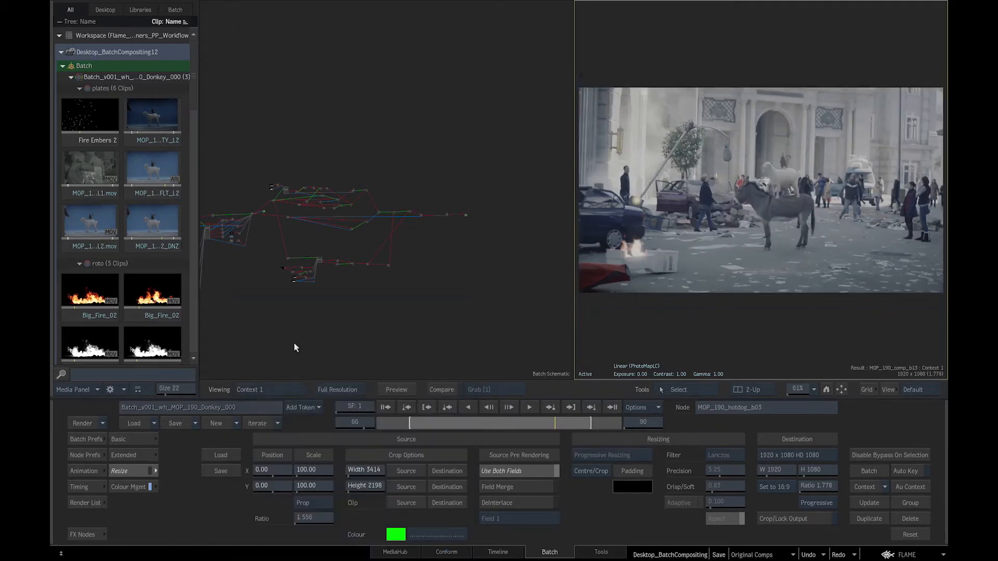
Step: Open the Conform For Publish_2 sequence in the timeline and move the positioner to frame 371
{"action": "left_click", "coordinate": [498, 554]}
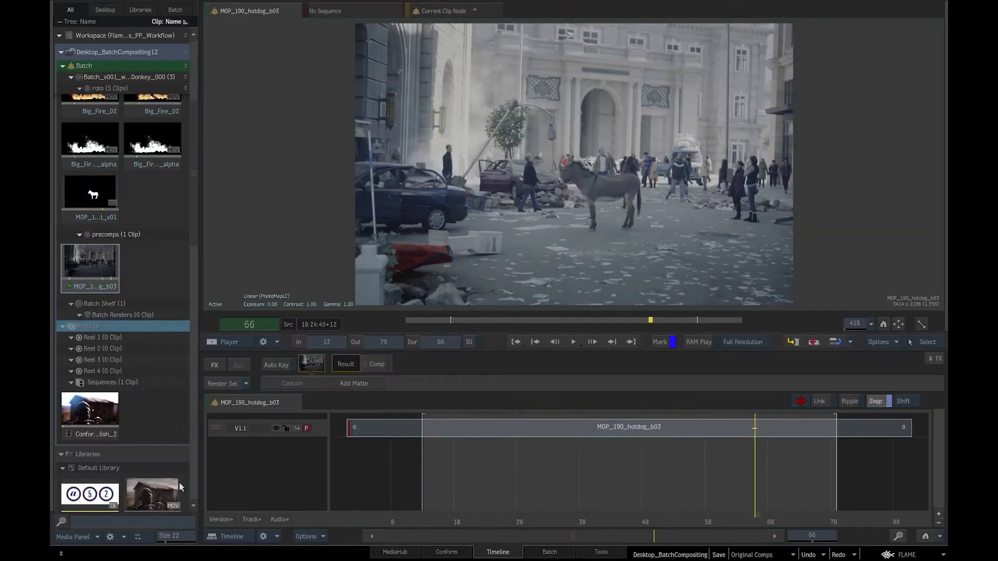
{"action": "double_click", "coordinate": [89, 411]}
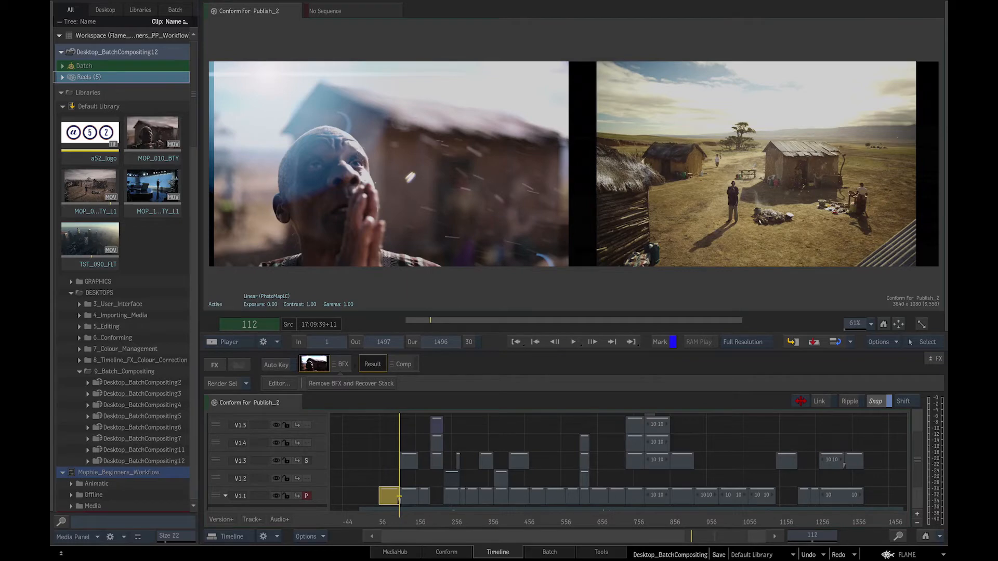
{"action": "left_click_drag", "start_coordinate": [399, 496], "coordinate": [493, 496]}
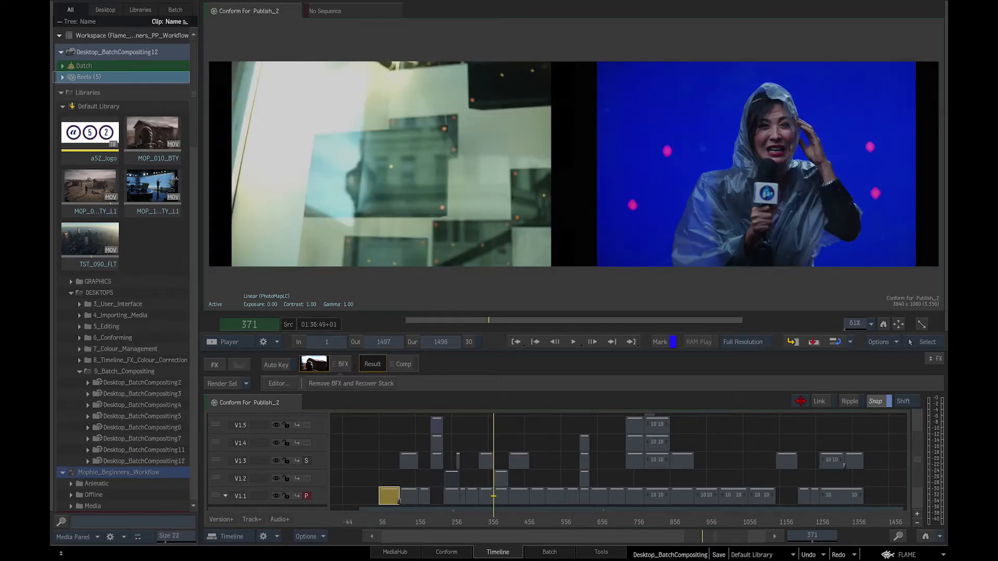
Step: Create a Batch FX from the stacked V1.1 and V1.2 segments at frame 371, using Selection As Flowgraph
{"action": "left_click", "coordinate": [503, 498]}
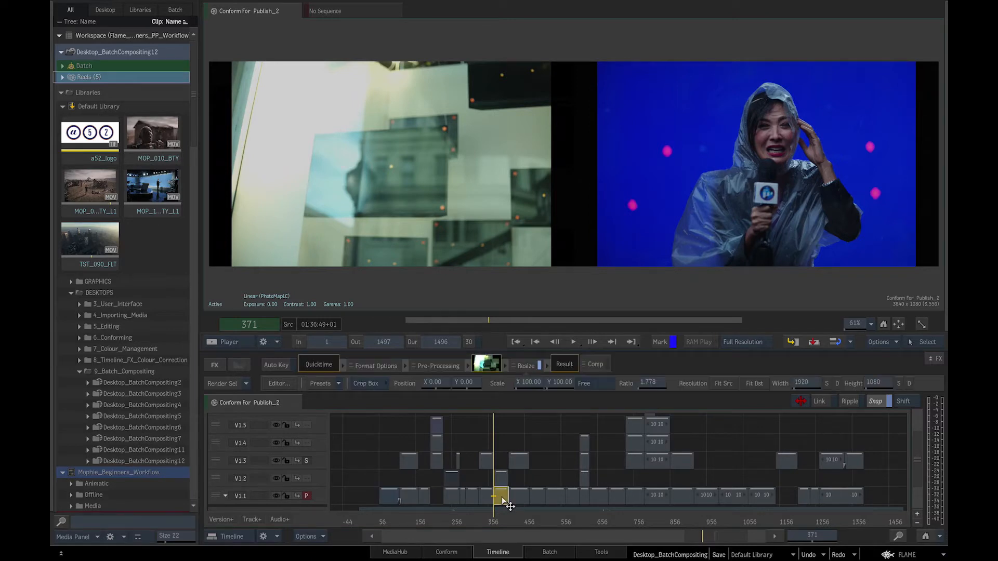
{"action": "left_click", "coordinate": [503, 480], "text": "ctrl"}
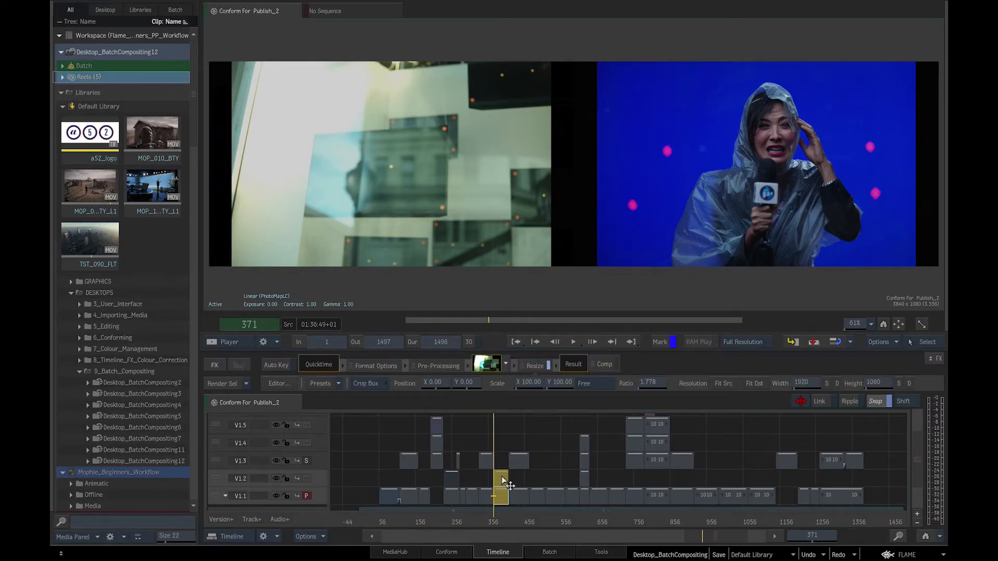
{"action": "left_click", "coordinate": [214, 366]}
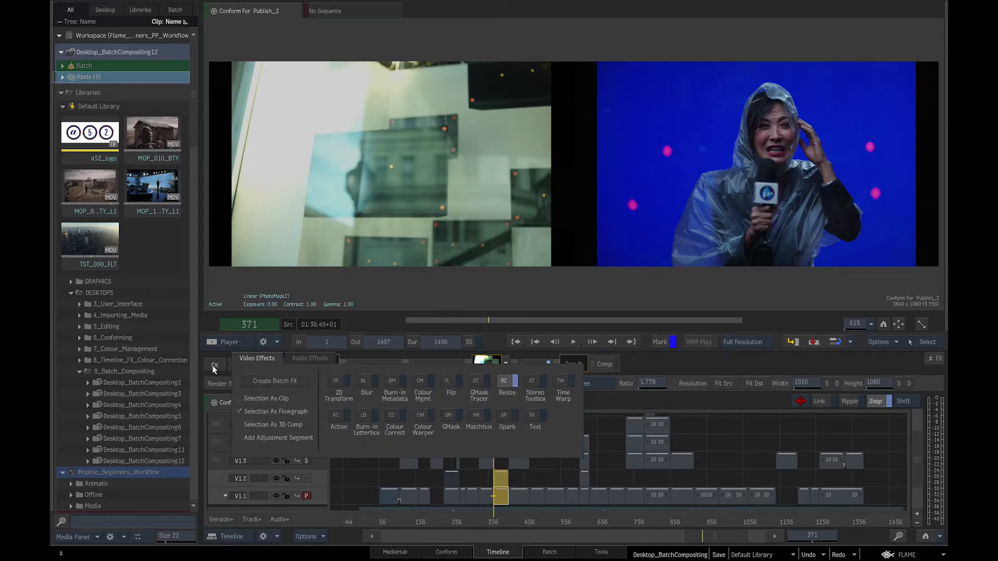
{"action": "left_click", "coordinate": [297, 380]}
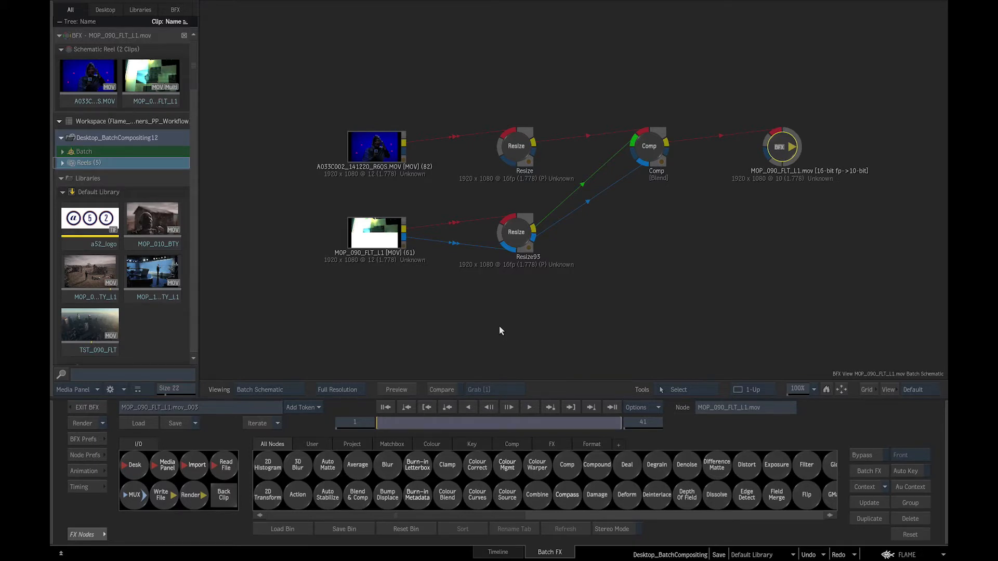
Step: Switch the Batch FX to a 2-Up layout and make 2-Up the Batch & BFX default in the preferences
{"action": "left_click", "coordinate": [750, 396]}
{"action": "left_click", "coordinate": [750, 409]}
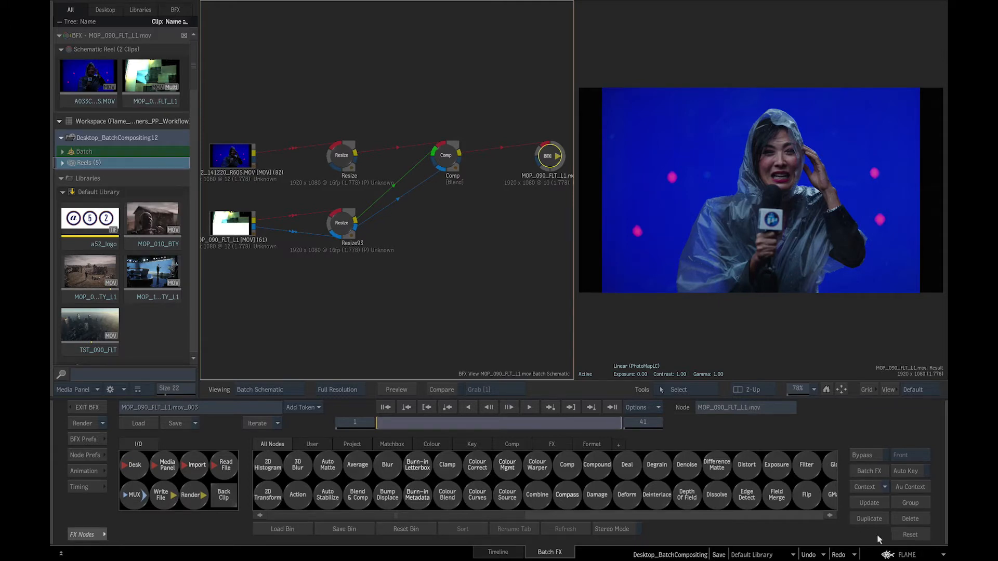
{"action": "left_click", "coordinate": [898, 556]}
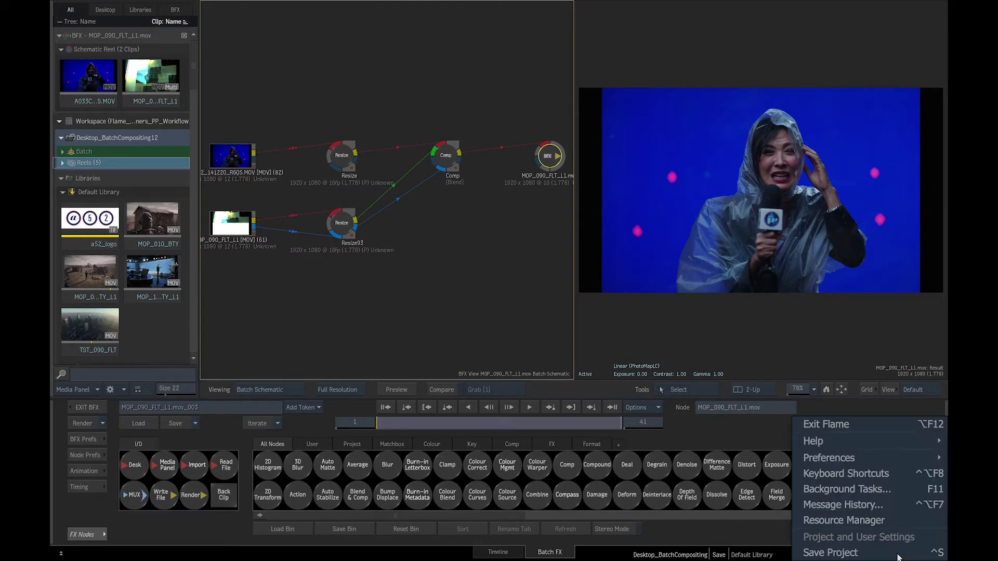
{"action": "mouse_move", "coordinate": [832, 459]}
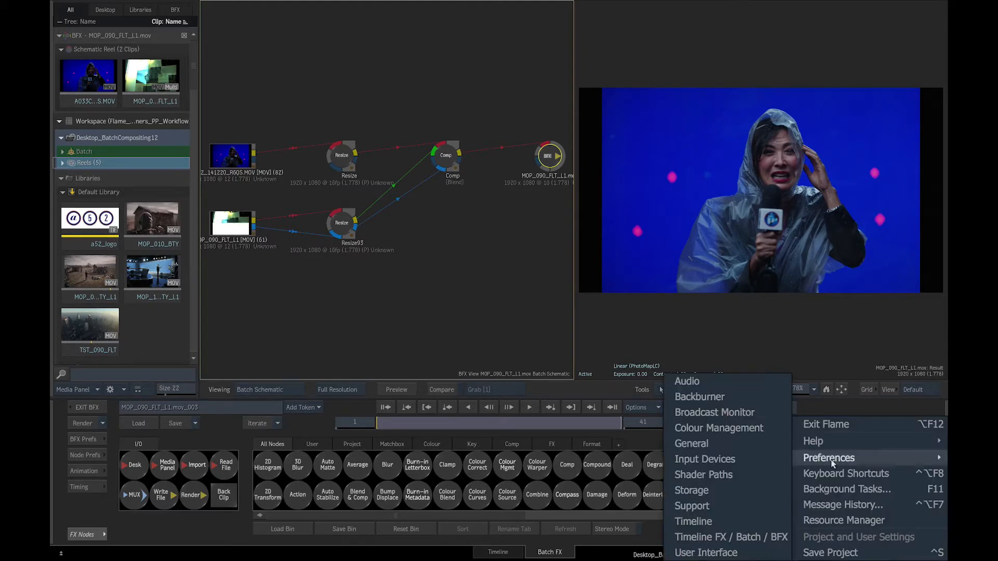
{"action": "left_click", "coordinate": [749, 538]}
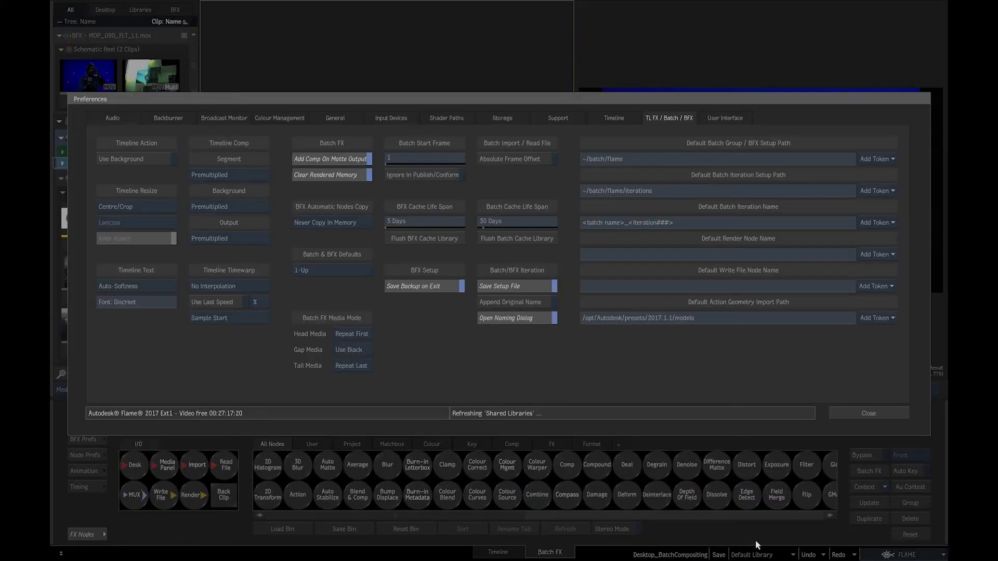
{"action": "left_click", "coordinate": [346, 270]}
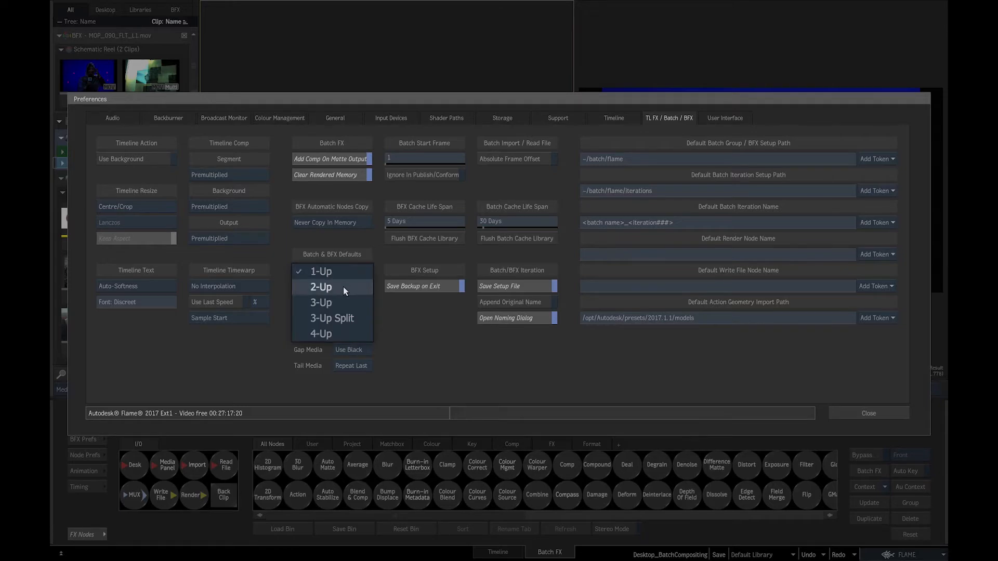
{"action": "left_click", "coordinate": [343, 286]}
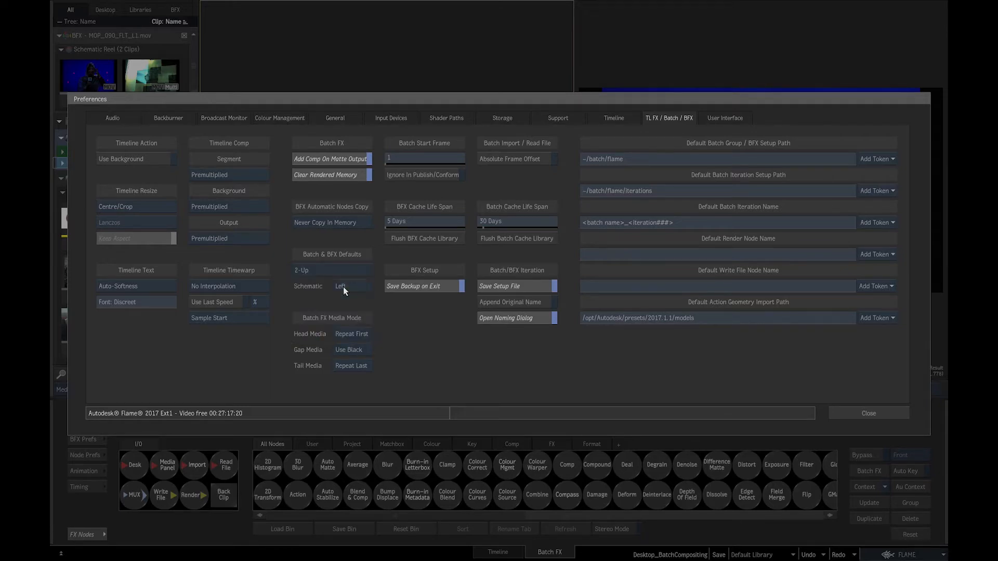
{"action": "left_click", "coordinate": [869, 414]}
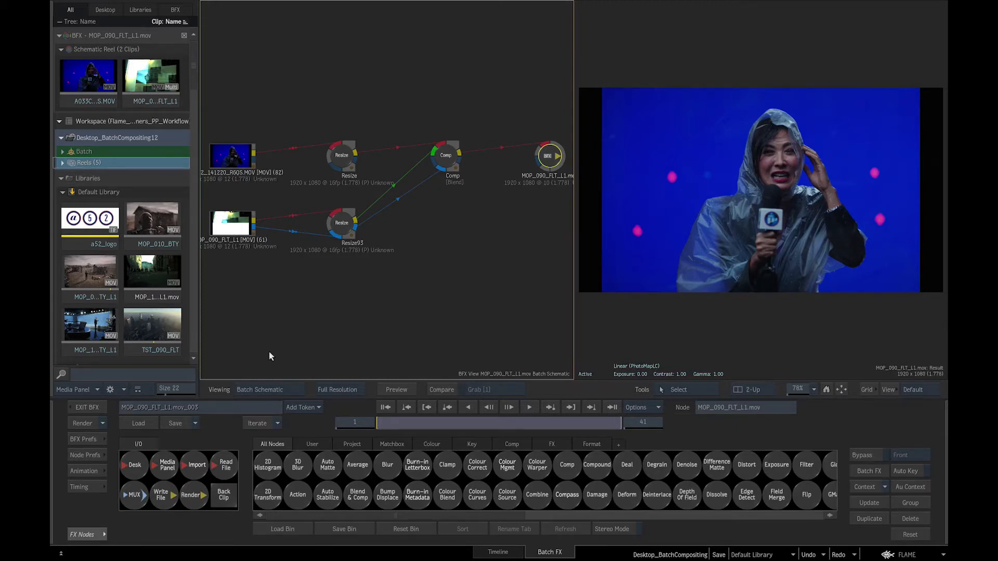
Step: Add the MOP_140_FLT_L1.mov clip from the Default Library to the schematic, below the MOP_090_FLT_L1 source
{"action": "left_click_drag", "start_coordinate": [159, 269], "coordinate": [442, 223]}
{"action": "left_click_drag", "start_coordinate": [299, 264], "coordinate": [318, 256]}
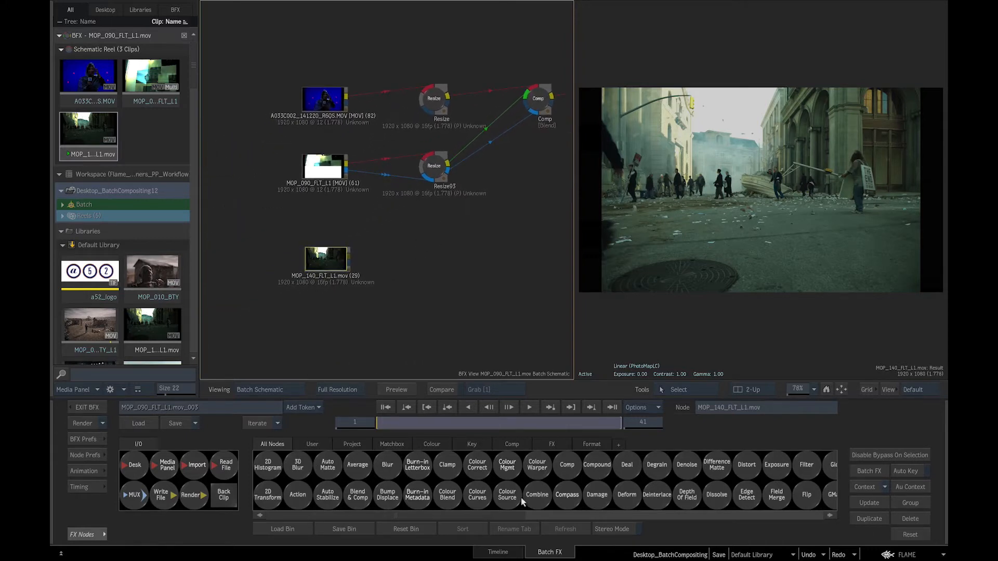
Step: Browse the node bin categories, including Matchbox, Comp, FX and Format, and look through the Matchbox shaders back to the beginning
{"action": "left_click_drag", "start_coordinate": [518, 513], "coordinate": [444, 513]}
{"action": "left_click", "coordinate": [392, 444]}
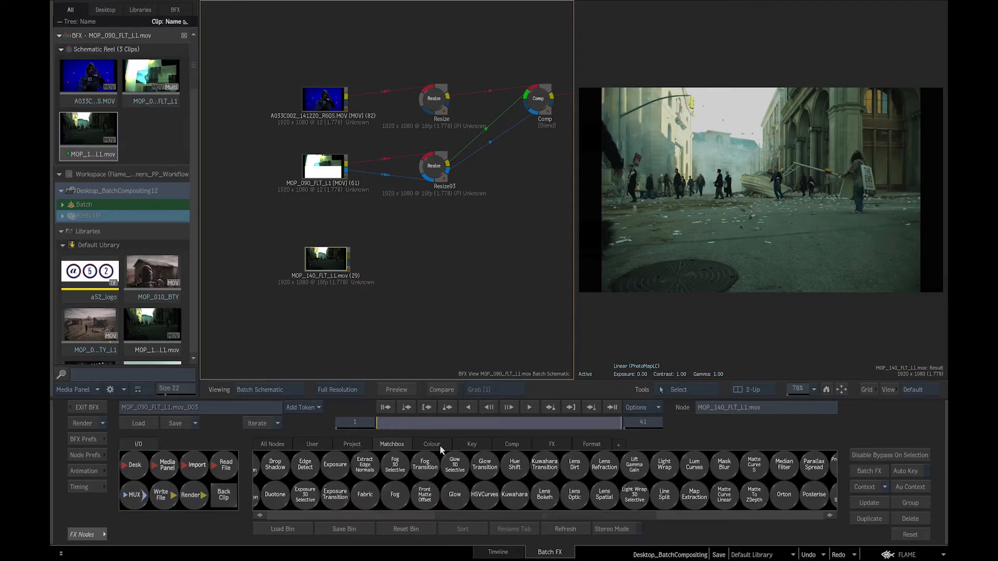
{"action": "left_click", "coordinate": [512, 444]}
{"action": "left_click", "coordinate": [593, 444]}
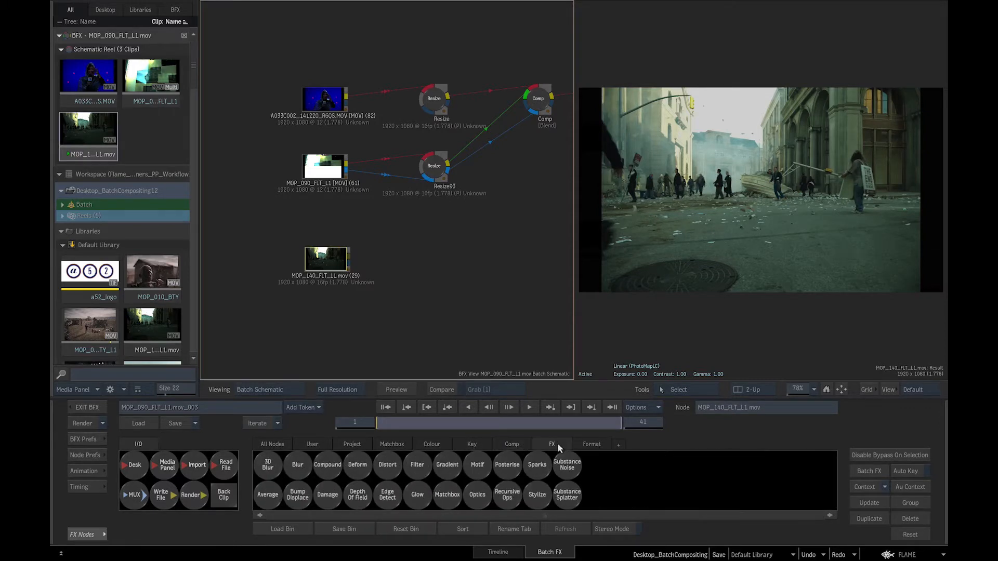
{"action": "left_click", "coordinate": [398, 446]}
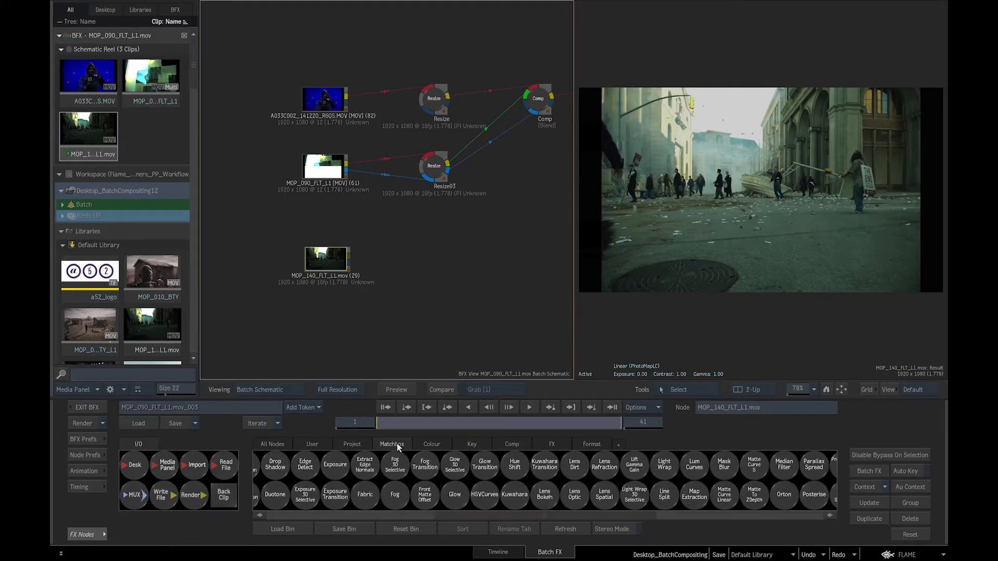
{"action": "scroll", "coordinate": [379, 513], "scroll_direction": "left", "scroll_amount": 3}
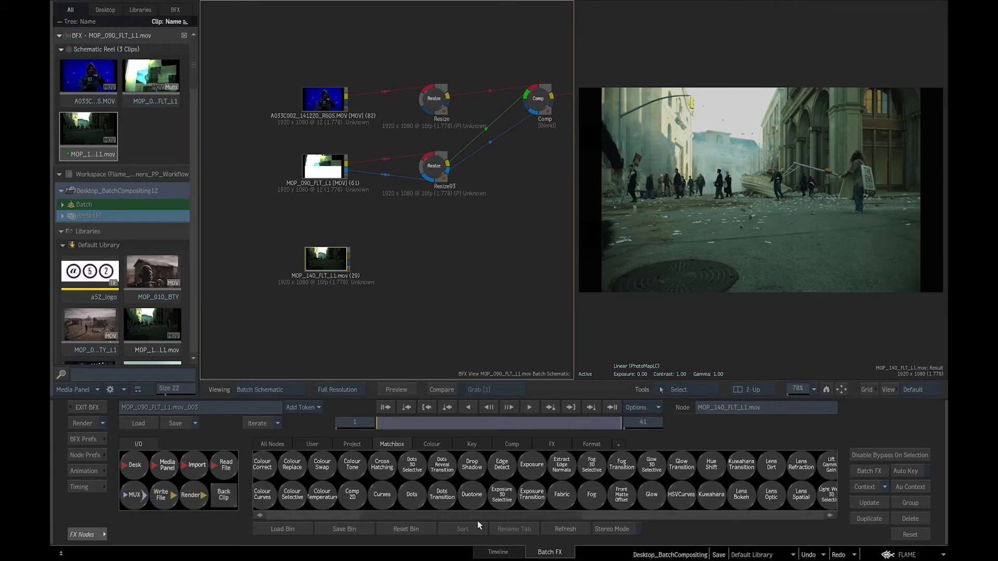
{"action": "scroll", "coordinate": [520, 526], "scroll_direction": "left", "scroll_amount": 5}
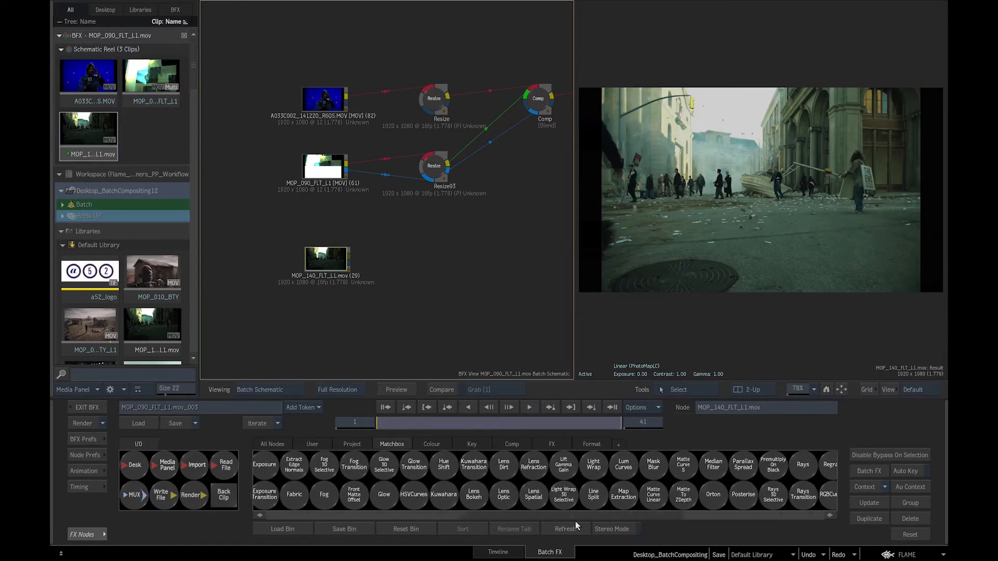
{"action": "left_click", "coordinate": [326, 530]}
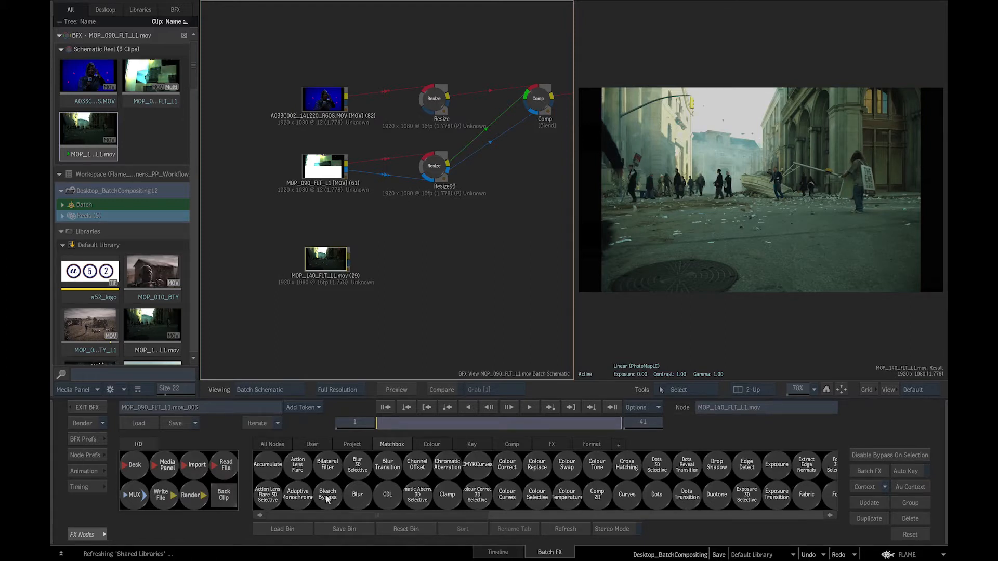
Step: Add a Bleach Bypass Matchbox node fed by MOP_140_FLT_L1.mov, open its settings and compare its front input with the result
{"action": "left_click_drag", "start_coordinate": [327, 499], "coordinate": [264, 321]}
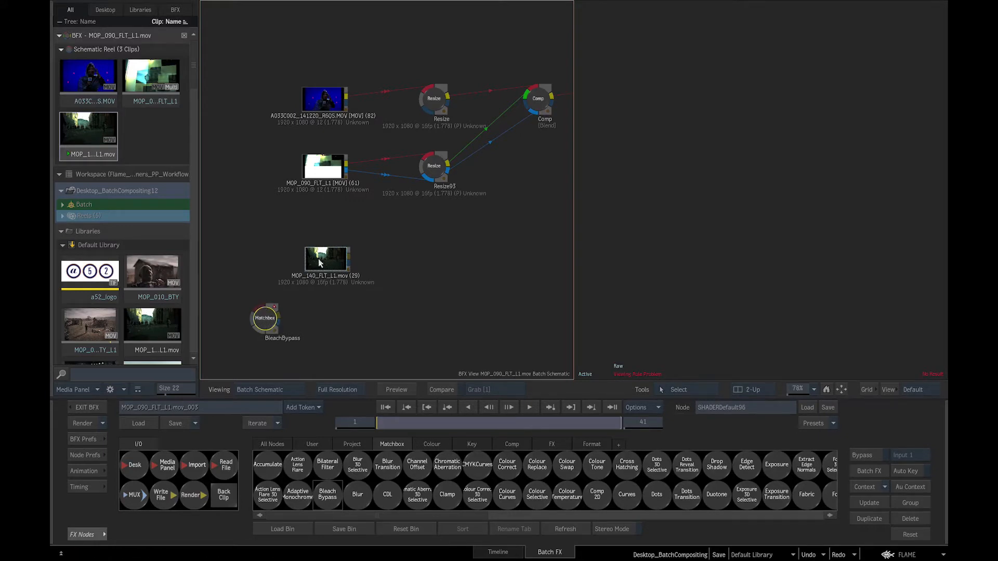
{"action": "left_click_drag", "start_coordinate": [349, 256], "coordinate": [258, 311]}
{"action": "left_click", "coordinate": [266, 319]}
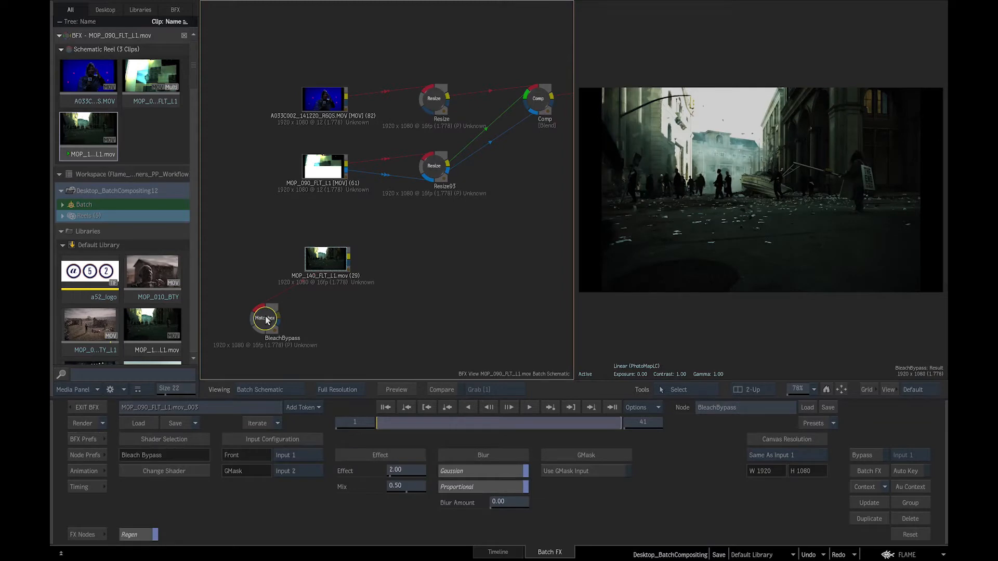
{"action": "left_click", "coordinate": [683, 324]}
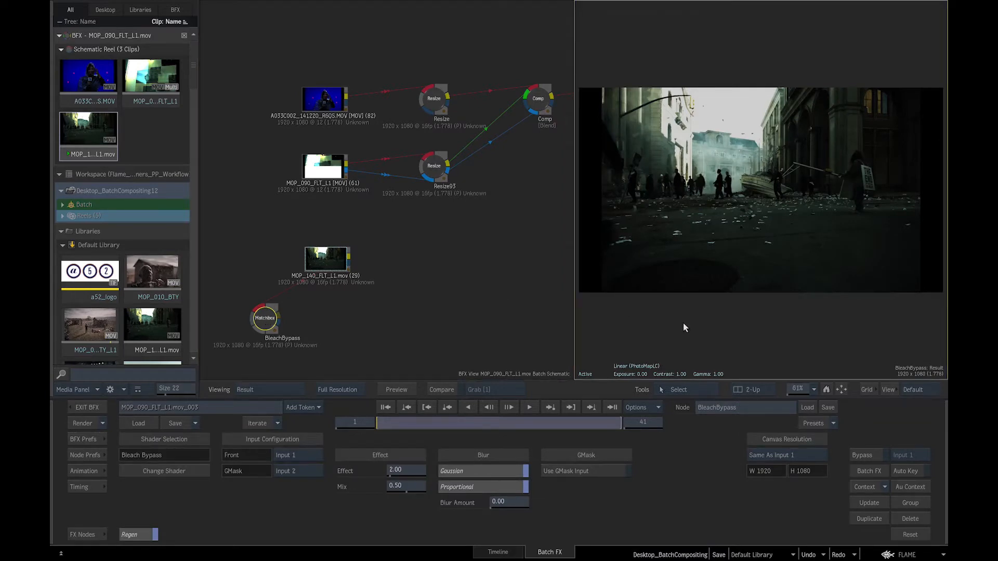
{"action": "key", "text": "F1"}
{"action": "key", "text": "F4"}
Step: Replace the Bleach Bypass node's shader with Fog from the EFFECTS shader folder
{"action": "left_click", "coordinate": [172, 472]}
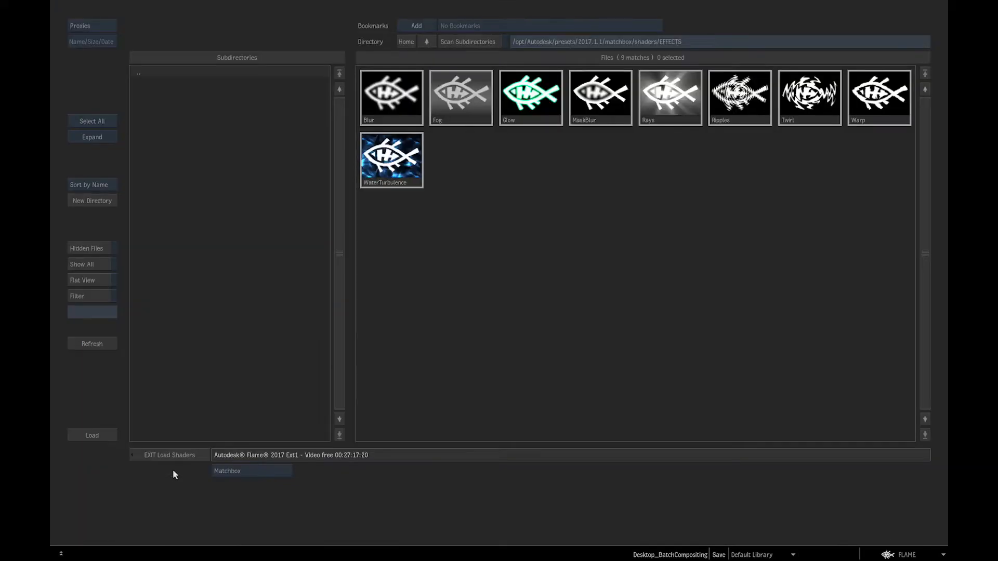
{"action": "left_click", "coordinate": [426, 40]}
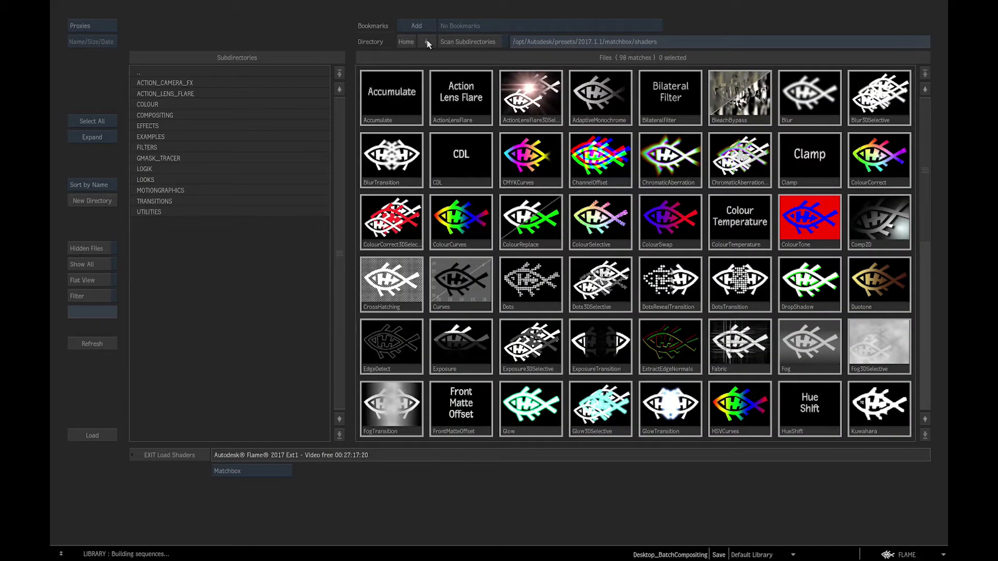
{"action": "left_click", "coordinate": [173, 125]}
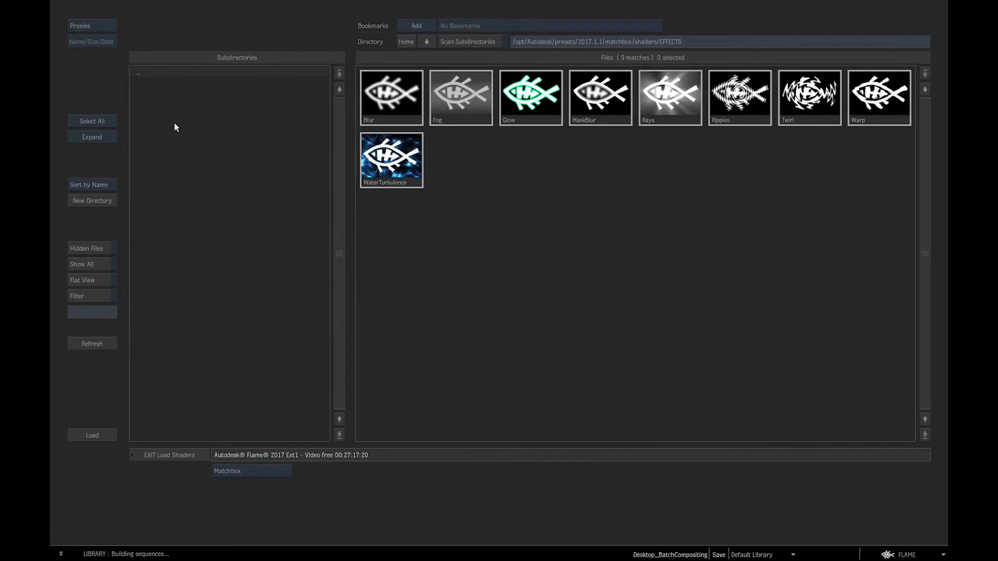
{"action": "double_click", "coordinate": [456, 98]}
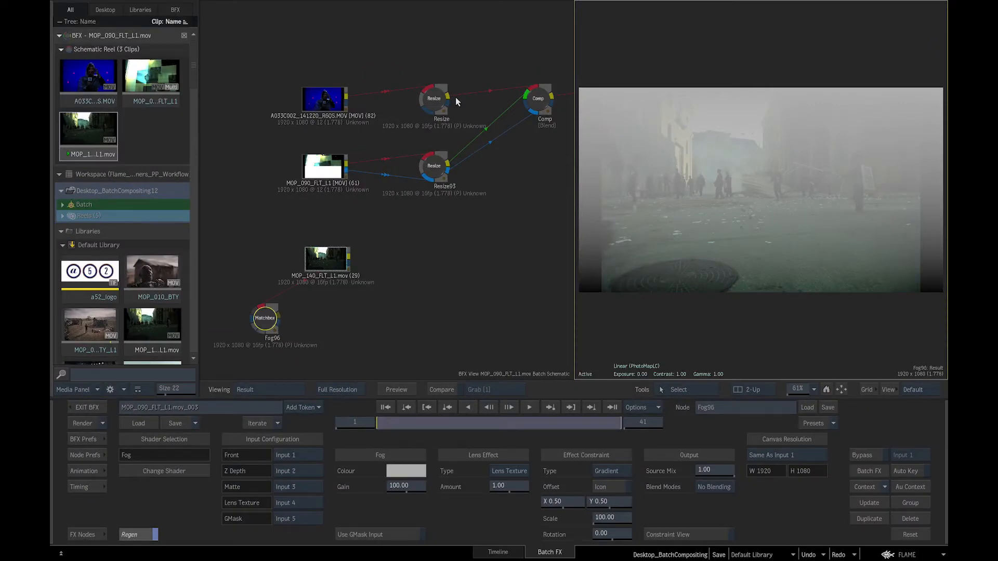
Step: Set the Fog gain to 20 and the Lens Effect type to Clouds
{"action": "left_click", "coordinate": [405, 486]}
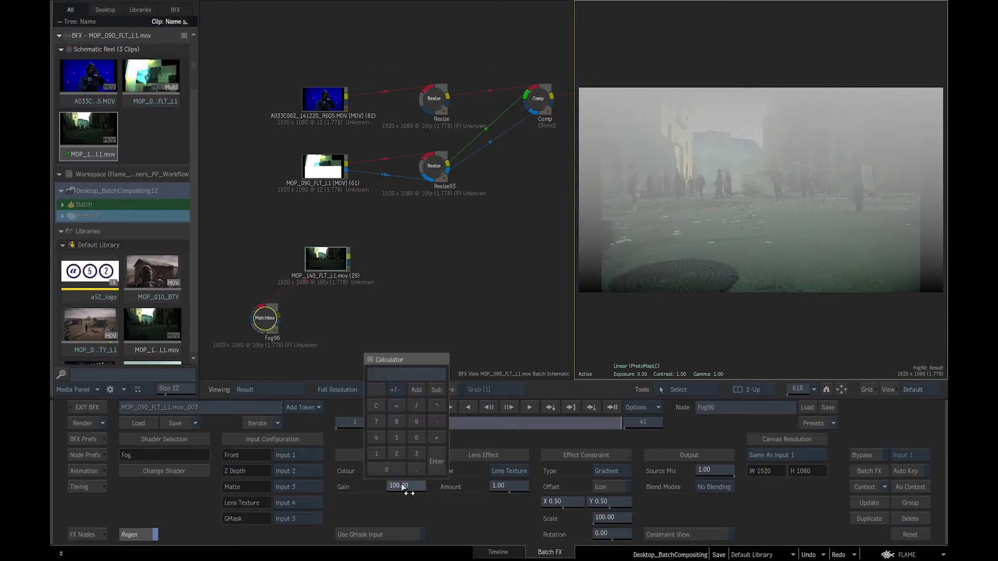
{"action": "left_click", "coordinate": [394, 453]}
{"action": "left_click", "coordinate": [393, 466]}
{"action": "left_click", "coordinate": [442, 456]}
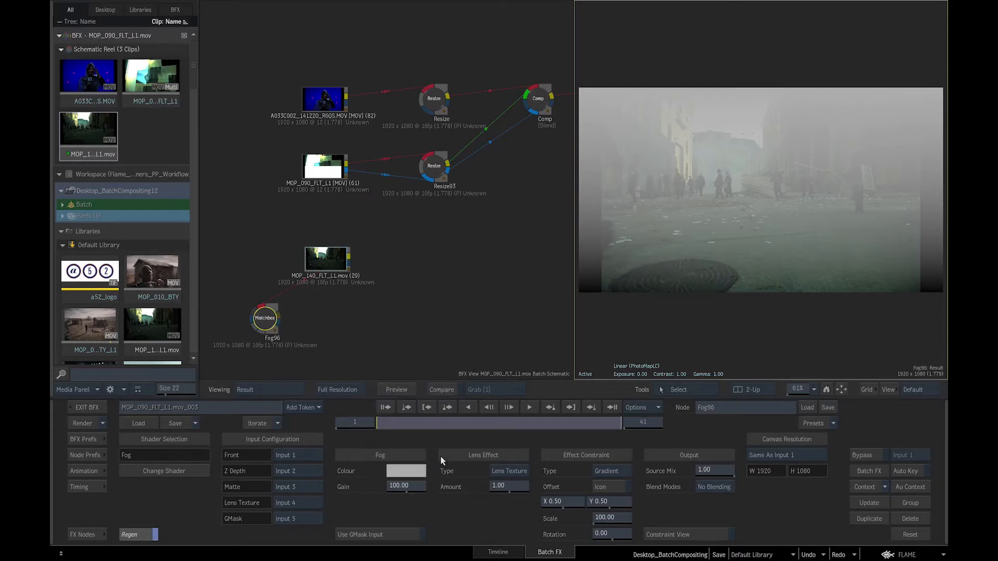
{"action": "left_click", "coordinate": [509, 472]}
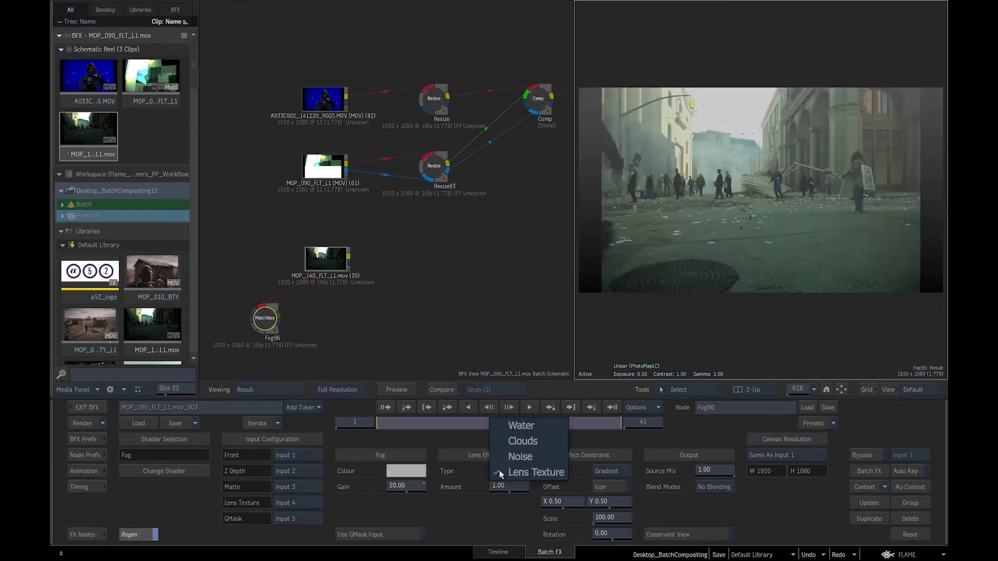
{"action": "left_click", "coordinate": [515, 442]}
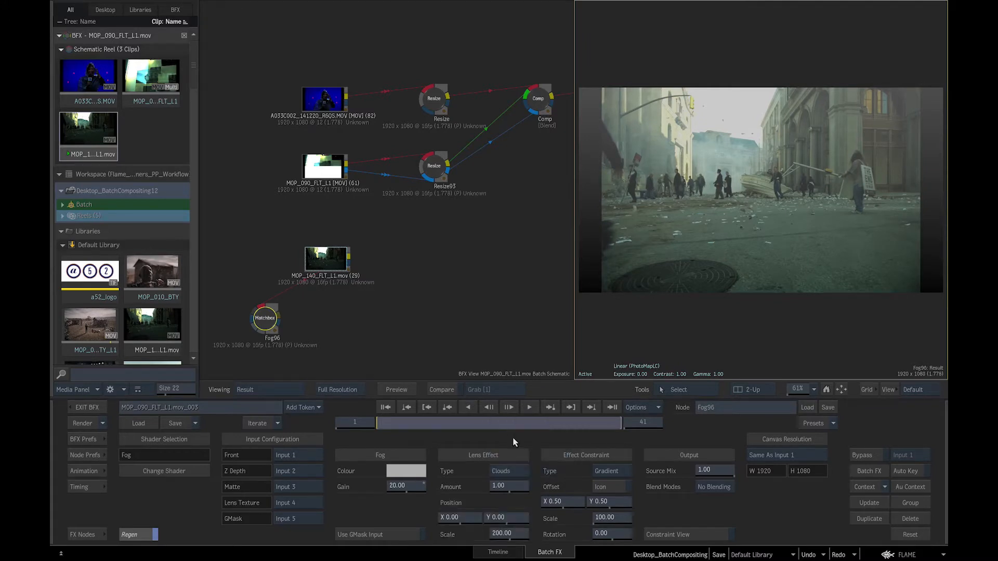
Step: Add a Glow Matchbox node beside the Fog node, feed it from MOP_140_FLT_L1.mov and open its settings
{"action": "left_click", "coordinate": [104, 534]}
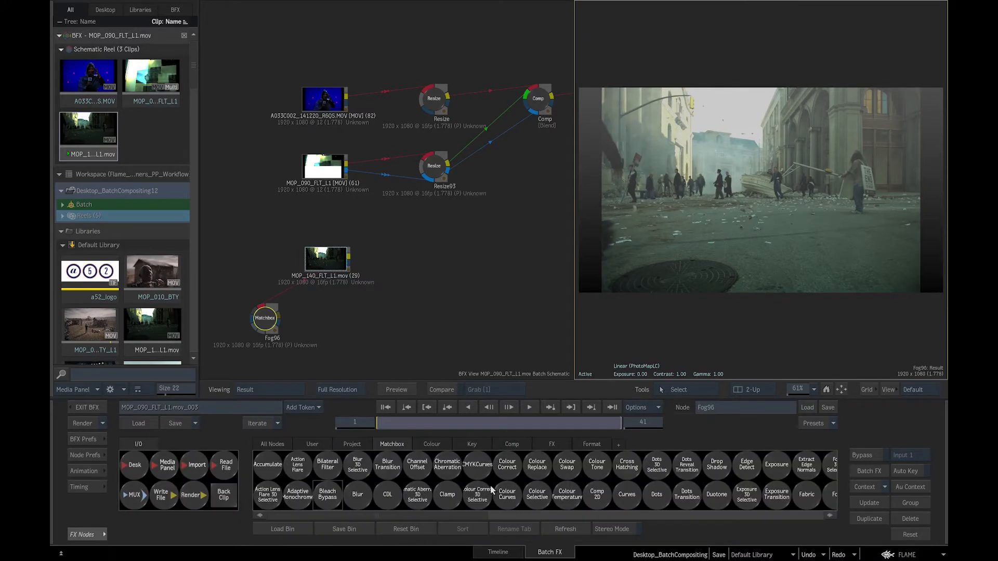
{"action": "scroll", "coordinate": [510, 479], "scroll_direction": "right", "scroll_amount": 5}
{"action": "mouse_move", "coordinate": [545, 495]}
{"action": "left_mouse_down"}
{"action": "mouse_move", "coordinate": [346, 322]}
{"action": "mouse_move", "coordinate": [318, 326]}
{"action": "left_mouse_up"}
{"action": "left_click_drag", "start_coordinate": [349, 256], "coordinate": [312, 316]}
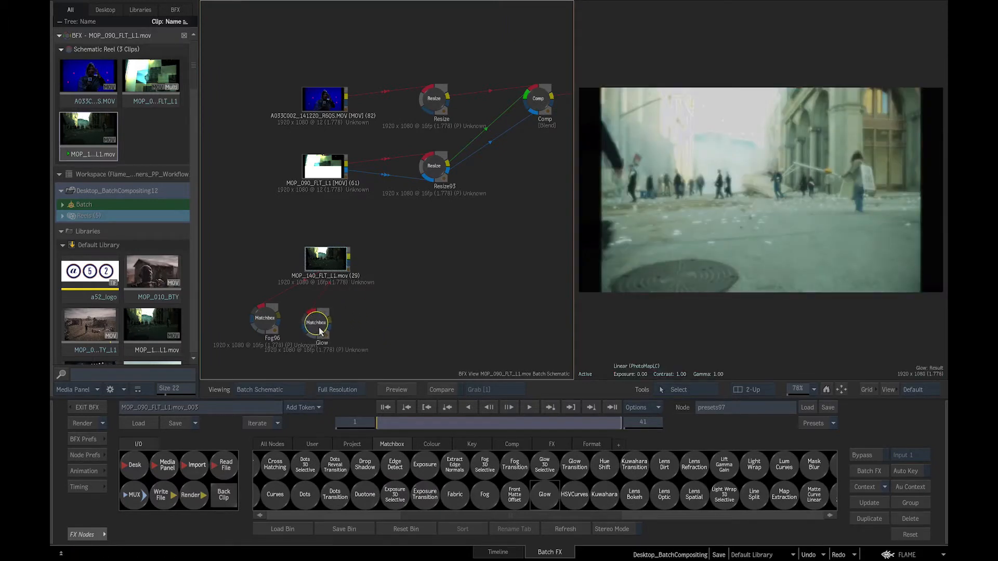
{"action": "double_click", "coordinate": [323, 328]}
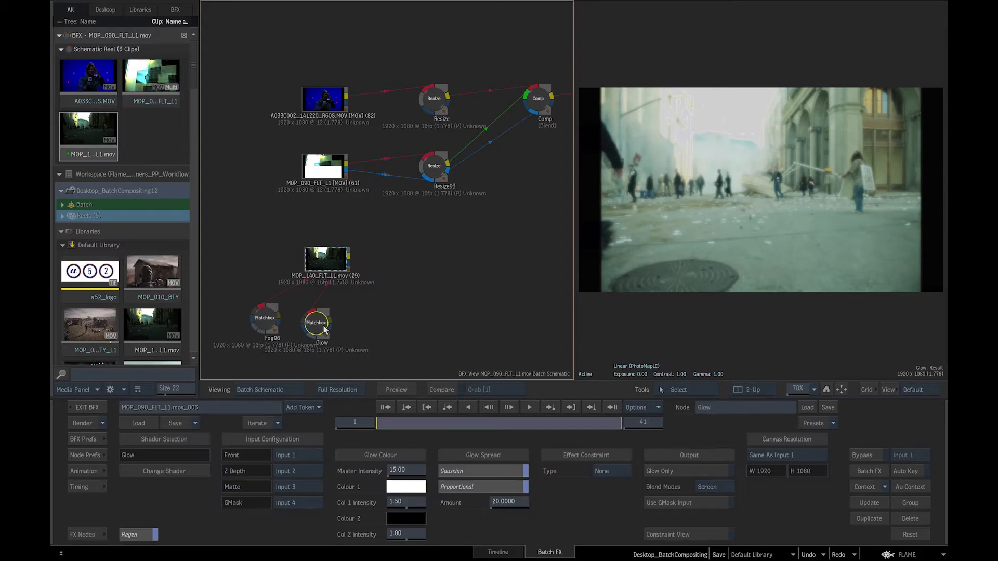
Step: Set the Glow's Master Intensity to 11.50, with yellow as Colour 1 and dark red as Colour 2
{"action": "left_click_drag", "start_coordinate": [403, 470], "coordinate": [323, 475]}
{"action": "left_click", "coordinate": [411, 489]}
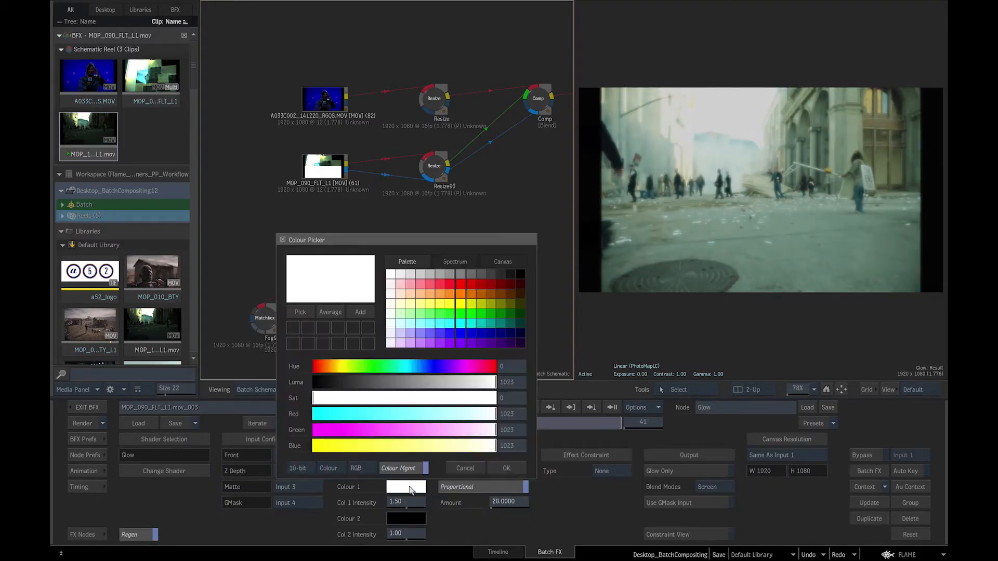
{"action": "left_click", "coordinate": [471, 304]}
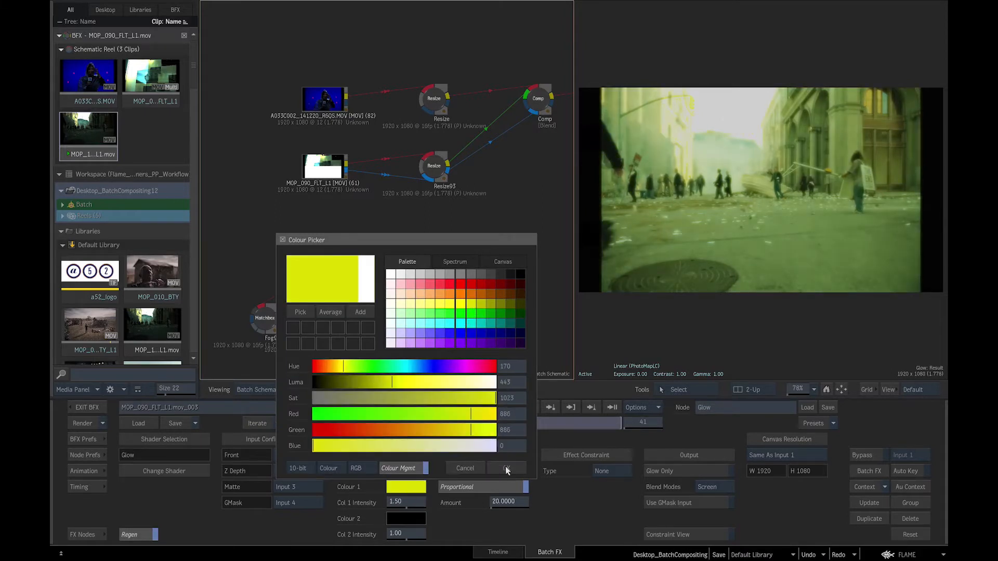
{"action": "left_click", "coordinate": [507, 471]}
{"action": "left_click", "coordinate": [408, 518]}
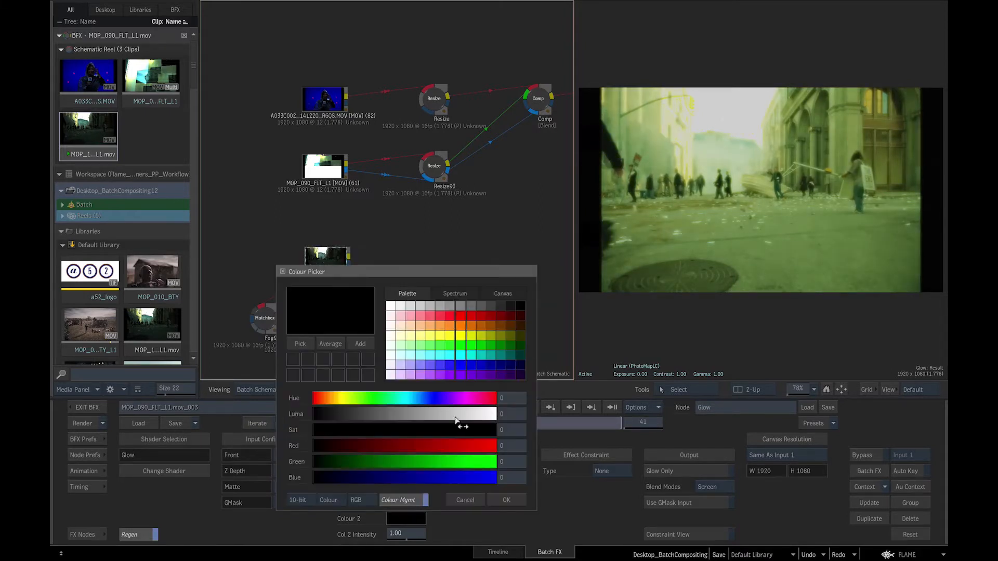
{"action": "left_click", "coordinate": [482, 316]}
{"action": "left_click", "coordinate": [507, 500]}
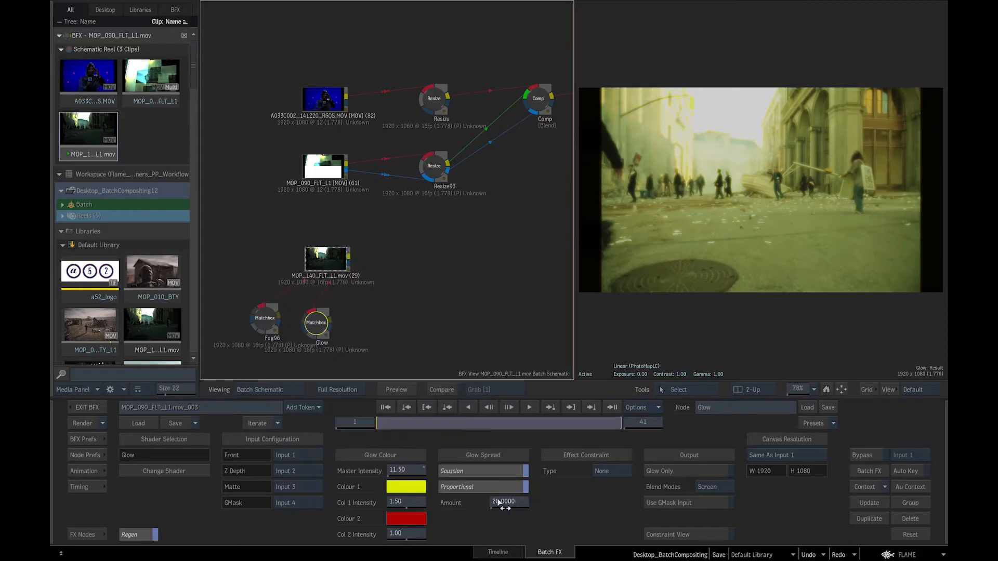
Step: Set the Glow's Col 1 Intensity to 1.20, Col 2 Intensity to 1.27 and Master Intensity to 5.60, and return to the node bin
{"action": "left_click_drag", "start_coordinate": [392, 507], "coordinate": [345, 497]}
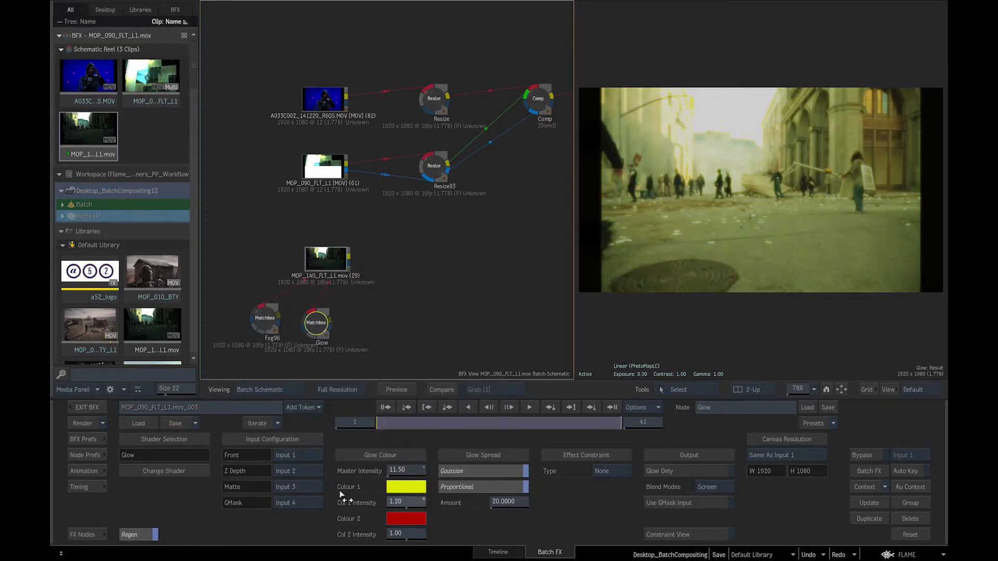
{"action": "left_click_drag", "start_coordinate": [402, 542], "coordinate": [461, 543]}
{"action": "left_click_drag", "start_coordinate": [288, 467], "coordinate": [183, 489]}
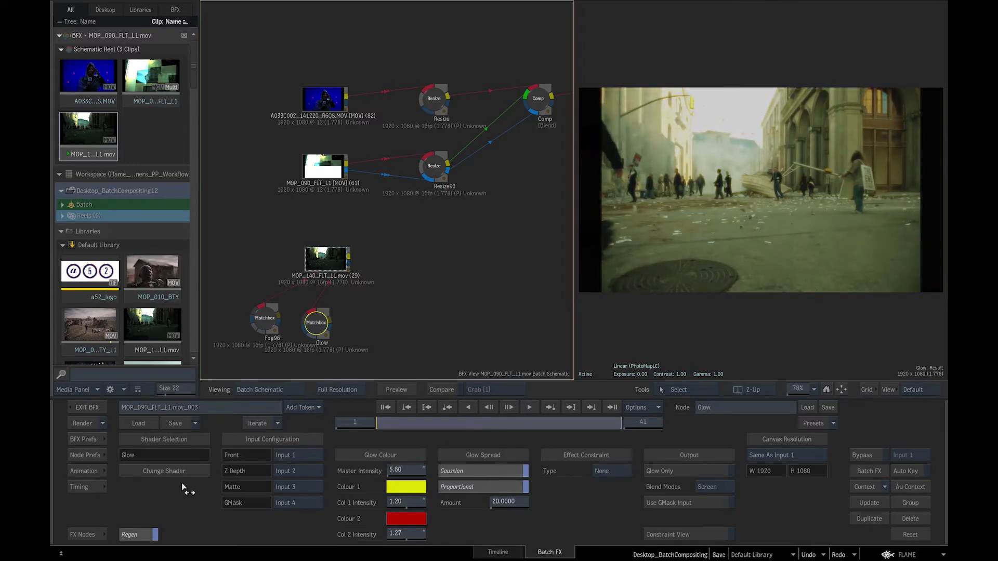
{"action": "left_click", "coordinate": [76, 536]}
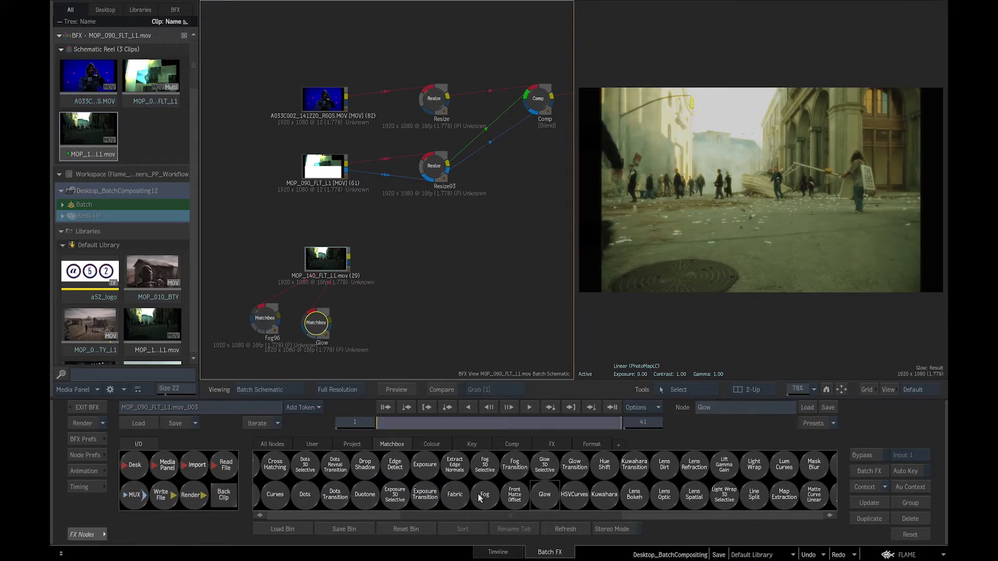
Step: Add a Stingray Bloom Matchbox node beside Glow, feed it from MOP_140_FLT_L1.mov and open its settings
{"action": "scroll", "coordinate": [480, 498], "scroll_direction": "right", "scroll_amount": 5}
{"action": "left_click_drag", "start_coordinate": [575, 495], "coordinate": [369, 325]}
{"action": "left_click_drag", "start_coordinate": [349, 257], "coordinate": [366, 319]}
{"action": "left_click", "coordinate": [371, 327]}
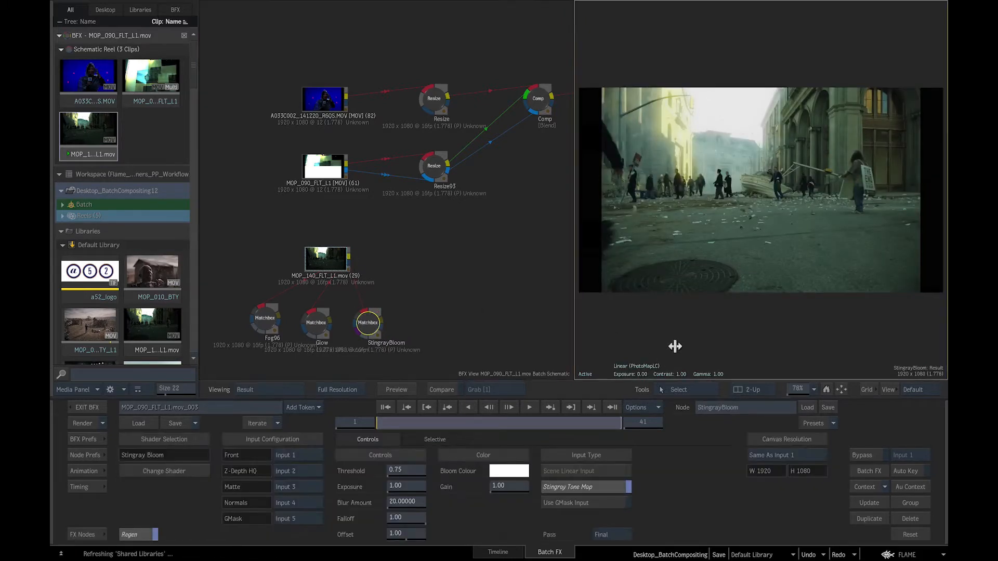
Step: Compare Stingray Bloom's input with its result, set Threshold to 0.59 and Exposure to 1.06, and return to the node bin
{"action": "key", "text": "F1"}
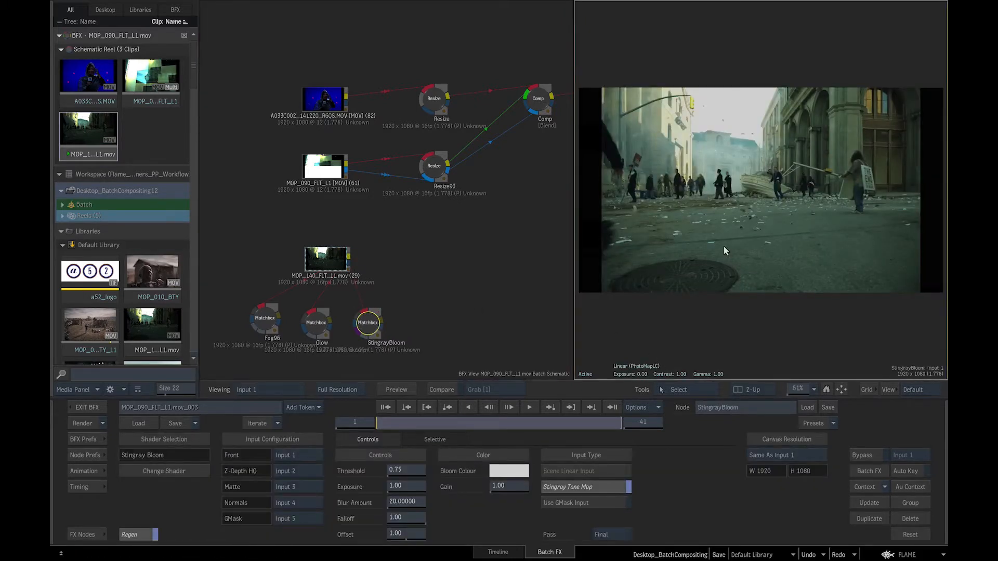
{"action": "key", "text": "F4"}
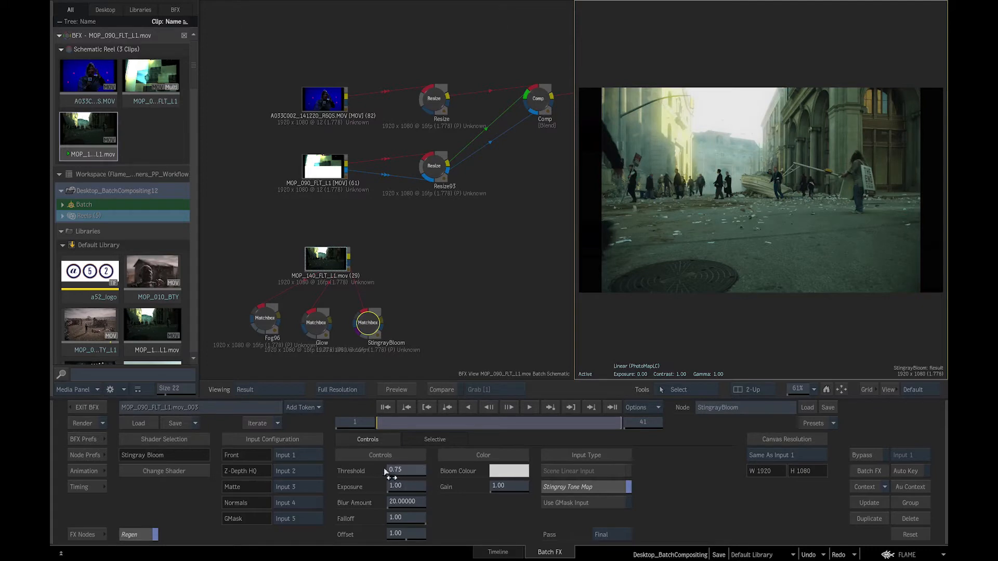
{"action": "left_click_drag", "start_coordinate": [386, 472], "coordinate": [415, 526]}
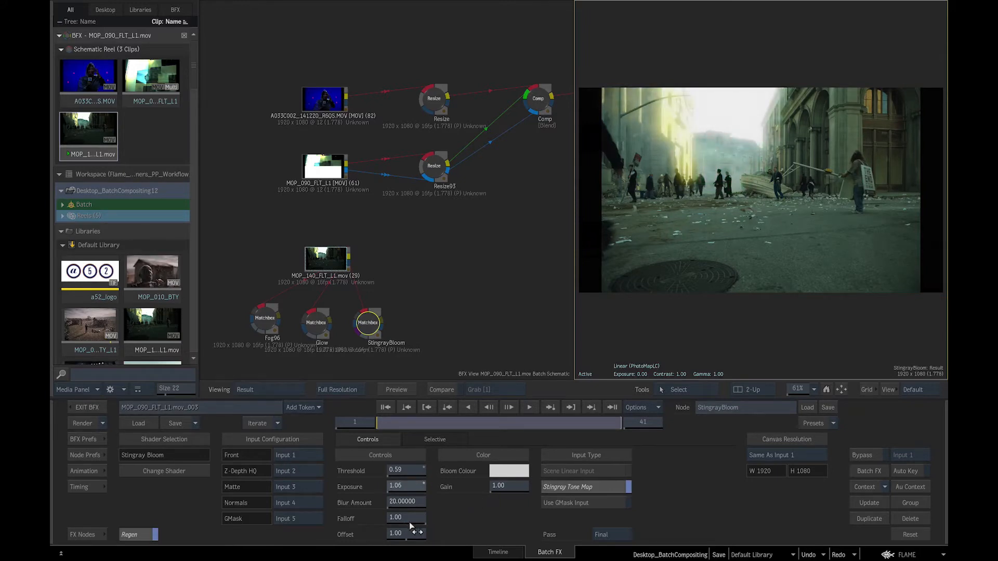
{"action": "left_click", "coordinate": [81, 534]}
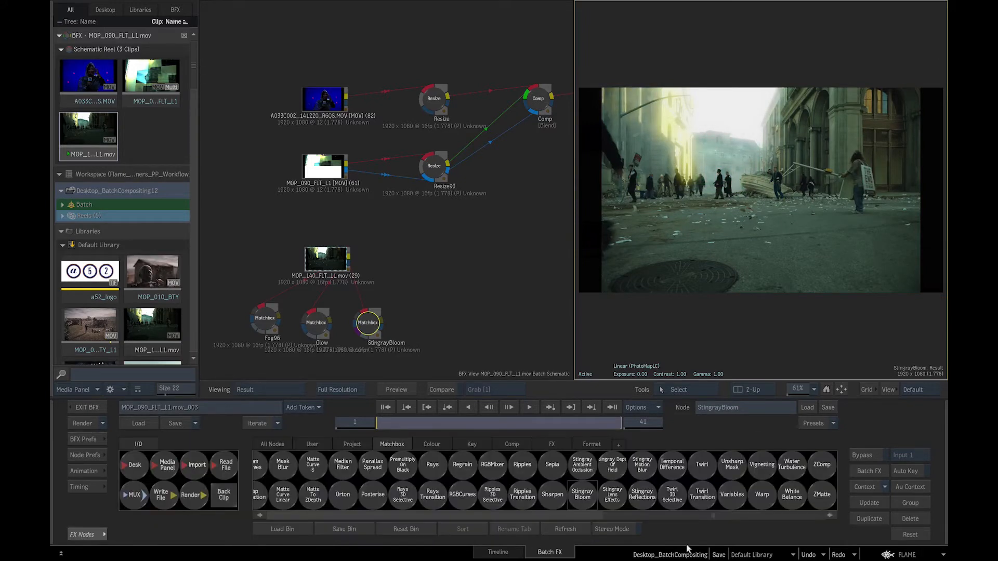
Step: Add a Lens Refraction Matchbox node beside Stingray Bloom, feed it from MOP_140_FLT_L1.mov and open its settings
{"action": "scroll", "coordinate": [679, 494], "scroll_direction": "left", "scroll_amount": 5}
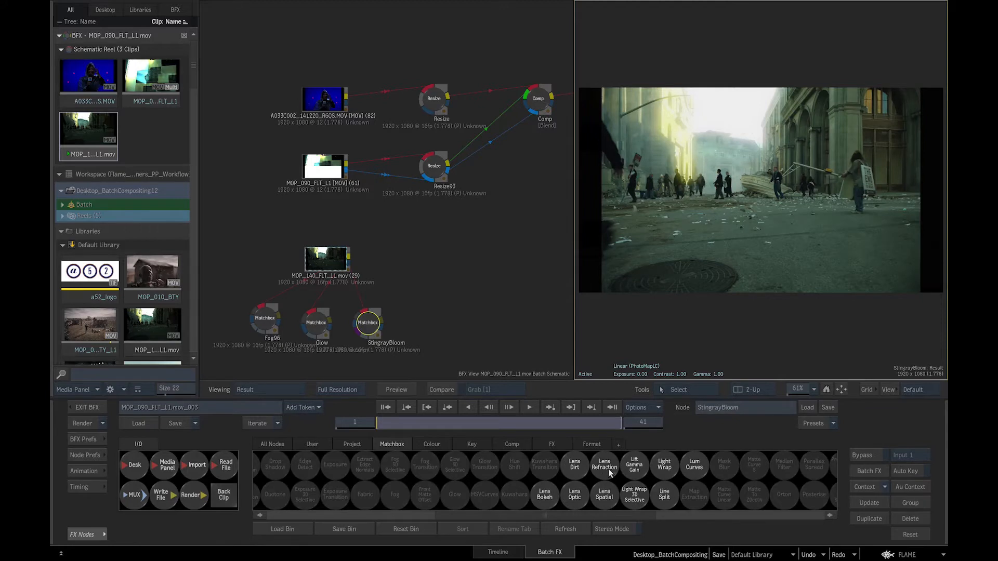
{"action": "left_click_drag", "start_coordinate": [610, 472], "coordinate": [416, 323]}
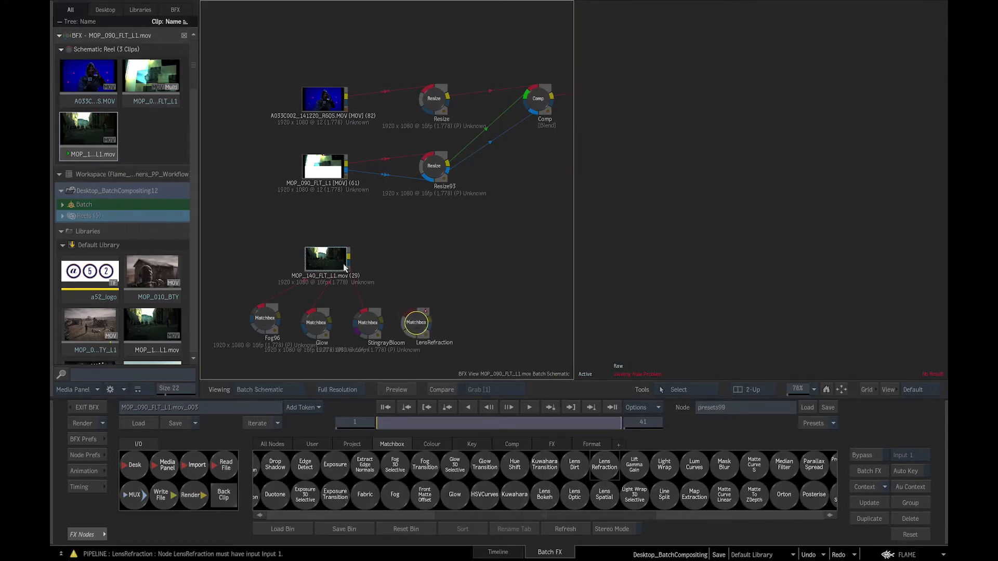
{"action": "left_click_drag", "start_coordinate": [350, 261], "coordinate": [418, 316]}
{"action": "double_click", "coordinate": [419, 318]}
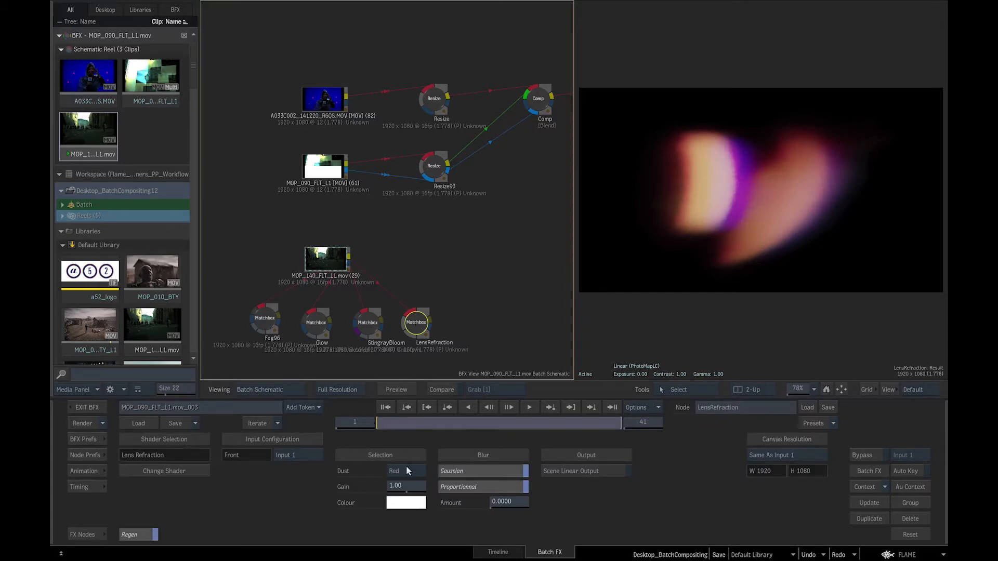
Step: Try the Lens Refraction dust types Shapes 1, Blurred and Glass, and settle on Gold Orb
{"action": "left_click", "coordinate": [408, 471]}
{"action": "left_click", "coordinate": [413, 442]}
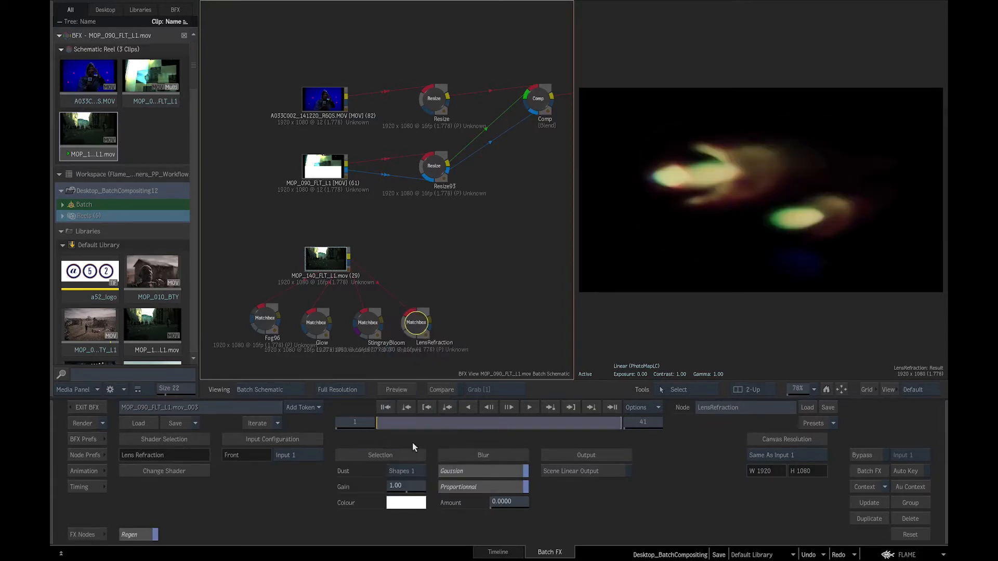
{"action": "left_click", "coordinate": [405, 471]}
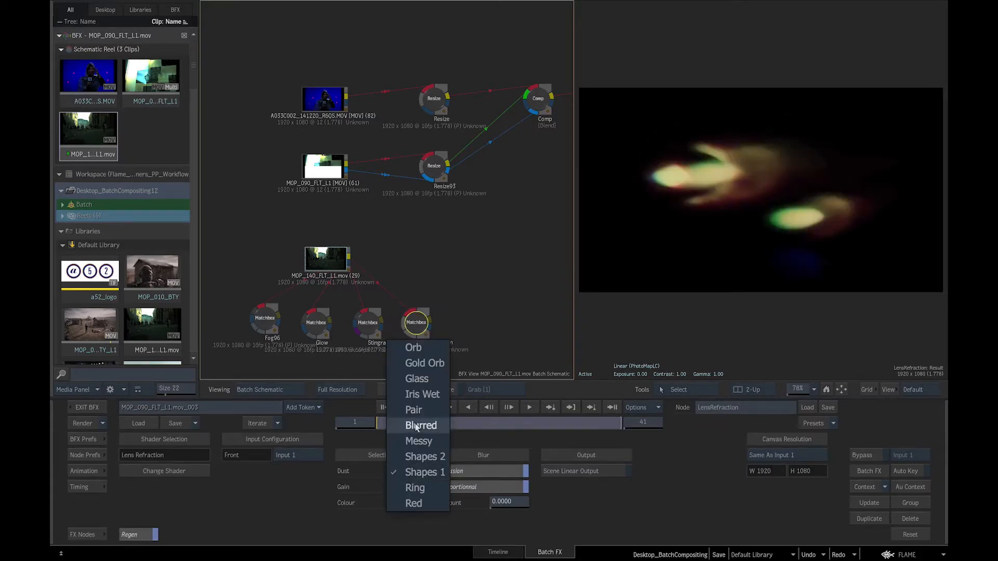
{"action": "left_click", "coordinate": [415, 425]}
{"action": "left_click", "coordinate": [402, 472]}
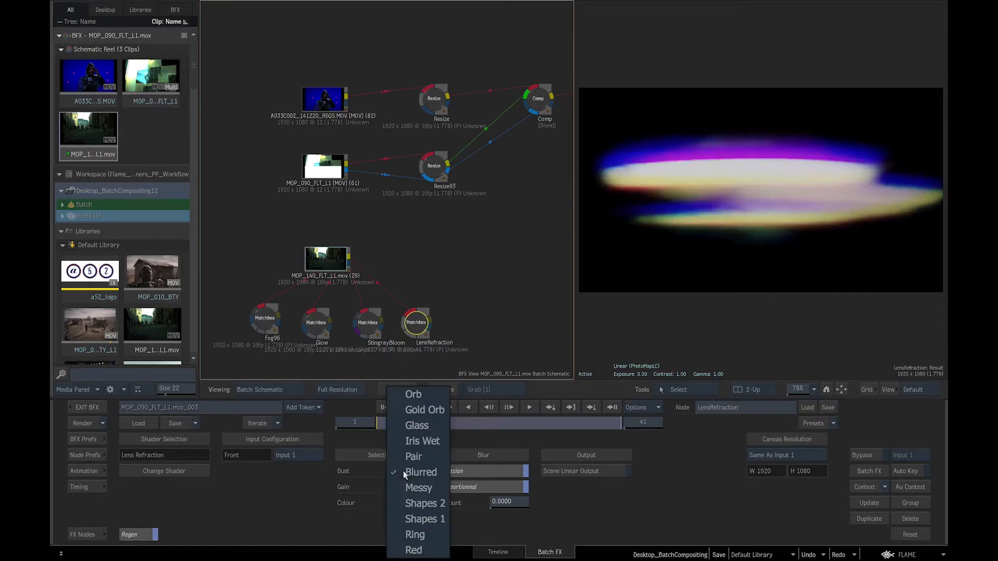
{"action": "left_click", "coordinate": [419, 423]}
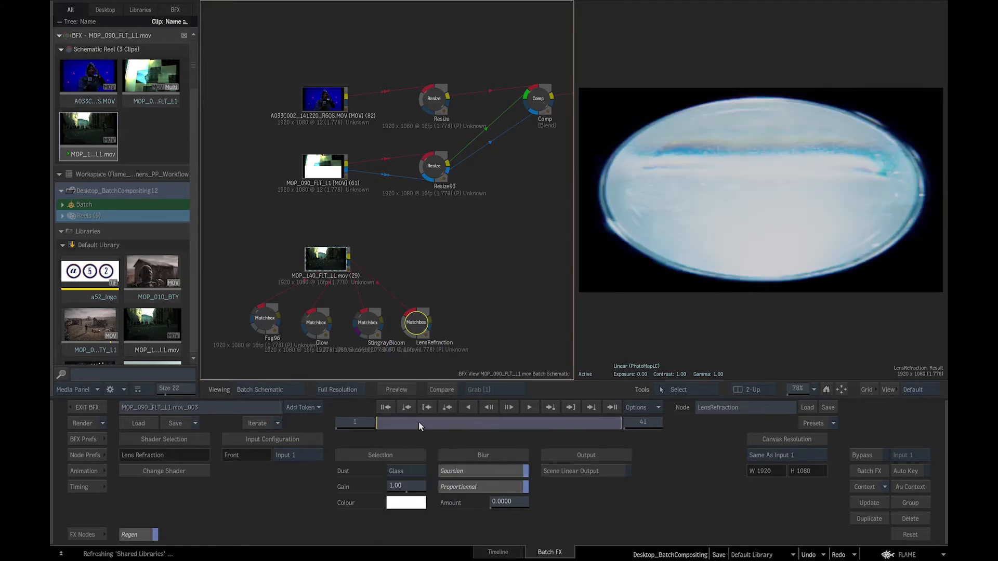
{"action": "left_click", "coordinate": [407, 470]}
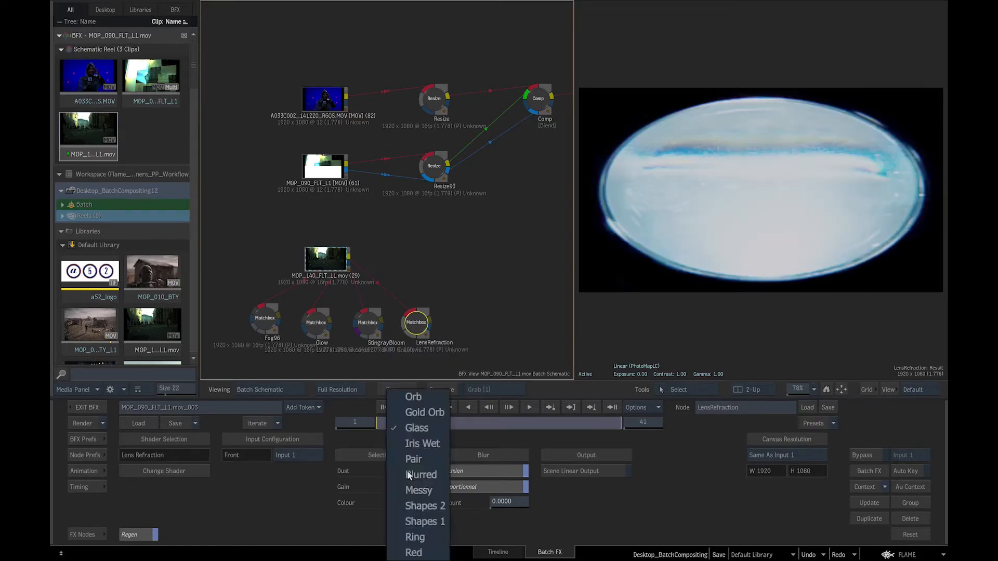
{"action": "left_click", "coordinate": [419, 414]}
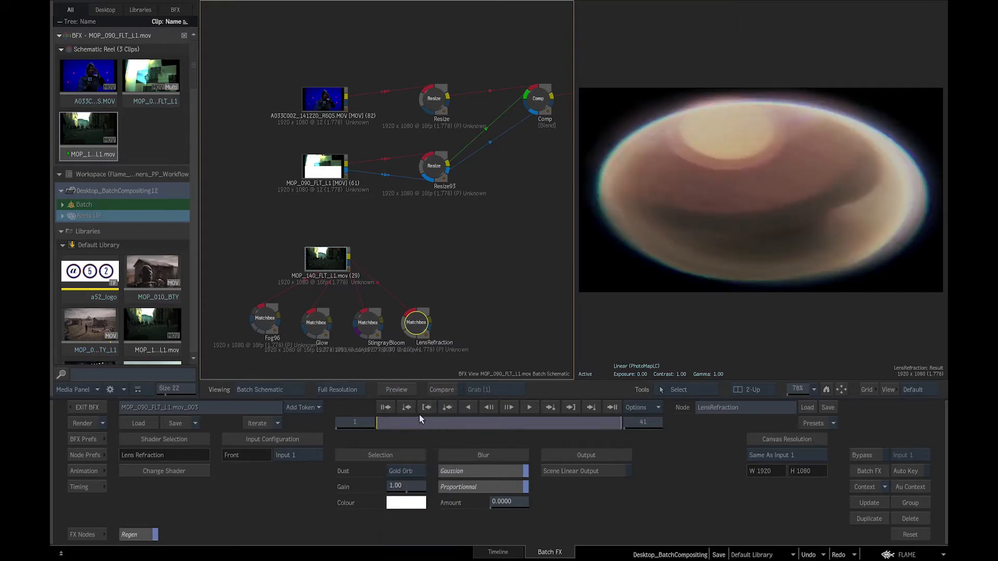
Step: Add a Lens Bokeh Matchbox node beside Lens Refraction, feed it from MOP_140_FLT_L1.mov and open its settings
{"action": "left_click", "coordinate": [98, 535]}
{"action": "left_click_drag", "start_coordinate": [545, 497], "coordinate": [472, 331]}
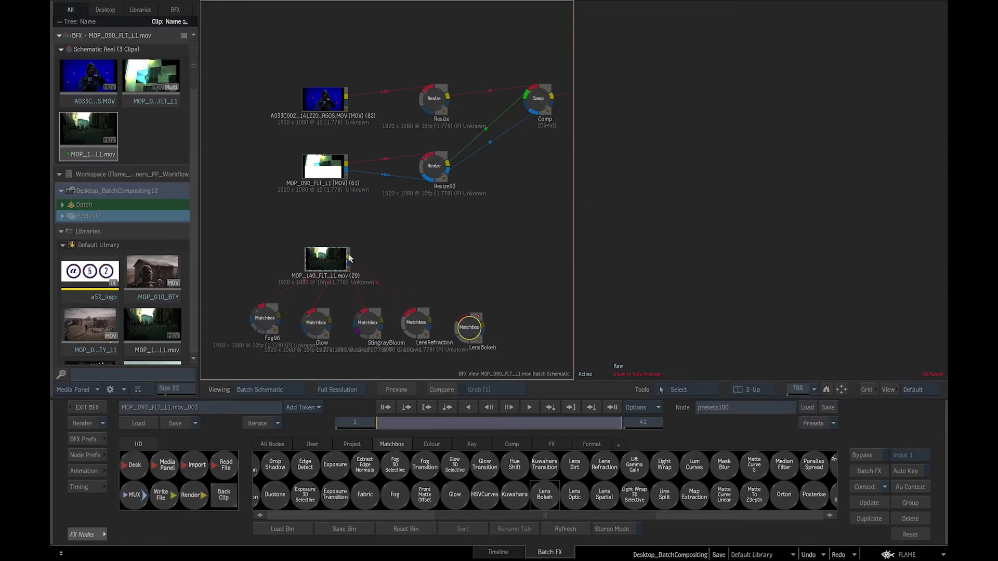
{"action": "left_click_drag", "start_coordinate": [349, 257], "coordinate": [466, 324]}
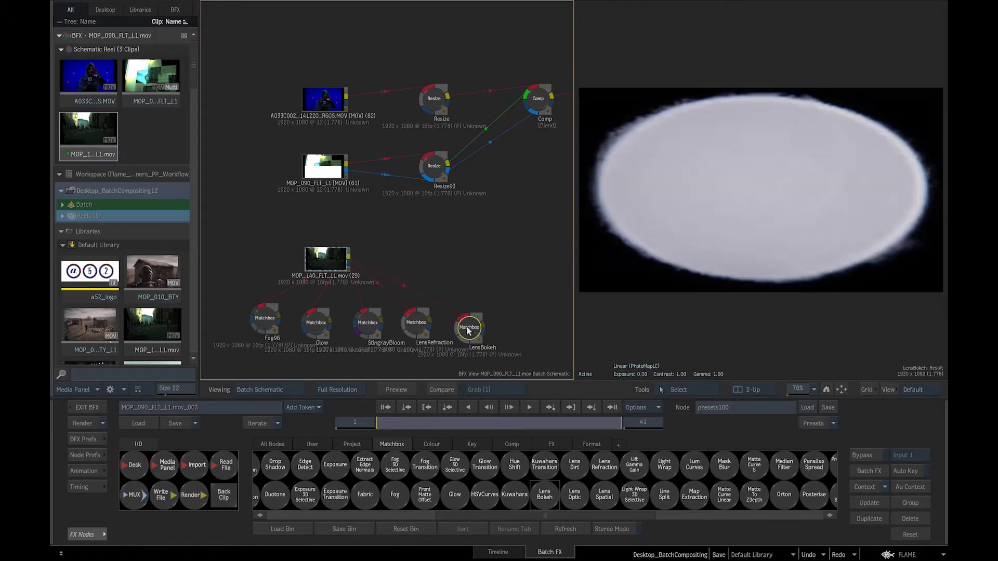
{"action": "left_click", "coordinate": [468, 326]}
Step: Try the Lens Bokeh dust types Blades, Obscured, Wood, Soft, Refractive, Disc and Messy, and finish on Moon
{"action": "left_click", "coordinate": [400, 473]}
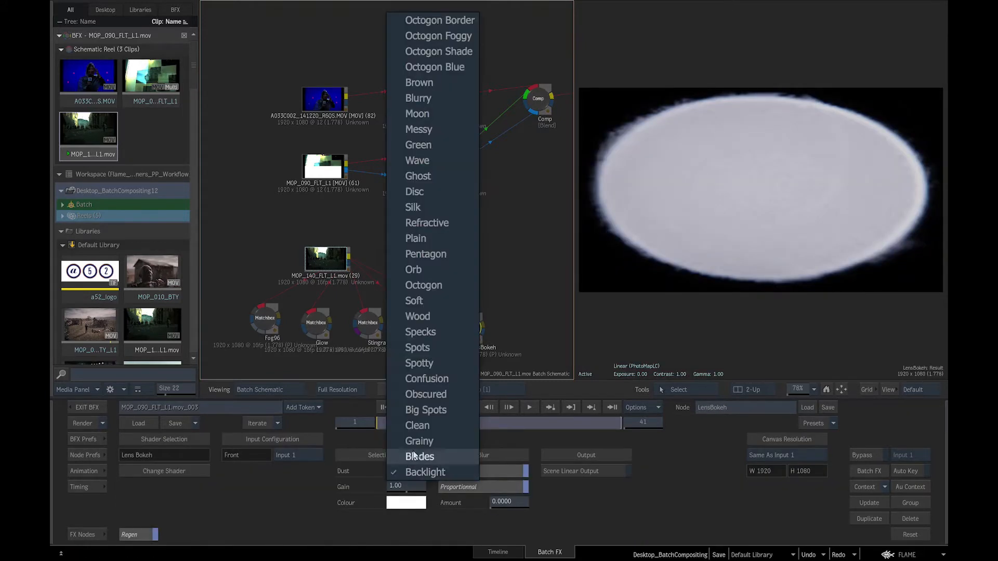
{"action": "left_click", "coordinate": [408, 454]}
{"action": "left_click", "coordinate": [404, 477]}
{"action": "left_click", "coordinate": [419, 410]}
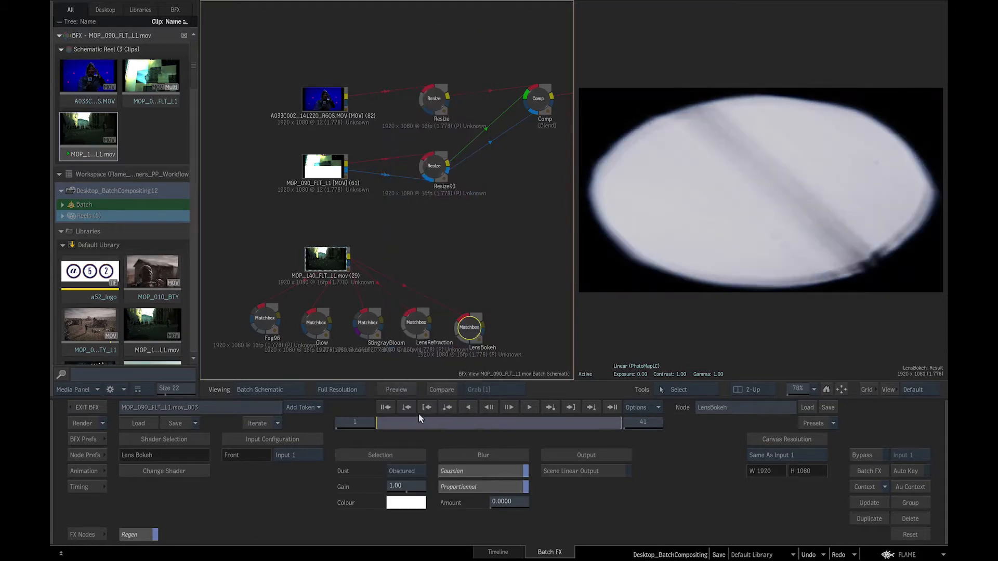
{"action": "left_click", "coordinate": [404, 471]}
{"action": "left_click", "coordinate": [417, 401]}
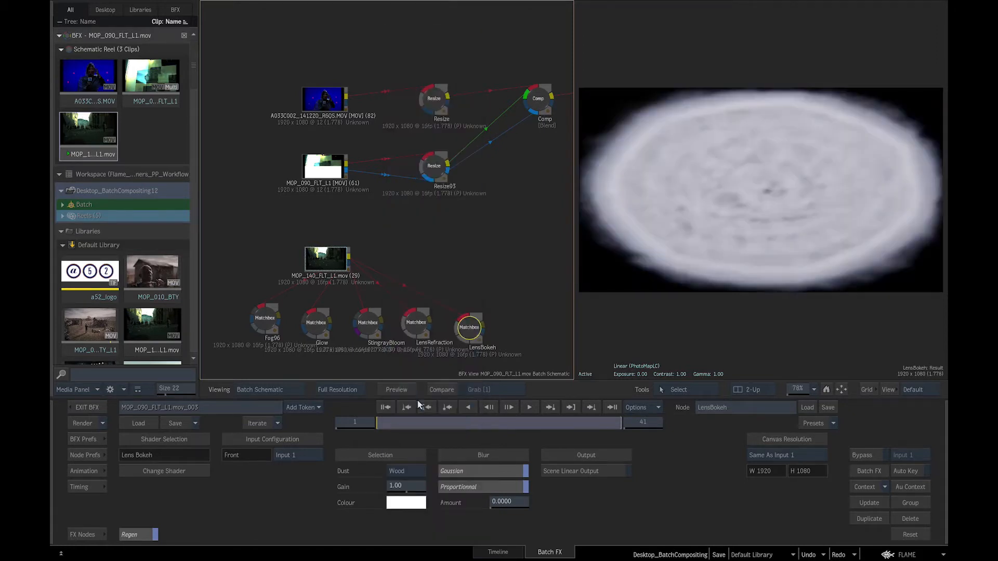
{"action": "left_click", "coordinate": [405, 471]}
{"action": "left_click", "coordinate": [403, 386]}
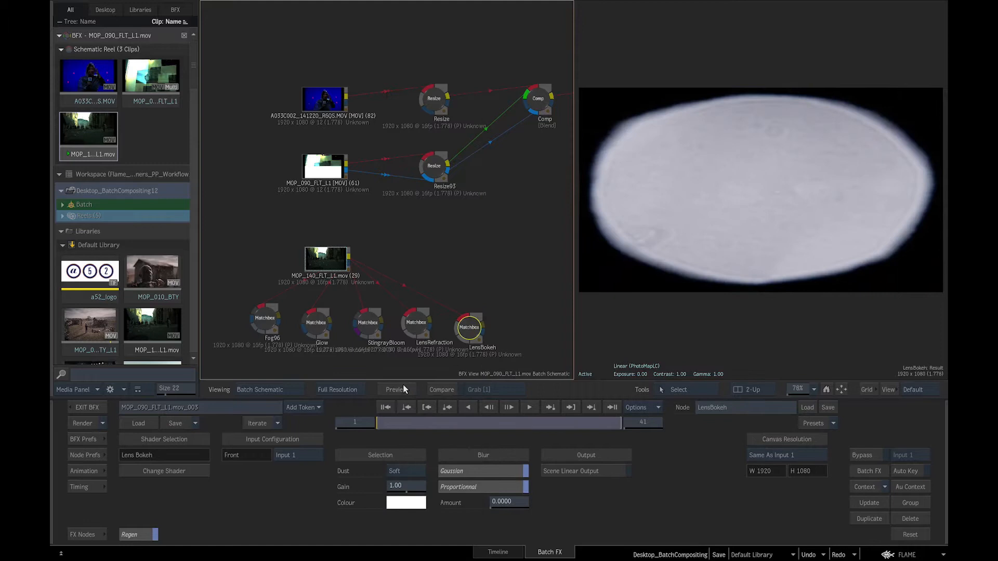
{"action": "left_click", "coordinate": [399, 470]}
{"action": "left_click", "coordinate": [416, 304]}
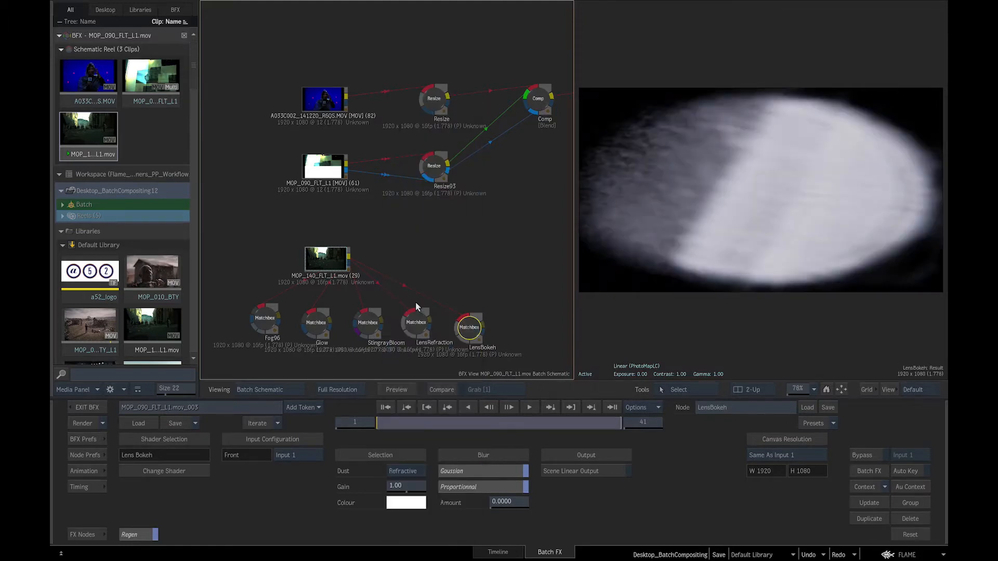
{"action": "left_click", "coordinate": [413, 471]}
{"action": "left_click", "coordinate": [437, 273]}
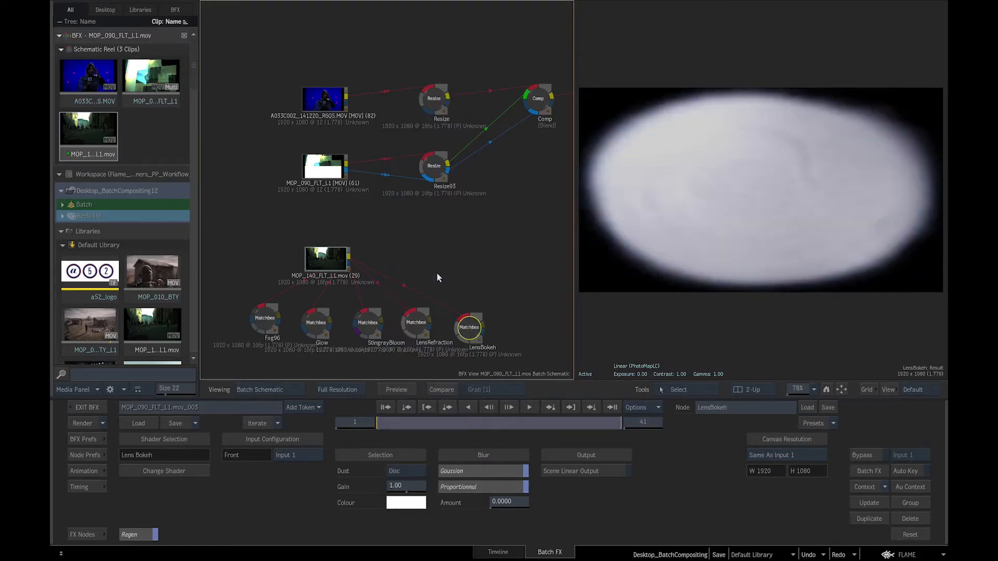
{"action": "left_click", "coordinate": [415, 470]}
{"action": "left_click", "coordinate": [429, 210]}
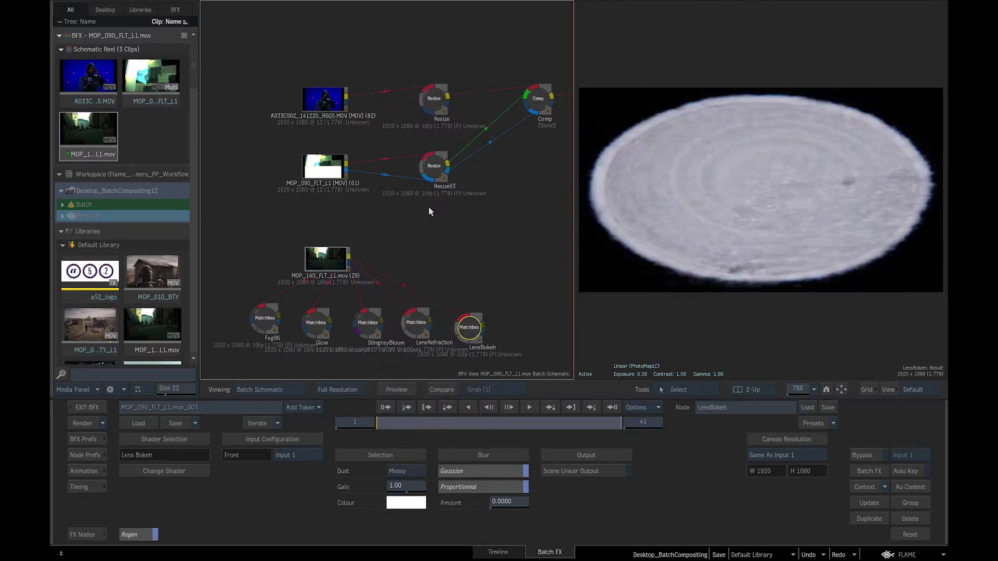
{"action": "left_click", "coordinate": [414, 471]}
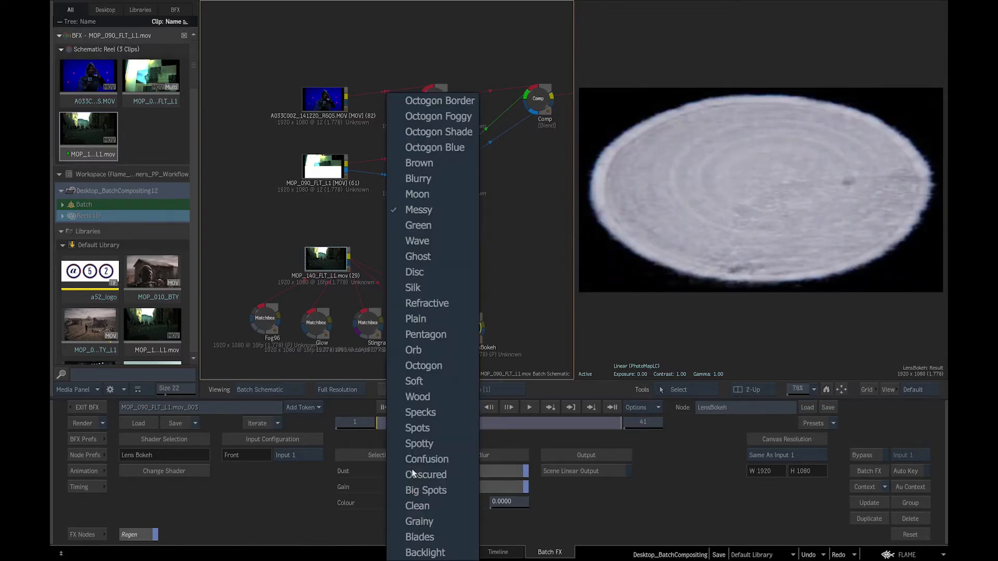
{"action": "left_click", "coordinate": [440, 193]}
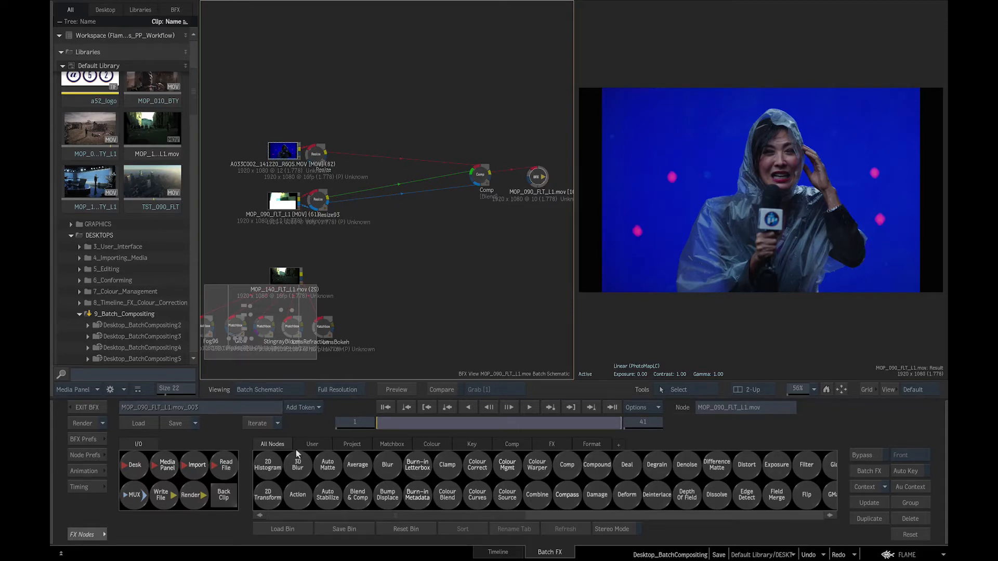
Step: Insert a Denoise node from the Key nodes into the connection between the blue-screen clip's Resize and the Comp
{"action": "left_click", "coordinate": [479, 445]}
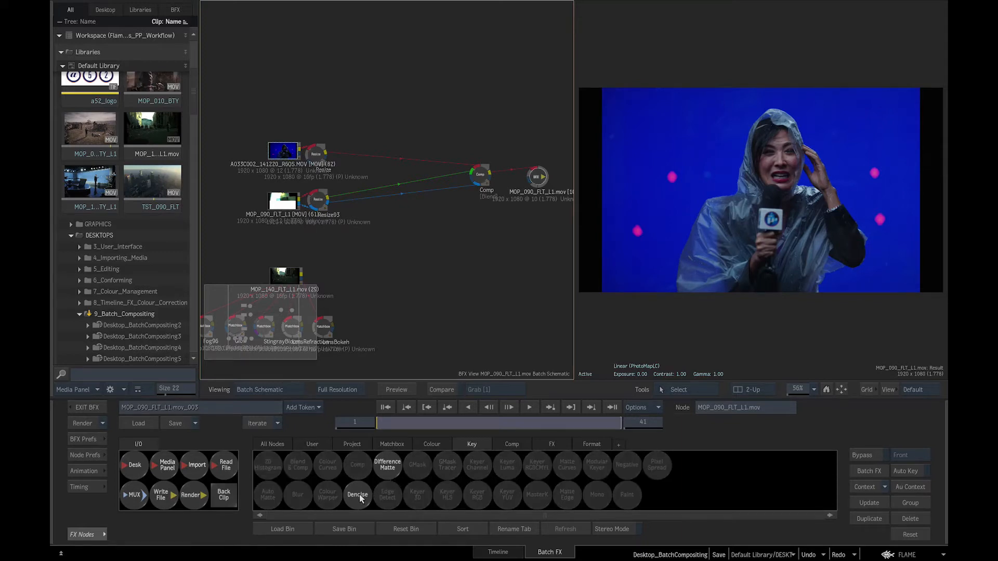
{"action": "left_click_drag", "start_coordinate": [358, 494], "coordinate": [376, 159]}
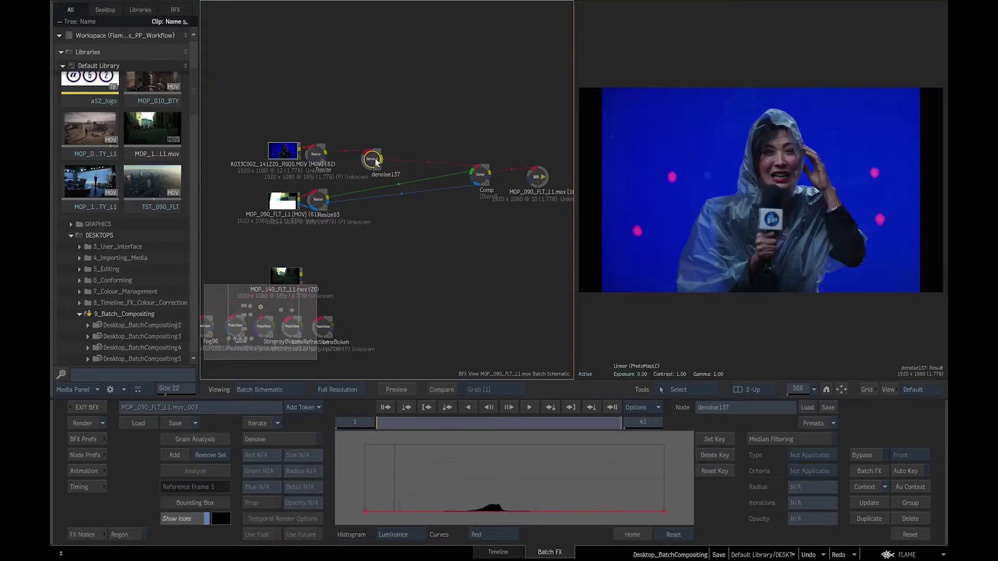
{"action": "left_click_drag", "start_coordinate": [377, 163], "coordinate": [375, 163]}
Step: Add a grain sample box, place it on the plain blue background beside the woman and analyze the grain
{"action": "left_click", "coordinate": [175, 456]}
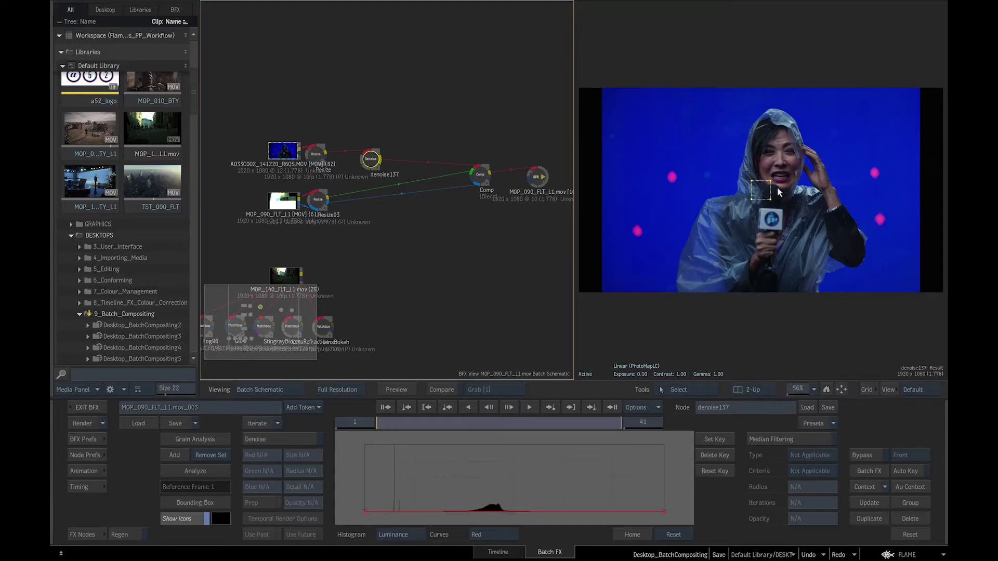
{"action": "left_click_drag", "start_coordinate": [754, 191], "coordinate": [673, 149]}
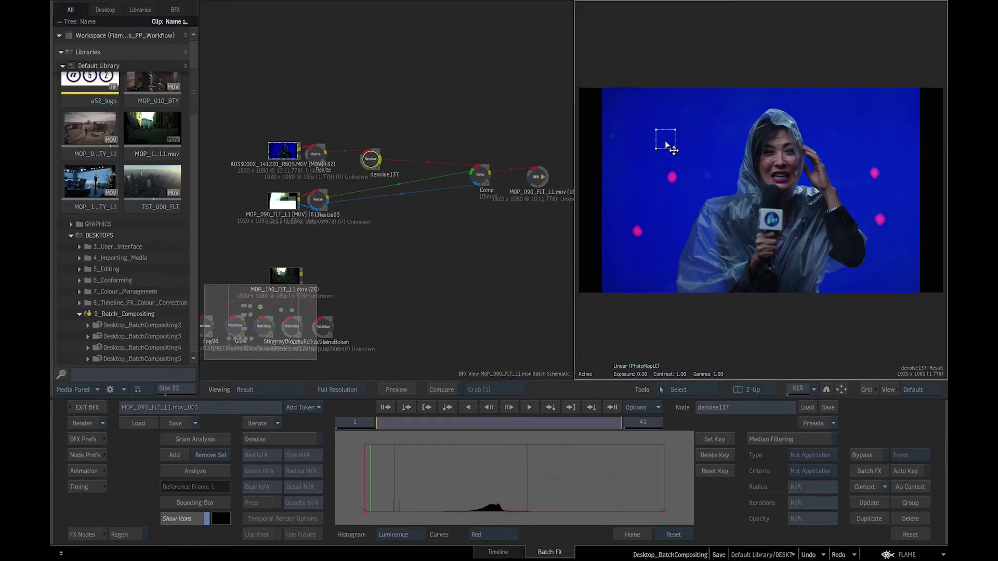
{"action": "left_click", "coordinate": [191, 472]}
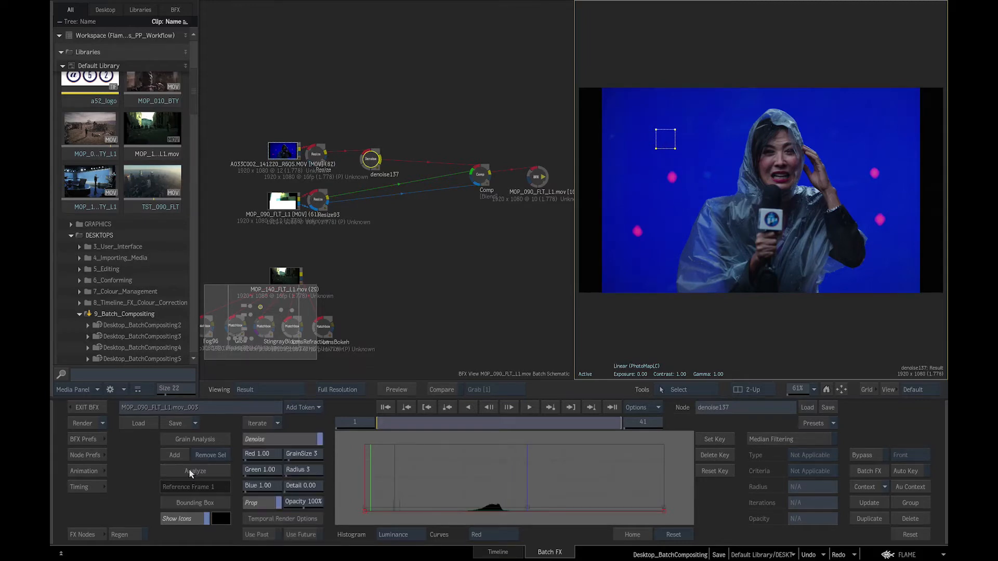
Step: Examine the denoised result at 1600%, moving from the raincoat edge onto the plain blue background to judge the remaining grain
{"action": "left_click", "coordinate": [811, 391]}
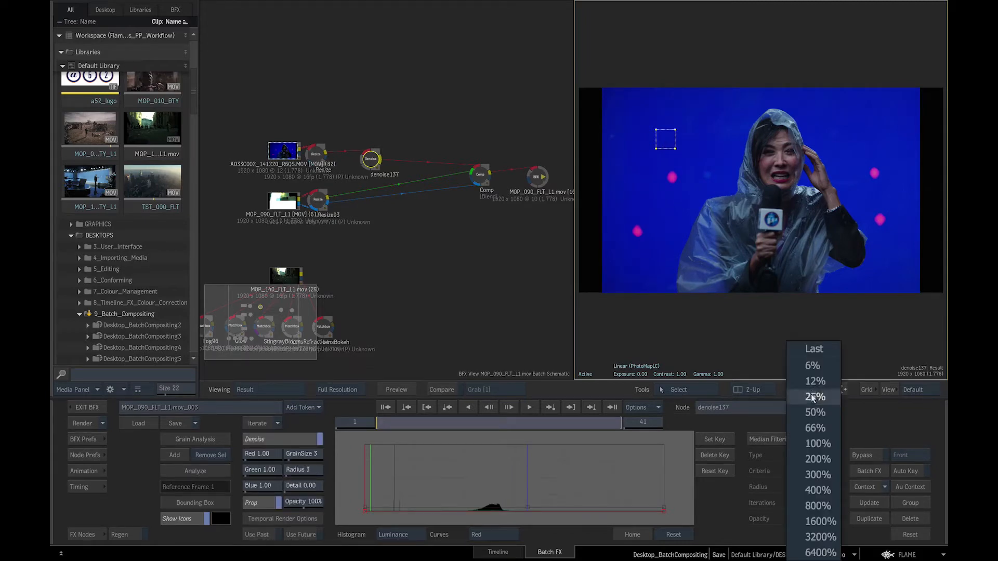
{"action": "left_click", "coordinate": [800, 522]}
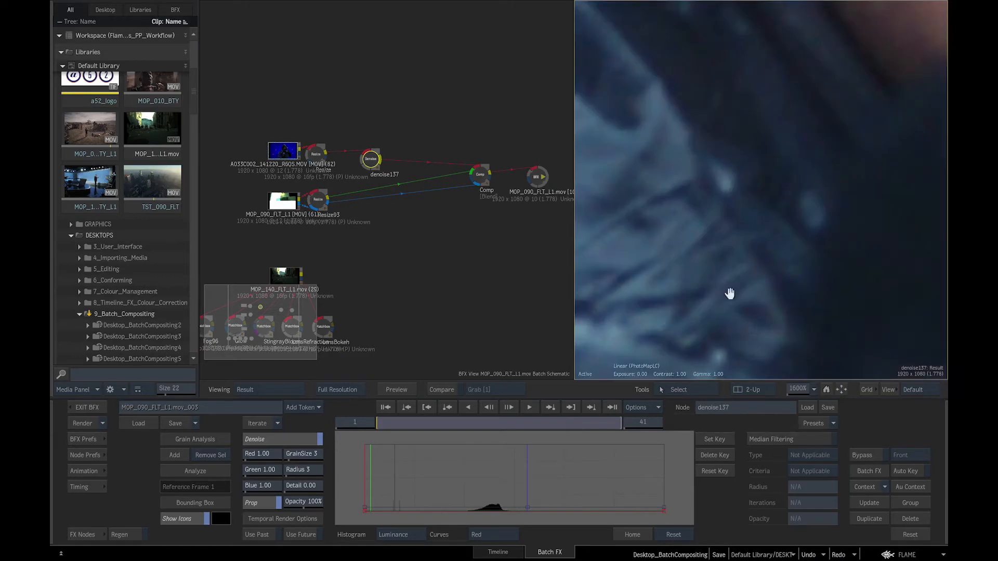
{"action": "left_click_drag", "start_coordinate": [709, 270], "coordinate": [868, 285]}
{"action": "left_click_drag", "start_coordinate": [684, 229], "coordinate": [880, 265]}
{"action": "left_click_drag", "start_coordinate": [728, 249], "coordinate": [849, 270]}
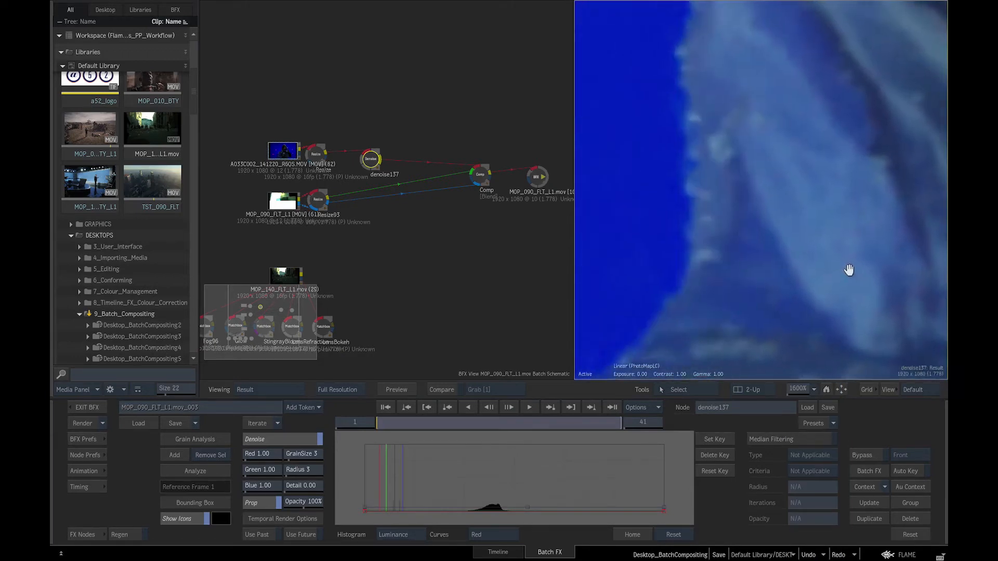
{"action": "left_click_drag", "start_coordinate": [676, 236], "coordinate": [867, 263]}
{"action": "left_click_drag", "start_coordinate": [738, 270], "coordinate": [783, 273]}
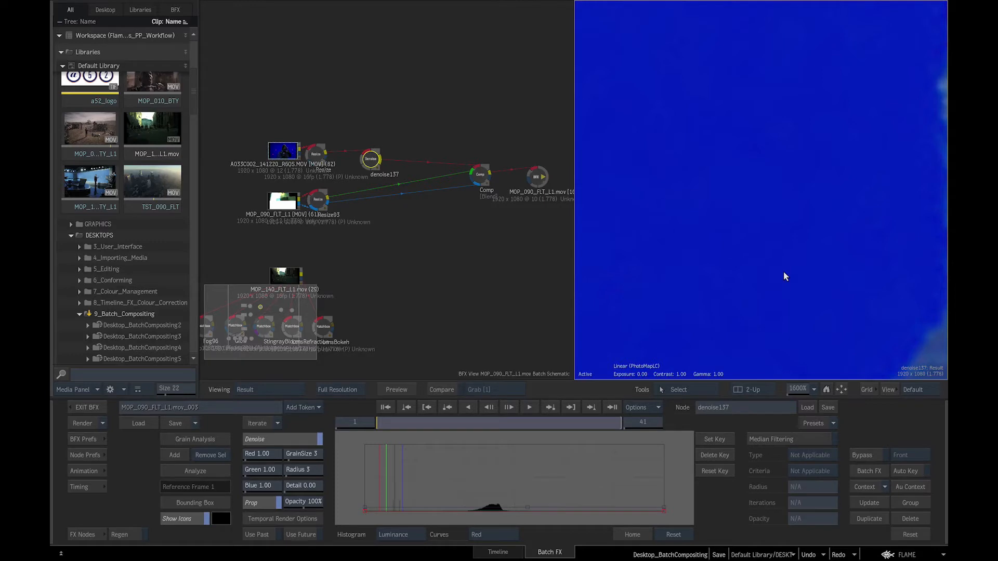
Step: Inspect the blue background in the red, green and blue channels separately, restore the full-colour display and fit the whole frame
{"action": "left_click", "coordinate": [889, 390]}
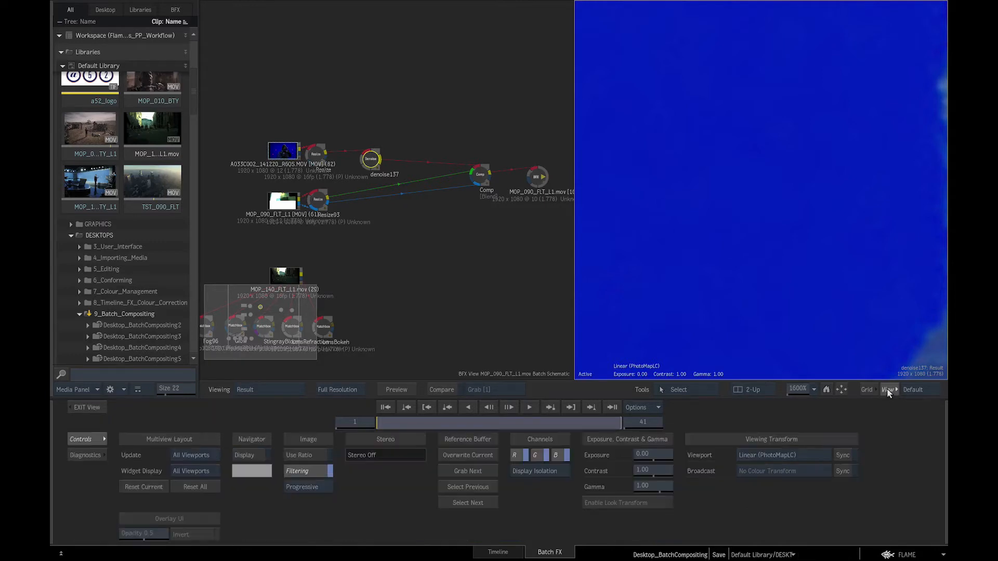
{"action": "left_click", "coordinate": [520, 455]}
{"action": "left_click", "coordinate": [528, 471]}
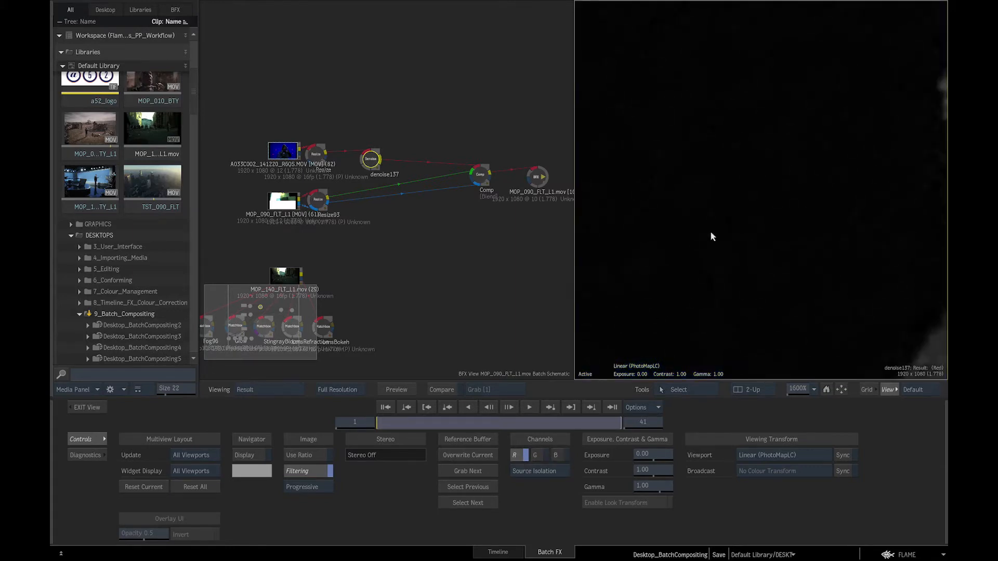
{"action": "left_click", "coordinate": [537, 455]}
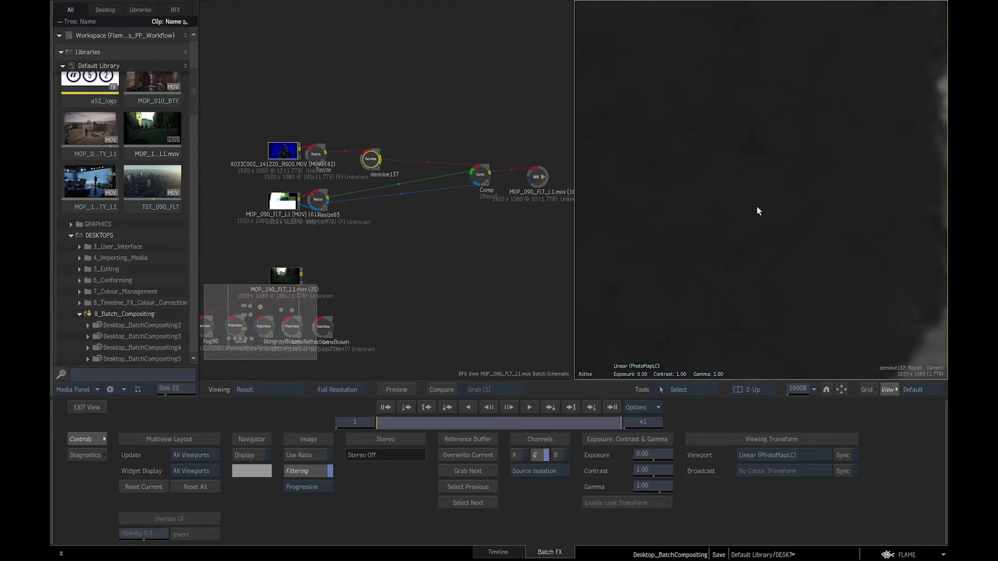
{"action": "left_click", "coordinate": [559, 455]}
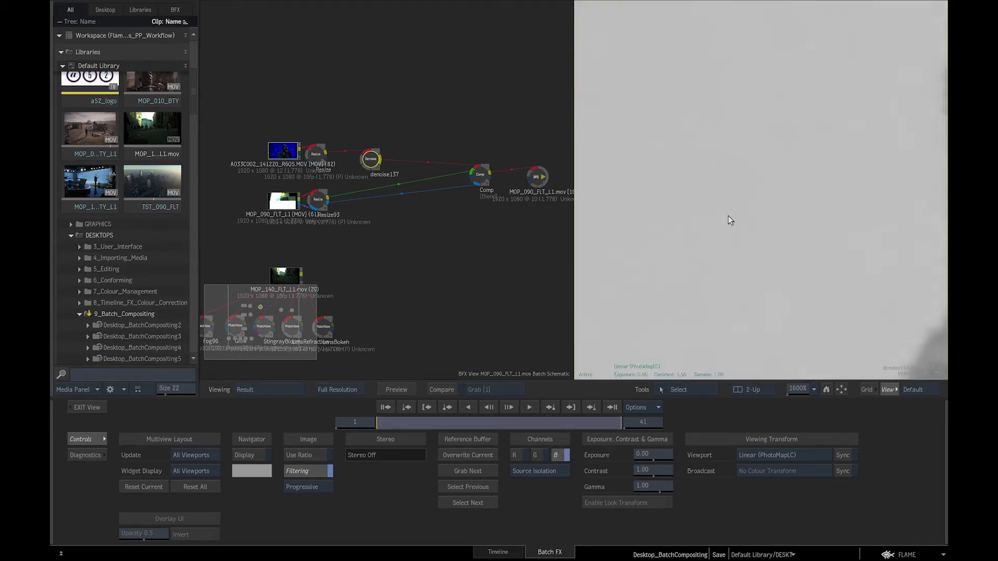
{"action": "key", "text": "F4"}
{"action": "left_click", "coordinate": [535, 471]}
{"action": "left_click", "coordinate": [516, 456]}
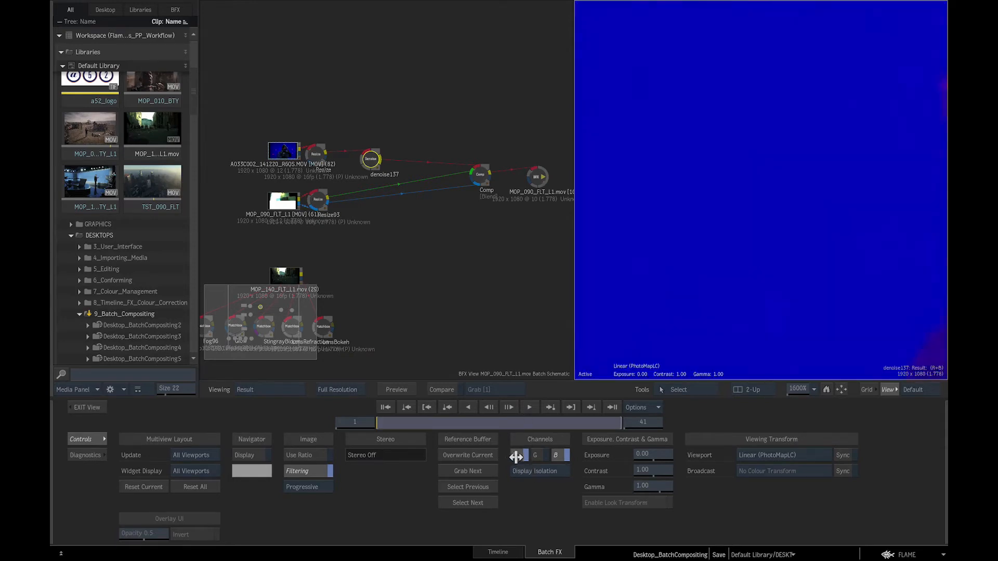
{"action": "left_click", "coordinate": [536, 455]}
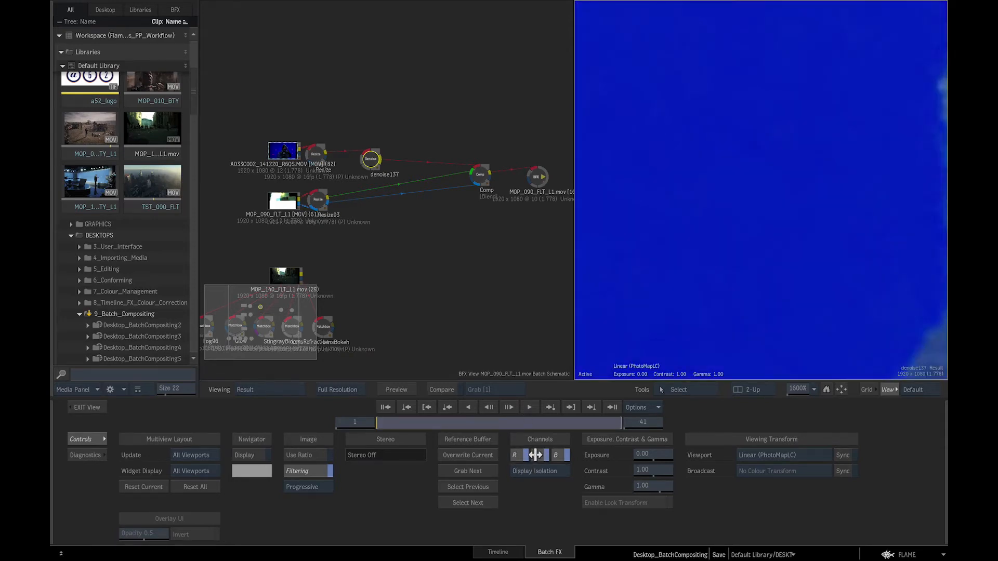
{"action": "left_click", "coordinate": [889, 390]}
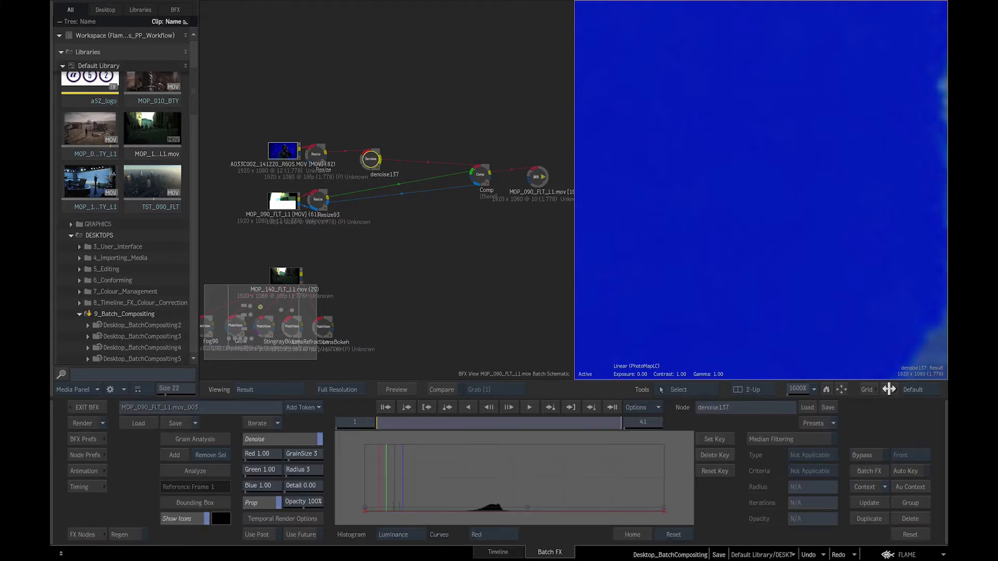
{"action": "left_click", "coordinate": [841, 390]}
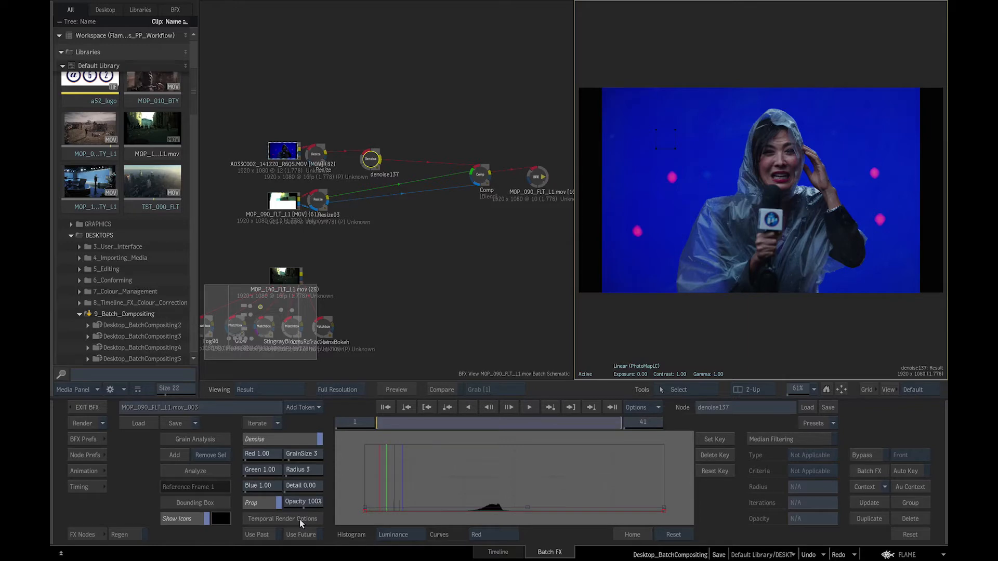
Step: Set the Detail of the blue-screen clip's Denoise node to 0.15
{"action": "left_click", "coordinate": [311, 487]}
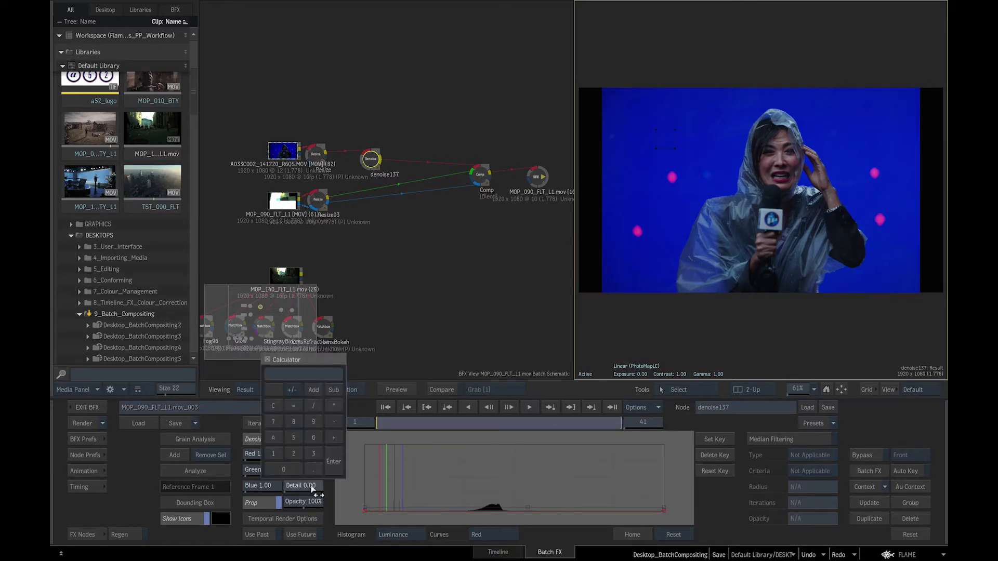
{"action": "left_click", "coordinate": [314, 471]}
{"action": "left_click", "coordinate": [274, 454]}
{"action": "left_click", "coordinate": [295, 438]}
{"action": "left_click", "coordinate": [333, 462]}
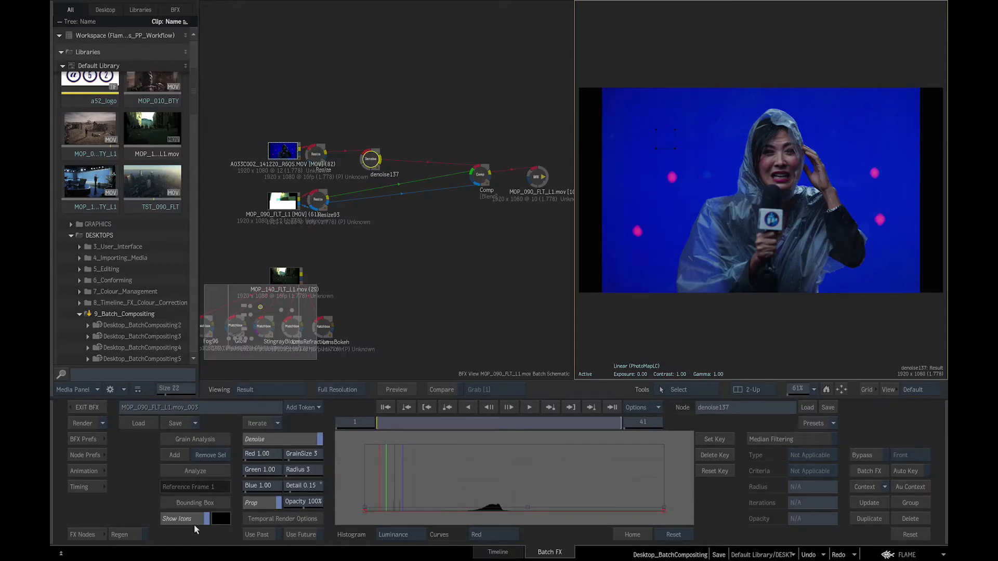
Step: Attach a Denoise node to MOP_140_FLT_L1.mov and analyze its grain from a sample box placed on the pale sky
{"action": "left_click", "coordinate": [86, 535]}
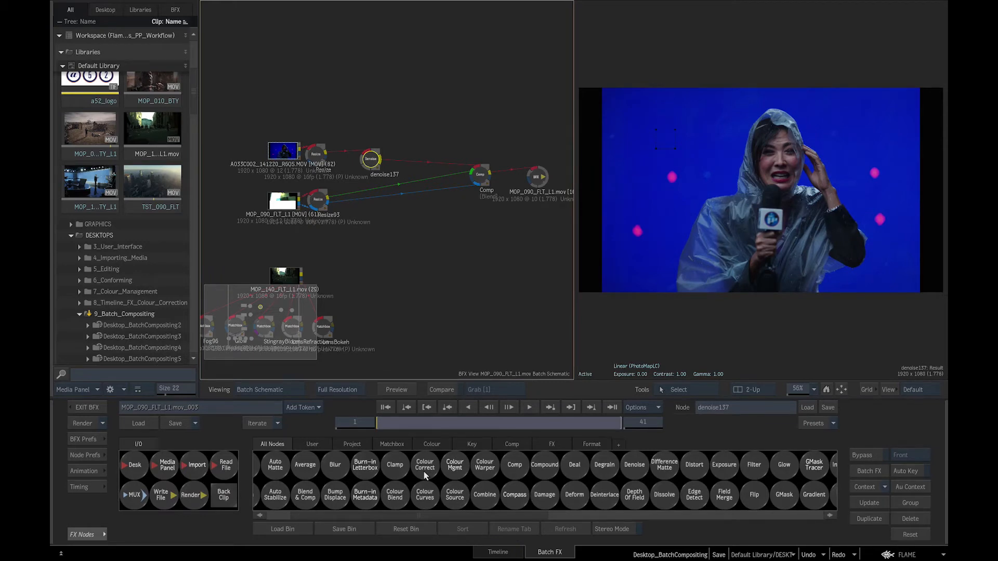
{"action": "key", "text": "d"}
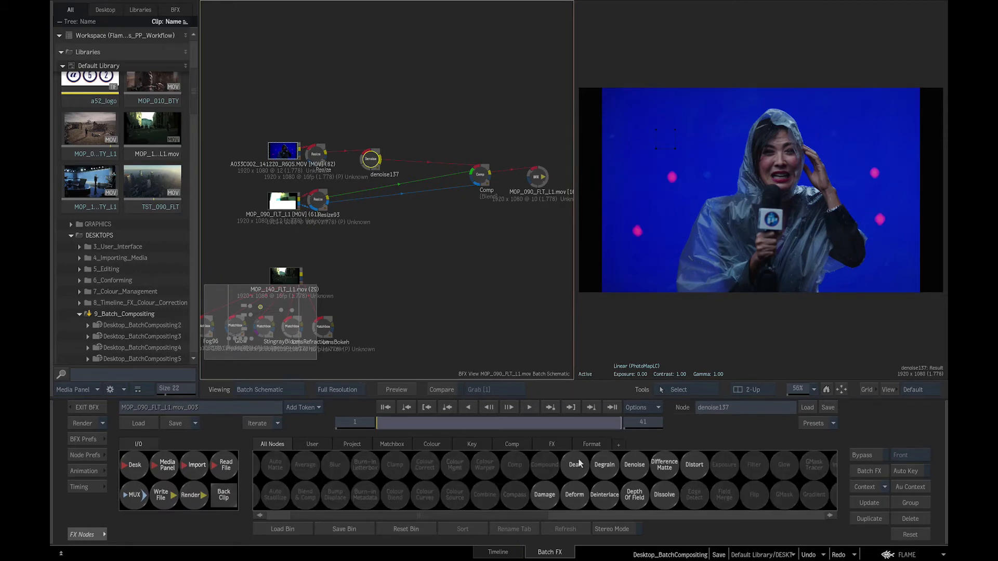
{"action": "left_click_drag", "start_coordinate": [632, 464], "coordinate": [346, 281]}
{"action": "double_click", "coordinate": [346, 282]}
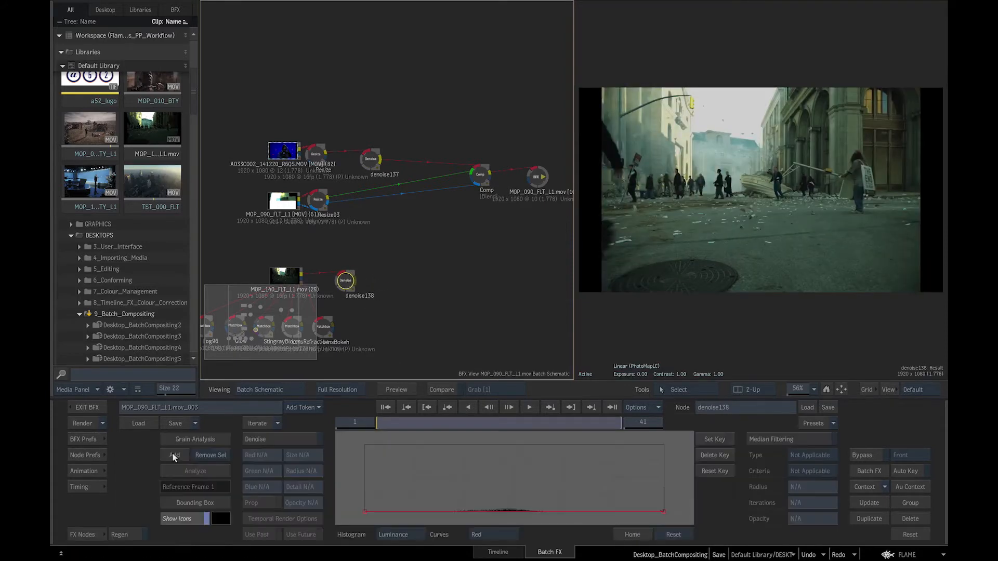
{"action": "left_click_drag", "start_coordinate": [768, 199], "coordinate": [752, 114]}
{"action": "left_click", "coordinate": [205, 469]}
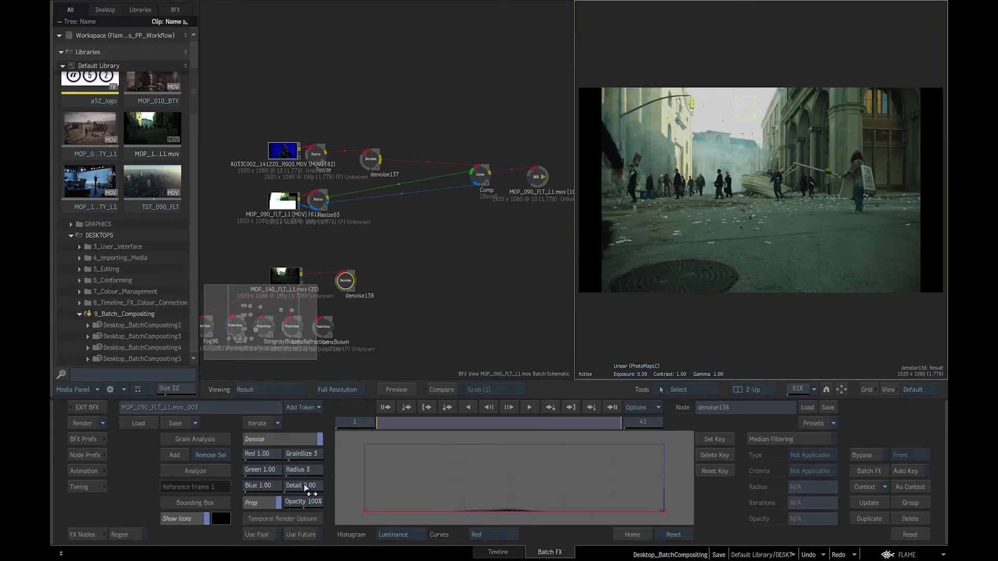
Step: Set the Detail of the street clip's Denoise node to 0.15
{"action": "left_click", "coordinate": [306, 488]}
{"action": "left_click", "coordinate": [287, 469]}
{"action": "left_click", "coordinate": [315, 471]}
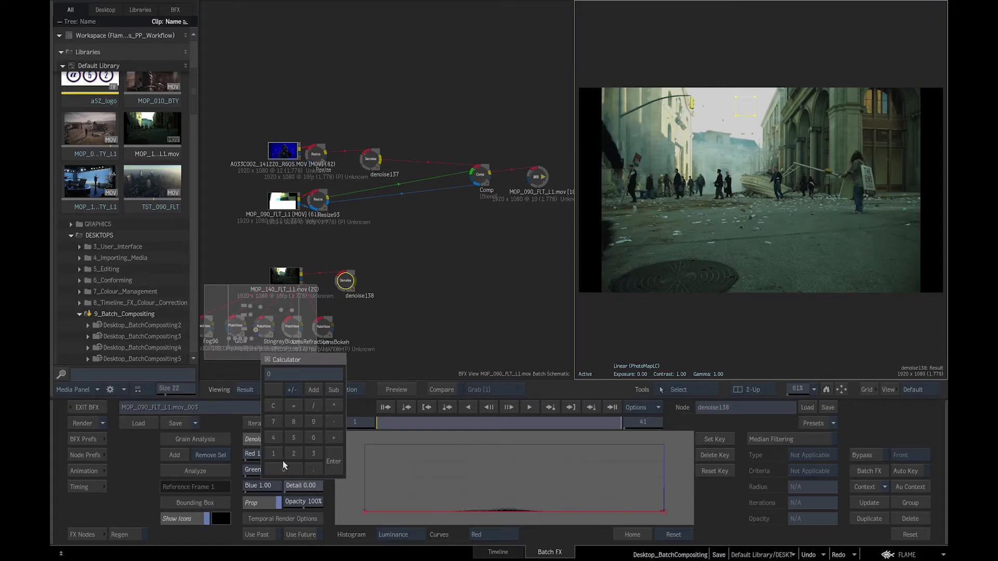
{"action": "left_click", "coordinate": [272, 455]}
{"action": "left_click", "coordinate": [298, 441]}
{"action": "left_click", "coordinate": [339, 470]}
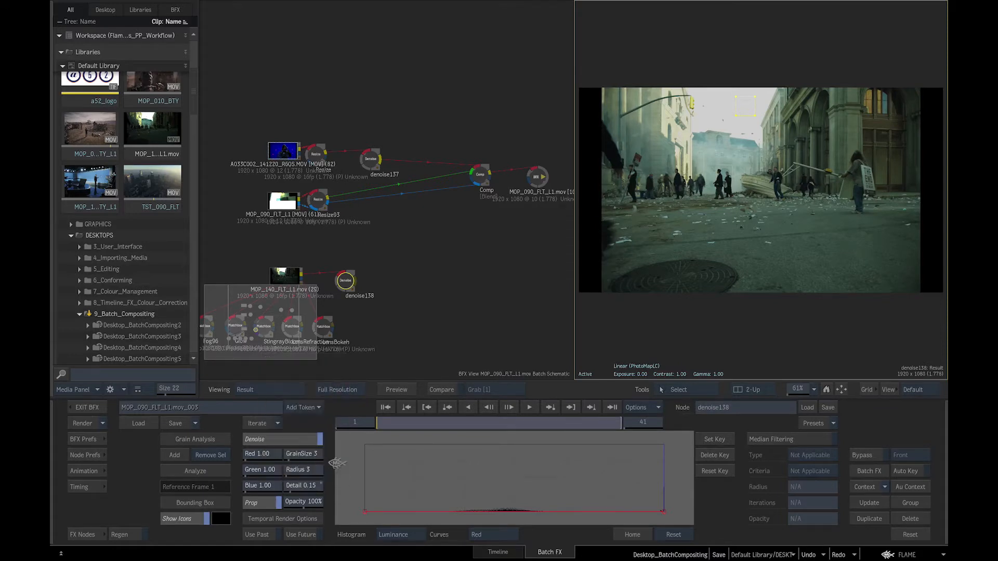
Step: Add a Keyer 3D node and a Modular Keyer node from the Key nodes above the blue-screen clip
{"action": "left_click", "coordinate": [99, 537]}
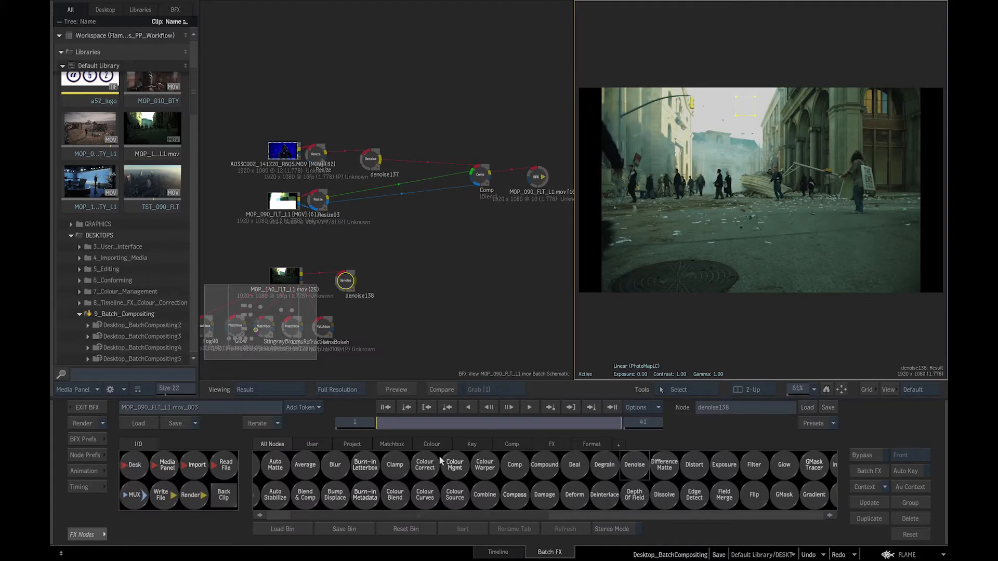
{"action": "left_click", "coordinate": [475, 446]}
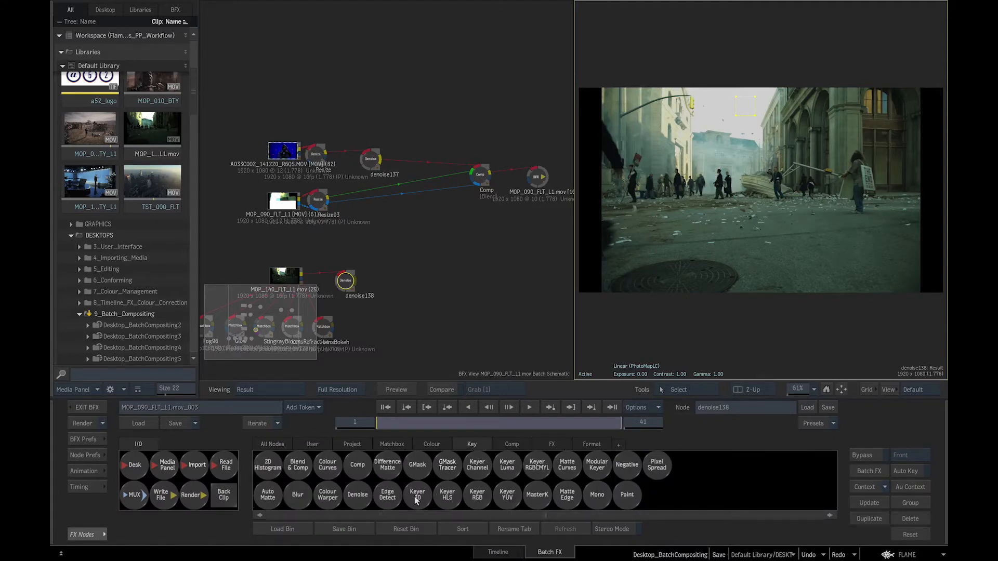
{"action": "left_click_drag", "start_coordinate": [416, 501], "coordinate": [331, 92]}
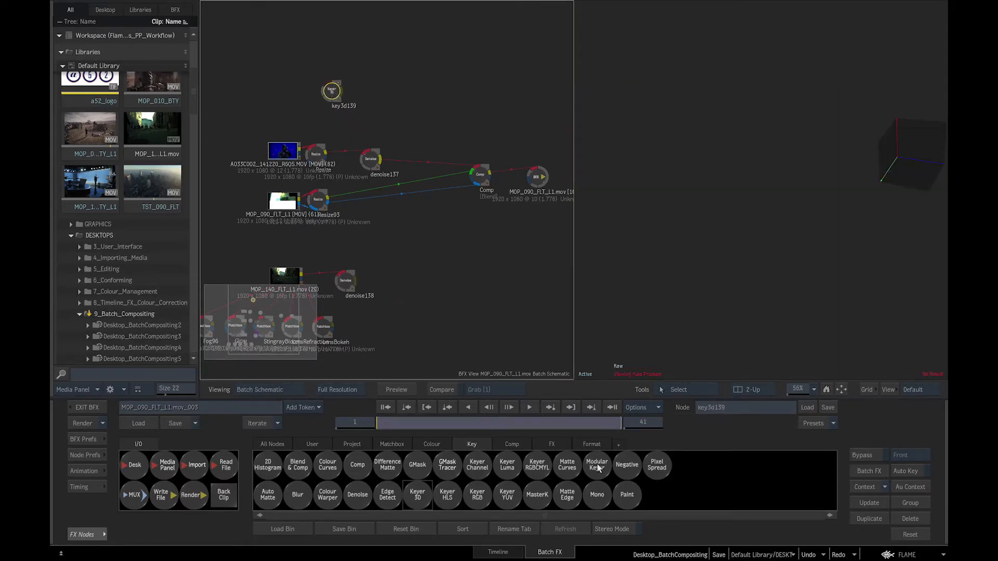
{"action": "left_click_drag", "start_coordinate": [597, 465], "coordinate": [409, 93]}
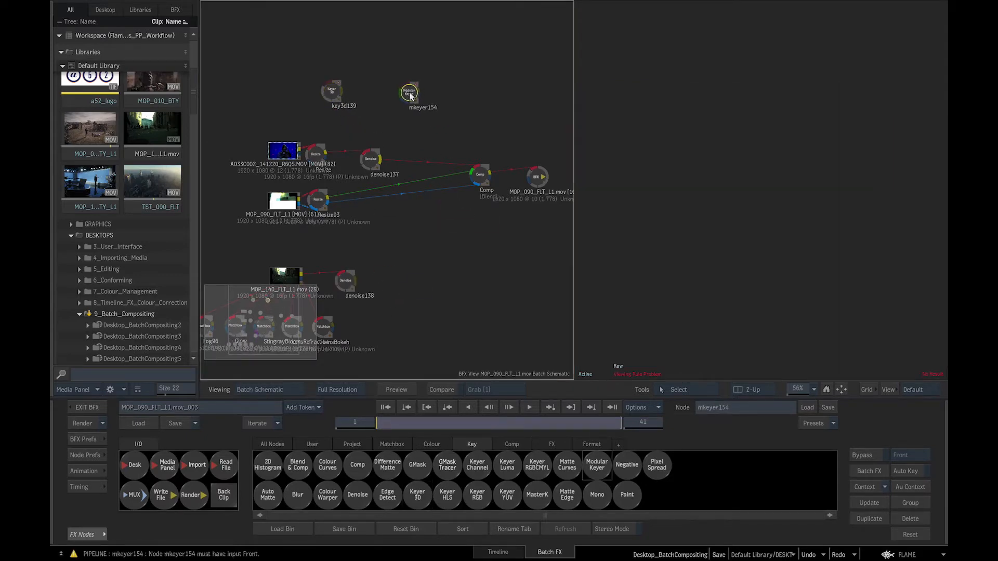
Step: Connect the blue-screen clip's Denoise output to the inputs of the Modular Keyer node
{"action": "mouse_move", "coordinate": [381, 158]}
{"action": "left_mouse_down"}
{"action": "mouse_move", "coordinate": [403, 85]}
{"action": "mouse_move", "coordinate": [411, 86]}
{"action": "mouse_move", "coordinate": [381, 160]}
{"action": "left_mouse_up"}
{"action": "left_click", "coordinate": [374, 158]}
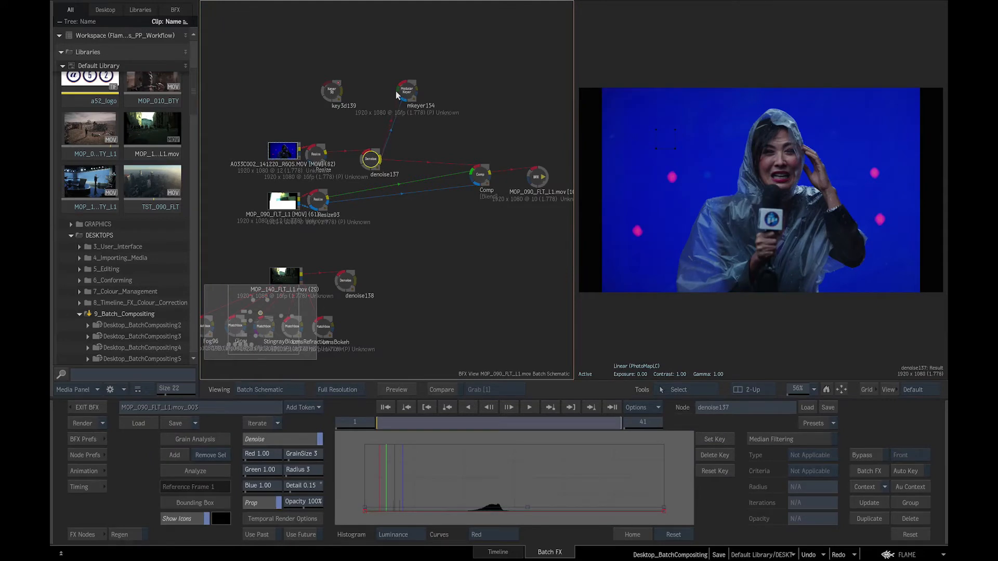
{"action": "left_click_drag", "start_coordinate": [397, 92], "coordinate": [381, 160]}
Step: Open the Modular Keyer, apply blue suppression in its CCurves node and return to the Batch FX schematic
{"action": "left_click", "coordinate": [409, 92]}
{"action": "left_click", "coordinate": [355, 455]}
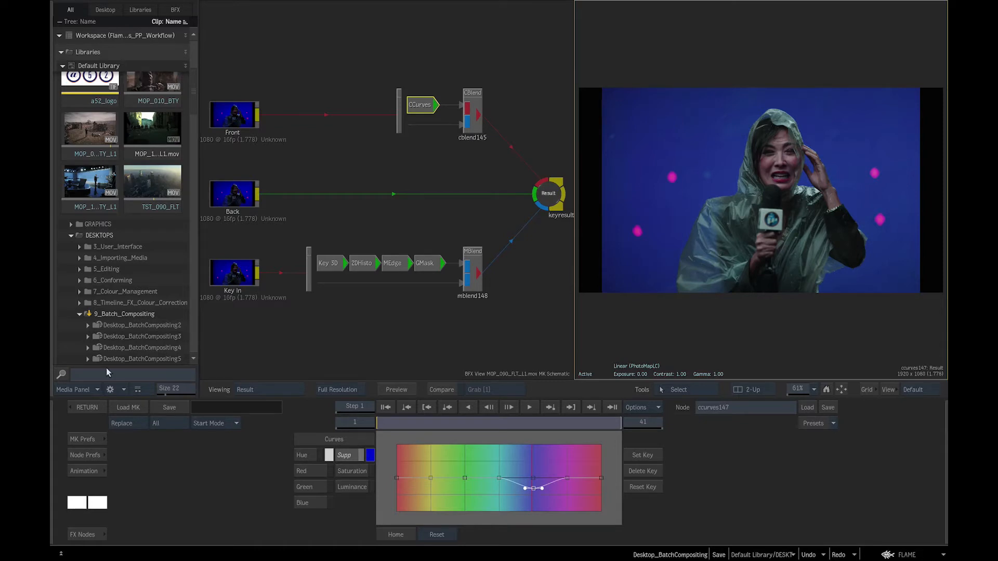
{"action": "left_click", "coordinate": [85, 407]}
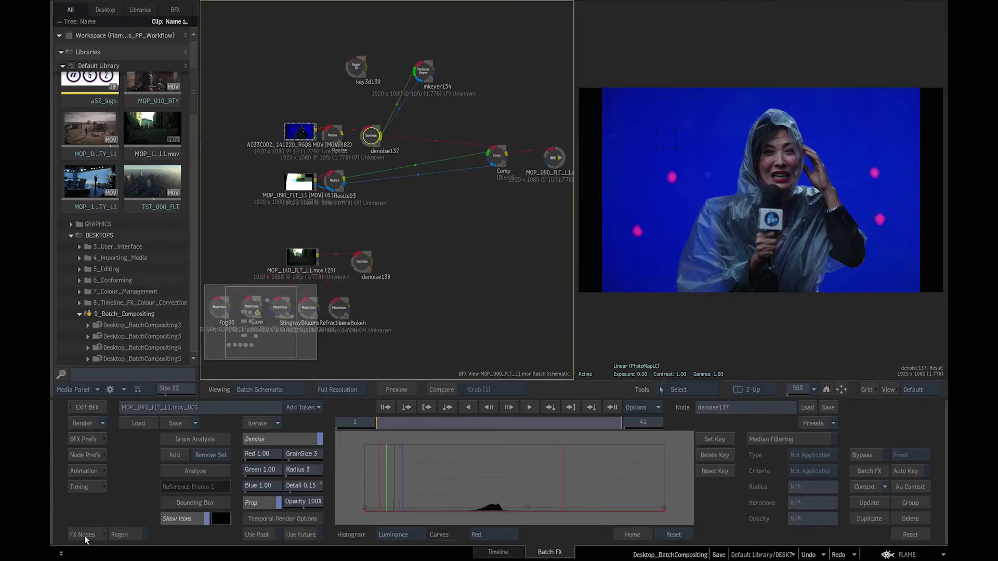
Step: Add a MasterK node from the full node list and place it between the blue-screen clip's Denoise and the Comp
{"action": "left_click", "coordinate": [83, 535]}
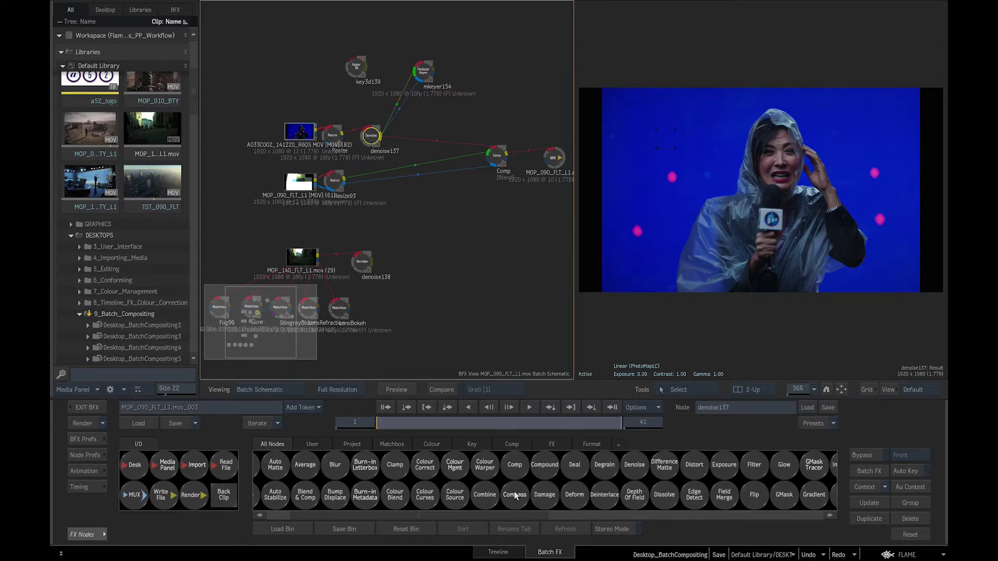
{"action": "scroll", "coordinate": [516, 495], "scroll_direction": "down", "scroll_amount": 5}
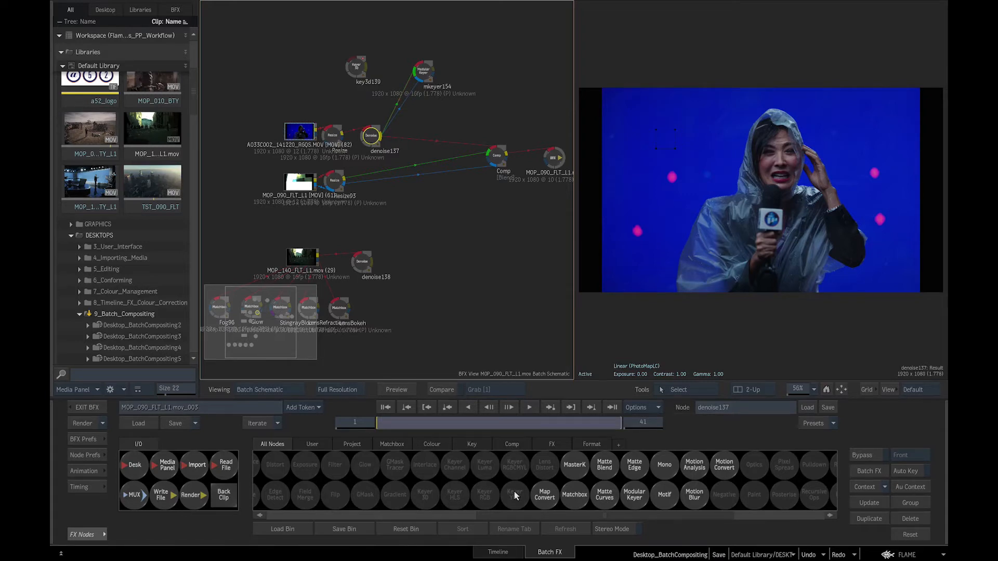
{"action": "left_click_drag", "start_coordinate": [570, 469], "coordinate": [445, 125]}
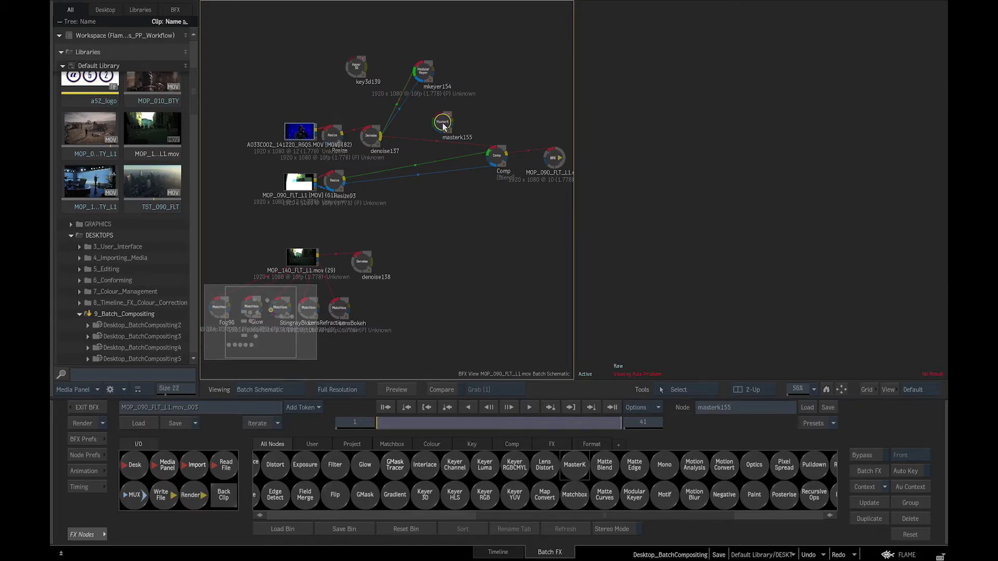
{"action": "left_click_drag", "start_coordinate": [462, 126], "coordinate": [632, 99]}
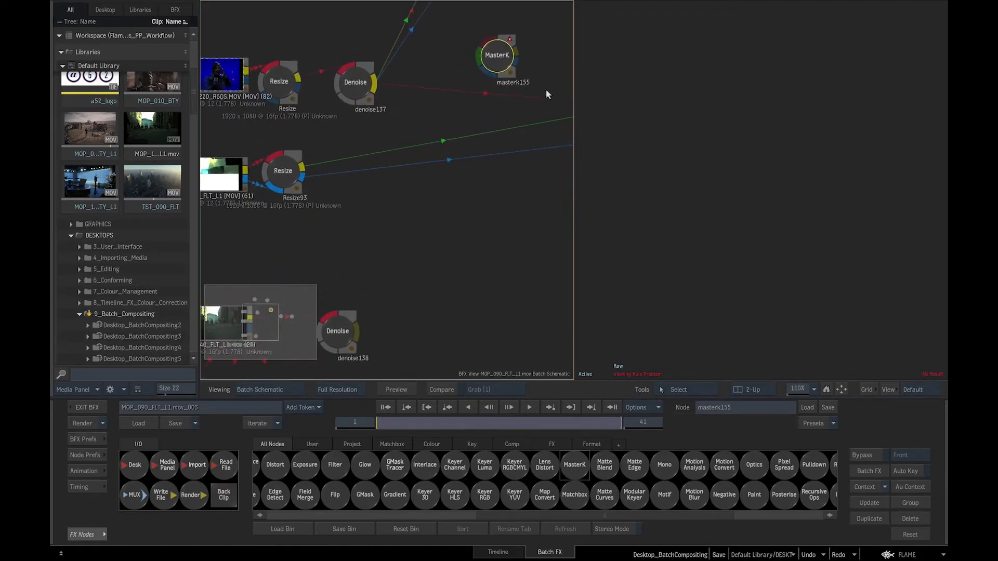
{"action": "left_click_drag", "start_coordinate": [498, 60], "coordinate": [479, 66]}
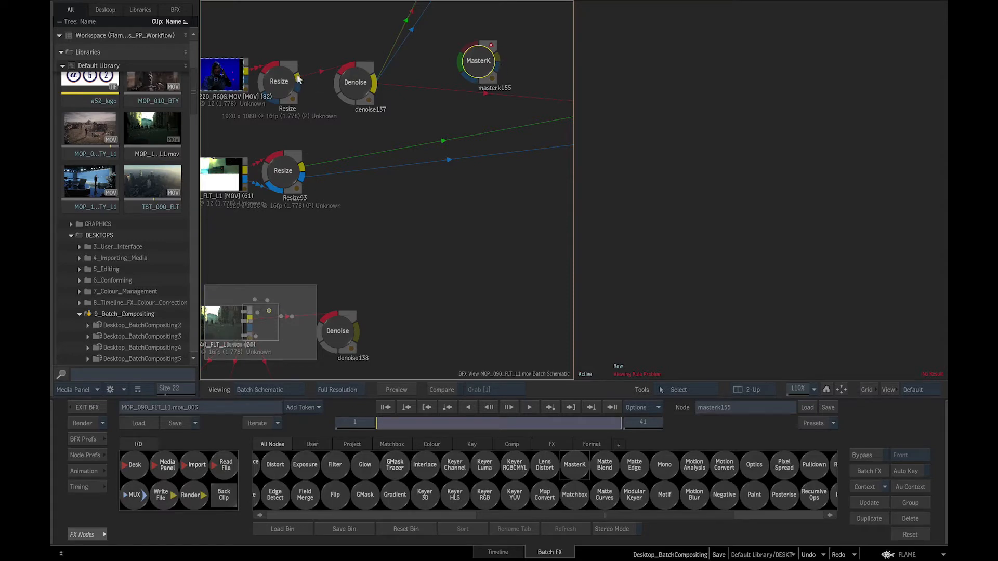
Step: Connect the blue-screen clip's Resize result to MasterK's front and back inputs, and its matte output to MasterK's matte input
{"action": "left_click_drag", "start_coordinate": [297, 79], "coordinate": [469, 49]}
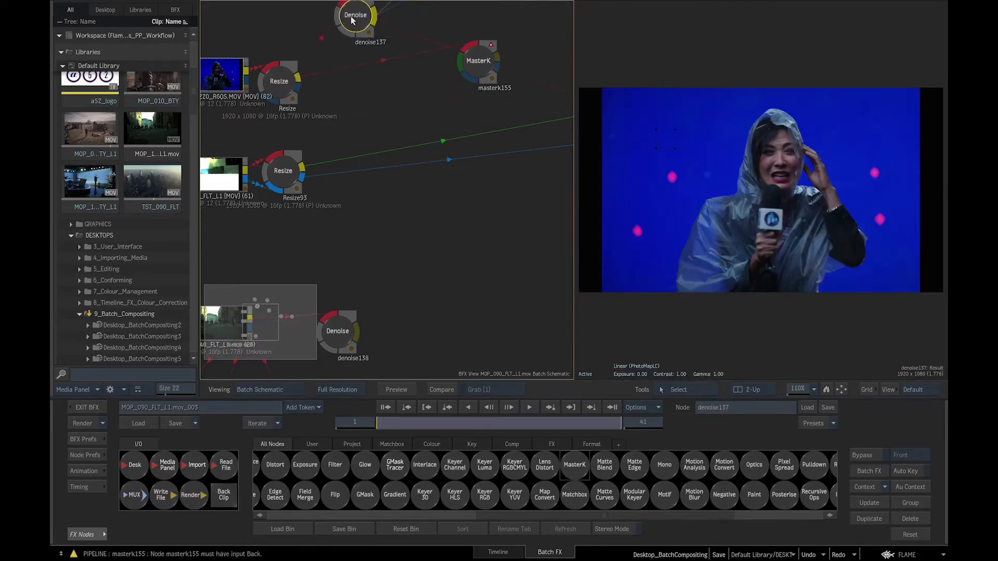
{"action": "left_click_drag", "start_coordinate": [299, 81], "coordinate": [462, 61]}
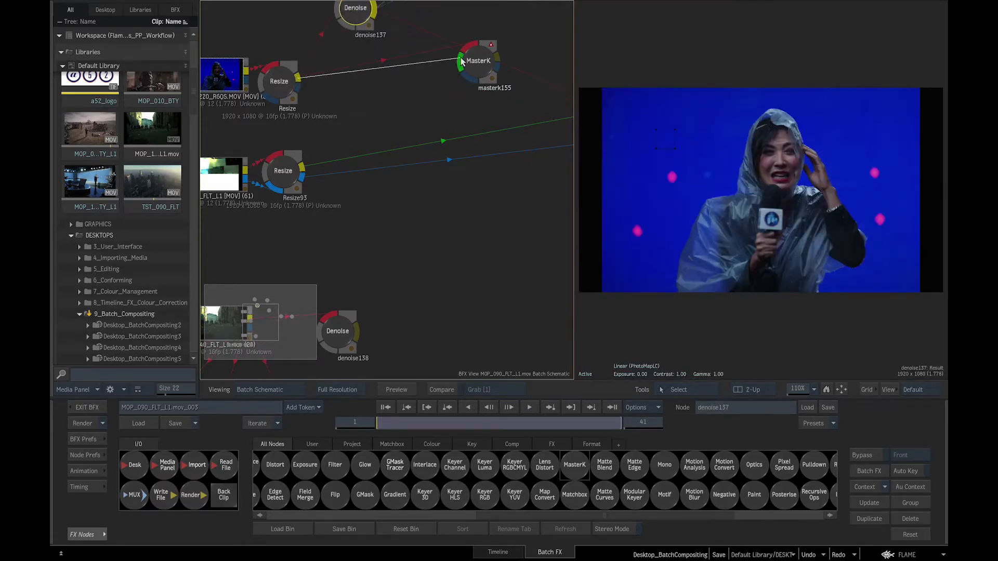
{"action": "left_click_drag", "start_coordinate": [300, 87], "coordinate": [446, 91]}
{"action": "left_click", "coordinate": [469, 80]}
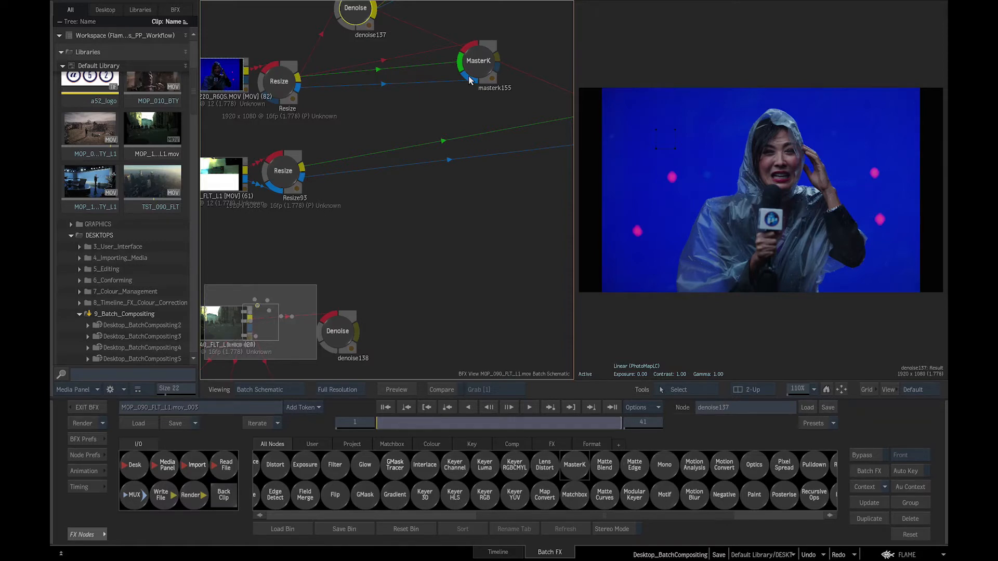
Step: Reconnect the blue-screen clip's Resize result to MasterK's front input and save a new iteration of the Batch FX setup
{"action": "left_click", "coordinate": [420, 54]}
{"action": "left_click_drag", "start_coordinate": [302, 77], "coordinate": [470, 47]}
{"action": "left_click", "coordinate": [265, 424]}
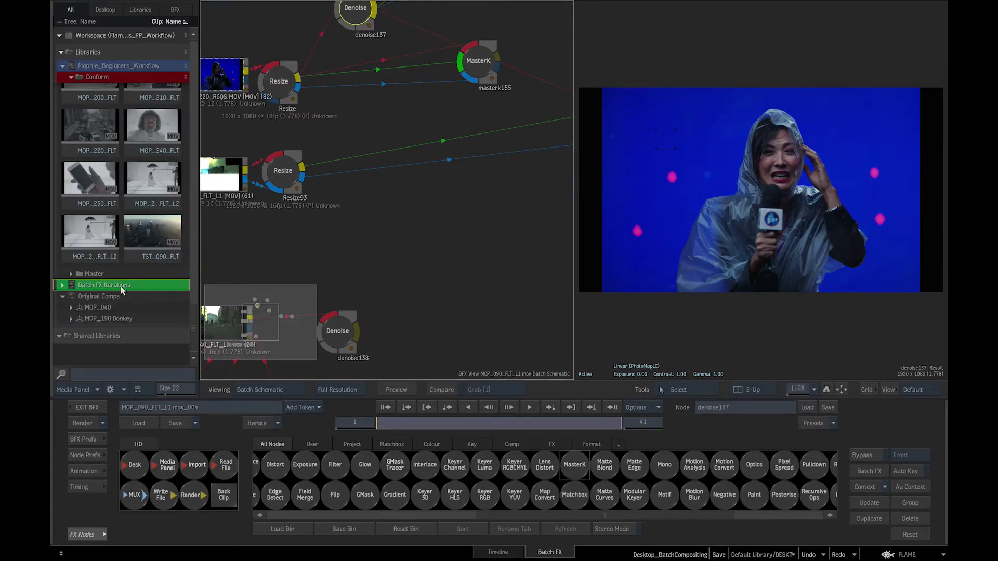
Step: Examine the saved setups in the Batch FX Iterations folder and the list of available iterations
{"action": "left_click", "coordinate": [63, 285]}
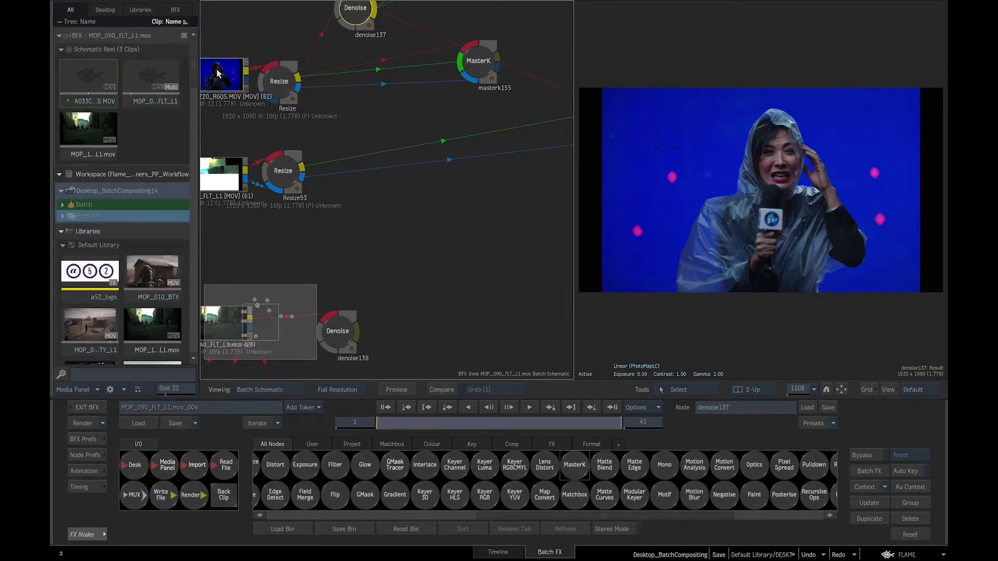
{"action": "left_click", "coordinate": [278, 425]}
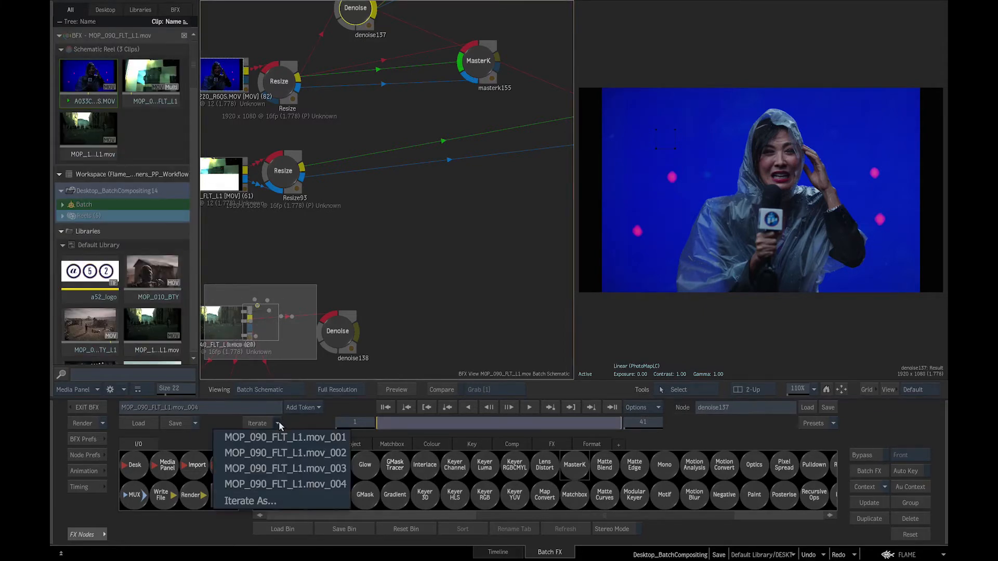
{"action": "left_click", "coordinate": [279, 425]}
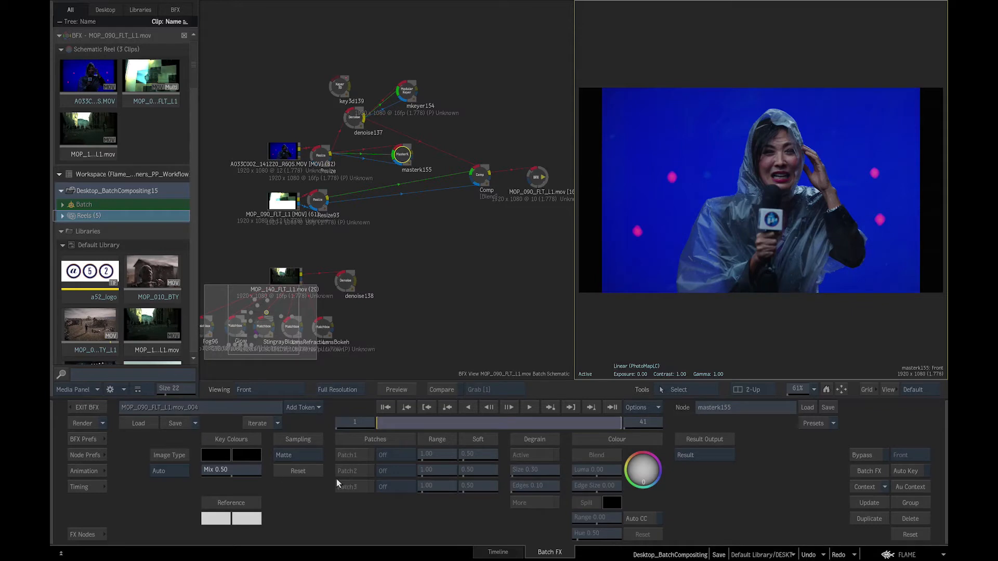
Step: Sample MasterK's two key colours from different areas of the blue screen and view the node's result
{"action": "left_click", "coordinate": [224, 455]}
{"action": "left_click", "coordinate": [666, 119]}
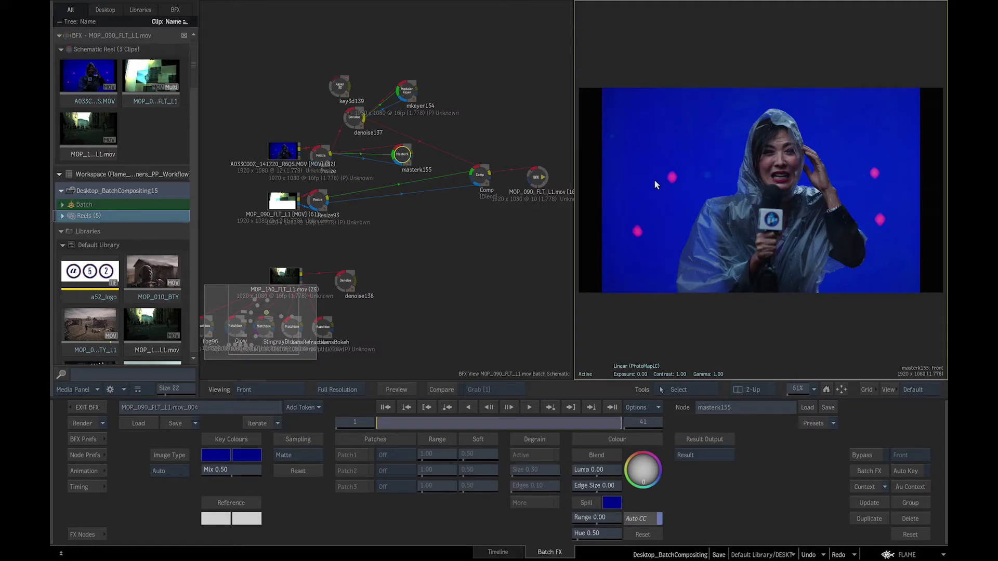
{"action": "key", "text": "F4"}
{"action": "left_click", "coordinate": [252, 455]}
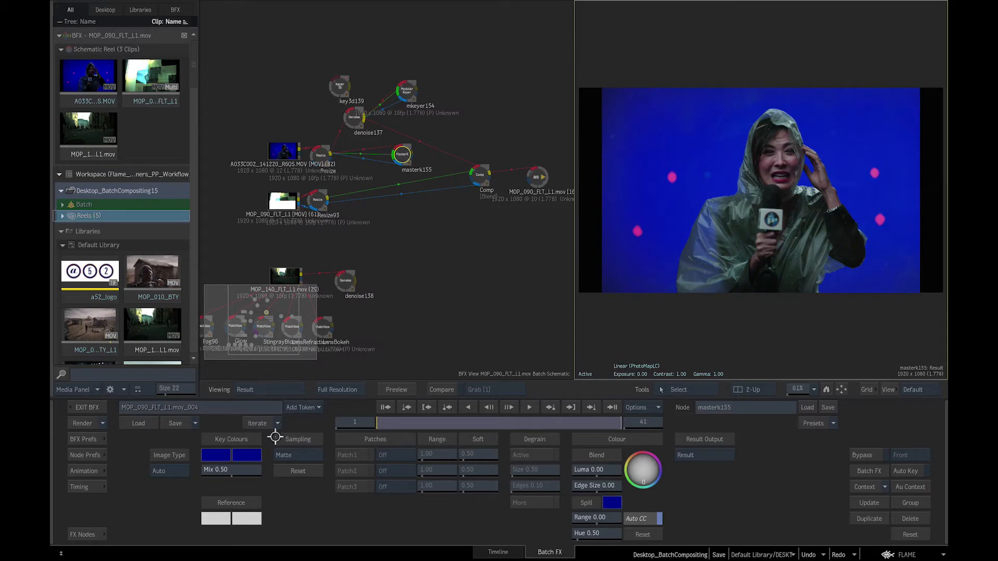
{"action": "left_click_drag", "start_coordinate": [642, 268], "coordinate": [649, 270]}
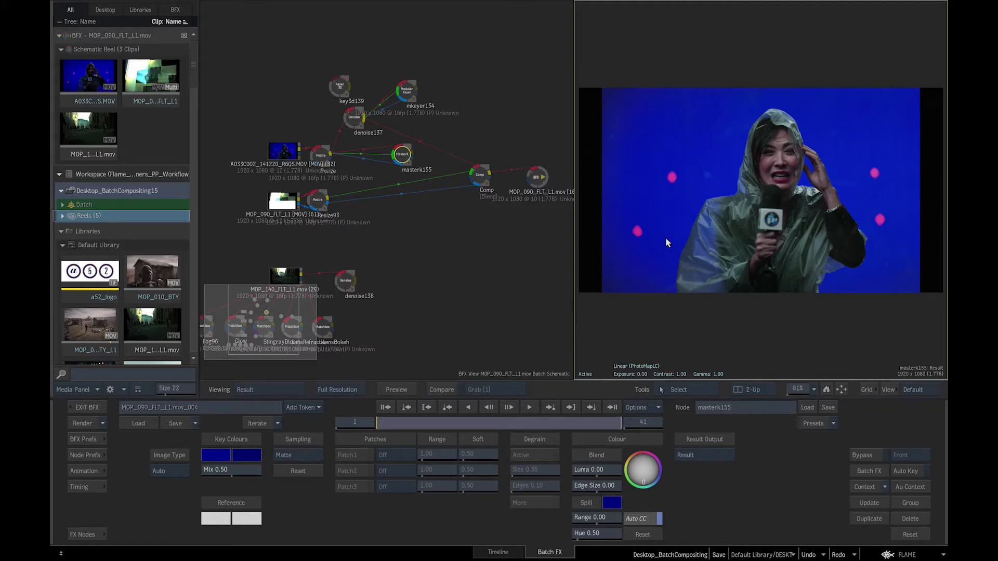
Step: Display MasterK's matte, set the key colour Mix to 0.59 and adjust Matte Overall to strengthen the subject's matte
{"action": "key", "text": "F3"}
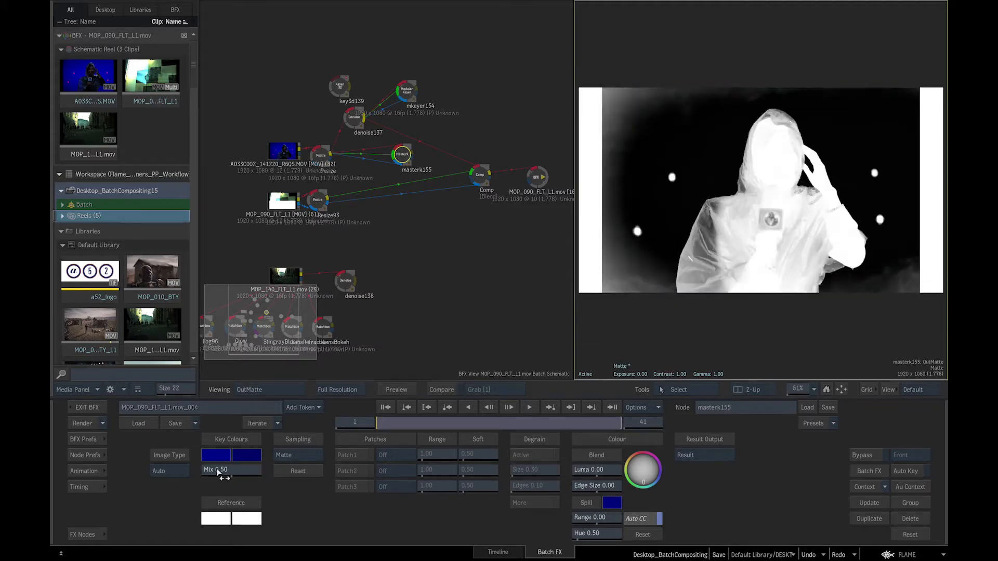
{"action": "mouse_move", "coordinate": [222, 473]}
{"action": "left_mouse_down"}
{"action": "mouse_move", "coordinate": [264, 474]}
{"action": "mouse_move", "coordinate": [179, 470]}
{"action": "mouse_move", "coordinate": [342, 477]}
{"action": "mouse_move", "coordinate": [235, 469]}
{"action": "left_mouse_up"}
{"action": "left_click_drag", "start_coordinate": [705, 267], "coordinate": [700, 229]}
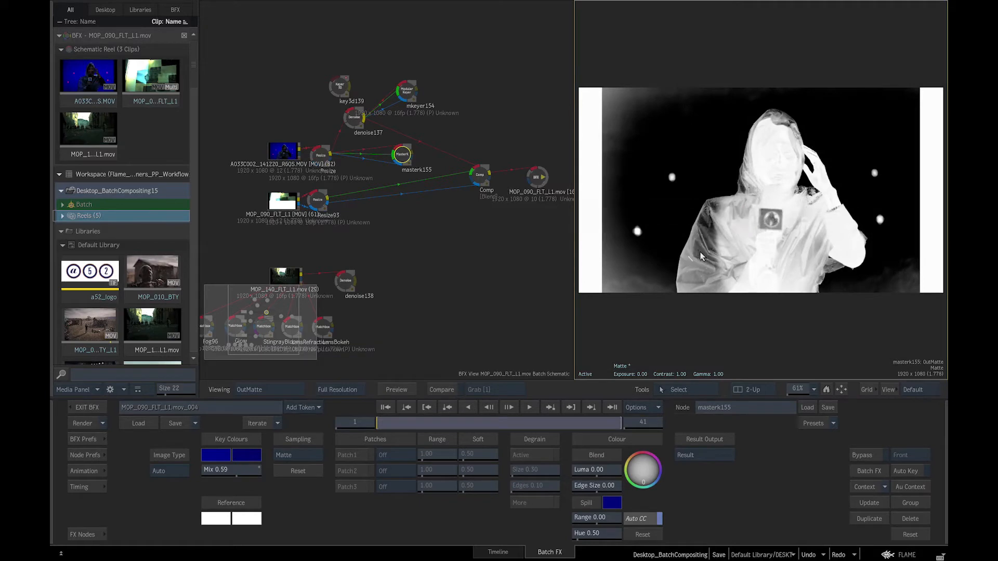
{"action": "left_click_drag", "start_coordinate": [700, 181], "coordinate": [699, 182]}
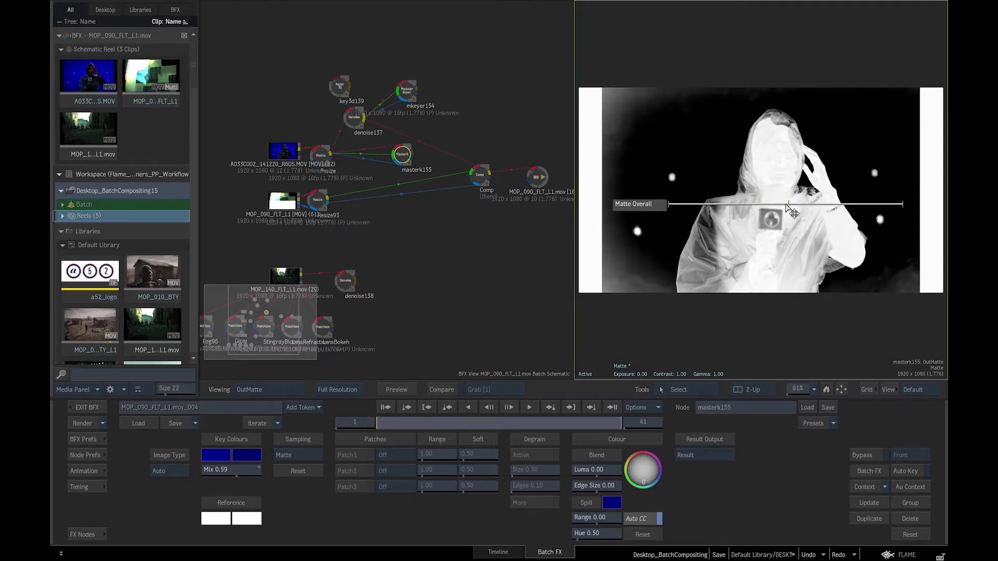
{"action": "left_click_drag", "start_coordinate": [780, 204], "coordinate": [755, 210]}
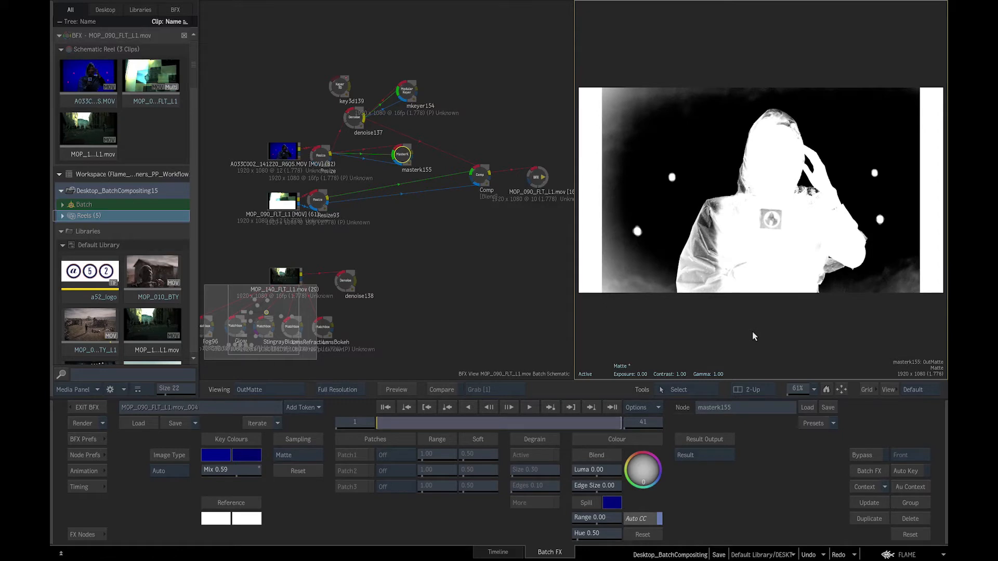
Step: Sample noisy backdrop areas as the black Patch1 and the subject's body as the white Patch2 in MasterK
{"action": "left_click", "coordinate": [300, 451]}
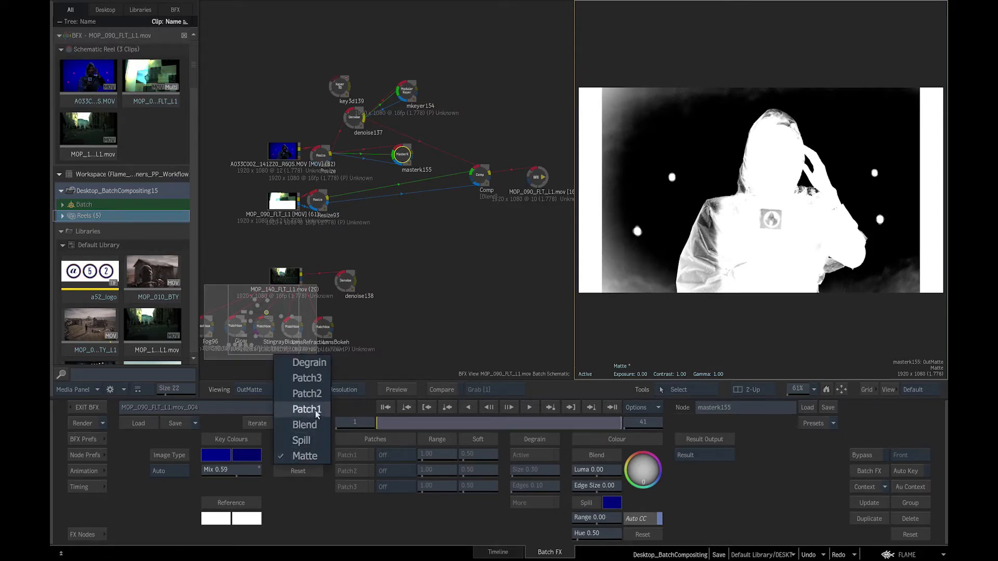
{"action": "left_click", "coordinate": [307, 409]}
{"action": "left_click", "coordinate": [647, 274]}
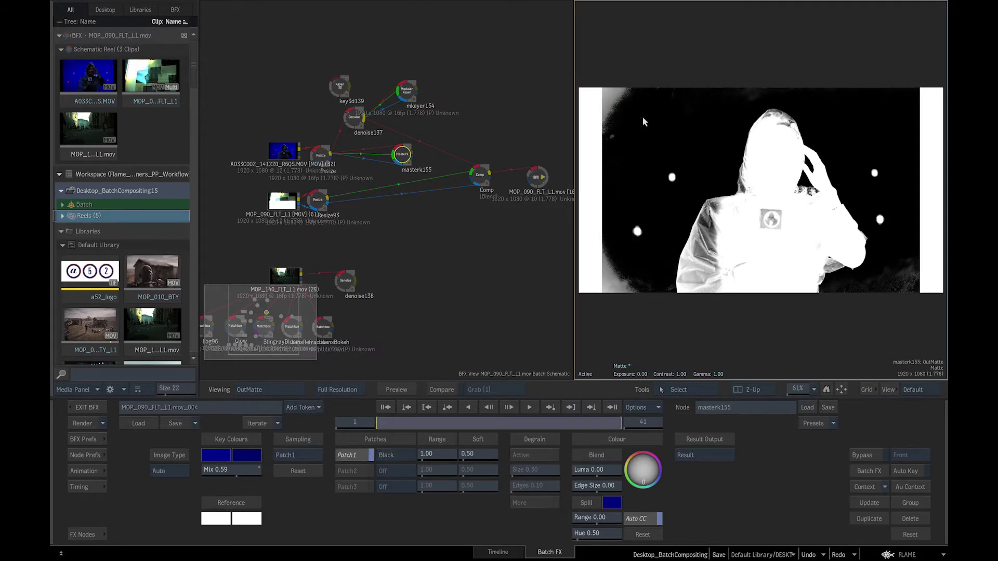
{"action": "left_click_drag", "start_coordinate": [656, 278], "coordinate": [669, 289]}
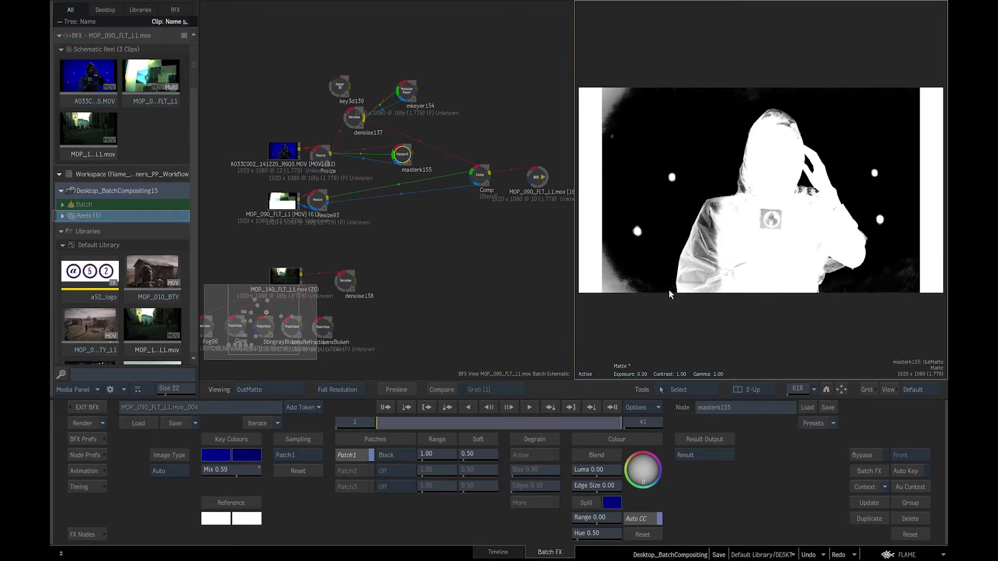
{"action": "left_click", "coordinate": [312, 456]}
{"action": "left_click", "coordinate": [313, 442]}
{"action": "left_click_drag", "start_coordinate": [786, 225], "coordinate": [834, 259]}
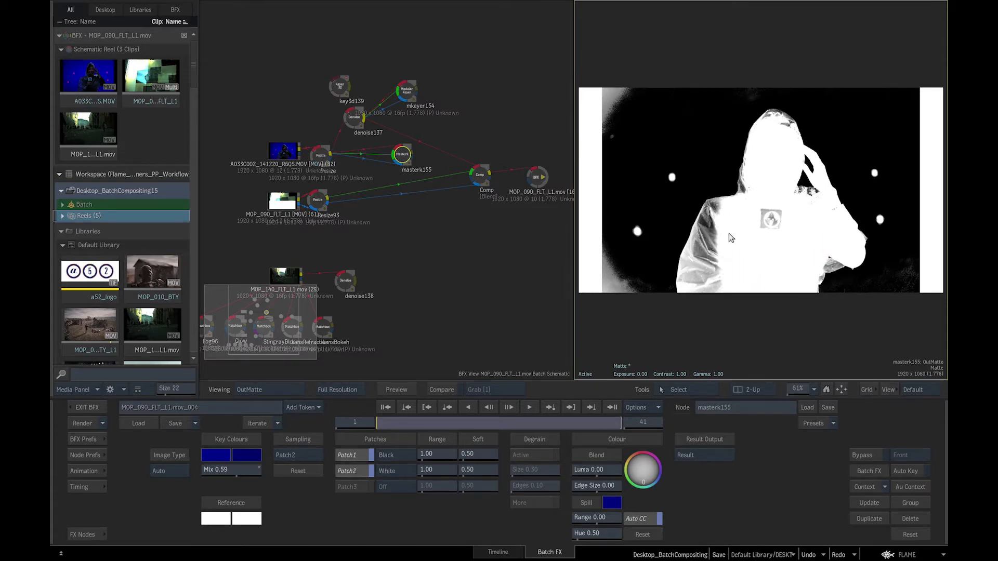
Step: Compare MasterK's result with its front input and set the sampling mode to Spill
{"action": "key", "text": "F4"}
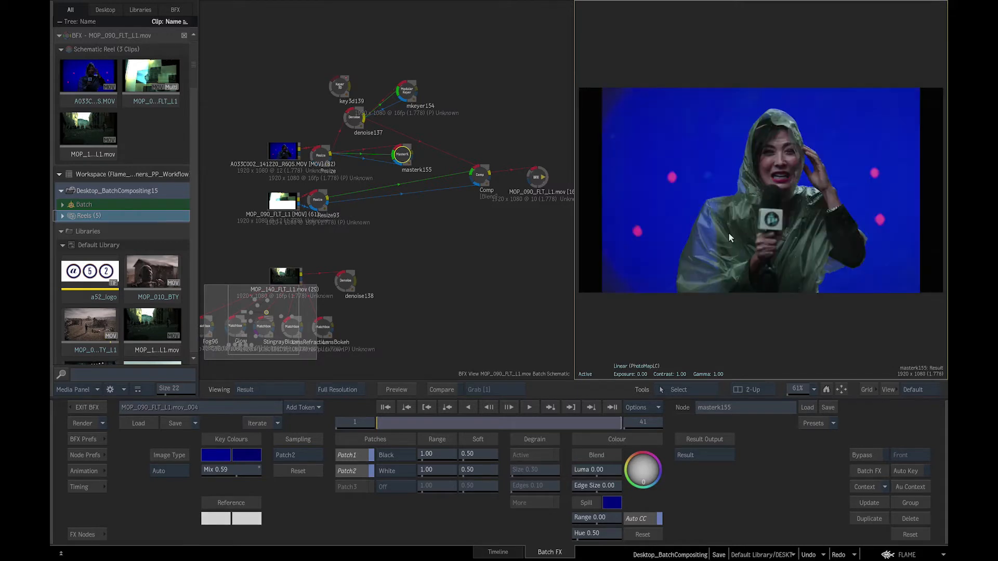
{"action": "key", "text": "F1"}
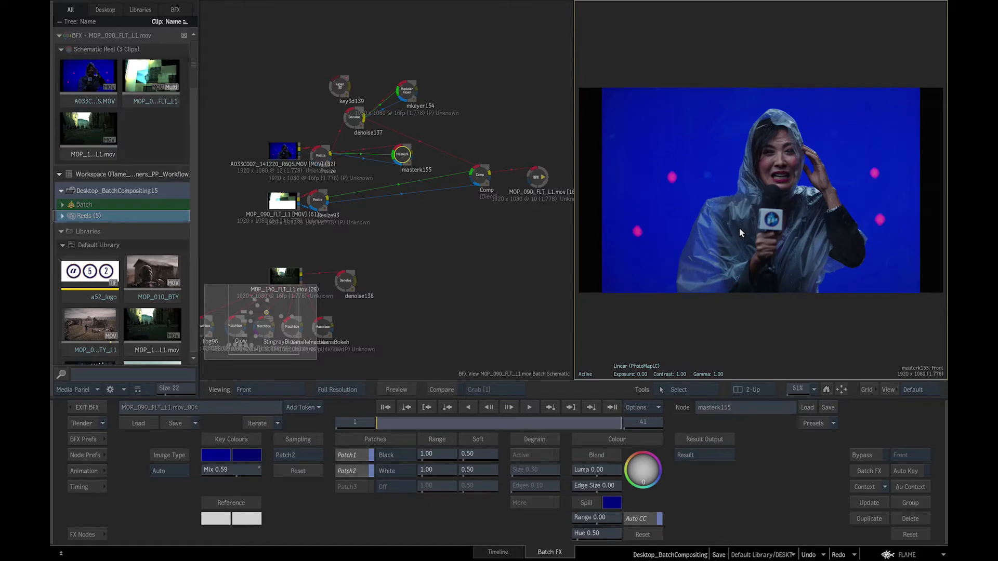
{"action": "key", "text": "F4"}
{"action": "left_click", "coordinate": [295, 457]}
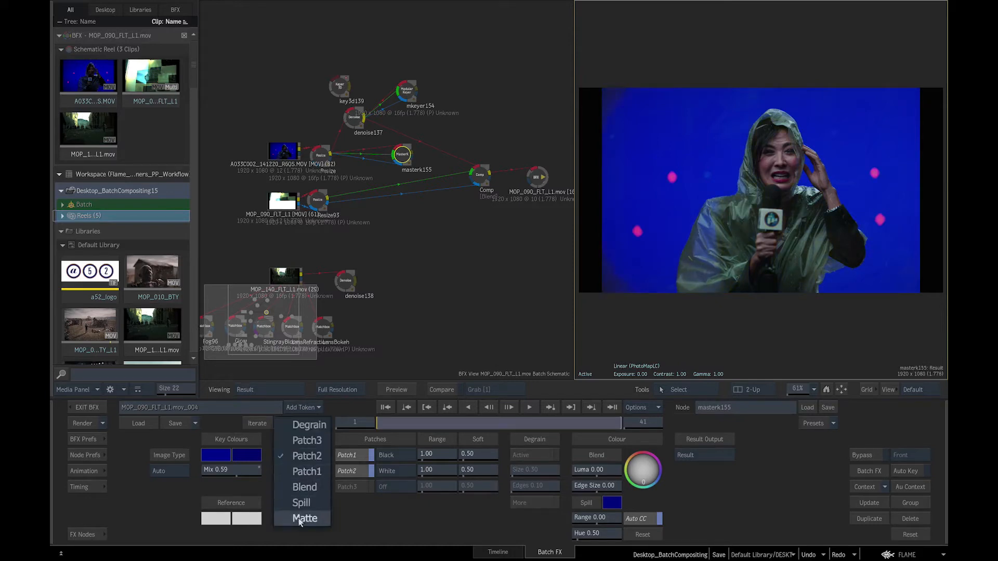
{"action": "left_click", "coordinate": [301, 502]}
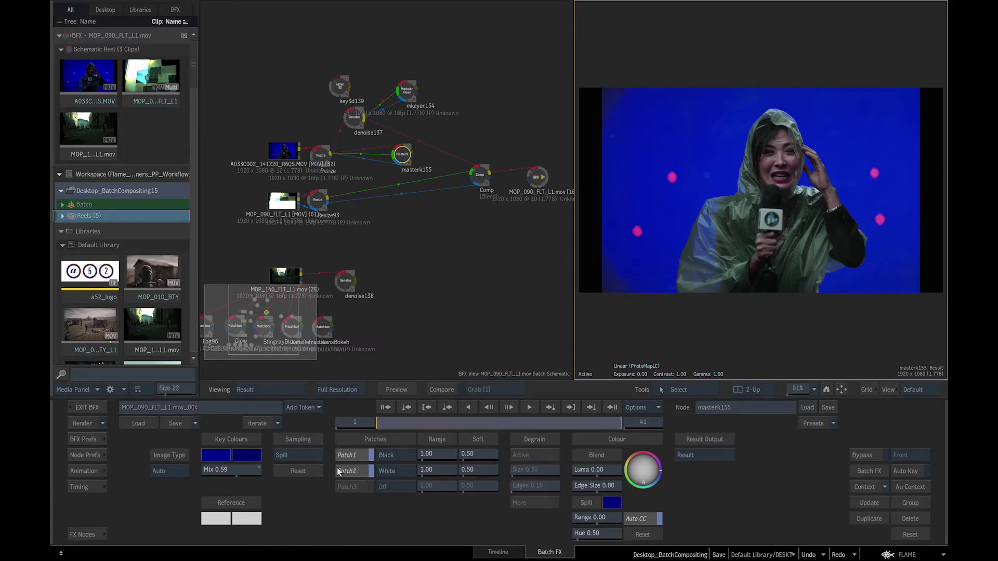
Step: Set MasterK's sampling to Degrain, sample the blue backdrop to activate degraining, and check the matte and result
{"action": "left_click", "coordinate": [306, 458]}
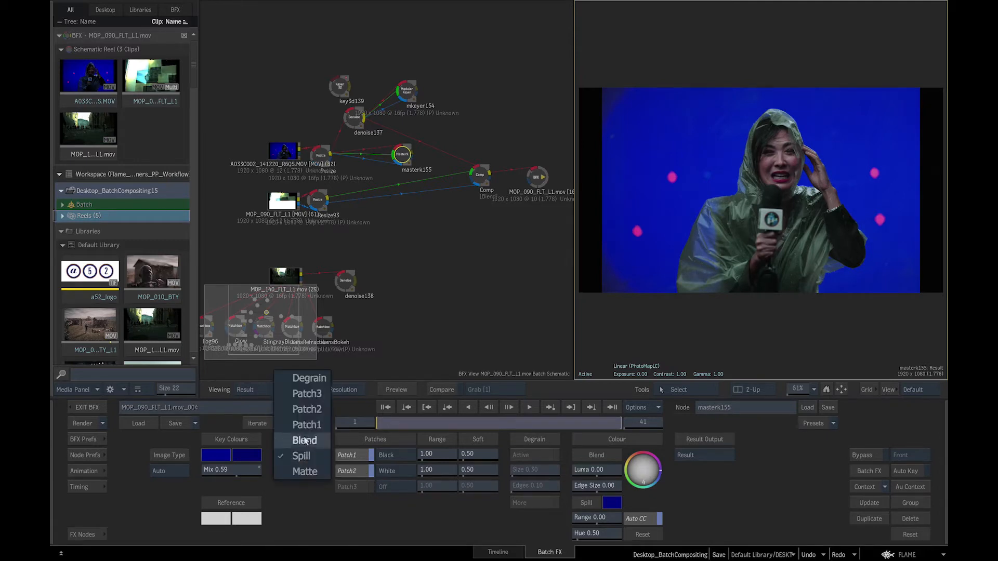
{"action": "left_click", "coordinate": [318, 379]}
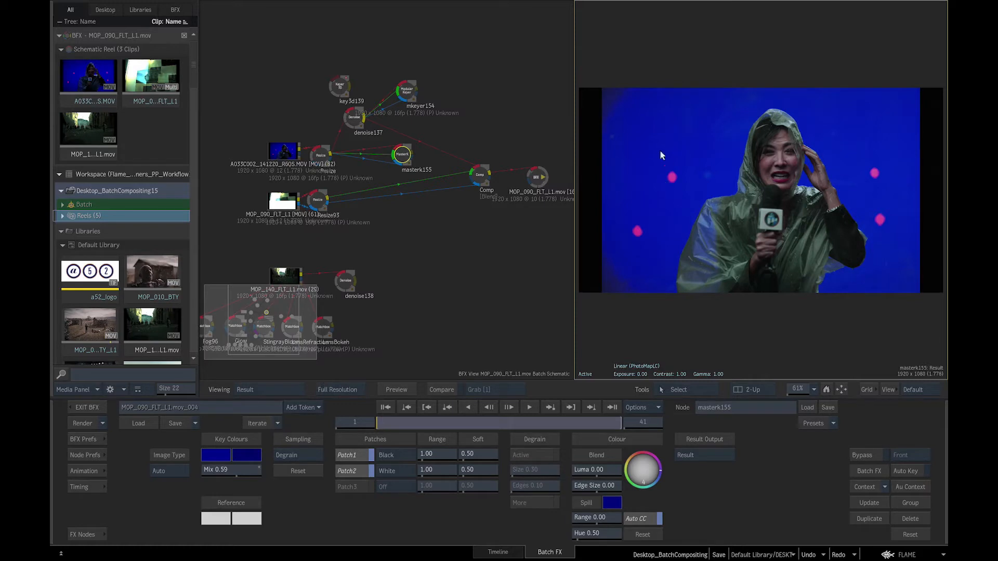
{"action": "left_click", "coordinate": [634, 136]}
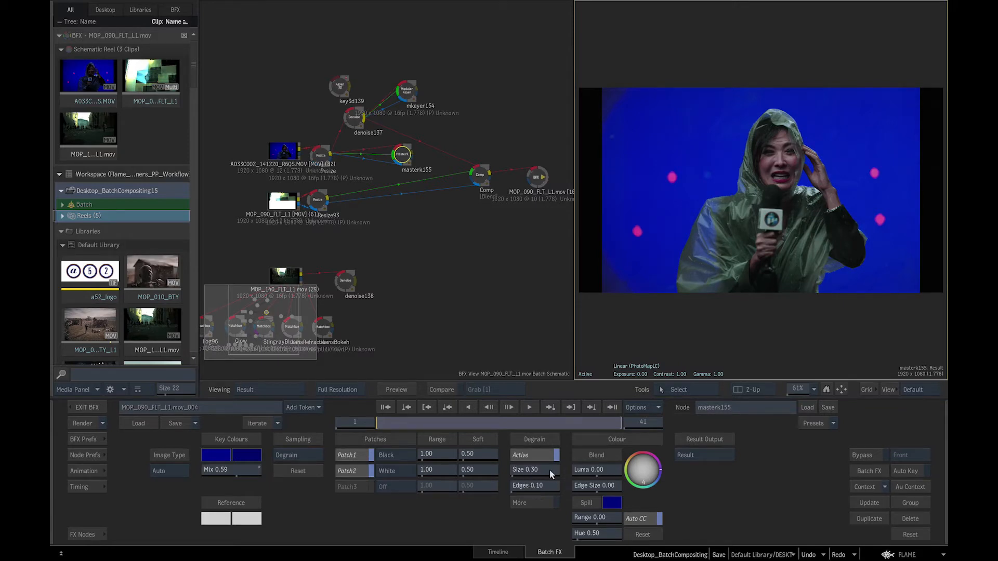
{"action": "key", "text": "F4"}
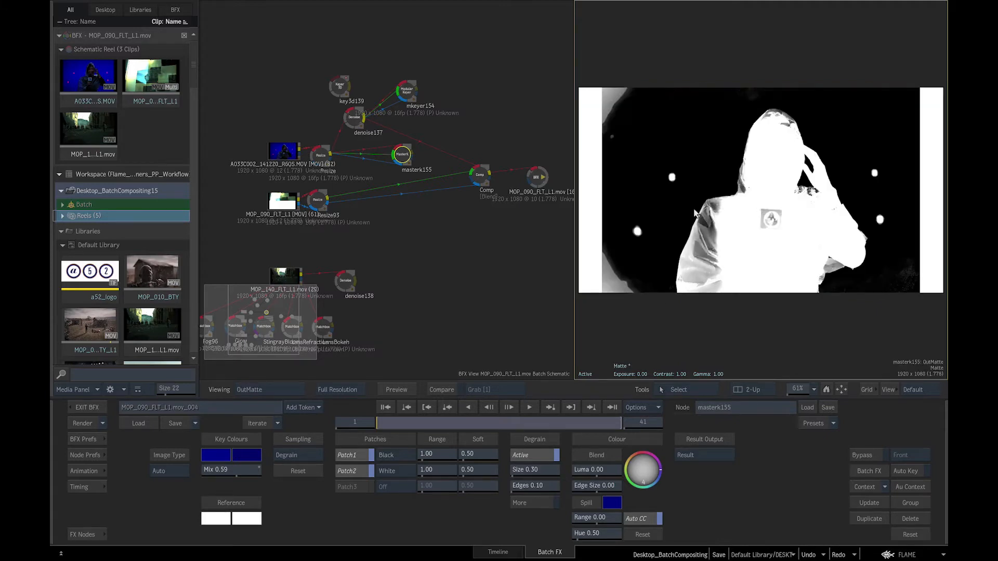
{"action": "key", "text": "F4"}
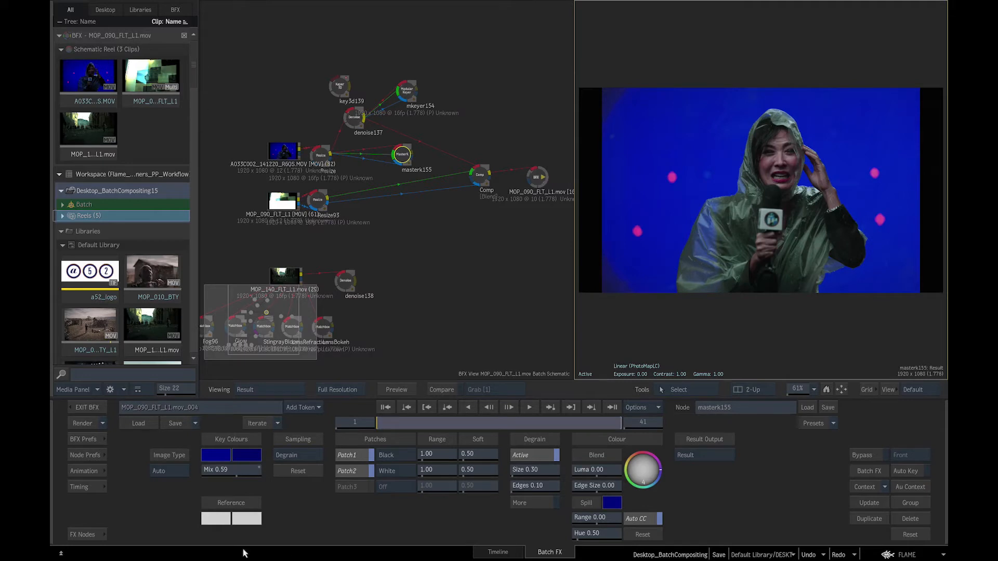
Step: Add a GMask Tracer node, make room before the Comp and connect MasterK's result to the new node
{"action": "left_click", "coordinate": [97, 533]}
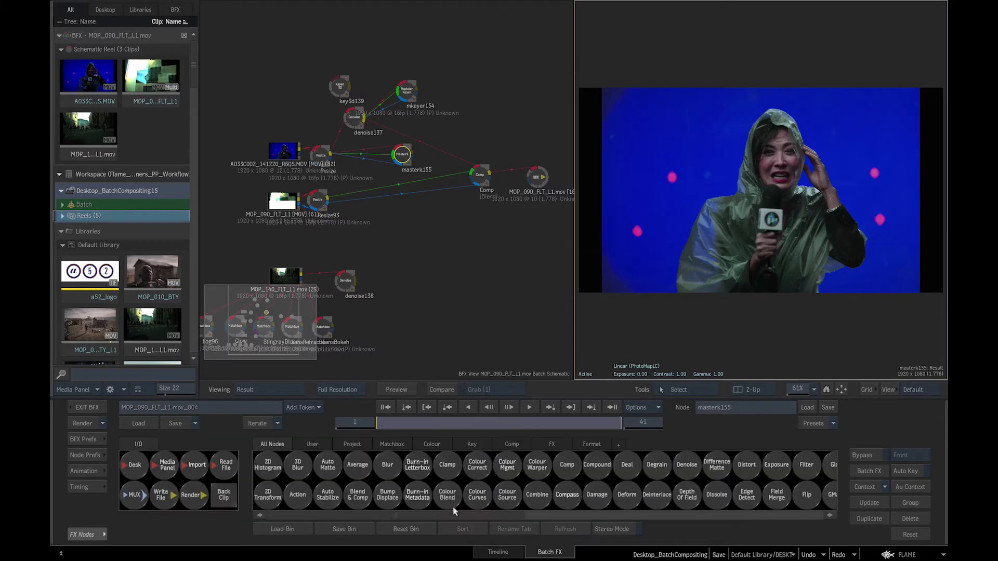
{"action": "key", "text": "g"}
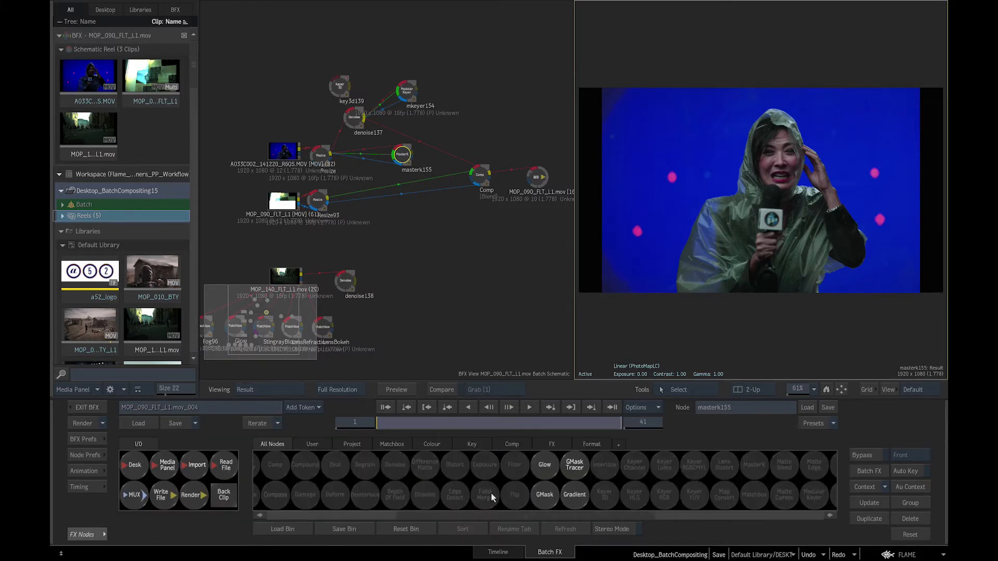
{"action": "left_click", "coordinate": [573, 471]}
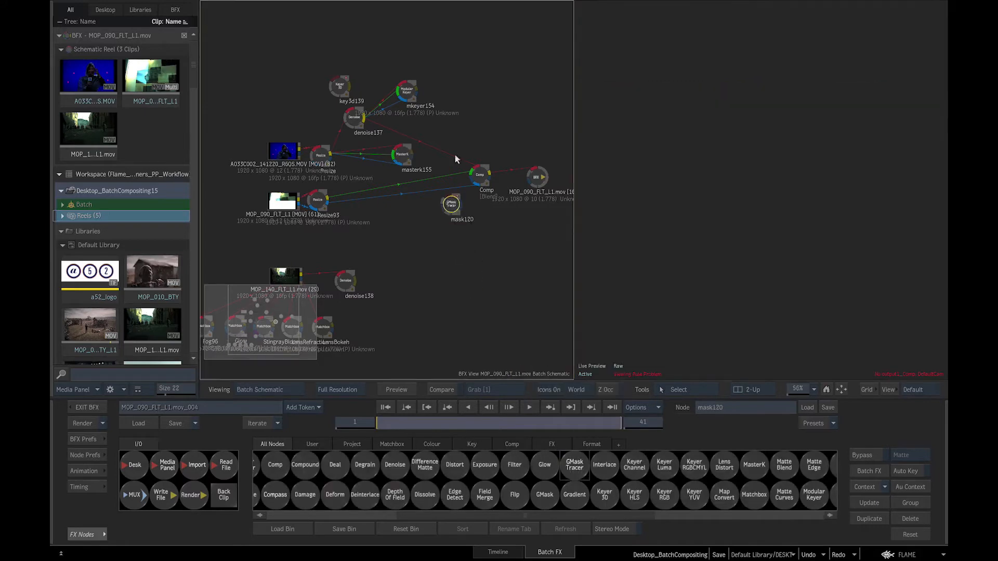
{"action": "left_click_drag", "start_coordinate": [551, 150], "coordinate": [559, 181]}
{"action": "left_click_drag", "start_coordinate": [466, 148], "coordinate": [441, 148]}
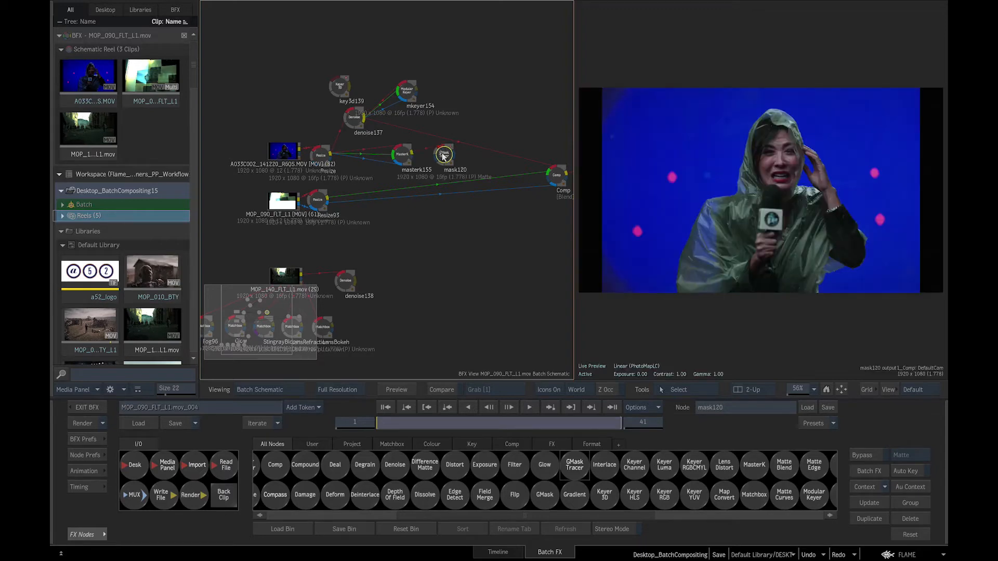
Step: Open the GMask Tracer node and show the GMask Tracer Schematic in place of the Batch schematic
{"action": "double_click", "coordinate": [443, 155]}
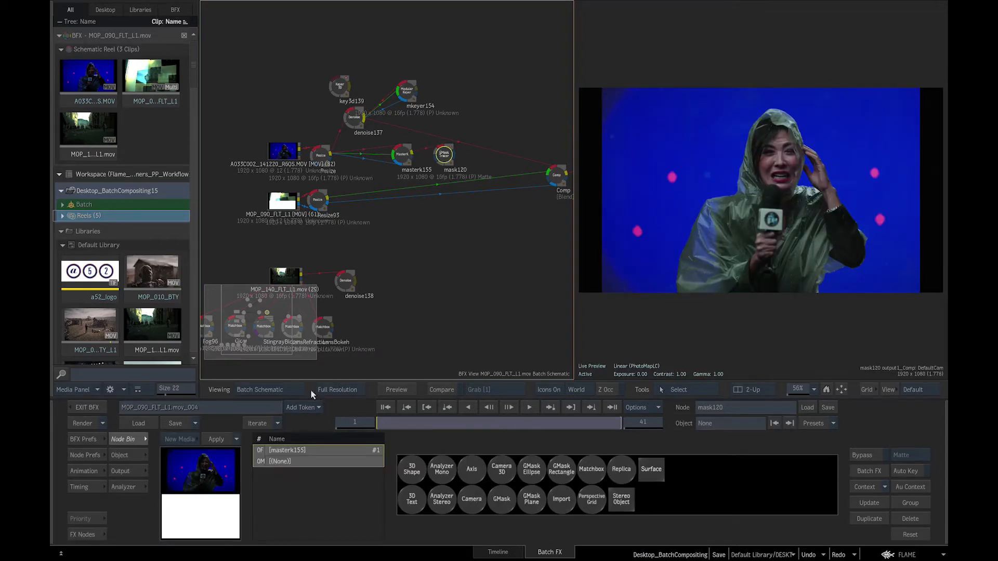
{"action": "left_click", "coordinate": [288, 390]}
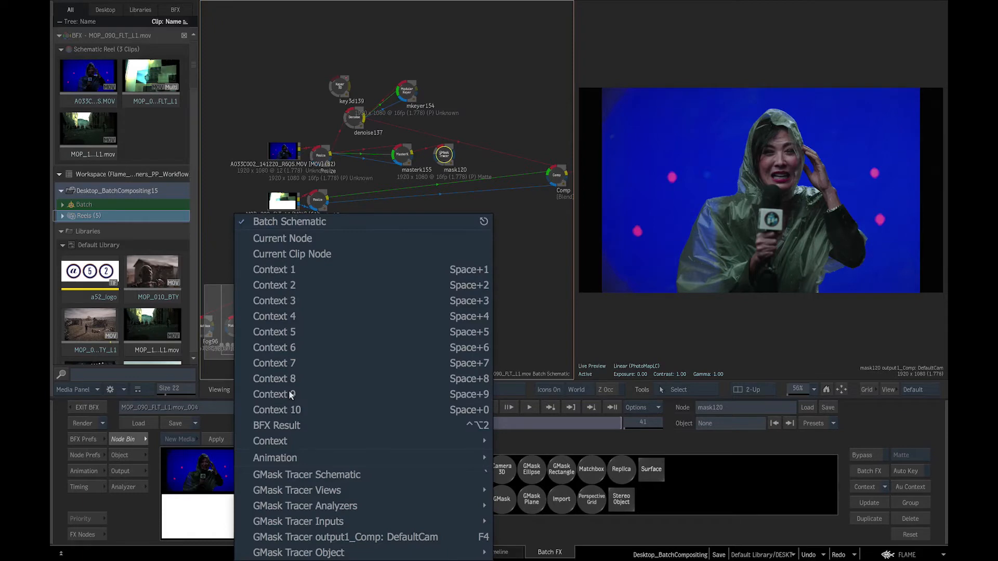
{"action": "left_click", "coordinate": [292, 474]}
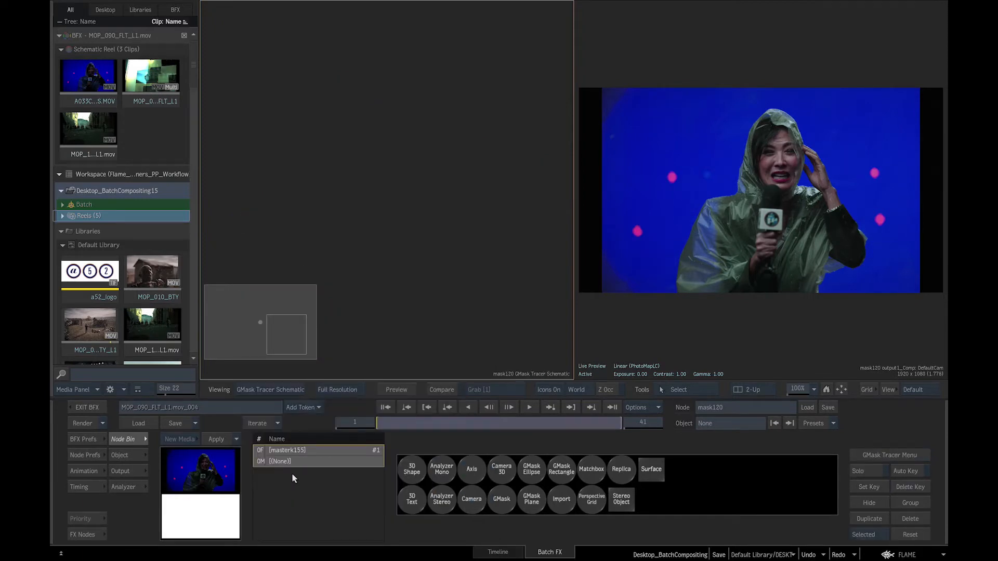
{"action": "left_click_drag", "start_coordinate": [289, 352], "coordinate": [255, 344]}
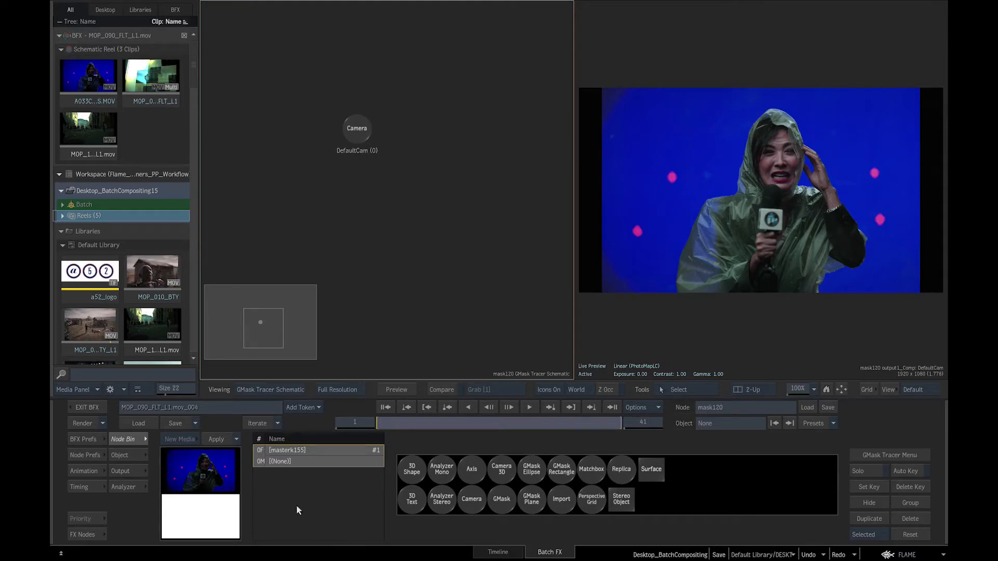
Step: Add a GMask node in the GMask Tracer Schematic and draw a closed mask loosely around the woman, closing it below the frame
{"action": "mouse_move", "coordinate": [504, 502]}
{"action": "left_mouse_down"}
{"action": "mouse_move", "coordinate": [480, 428]}
{"action": "mouse_move", "coordinate": [467, 195]}
{"action": "mouse_move", "coordinate": [434, 151]}
{"action": "mouse_move", "coordinate": [386, 178]}
{"action": "mouse_move", "coordinate": [415, 179]}
{"action": "left_mouse_up"}
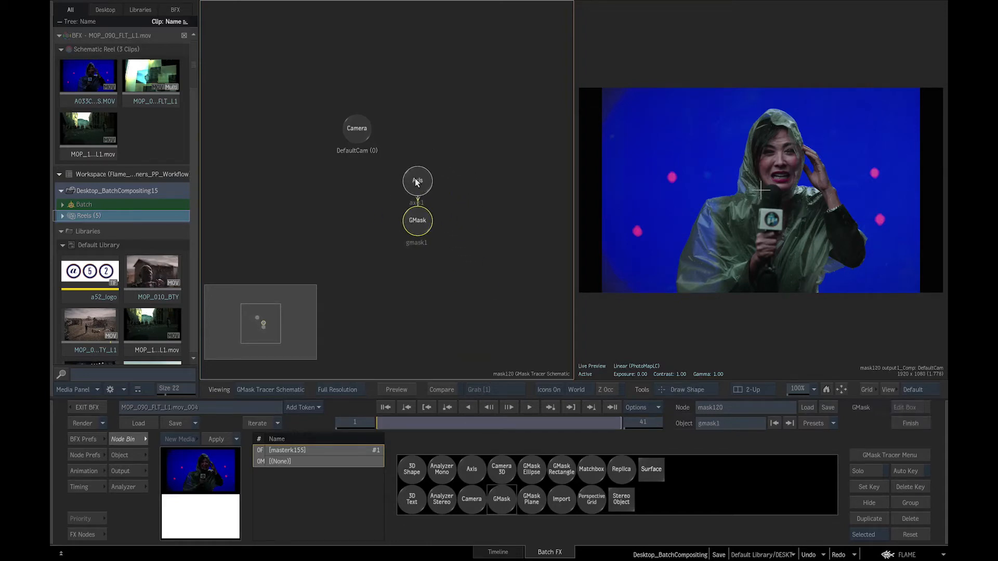
{"action": "left_click", "coordinate": [654, 300]}
{"action": "left_click", "coordinate": [661, 259]}
{"action": "left_click", "coordinate": [685, 219]}
{"action": "left_click", "coordinate": [696, 170]}
{"action": "left_click", "coordinate": [729, 108]}
{"action": "left_click", "coordinate": [781, 101]}
{"action": "left_click", "coordinate": [826, 110]}
{"action": "left_click", "coordinate": [846, 169]}
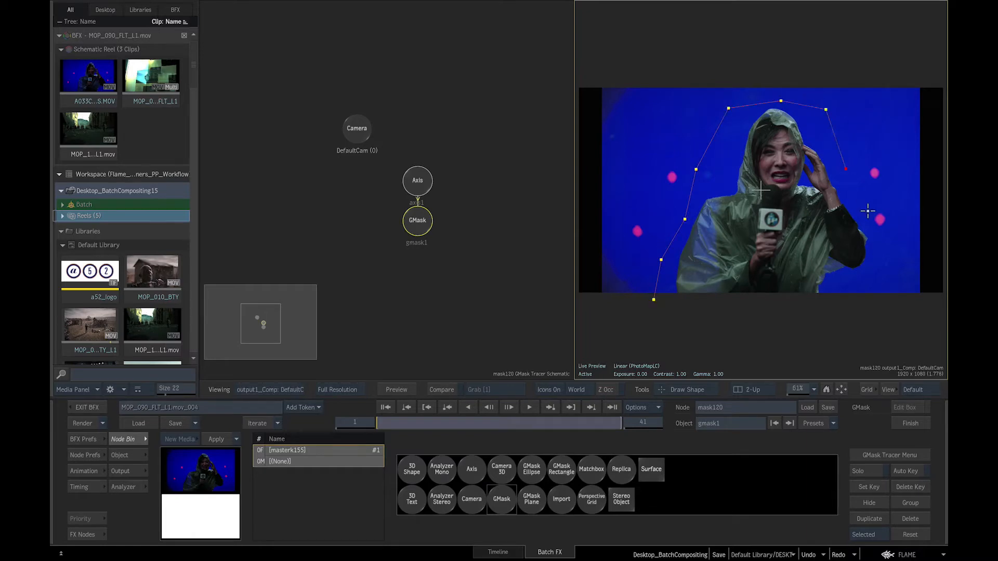
{"action": "left_click", "coordinate": [868, 222]}
{"action": "left_click", "coordinate": [887, 291]}
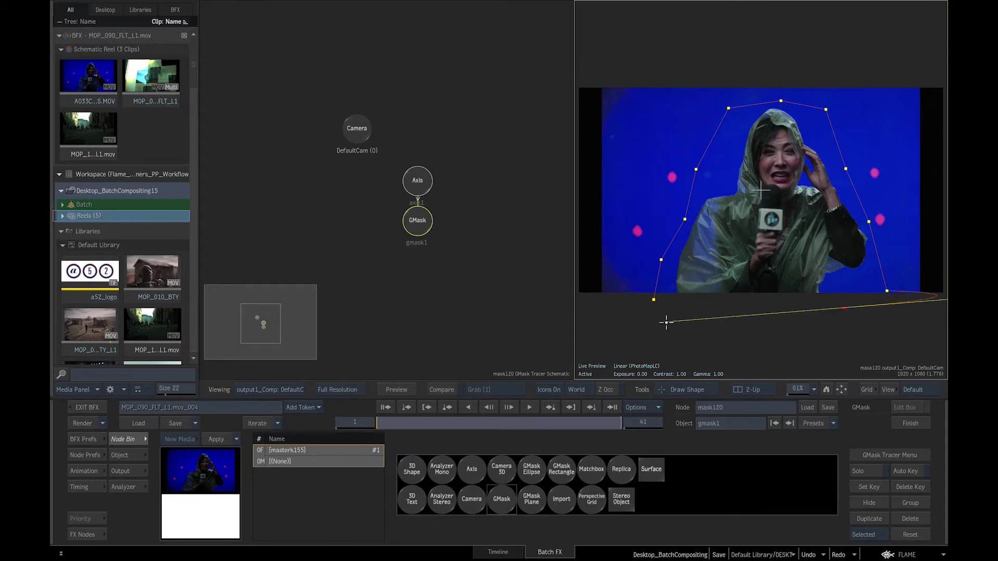
{"action": "left_click", "coordinate": [654, 300]}
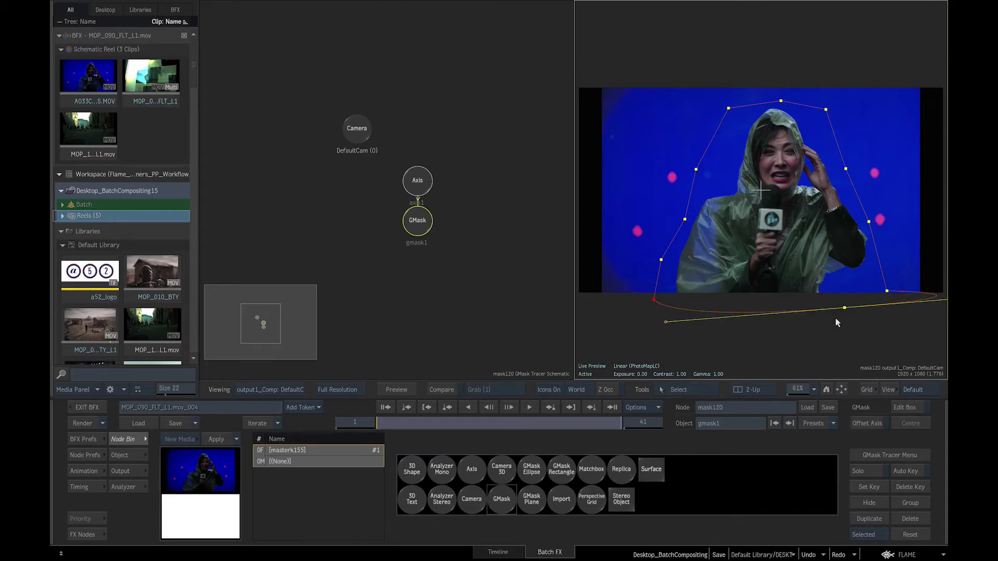
Step: Reshape the mask by centring the curved bottom vertex below the frame and raising the top vertex higher above the hood
{"action": "left_click_drag", "start_coordinate": [665, 325], "coordinate": [780, 326]}
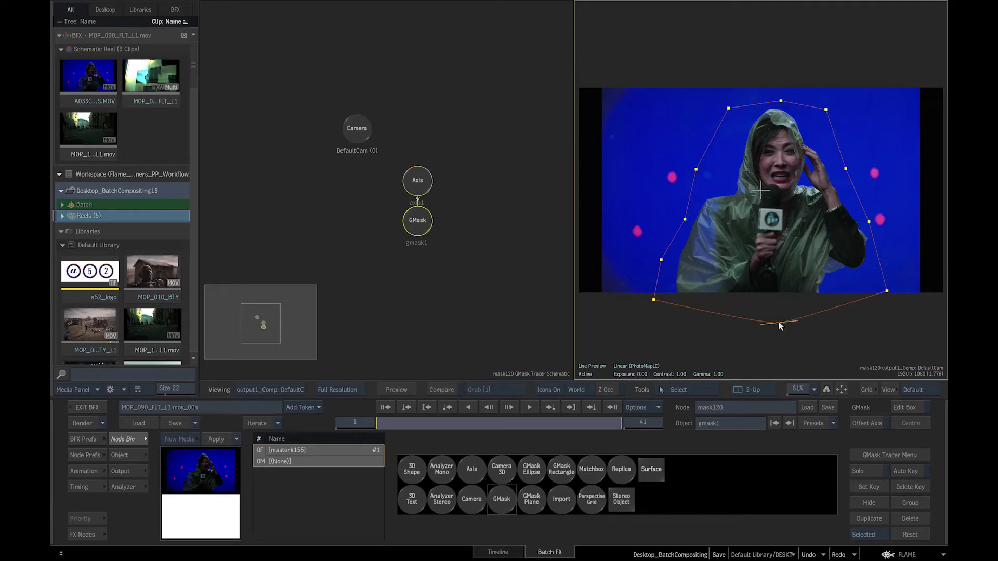
{"action": "left_click", "coordinate": [686, 394]}
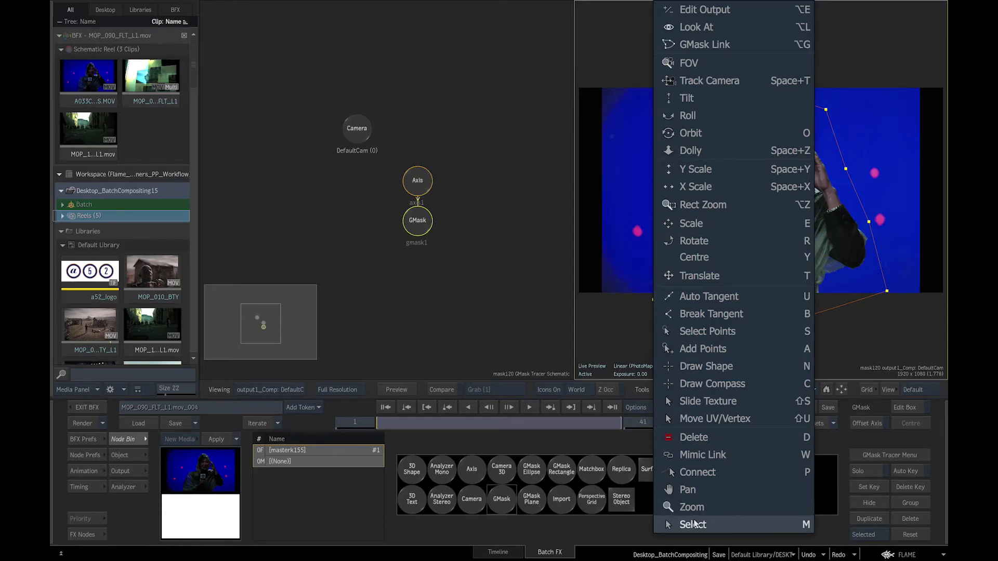
{"action": "left_click", "coordinate": [621, 329]}
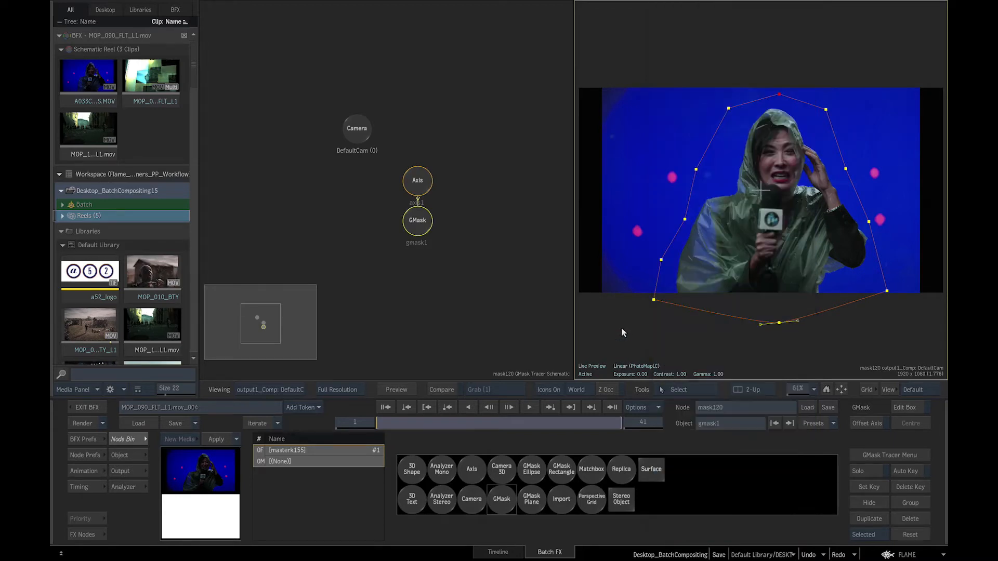
Step: View the GMask Tracer's Matte output, bring back the Batch schematic and enable the Comp output as well
{"action": "left_click", "coordinate": [136, 471]}
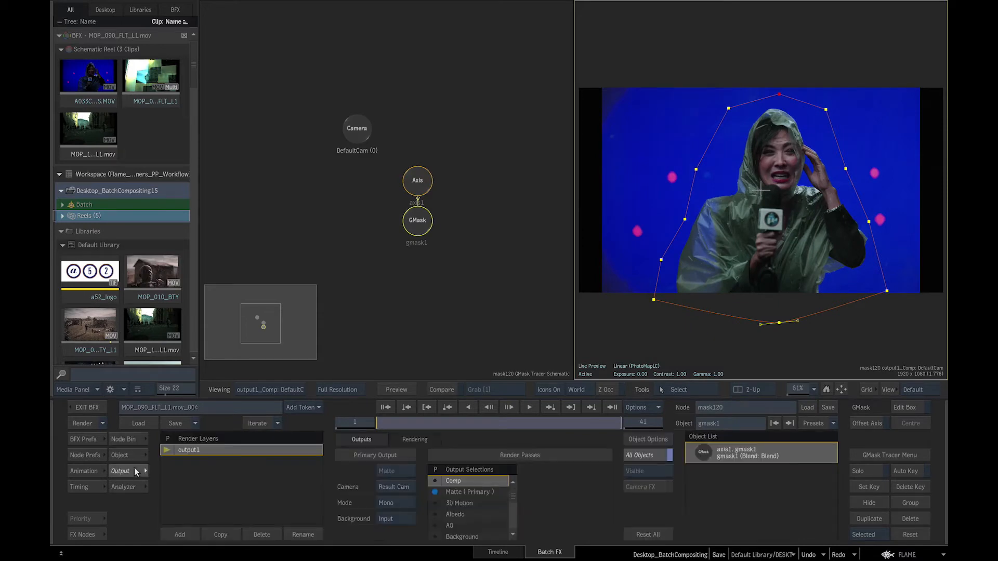
{"action": "left_click", "coordinate": [468, 491]}
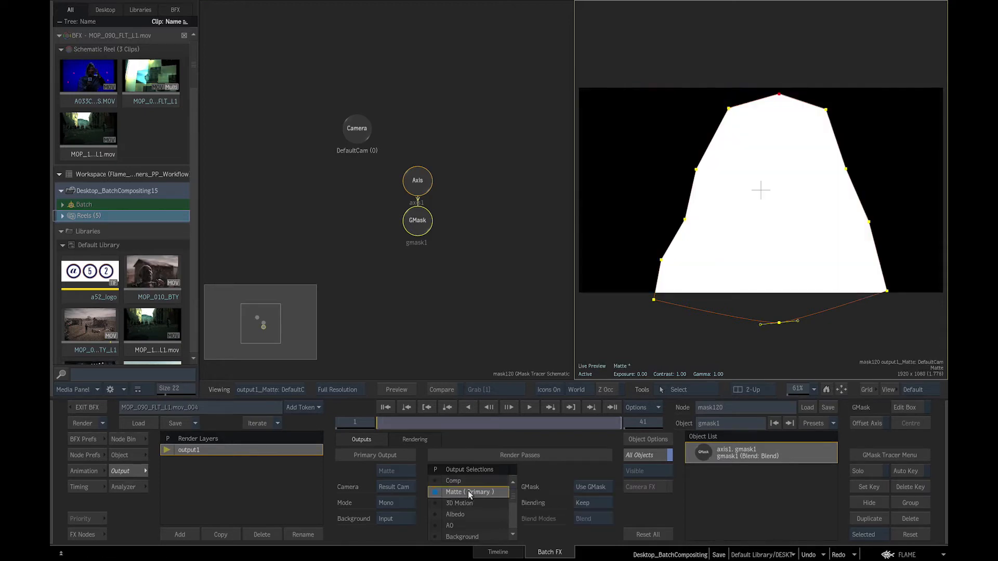
{"action": "left_click", "coordinate": [258, 388]}
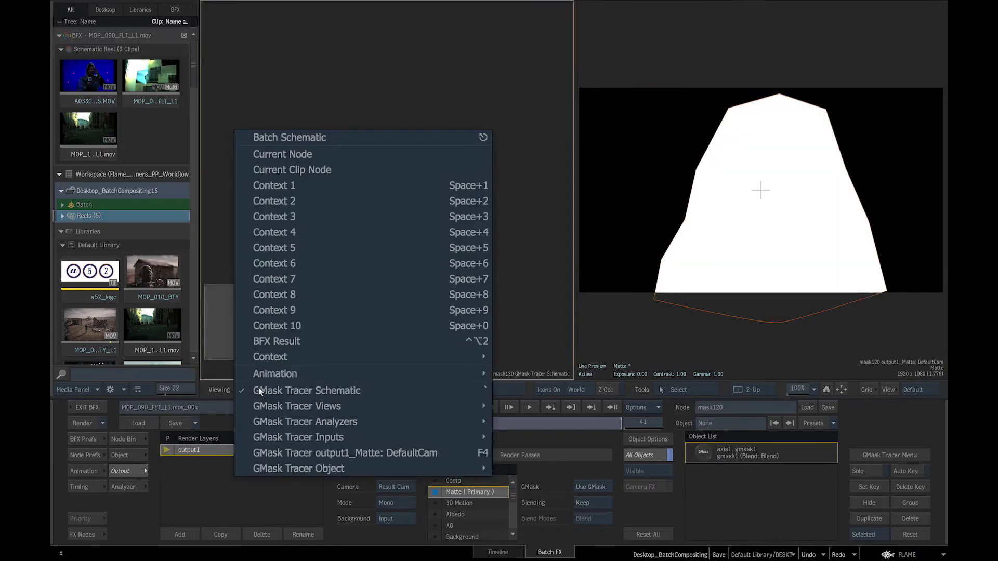
{"action": "left_click", "coordinate": [289, 142]}
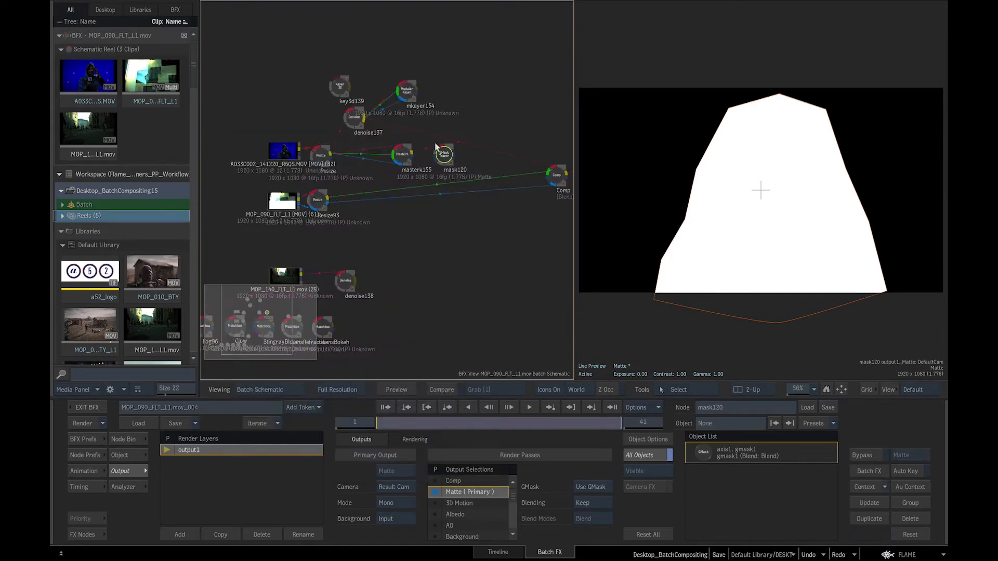
{"action": "left_click_drag", "start_coordinate": [449, 158], "coordinate": [838, 159]}
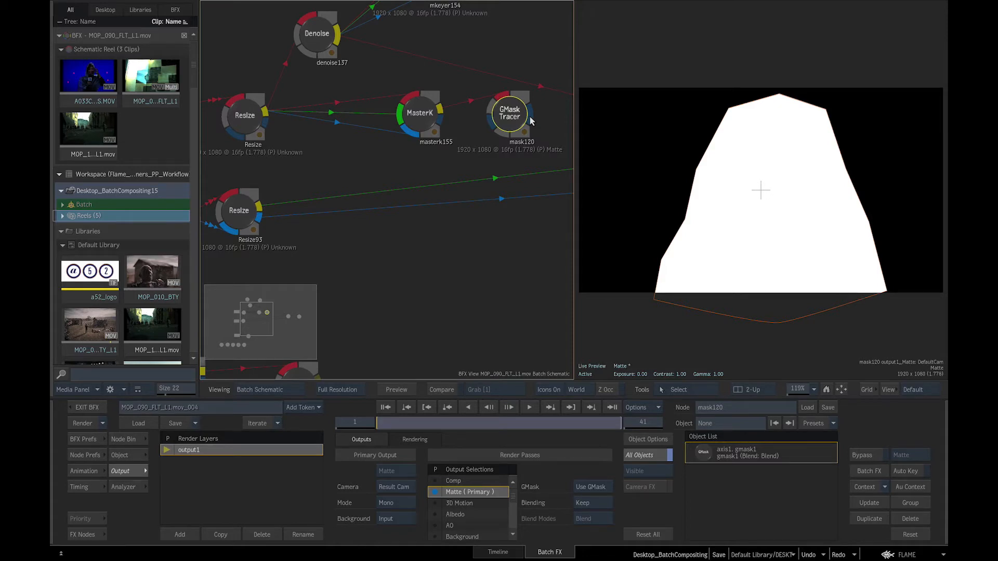
{"action": "left_click", "coordinate": [435, 481]}
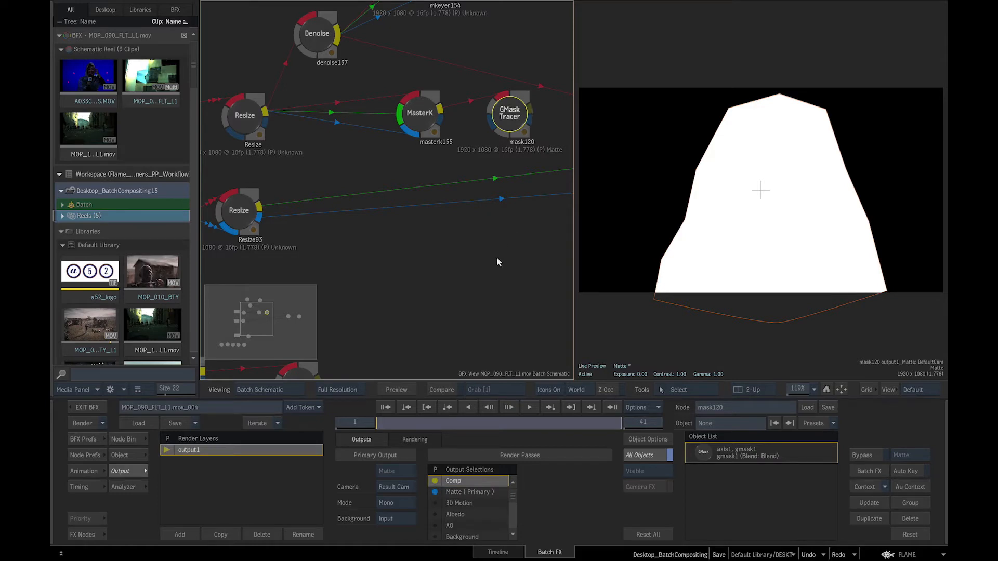
Step: Return to the GMask Tracer Schematic and show the front media in the image view
{"action": "left_click", "coordinate": [278, 389]}
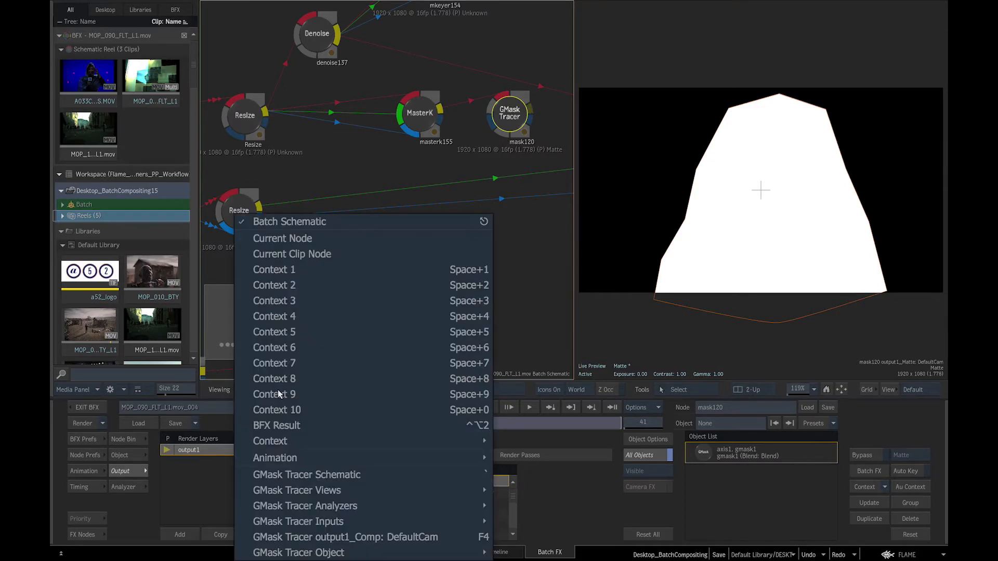
{"action": "left_click", "coordinate": [285, 474]}
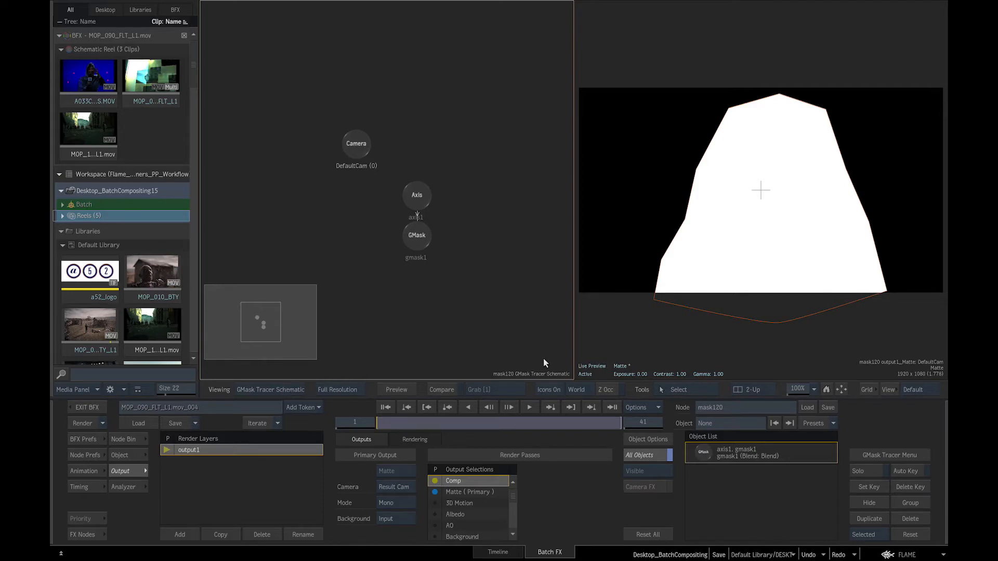
{"action": "left_click", "coordinate": [629, 341]}
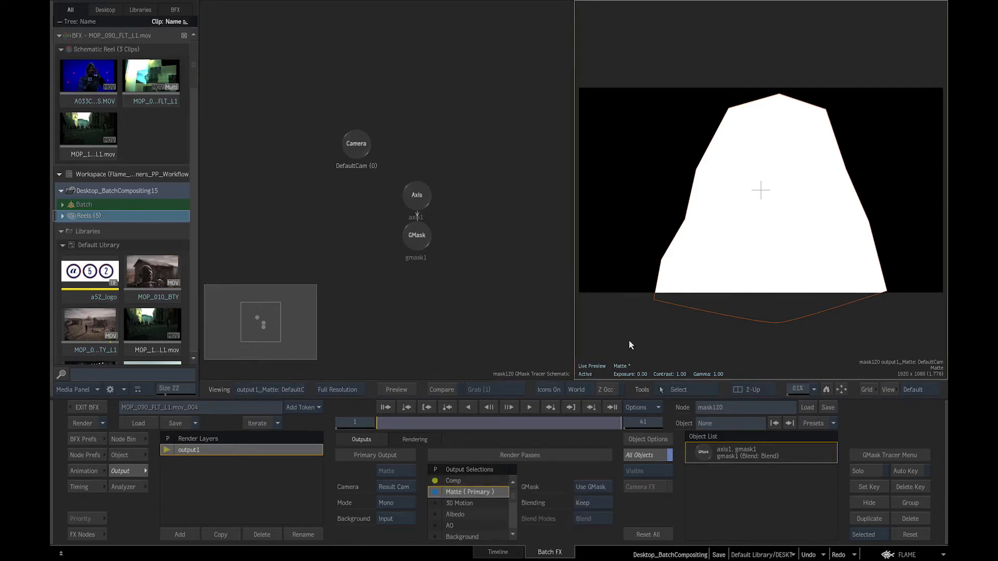
{"action": "key", "text": "F1"}
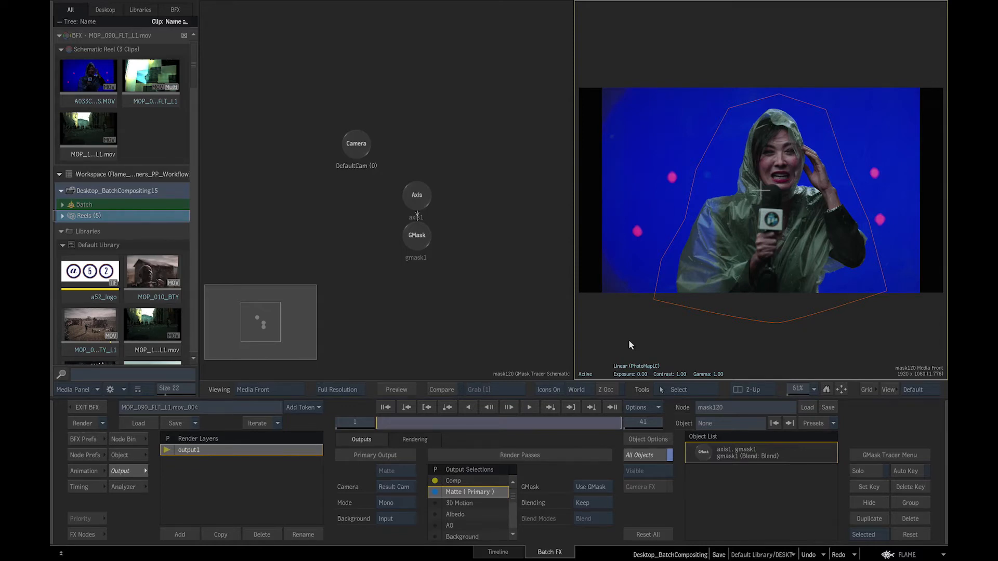
Step: Turn on Auto Key, adjust the mask's side vertices to the subject at frames 11, 20 and 31, and return to frame 1
{"action": "left_click", "coordinate": [912, 474]}
{"action": "left_click", "coordinate": [438, 423]}
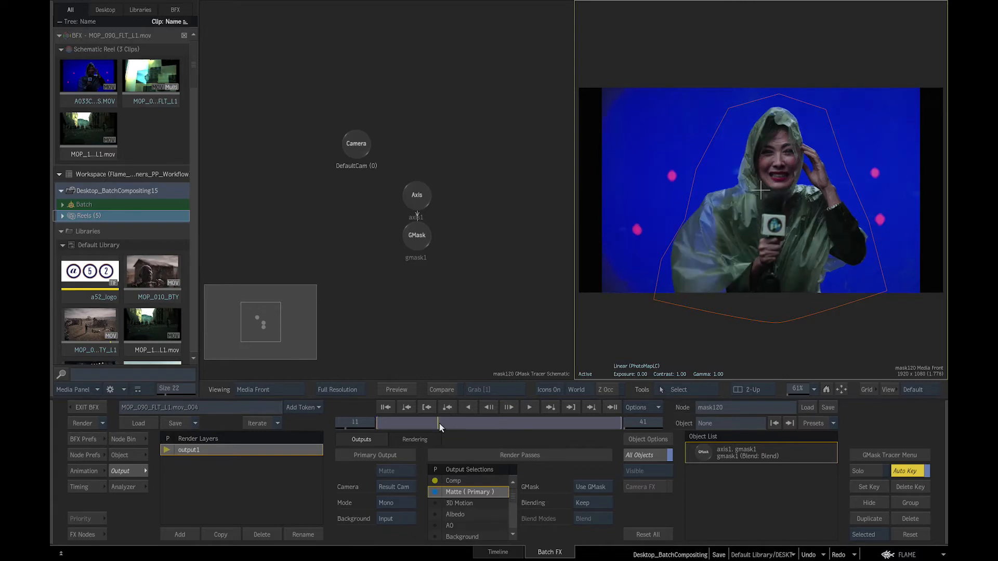
{"action": "left_click", "coordinate": [679, 230]}
{"action": "left_click_drag", "start_coordinate": [684, 220], "coordinate": [663, 222]}
{"action": "left_click", "coordinate": [493, 423]}
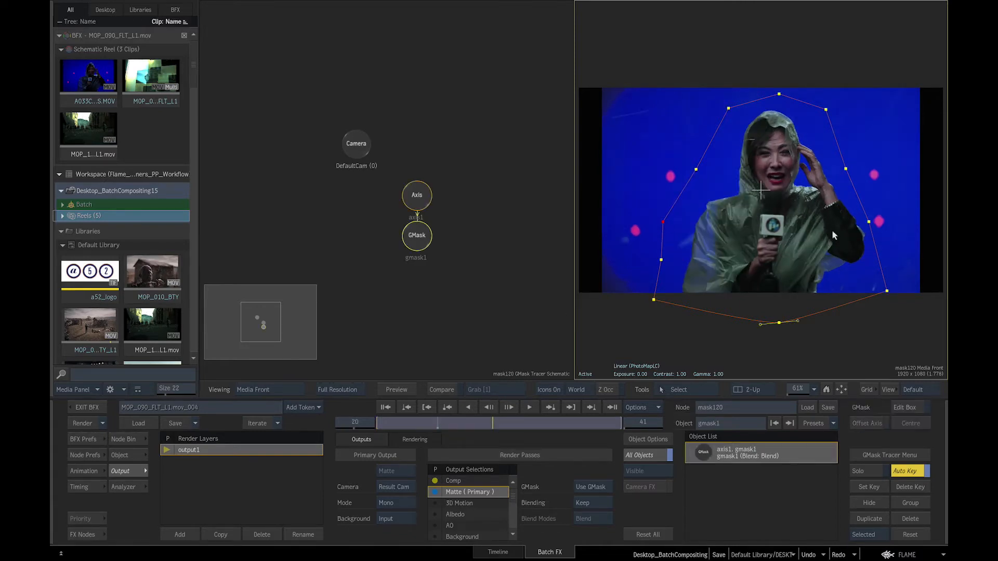
{"action": "left_click", "coordinate": [560, 423]}
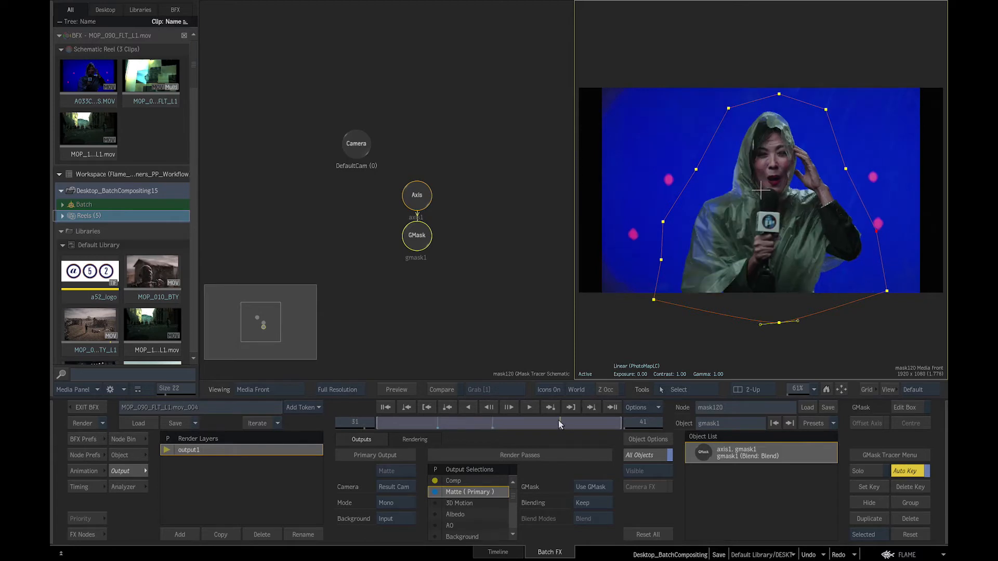
{"action": "left_click", "coordinate": [873, 236]}
{"action": "left_click", "coordinate": [591, 422]}
{"action": "mouse_move", "coordinate": [597, 421]}
{"action": "left_mouse_down"}
{"action": "mouse_move", "coordinate": [626, 421]}
{"action": "mouse_move", "coordinate": [333, 421]}
{"action": "left_mouse_up"}
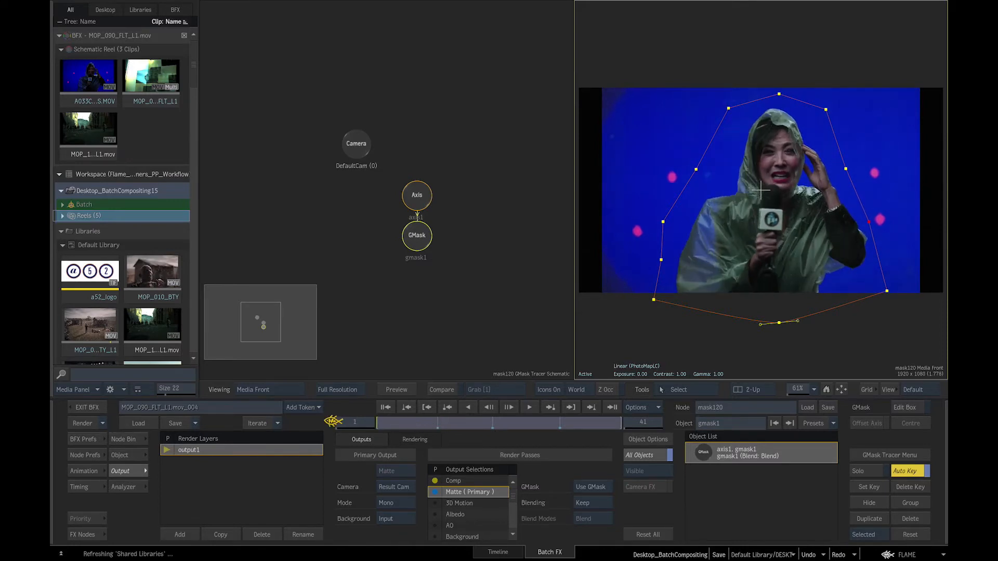
Step: Select the mask's Axis, show its tracking settings and keep the tracking mode on Track
{"action": "left_click", "coordinate": [419, 200]}
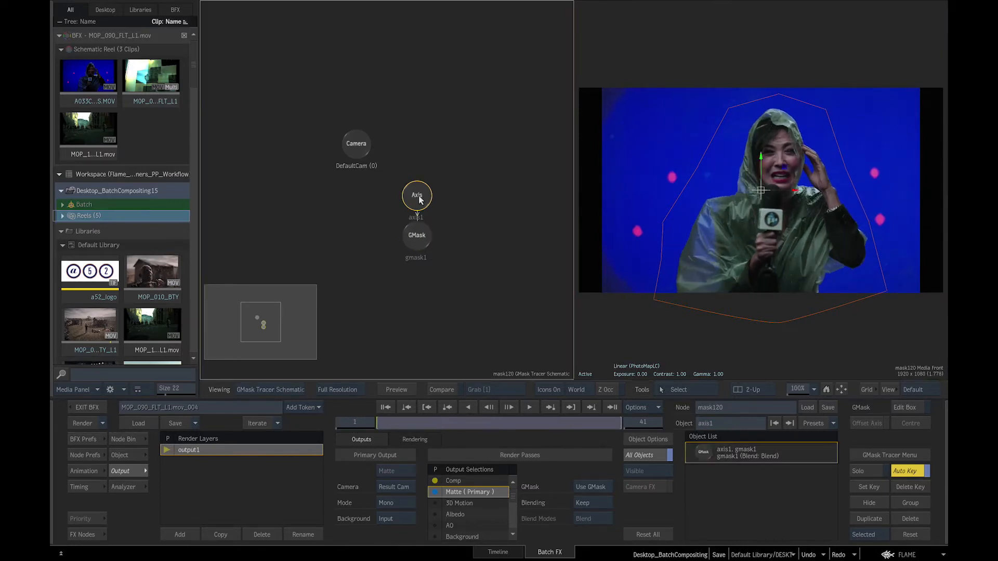
{"action": "left_click", "coordinate": [124, 455]}
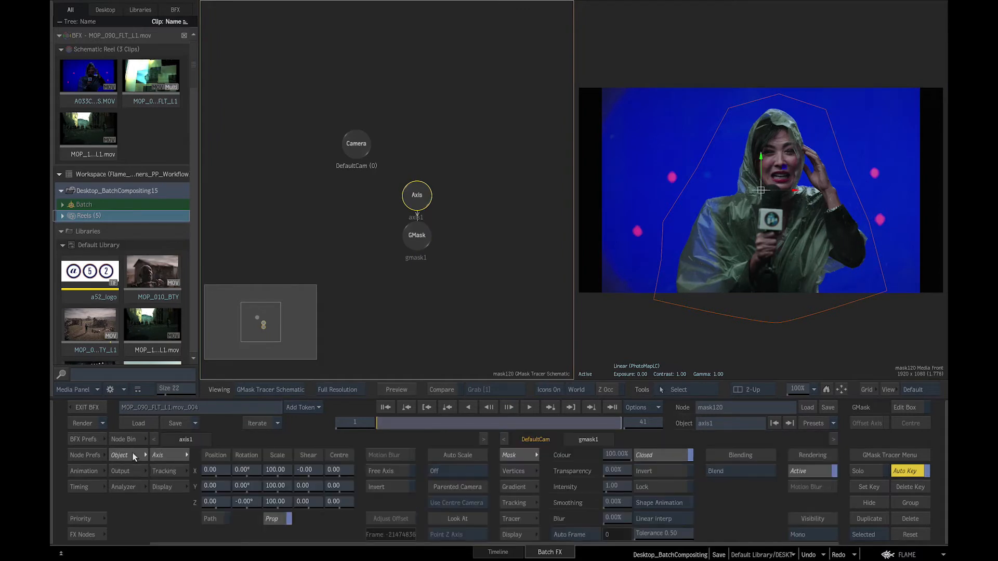
{"action": "left_click", "coordinate": [164, 471]}
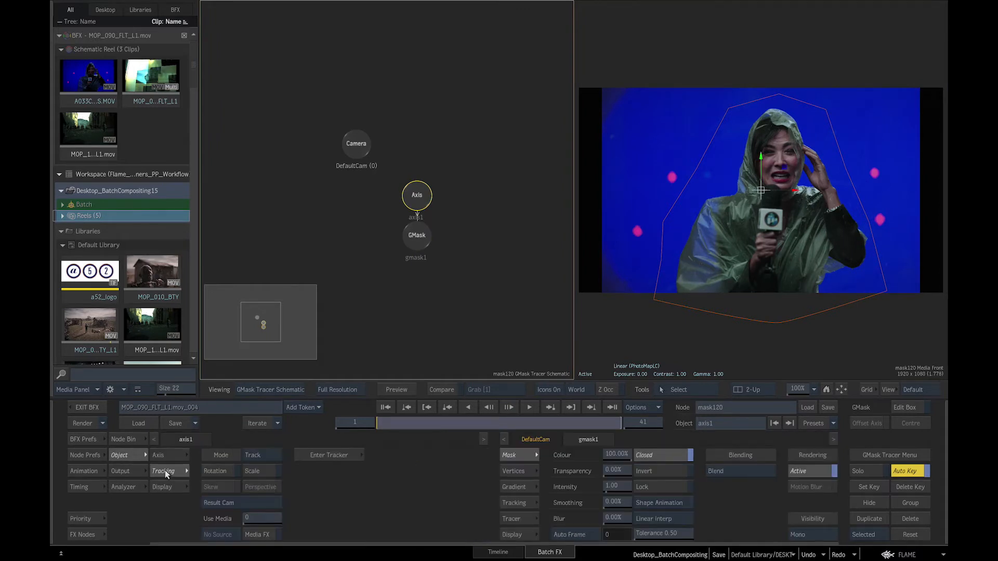
{"action": "left_click", "coordinate": [272, 459]}
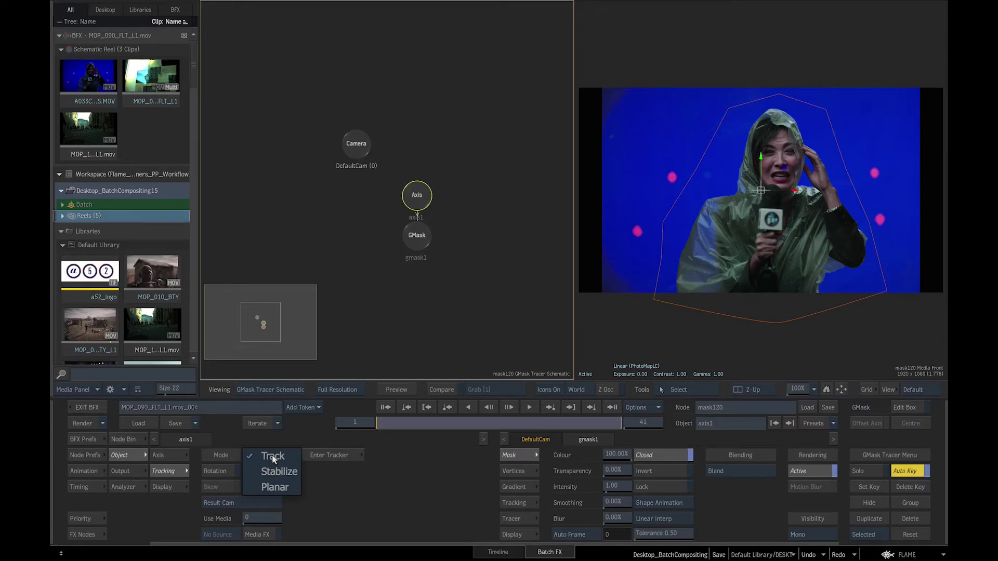
{"action": "left_click", "coordinate": [273, 458]}
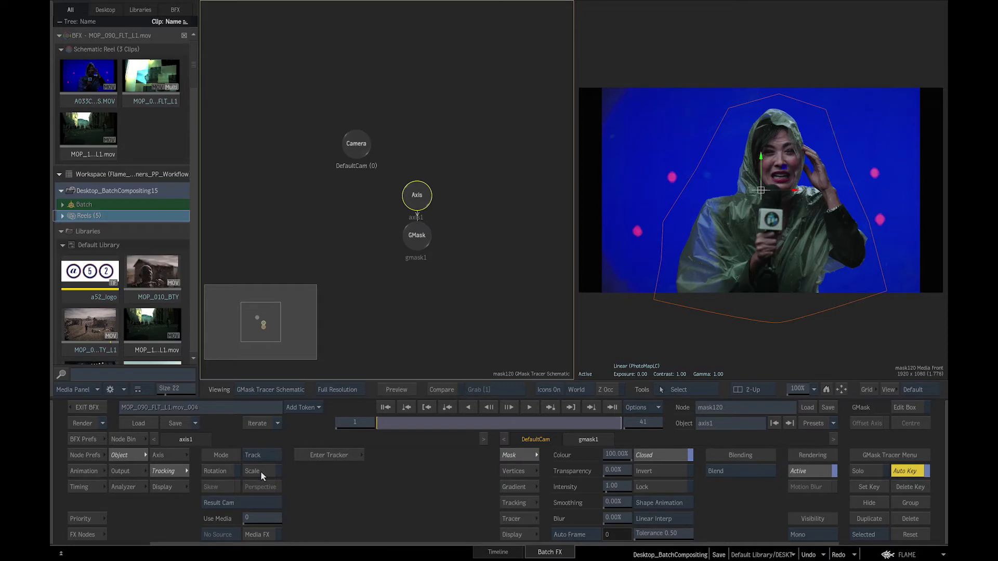
Step: Enter the tracker, place Tracker 1 on the upper red marker beside the raised hand and analyze the clip forward
{"action": "left_click", "coordinate": [343, 459]}
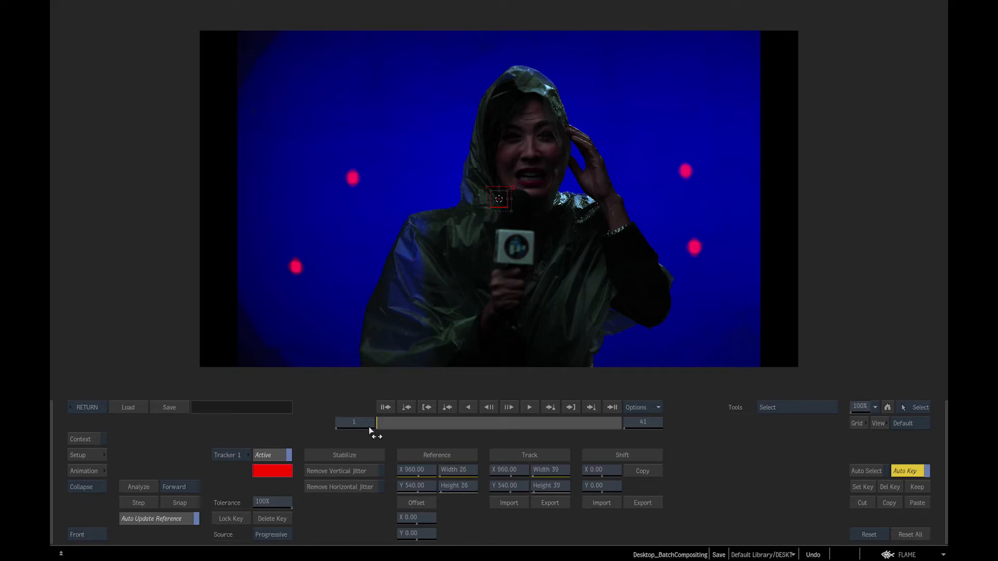
{"action": "left_click_drag", "start_coordinate": [501, 198], "coordinate": [691, 169]}
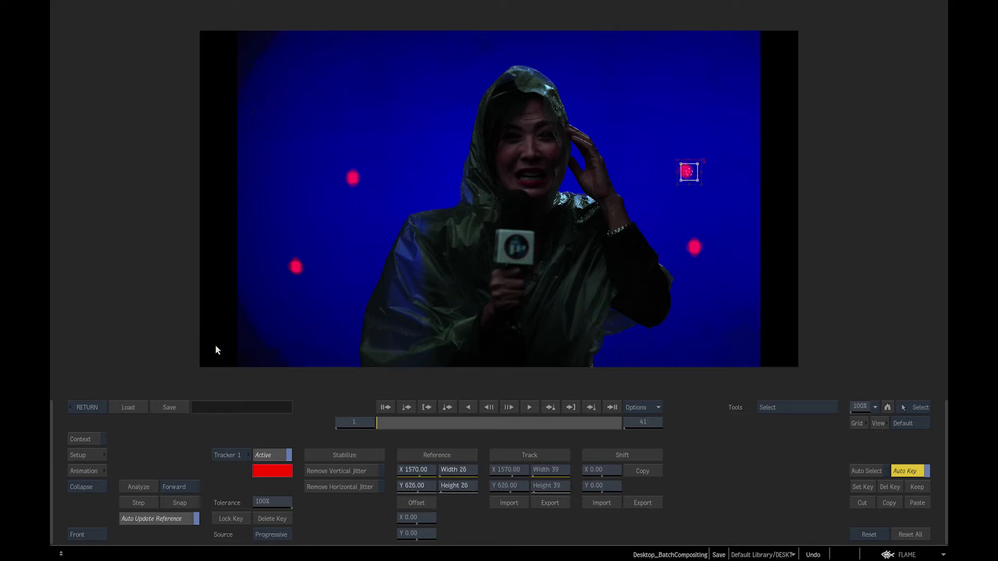
{"action": "left_click", "coordinate": [138, 489]}
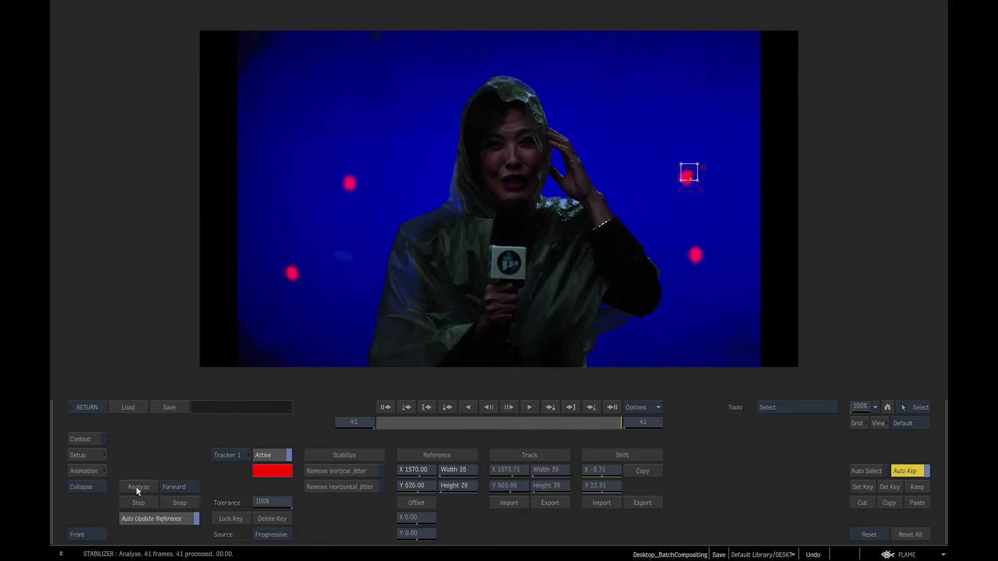
Step: Set the tracker offset to about X 554 and Y 31 so the track sits on the subject, and return to the GMask Tracer
{"action": "mouse_move", "coordinate": [416, 518]}
{"action": "left_mouse_down"}
{"action": "mouse_move", "coordinate": [323, 511]}
{"action": "mouse_move", "coordinate": [609, 526]}
{"action": "mouse_move", "coordinate": [931, 516]}
{"action": "left_mouse_up"}
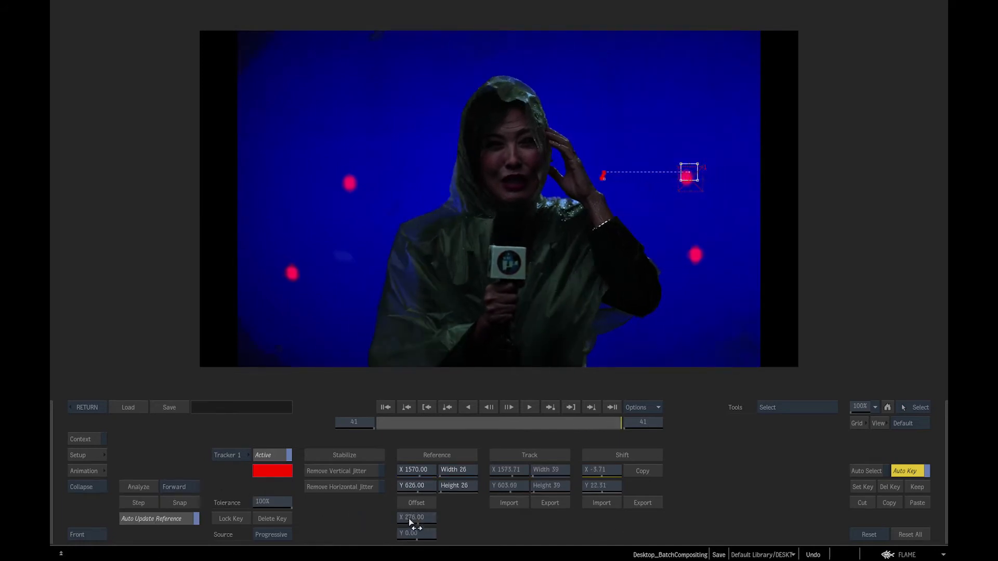
{"action": "mouse_move", "coordinate": [411, 523]}
{"action": "left_mouse_down"}
{"action": "mouse_move", "coordinate": [596, 554]}
{"action": "mouse_move", "coordinate": [900, 539]}
{"action": "left_mouse_up"}
{"action": "mouse_move", "coordinate": [410, 517]}
{"action": "left_mouse_down"}
{"action": "mouse_move", "coordinate": [568, 546]}
{"action": "mouse_move", "coordinate": [912, 505]}
{"action": "left_mouse_up"}
{"action": "key", "text": "Home"}
{"action": "mouse_move", "coordinate": [409, 535]}
{"action": "left_mouse_down"}
{"action": "mouse_move", "coordinate": [129, 494]}
{"action": "mouse_move", "coordinate": [59, 469]}
{"action": "mouse_move", "coordinate": [421, 516]}
{"action": "left_mouse_up"}
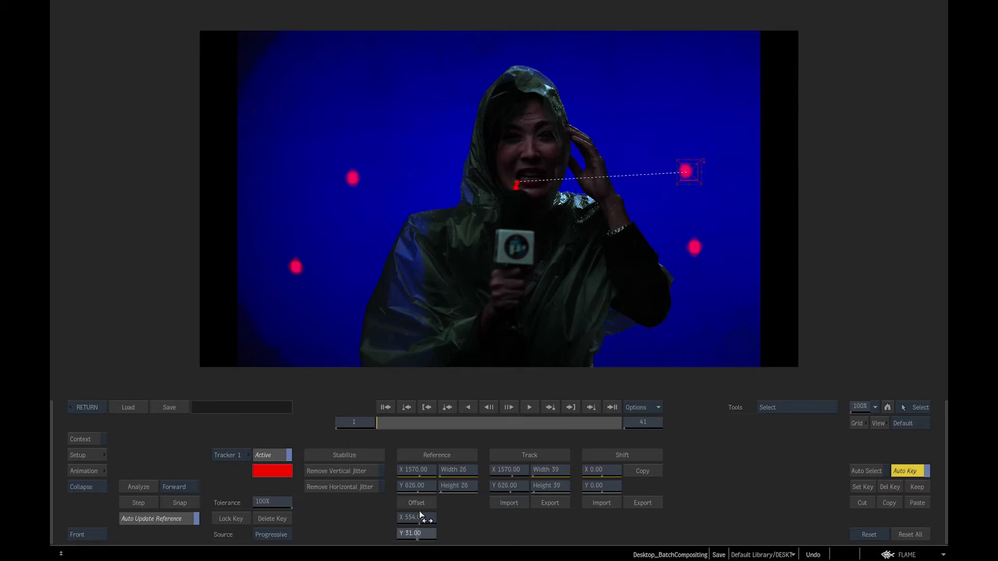
{"action": "left_click", "coordinate": [86, 408]}
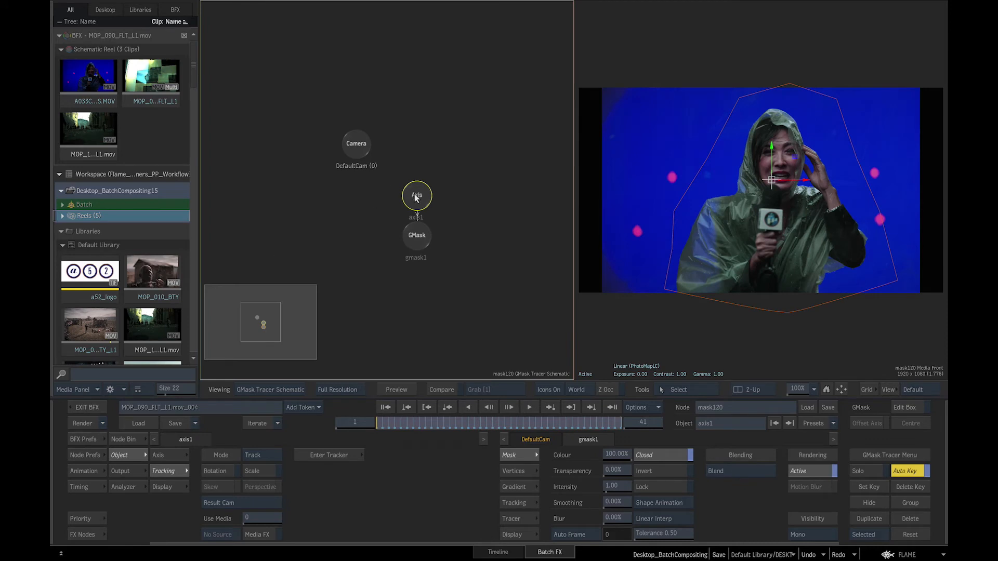
Step: Realign the tracked mask by setting the Axis position to X 5.50 and Y -3.50
{"action": "left_click", "coordinate": [158, 455]}
{"action": "left_click_drag", "start_coordinate": [212, 470], "coordinate": [67, 462]}
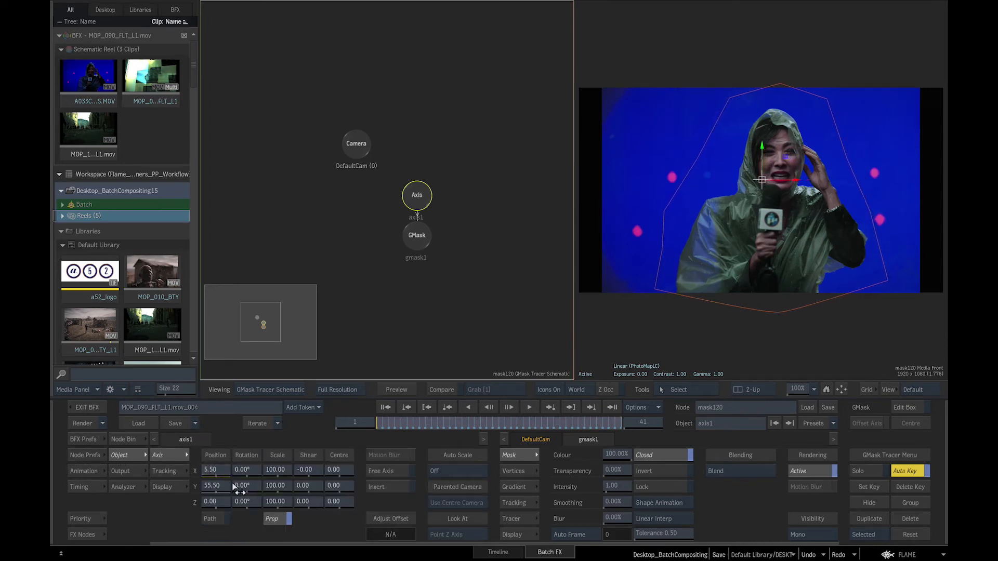
{"action": "left_click_drag", "start_coordinate": [238, 488], "coordinate": [64, 484]}
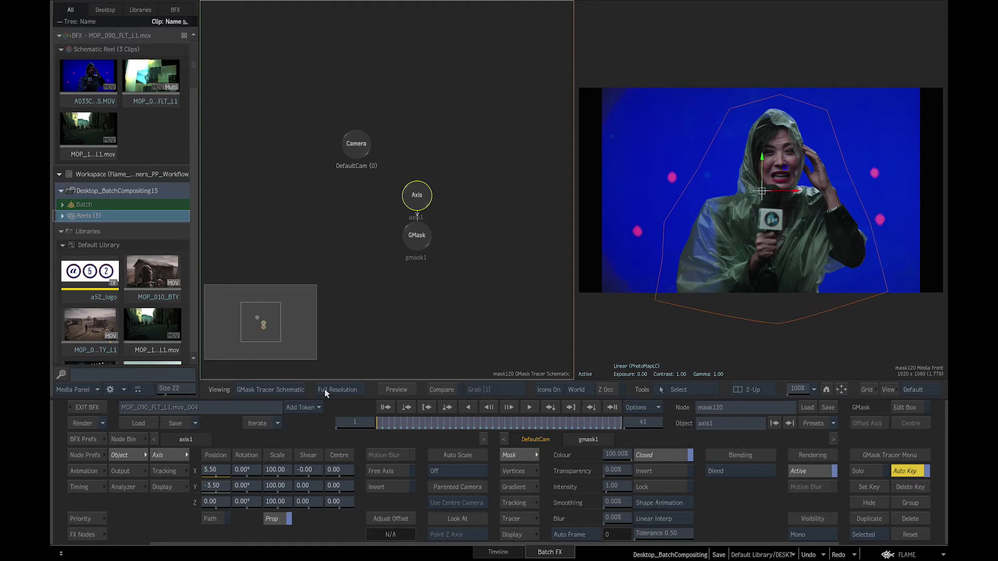
Step: Review the animation channels and the GMask's entry in the Priority Editor
{"action": "key", "text": "alt+a"}
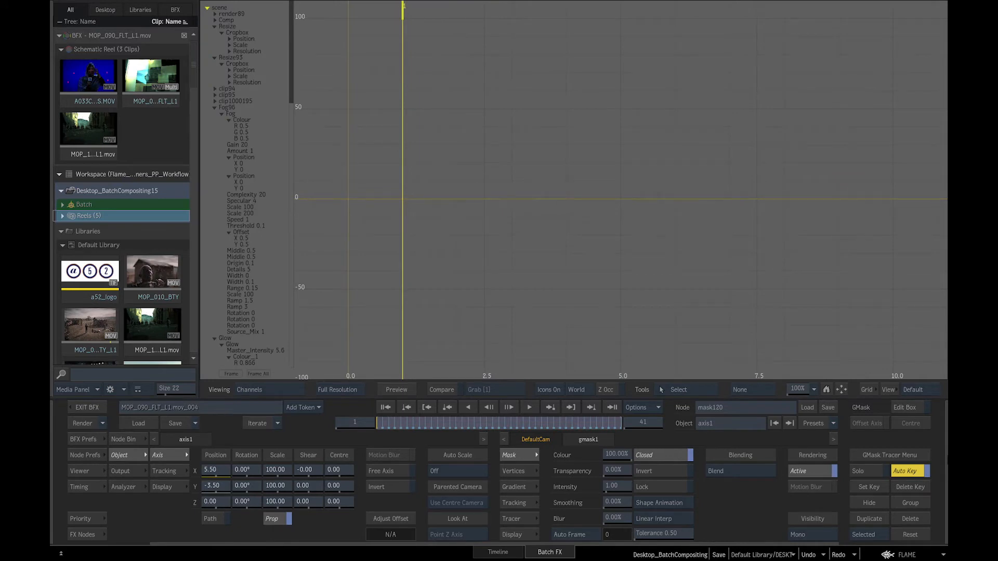
{"action": "key", "text": "alt+2"}
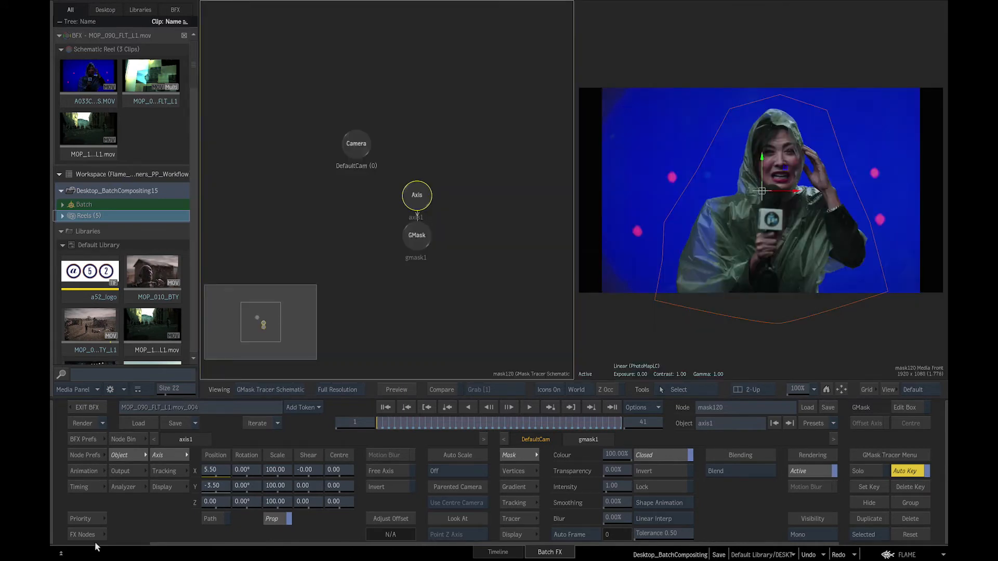
{"action": "left_click", "coordinate": [92, 520]}
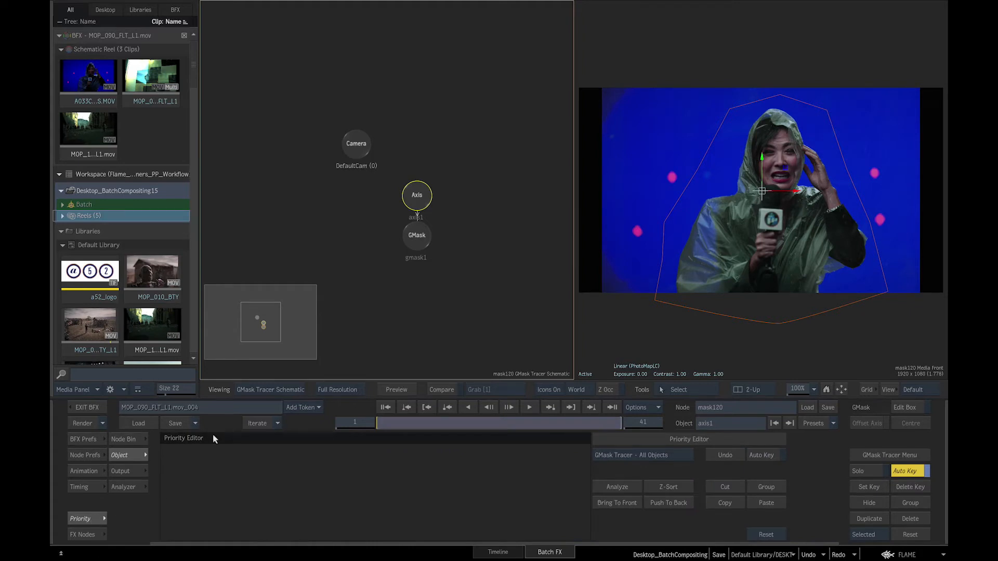
{"action": "left_click", "coordinate": [416, 243]}
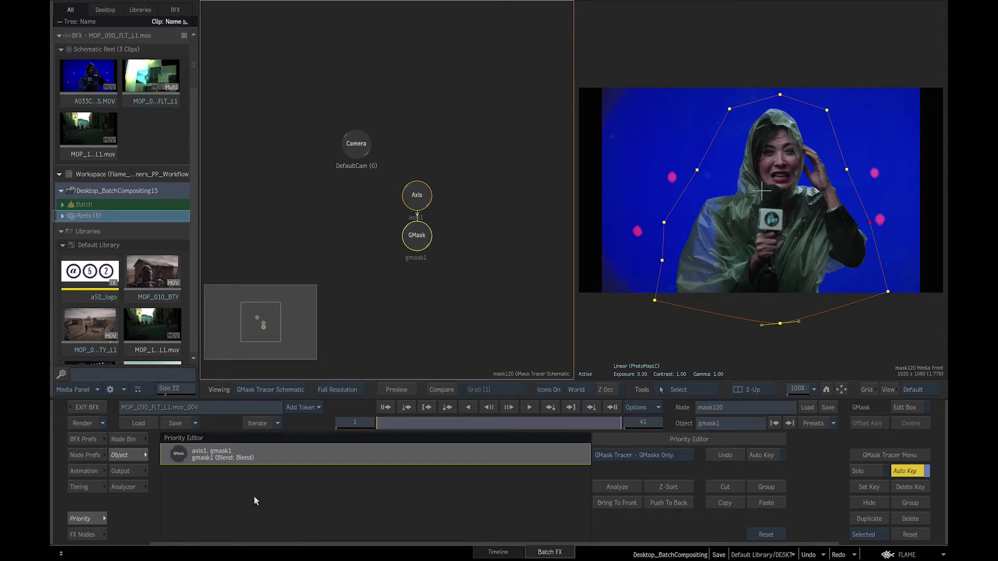
{"action": "left_click", "coordinate": [80, 518]}
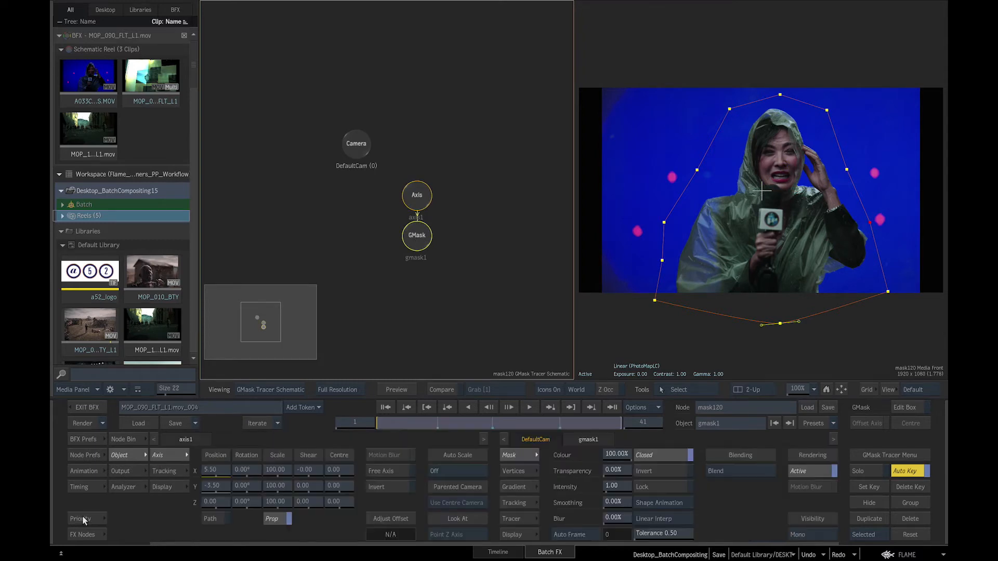
Step: Invert the GMask, view the matte output and override its blending with the Subtract blend mode
{"action": "left_click", "coordinate": [658, 470]}
{"action": "left_click", "coordinate": [127, 472]}
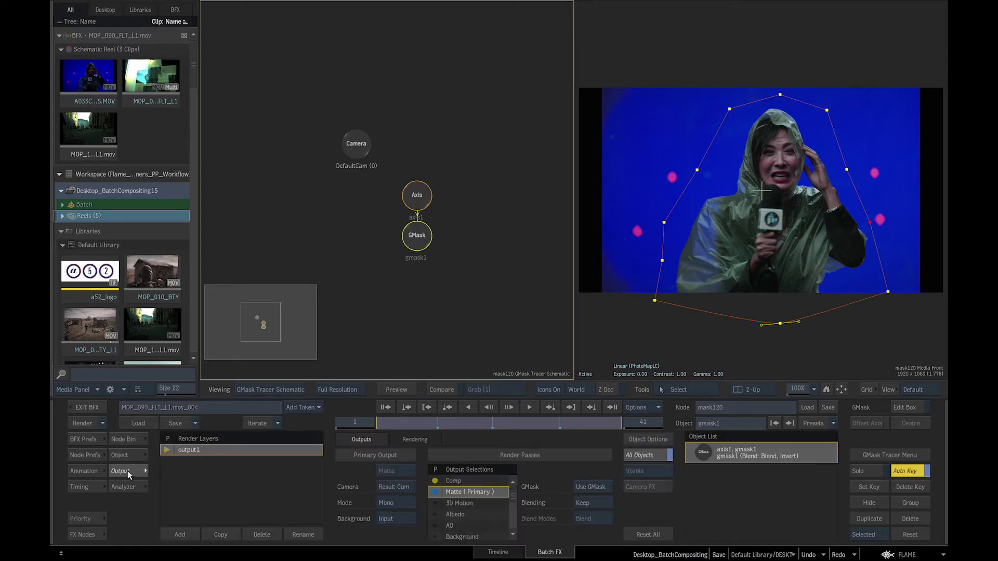
{"action": "left_click", "coordinate": [597, 503]}
{"action": "left_click", "coordinate": [692, 346]}
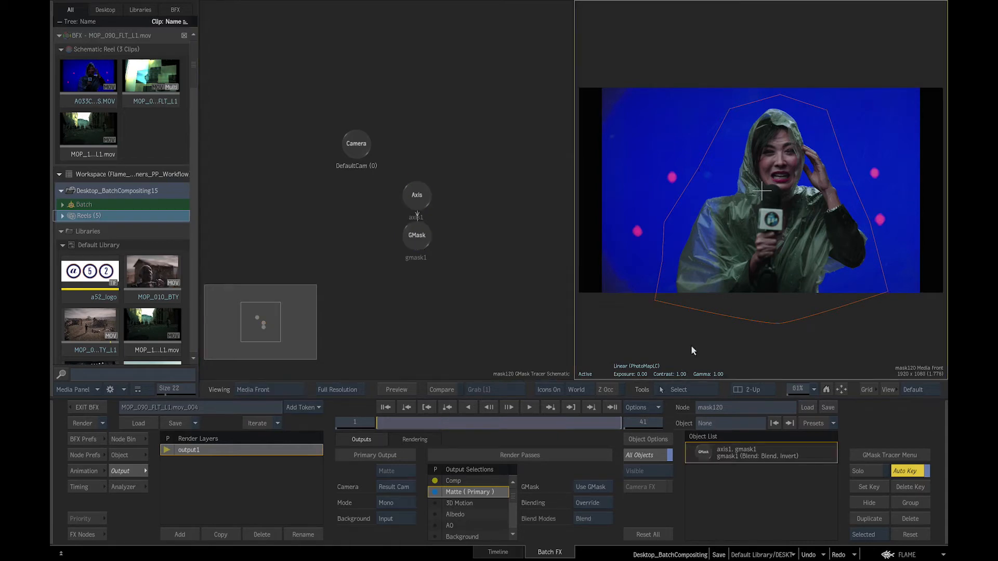
{"action": "key", "text": "F4"}
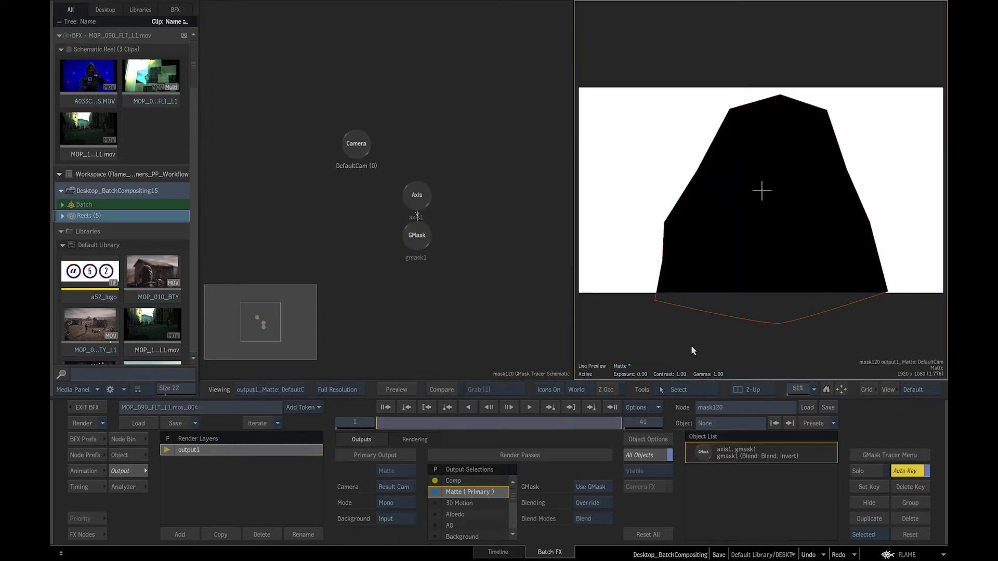
{"action": "left_click", "coordinate": [591, 520]}
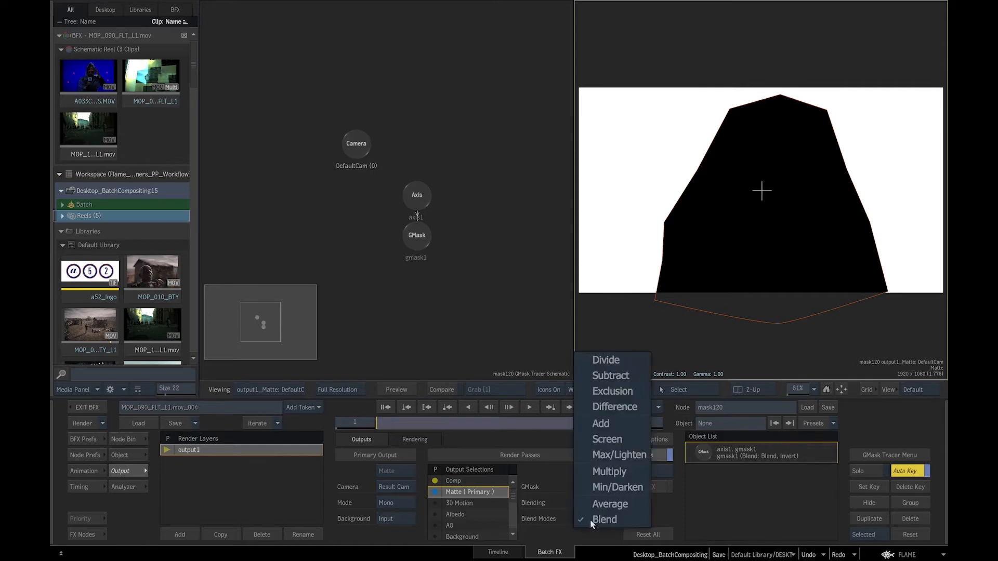
{"action": "left_click", "coordinate": [623, 377]}
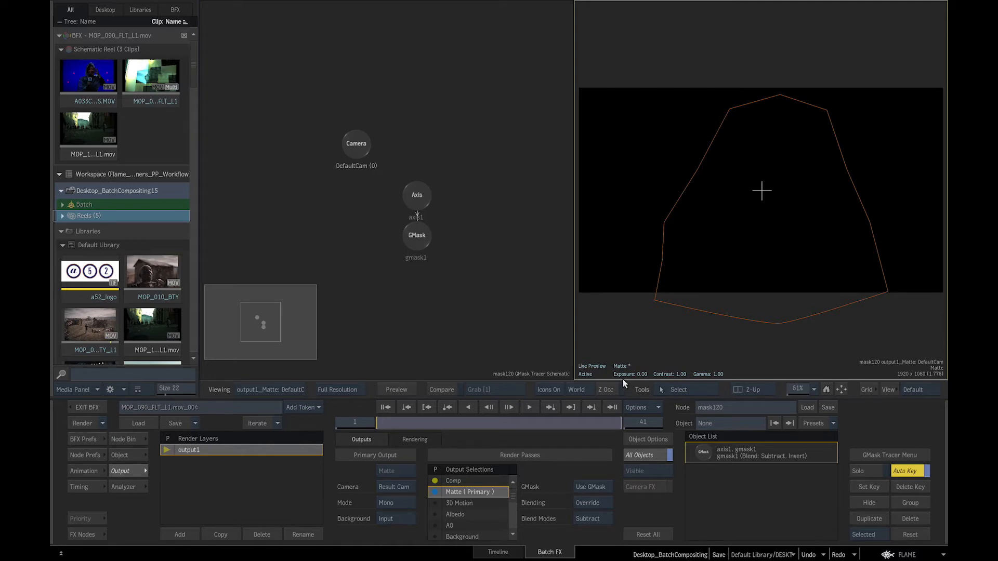
Step: Return to the Batch schematic and connect MasterK's matte output to the GMask Tracer's matte input
{"action": "left_click", "coordinate": [271, 390]}
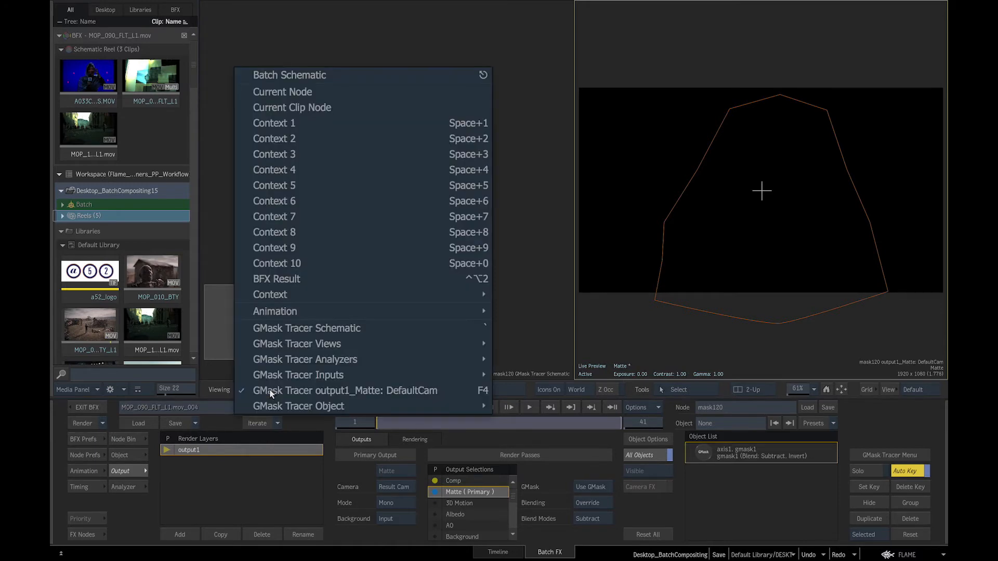
{"action": "left_click", "coordinate": [315, 75]}
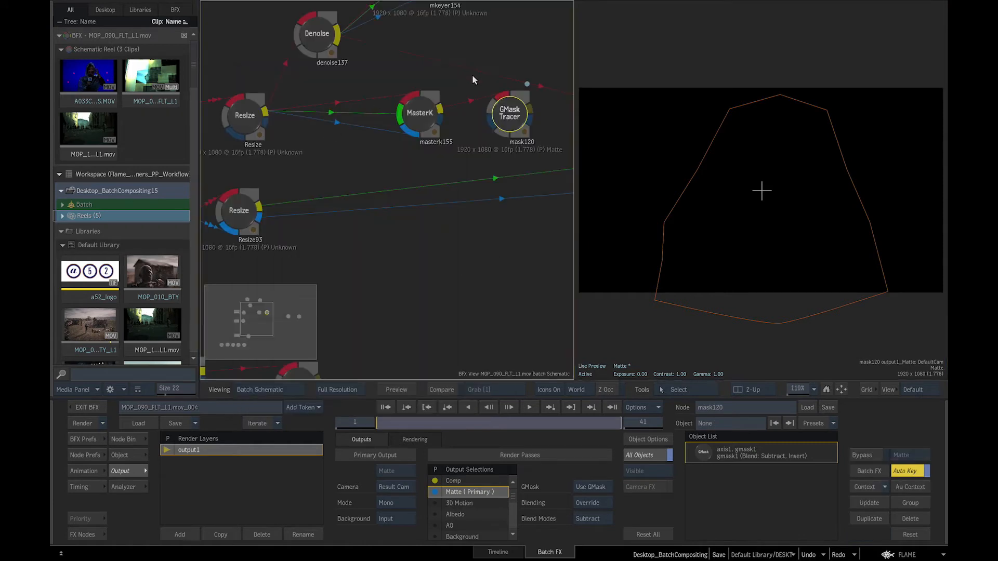
{"action": "left_click_drag", "start_coordinate": [445, 120], "coordinate": [494, 128]}
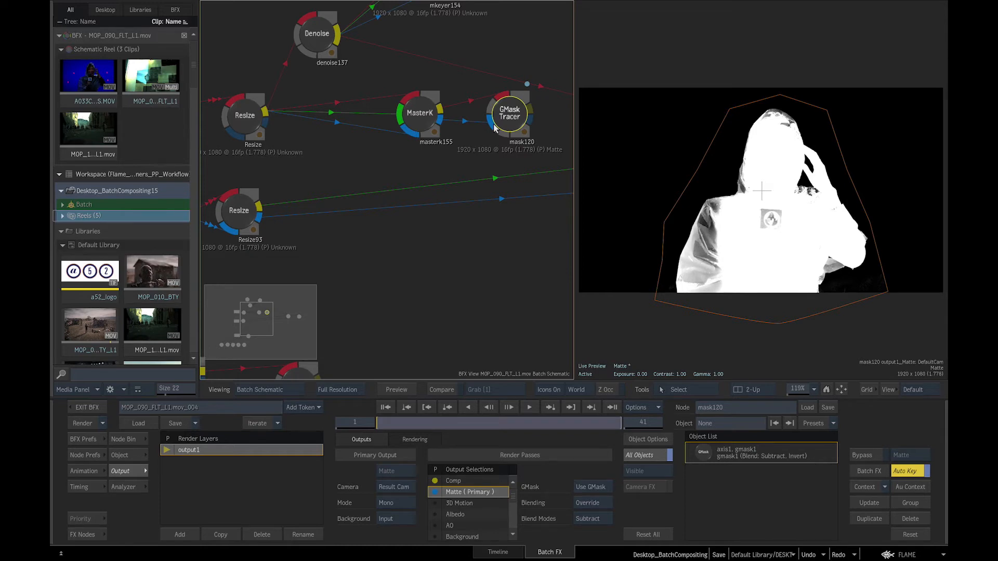
Step: Add a second GMask Tracer node below the first Resize and feed its front input from denoise137
{"action": "scroll", "coordinate": [495, 128], "scroll_direction": "down", "scroll_amount": 5}
{"action": "left_click", "coordinate": [84, 535]}
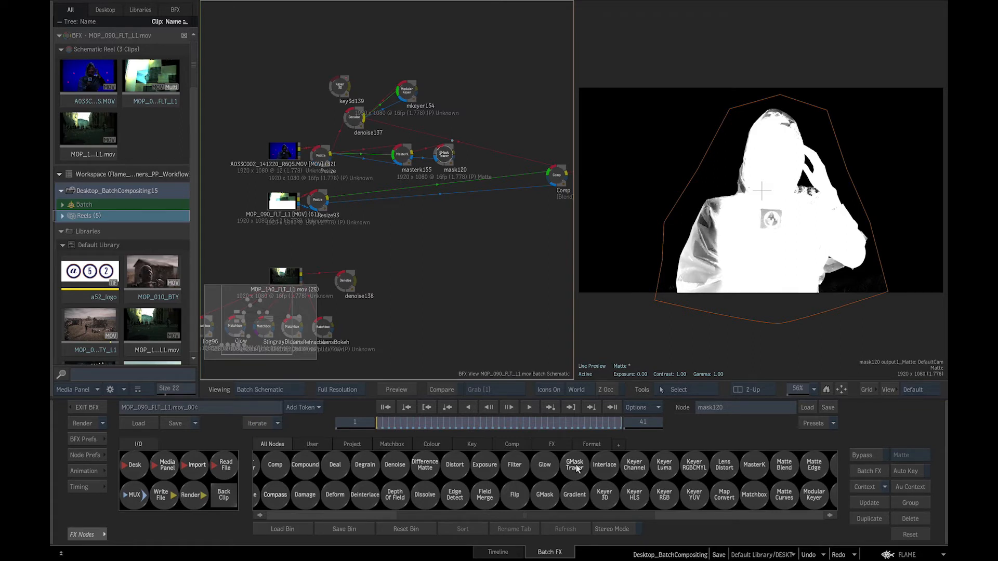
{"action": "left_click_drag", "start_coordinate": [576, 468], "coordinate": [351, 183]}
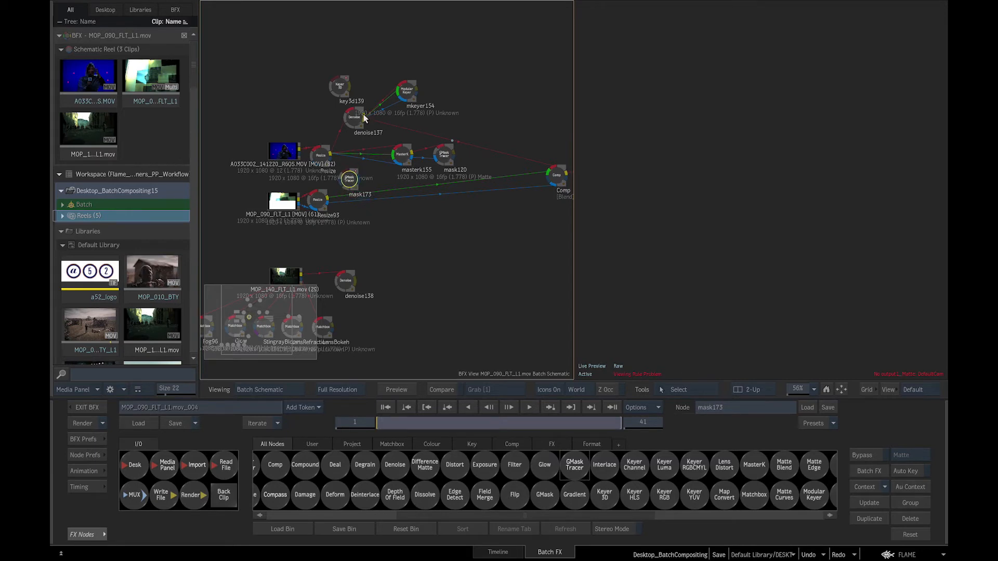
{"action": "left_click_drag", "start_coordinate": [364, 118], "coordinate": [348, 183]}
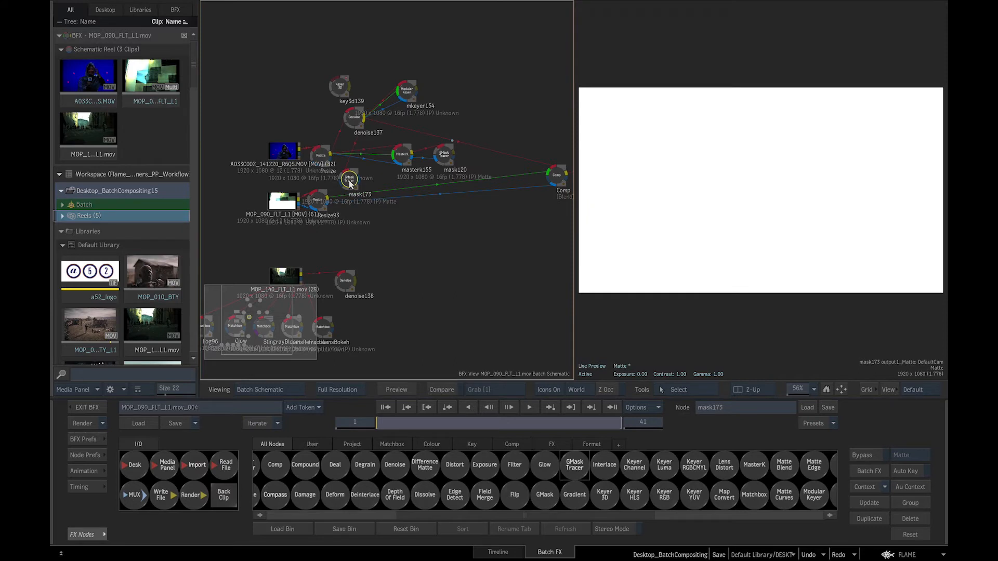
Step: Enter the new GMask Tracer's schematic, add a GMask with its Axis and view the source clip in the object view
{"action": "left_click", "coordinate": [288, 388]}
{"action": "left_click", "coordinate": [270, 475]}
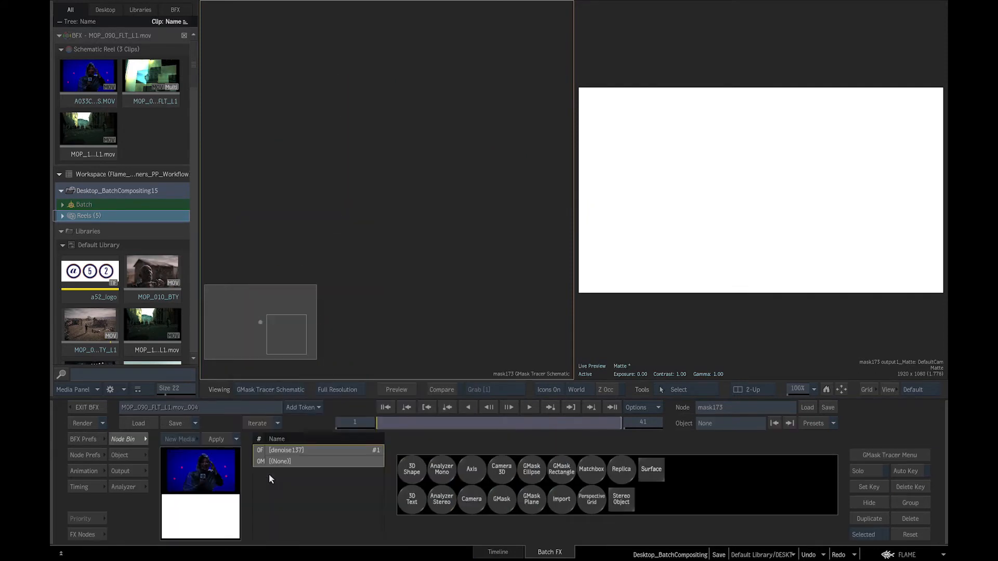
{"action": "left_click", "coordinate": [503, 500]}
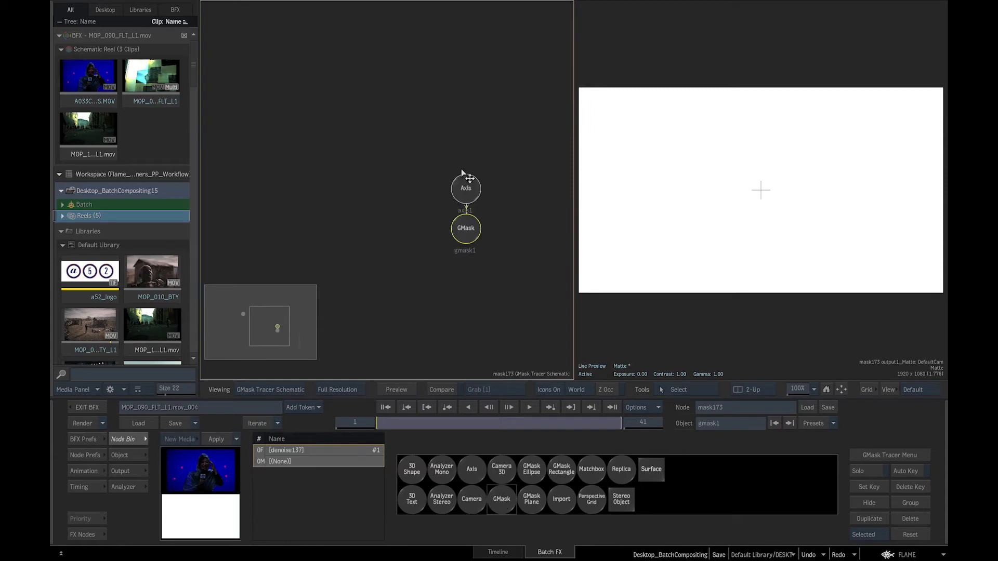
{"action": "left_click", "coordinate": [433, 208]}
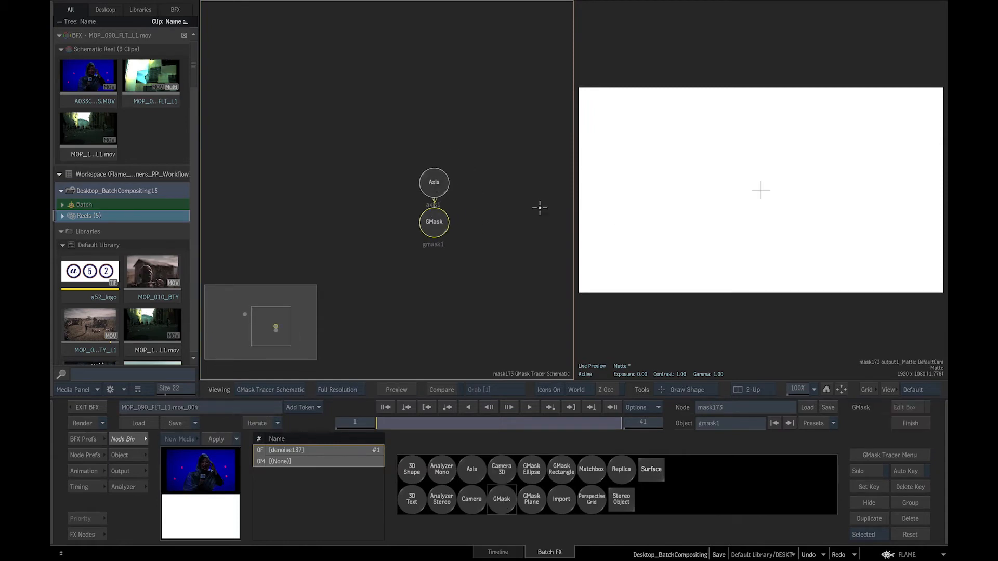
{"action": "key", "text": "F8"}
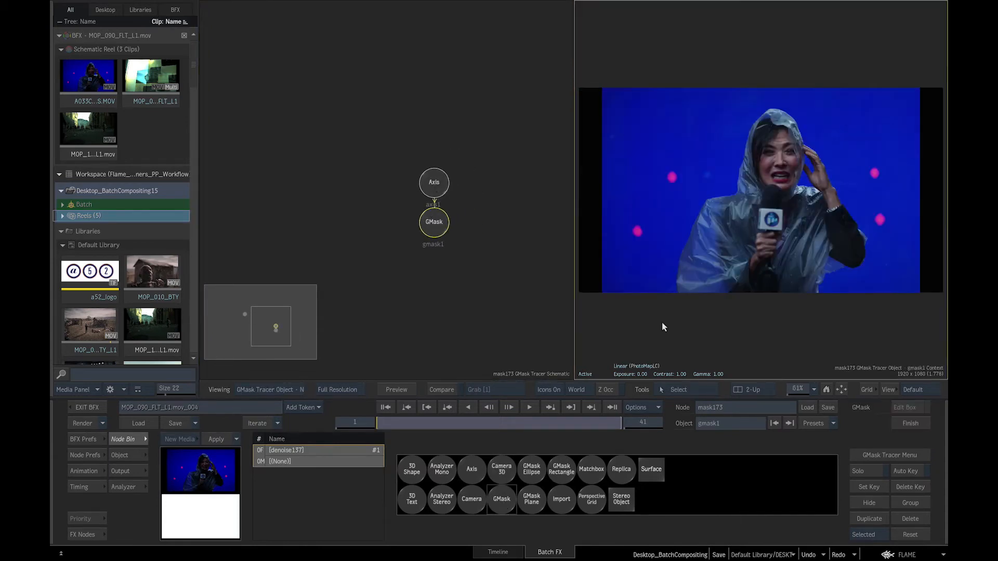
Step: Add a Tracer analysis to the GMask, placing the background picker on the blue beside the raised hand and the foreground picker below the microphone head
{"action": "left_click", "coordinate": [130, 456]}
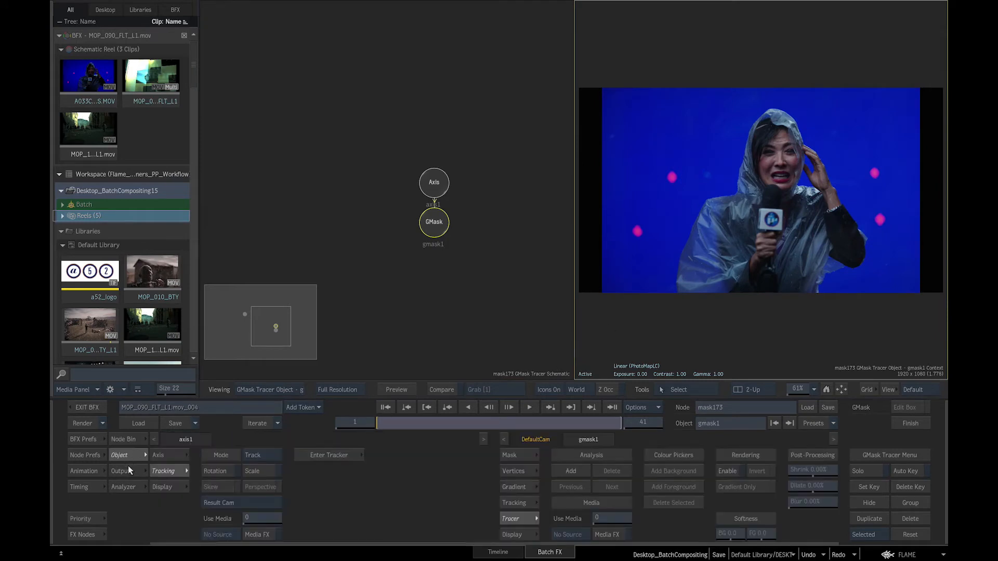
{"action": "left_click", "coordinate": [571, 471]}
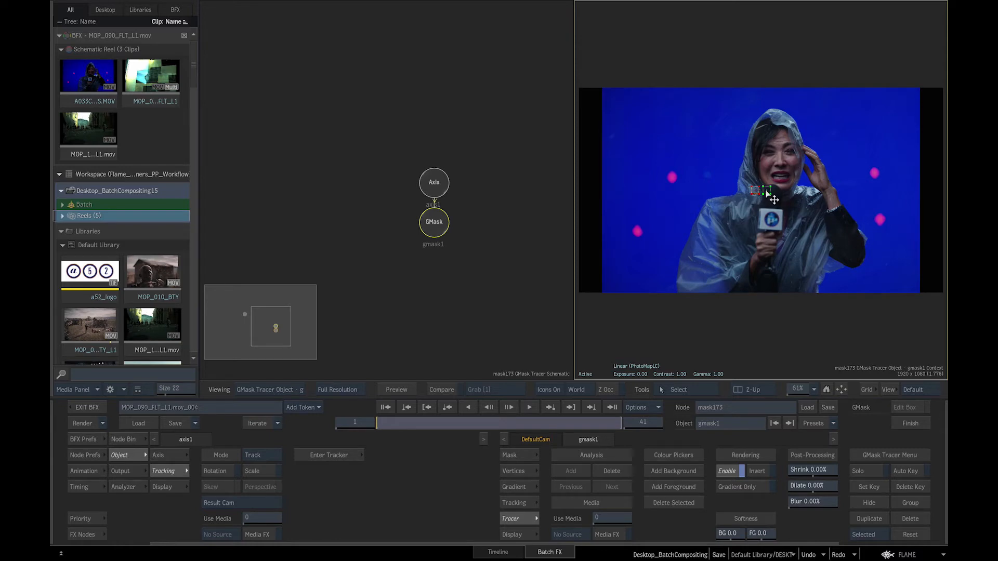
{"action": "left_click_drag", "start_coordinate": [768, 192], "coordinate": [845, 137]}
{"action": "left_click_drag", "start_coordinate": [758, 194], "coordinate": [769, 247]}
Step: Show the Tracer's keyer view and enlarge both the background and foreground picker boxes
{"action": "key", "text": "F8"}
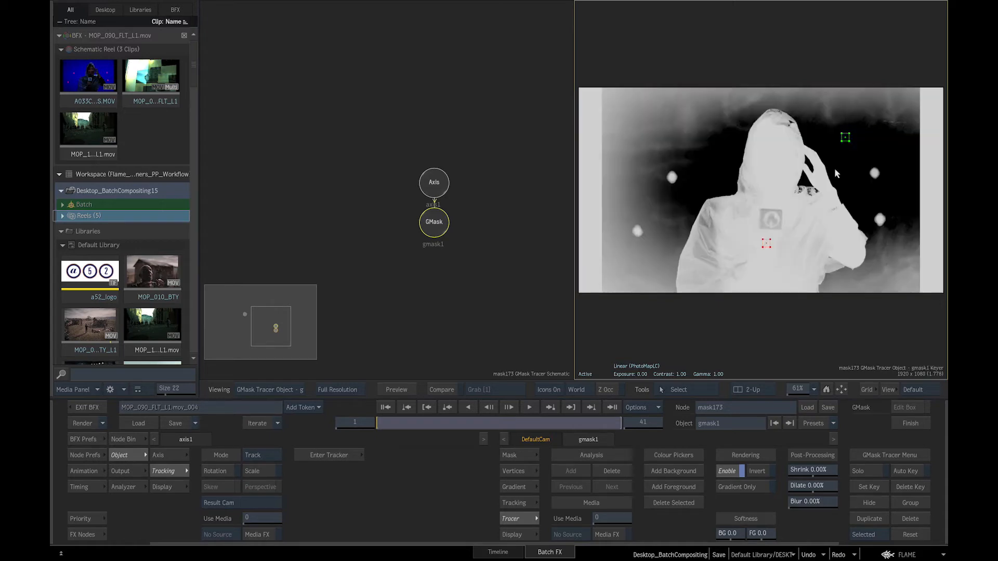
{"action": "left_click_drag", "start_coordinate": [850, 141], "coordinate": [863, 153]}
{"action": "mouse_move", "coordinate": [770, 248]}
{"action": "left_mouse_down"}
{"action": "mouse_move", "coordinate": [786, 256]}
{"action": "mouse_move", "coordinate": [771, 248]}
{"action": "left_mouse_up"}
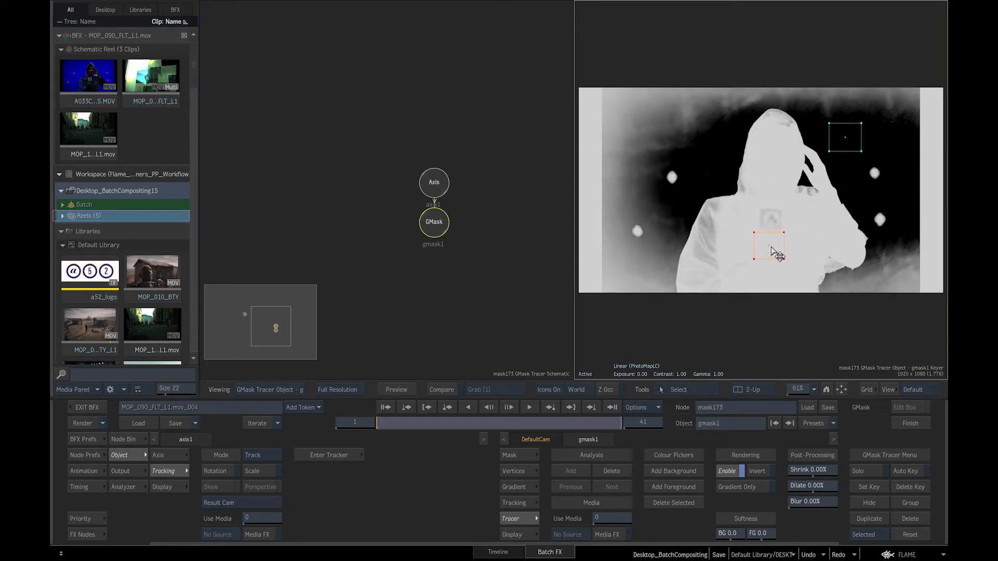
Step: Add a background picker on the lower-left blue screen and a foreground picker at the microphone logo's edge, with softness BG 1.0 and FG 1.2
{"action": "left_click", "coordinate": [662, 471]}
{"action": "left_click_drag", "start_coordinate": [770, 193], "coordinate": [636, 271]}
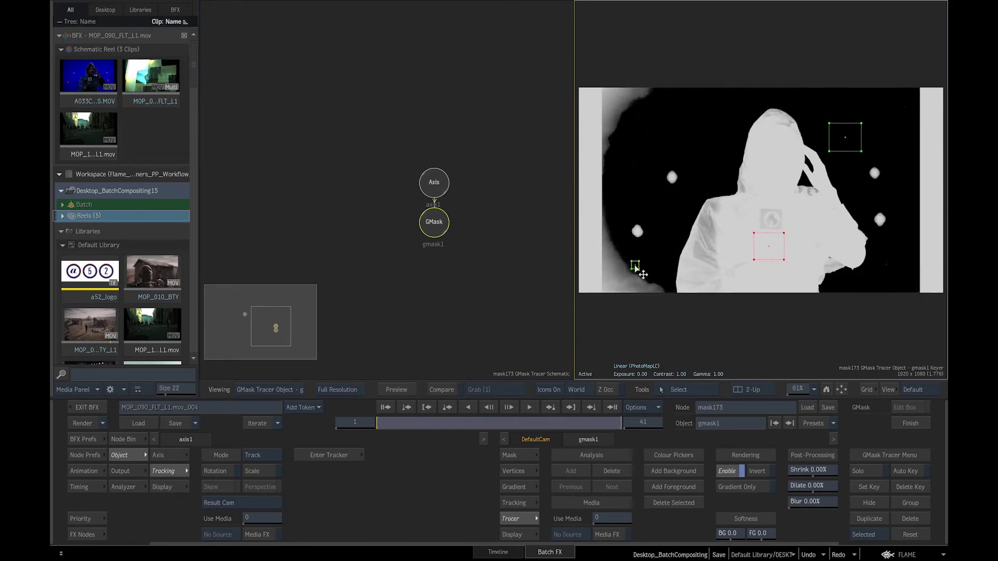
{"action": "left_click", "coordinate": [676, 488]}
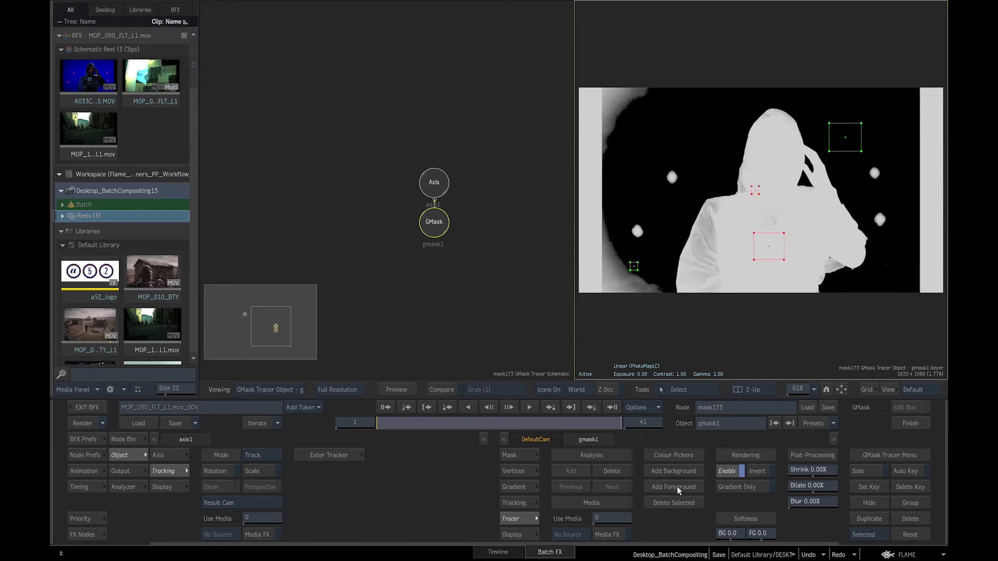
{"action": "left_click_drag", "start_coordinate": [758, 190], "coordinate": [762, 209]}
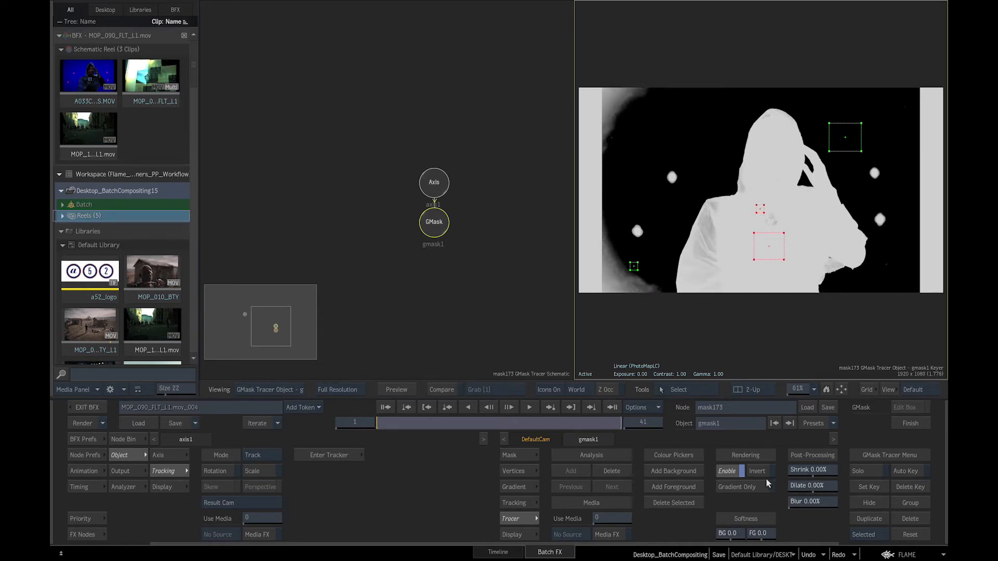
{"action": "left_click_drag", "start_coordinate": [730, 534], "coordinate": [797, 528]}
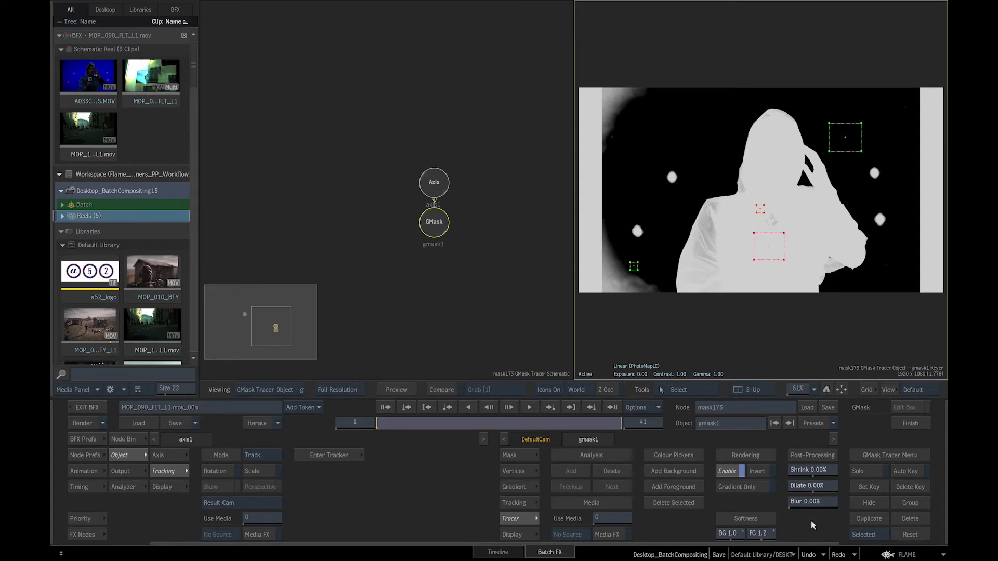
Step: Rename the GMask Tracer's render layer to output1_GmaskTracerkey and return to the Batch schematic
{"action": "left_click", "coordinate": [124, 471]}
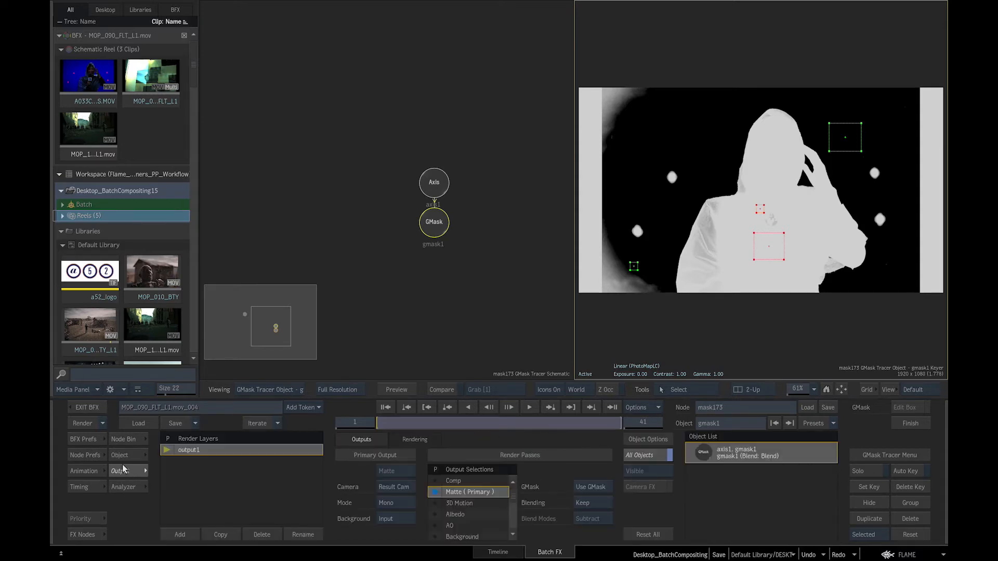
{"action": "left_click", "coordinate": [303, 535]}
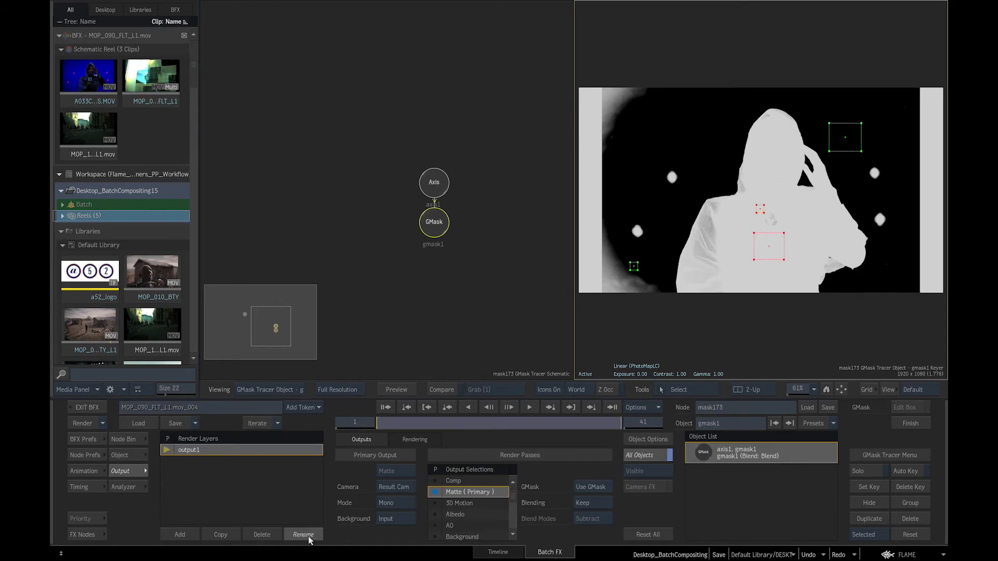
{"action": "type", "text": "_Gmas"}
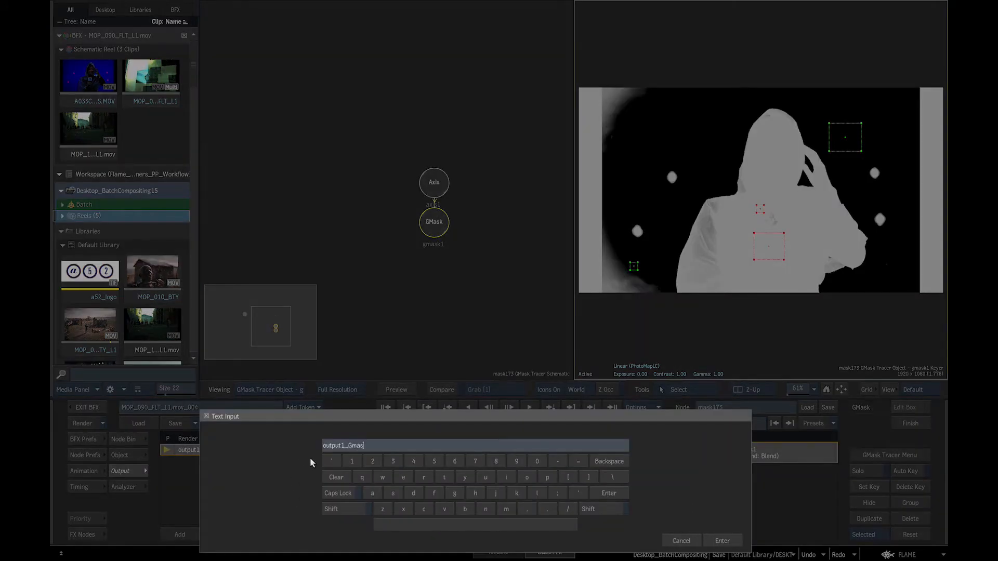
{"action": "type", "text": "kTracerkey"}
{"action": "left_click", "coordinate": [717, 543]}
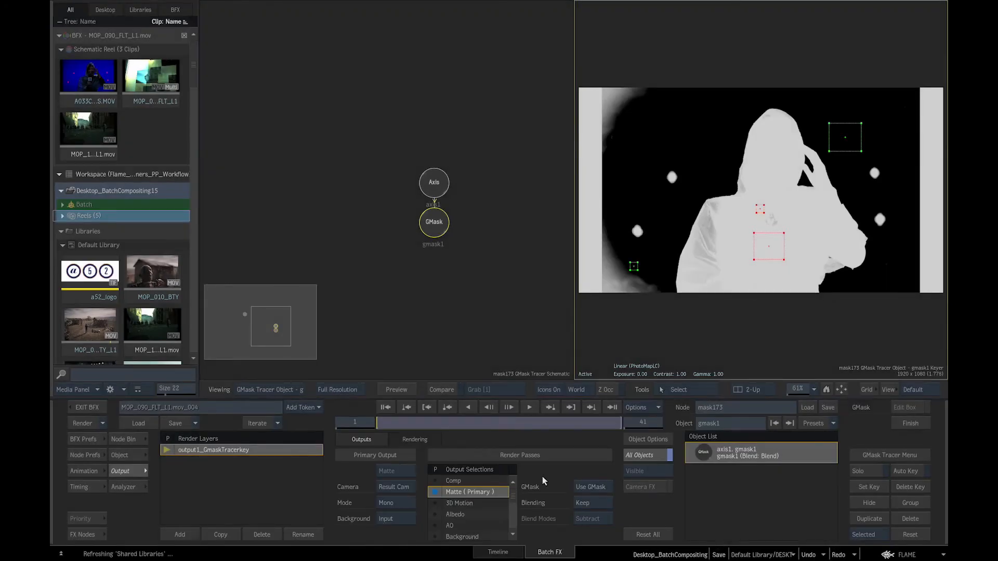
{"action": "left_click", "coordinate": [477, 360]}
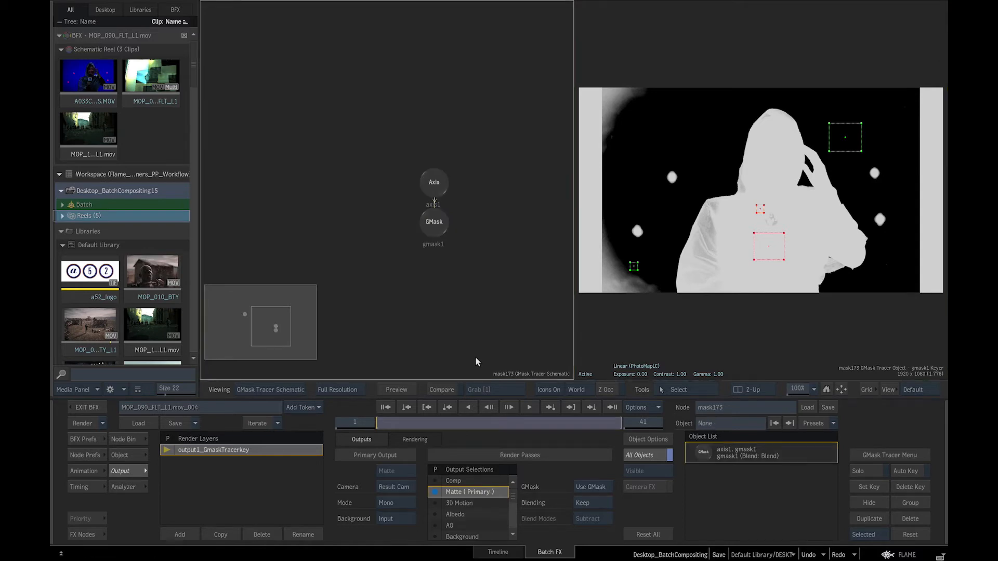
{"action": "key", "text": "Escape"}
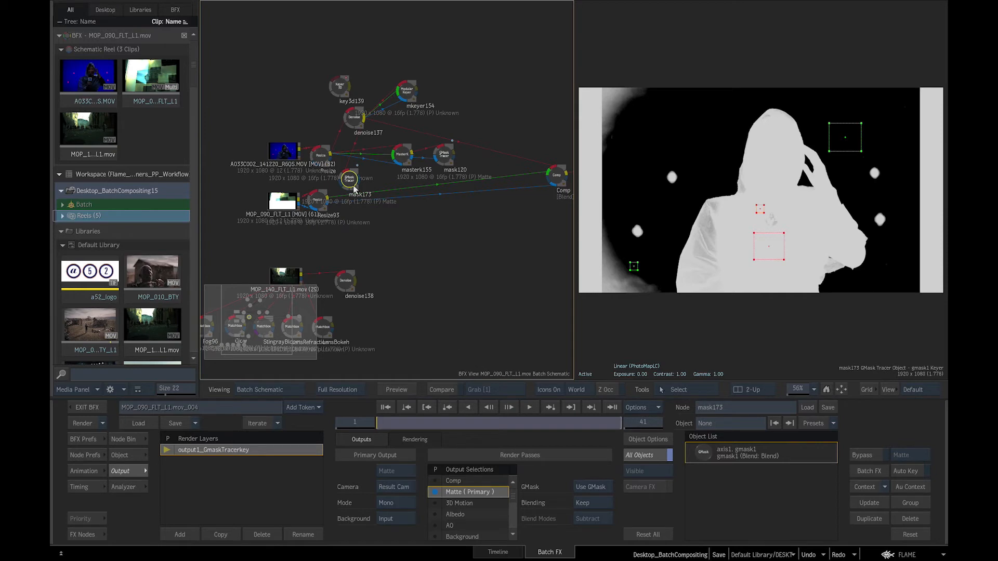
Step: Rearrange the keying nodes above denoise137, placing key3d139 and mkeyer154 side by side and mask173 apart from them
{"action": "left_click_drag", "start_coordinate": [356, 187], "coordinate": [478, 97]}
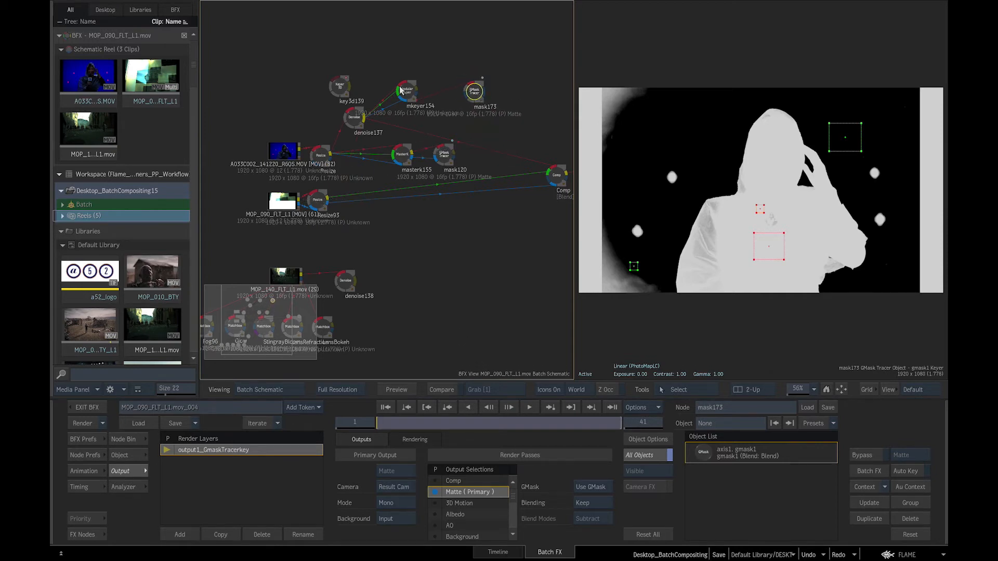
{"action": "left_click_drag", "start_coordinate": [406, 90], "coordinate": [379, 80]}
{"action": "mouse_move", "coordinate": [476, 94]}
{"action": "left_mouse_down"}
{"action": "mouse_move", "coordinate": [476, 71]}
{"action": "mouse_move", "coordinate": [477, 90]}
{"action": "left_mouse_up"}
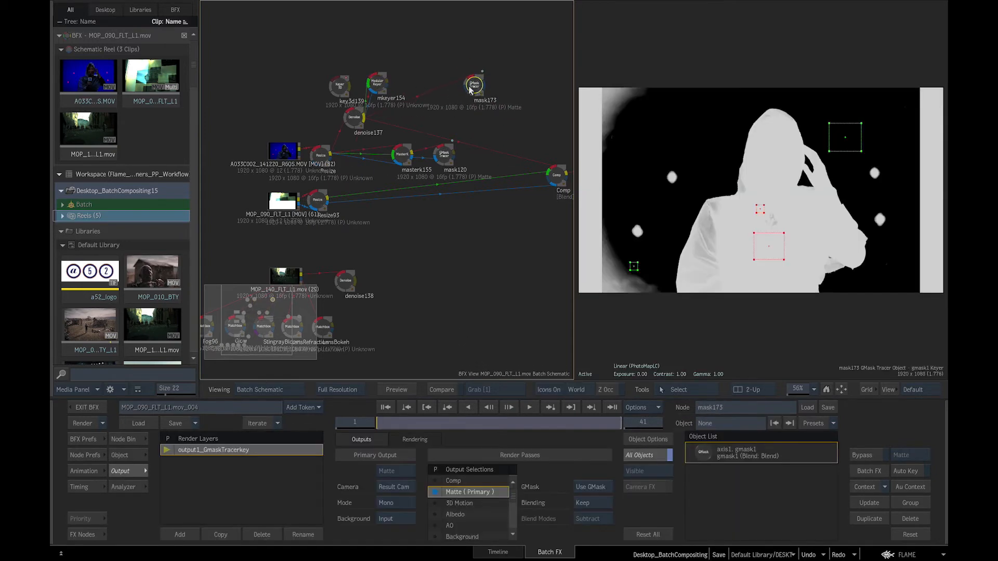
{"action": "left_click_drag", "start_coordinate": [343, 86], "coordinate": [332, 66]}
{"action": "left_click_drag", "start_coordinate": [379, 88], "coordinate": [379, 68]}
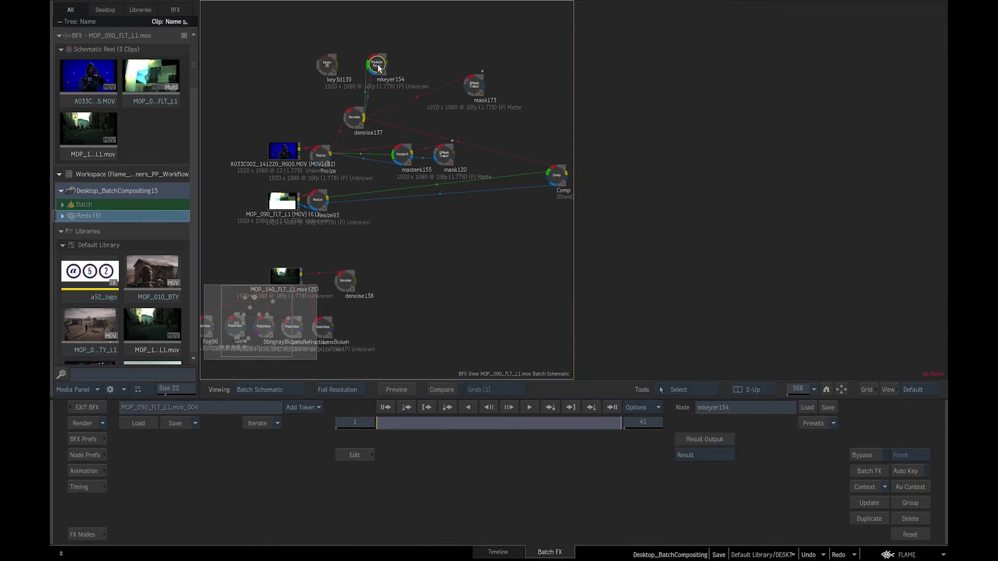
Step: Draw a compass named Other_Keyers around key3d139 and mkeyer154, and move it higher in the schematic
{"action": "left_click", "coordinate": [686, 393]}
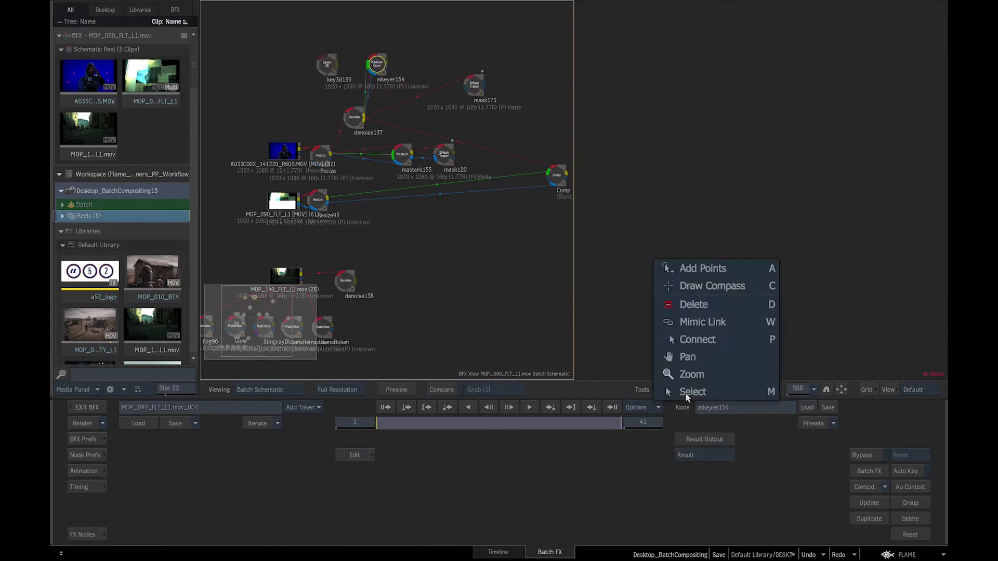
{"action": "left_click", "coordinate": [709, 290]}
{"action": "mouse_move", "coordinate": [285, 35]}
{"action": "left_mouse_down"}
{"action": "mouse_move", "coordinate": [397, 107]}
{"action": "mouse_move", "coordinate": [413, 103]}
{"action": "left_mouse_up"}
{"action": "type", "text": "O"}
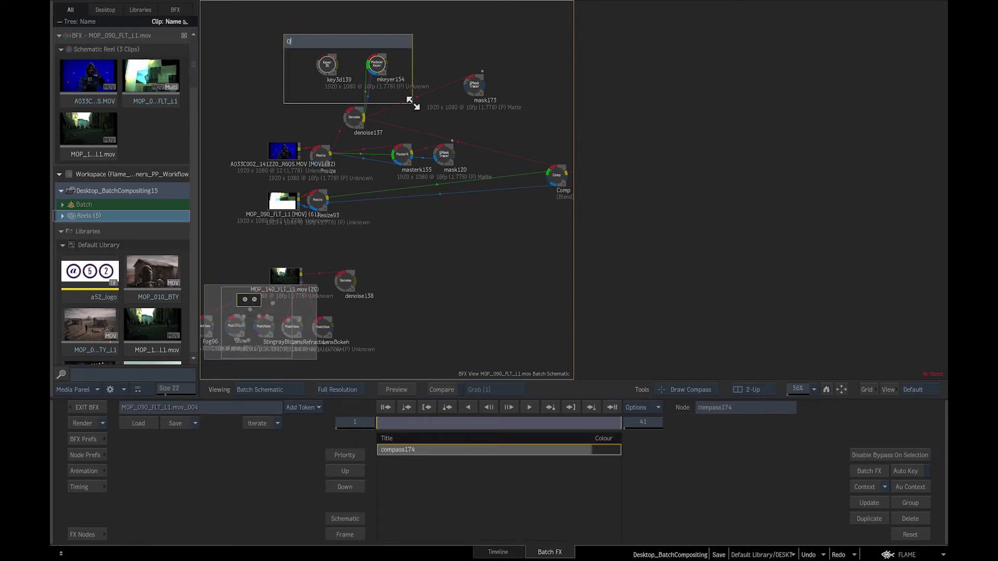
{"action": "type", "text": "ther Keyers"}
{"action": "key", "text": "Return"}
{"action": "left_click_drag", "start_coordinate": [367, 41], "coordinate": [375, 21]}
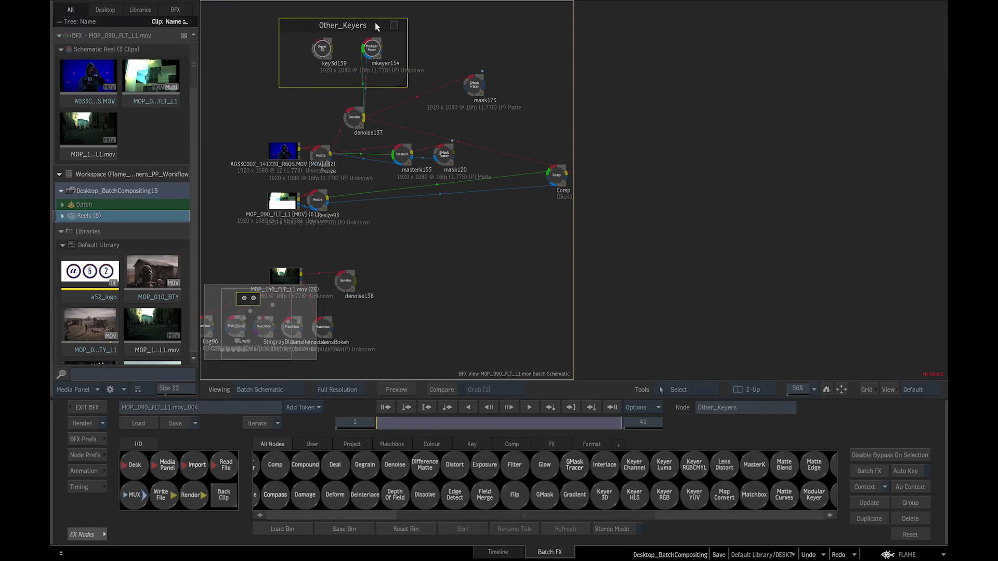
Step: Move mask173 up level with the Other_Keyers compass and draw a compass named GMaskTracerKey around it
{"action": "left_click", "coordinate": [466, 87]}
{"action": "mouse_move", "coordinate": [467, 90]}
{"action": "left_mouse_down"}
{"action": "mouse_move", "coordinate": [467, 101]}
{"action": "mouse_move", "coordinate": [475, 54]}
{"action": "left_mouse_up"}
{"action": "key", "text": "shift+c"}
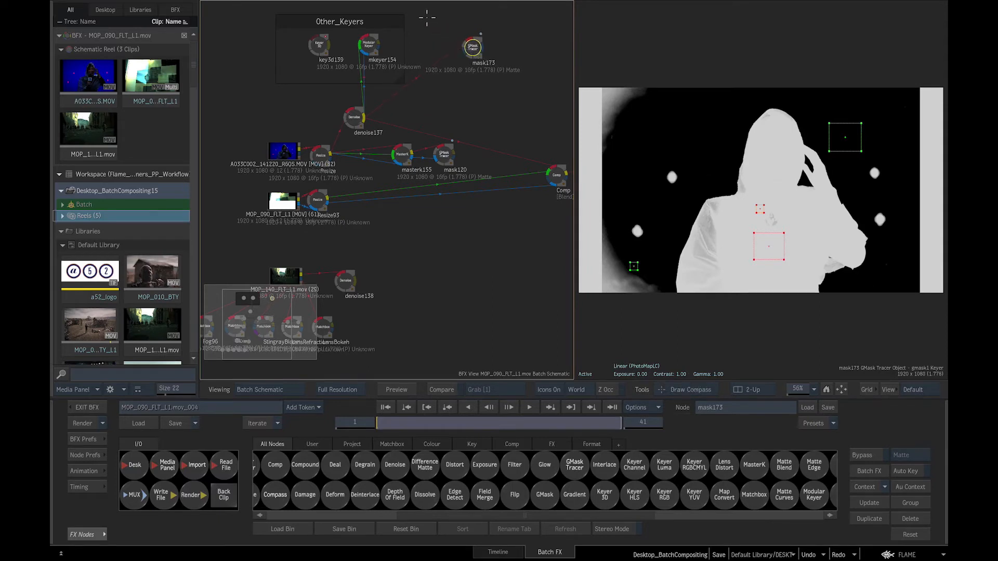
{"action": "left_click_drag", "start_coordinate": [529, 77], "coordinate": [530, 83]}
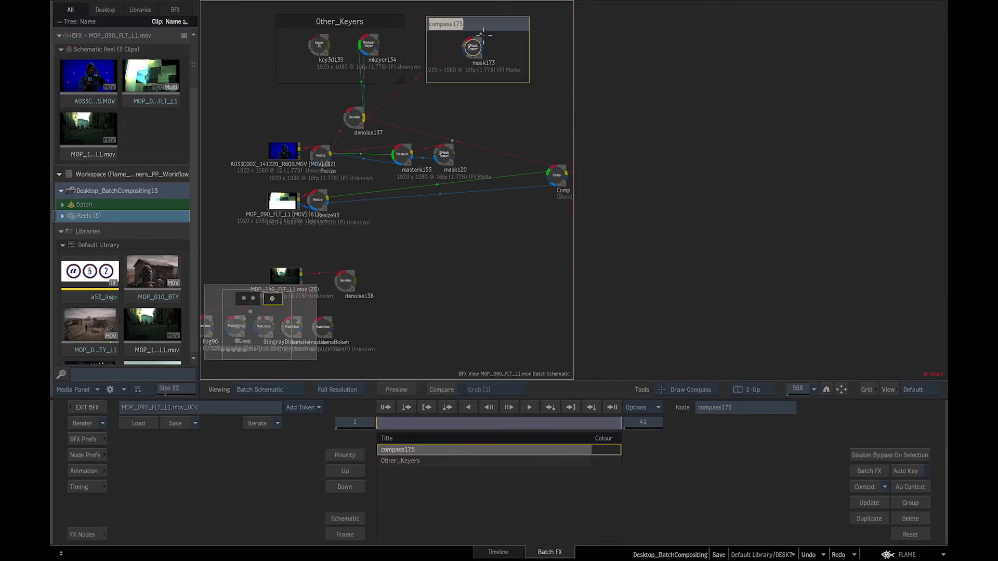
{"action": "type", "text": "GMaskTracerKey"}
{"action": "key", "text": "Return"}
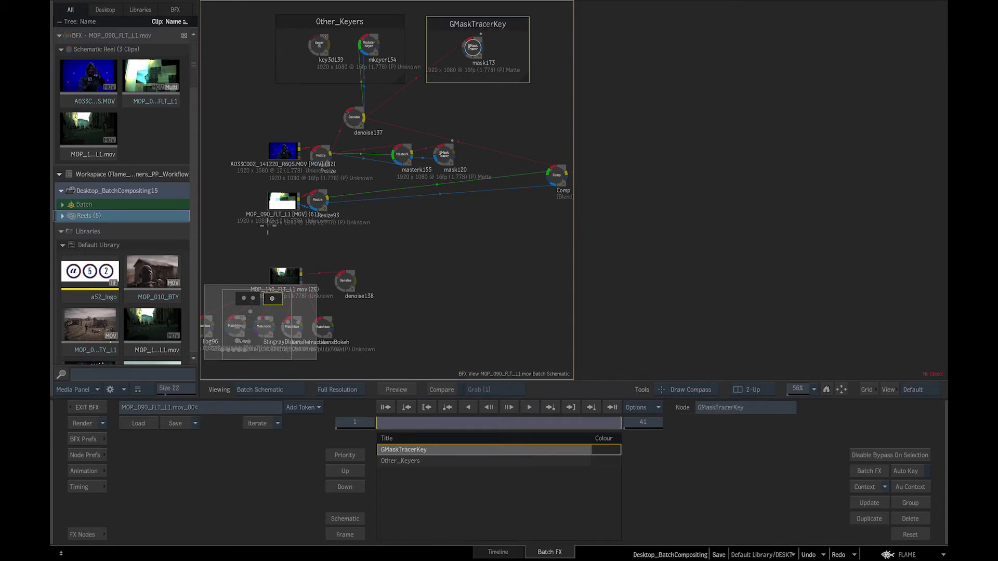
Step: Draw a compass named ToolsExamples around the five Matchbox nodes from Fog96 to LensBokeh, and move it down away from the MOP_140 clip
{"action": "left_click_drag", "start_coordinate": [391, 292], "coordinate": [457, 192]}
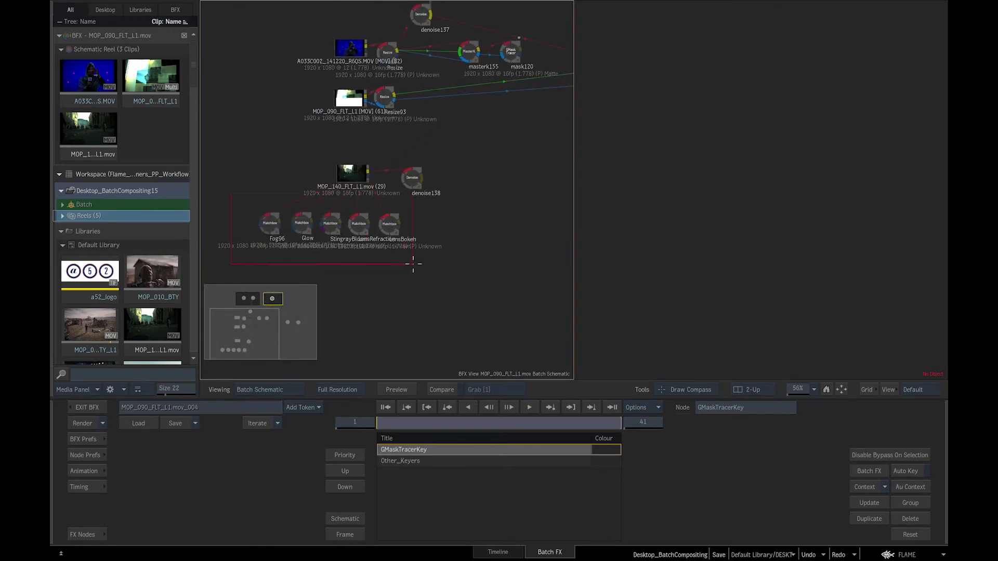
{"action": "left_click_drag", "start_coordinate": [413, 264], "coordinate": [411, 263]}
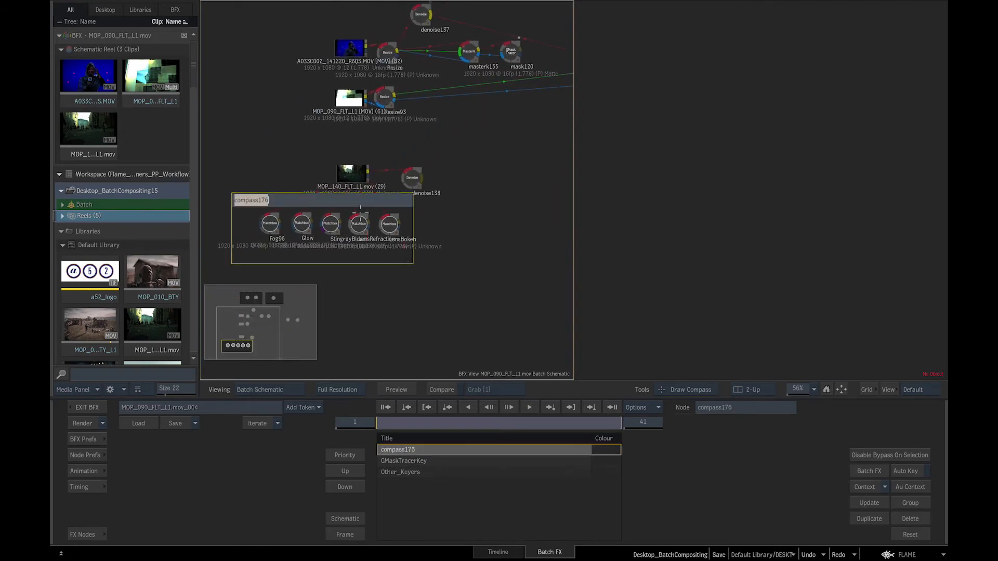
{"action": "type", "text": "ToolsExamples"}
{"action": "key", "text": "Return"}
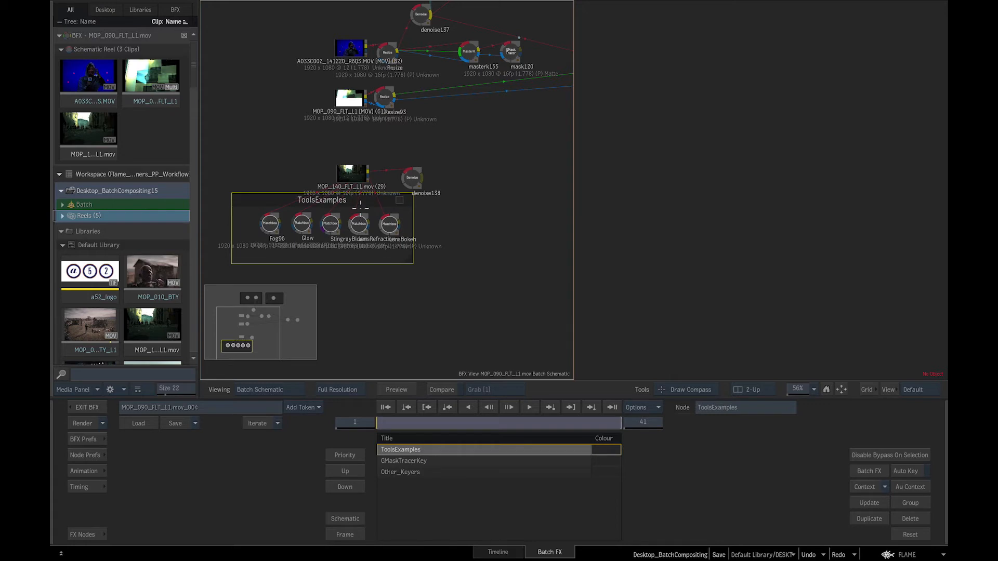
{"action": "key", "text": "Escape"}
{"action": "mouse_move", "coordinate": [360, 206]}
{"action": "left_mouse_down"}
{"action": "mouse_move", "coordinate": [337, 279]}
{"action": "mouse_move", "coordinate": [348, 268]}
{"action": "left_mouse_up"}
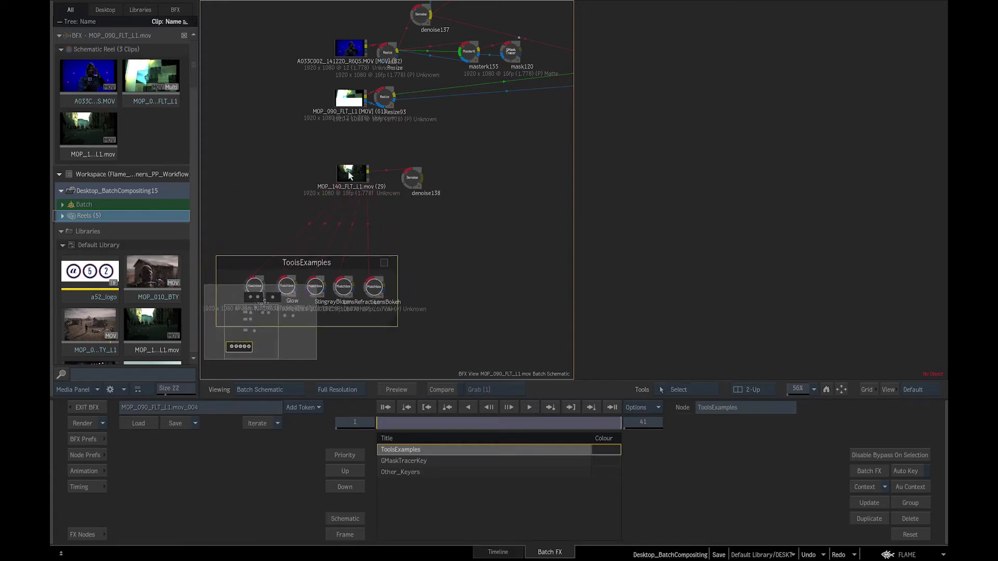
Step: Draw a compass named Background around the MOP_140_FLT_L1.mov clip and denoise138, and colour it dark blue
{"action": "key", "text": "c"}
{"action": "left_click_drag", "start_coordinate": [310, 146], "coordinate": [442, 218]}
{"action": "type", "text": "Background"}
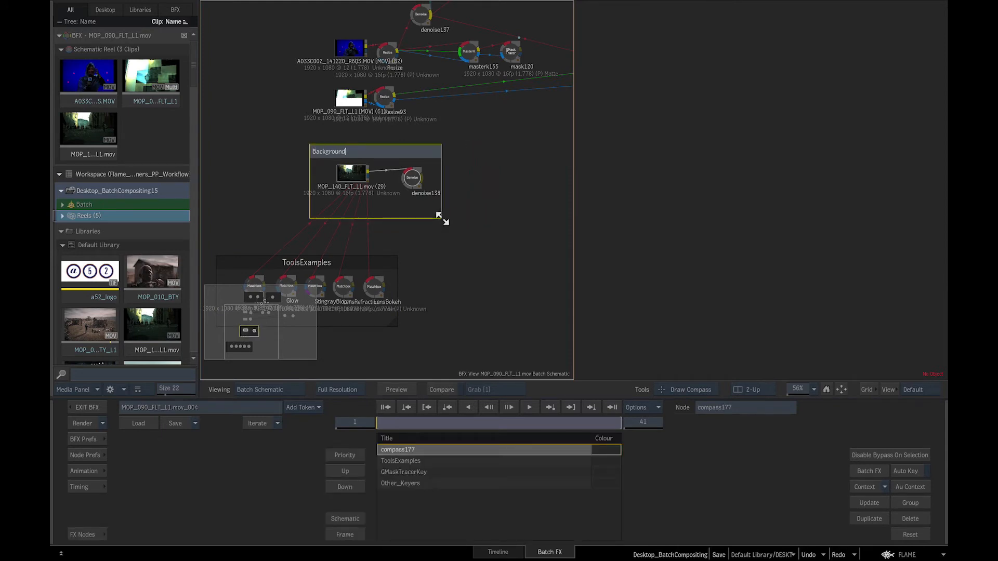
{"action": "key", "text": "Return"}
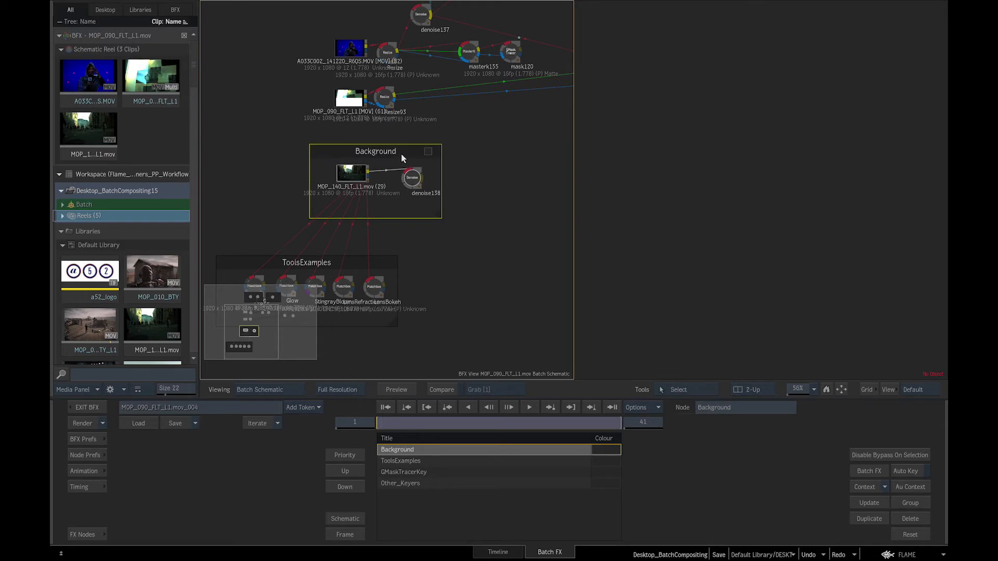
{"action": "left_click", "coordinate": [428, 151]}
{"action": "mouse_move", "coordinate": [410, 364]}
{"action": "left_mouse_down"}
{"action": "mouse_move", "coordinate": [417, 368]}
{"action": "mouse_move", "coordinate": [369, 368]}
{"action": "mouse_move", "coordinate": [392, 367]}
{"action": "left_mouse_up"}
{"action": "left_click", "coordinate": [528, 390]}
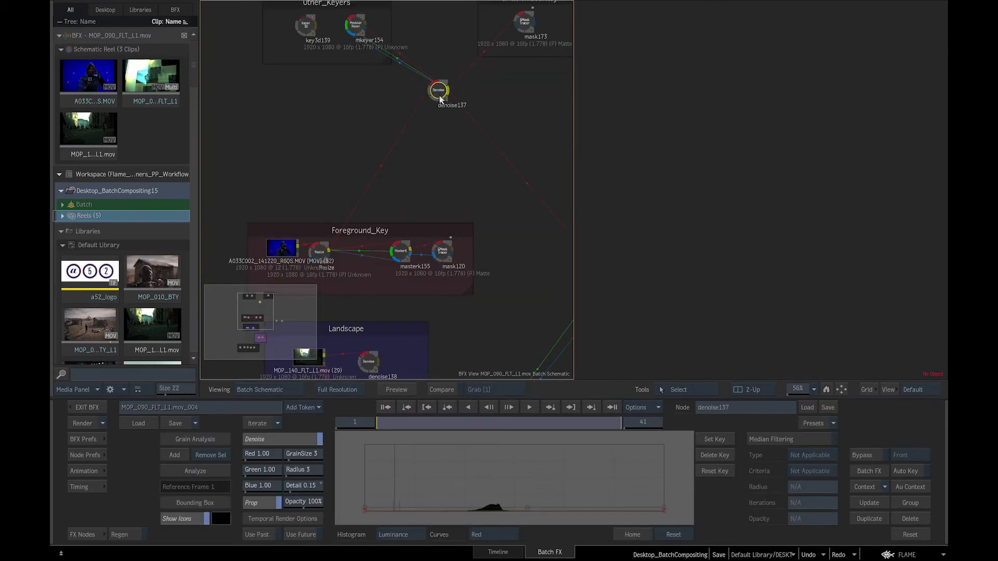
Step: Add a Colour Curves node below denoise137, feed it from the denoise output, and open its settings
{"action": "left_click_drag", "start_coordinate": [439, 99], "coordinate": [439, 107]}
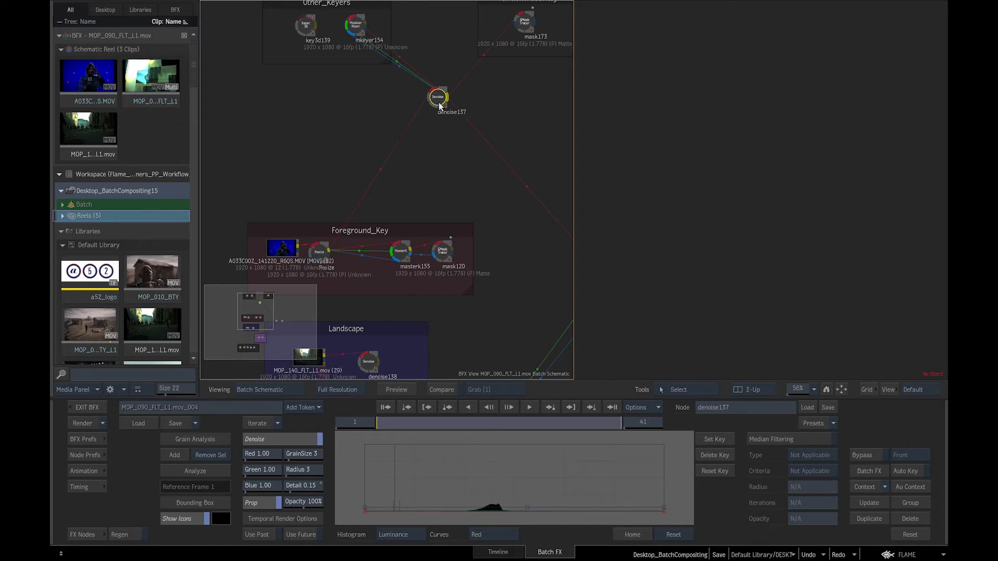
{"action": "left_click", "coordinate": [95, 532]}
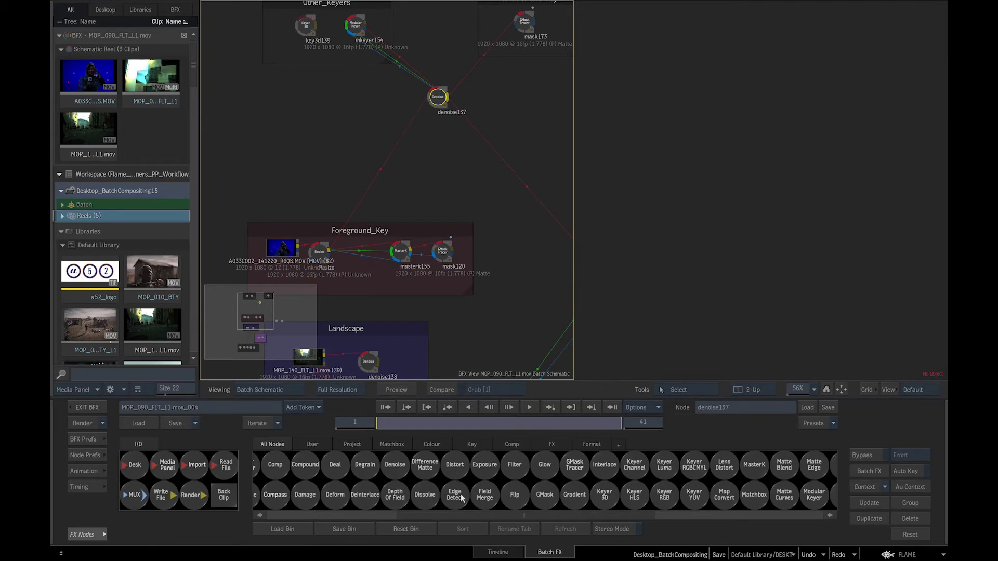
{"action": "key", "text": "c"}
{"action": "left_click_drag", "start_coordinate": [480, 496], "coordinate": [460, 166]}
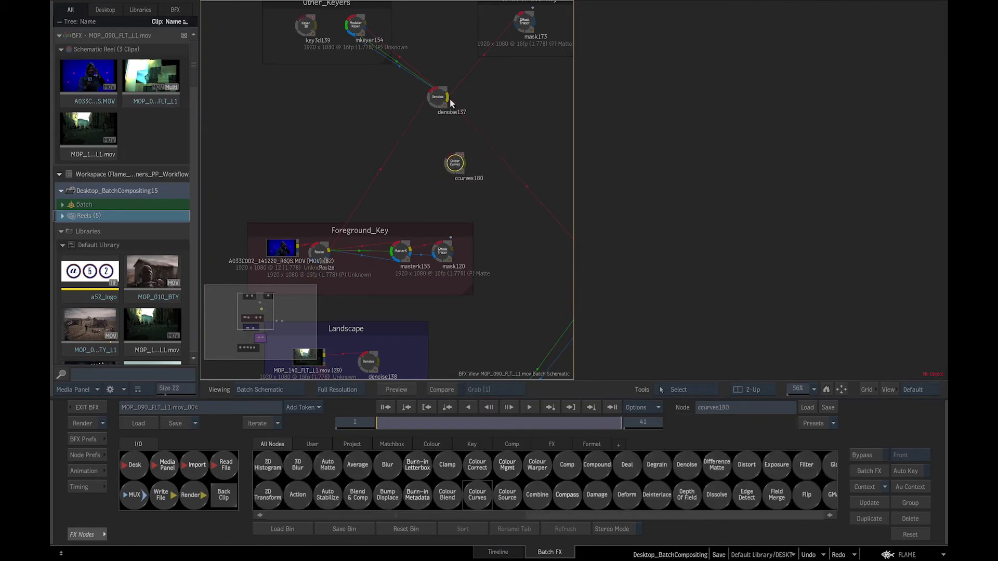
{"action": "left_click_drag", "start_coordinate": [450, 101], "coordinate": [419, 107]}
{"action": "left_click", "coordinate": [456, 164]}
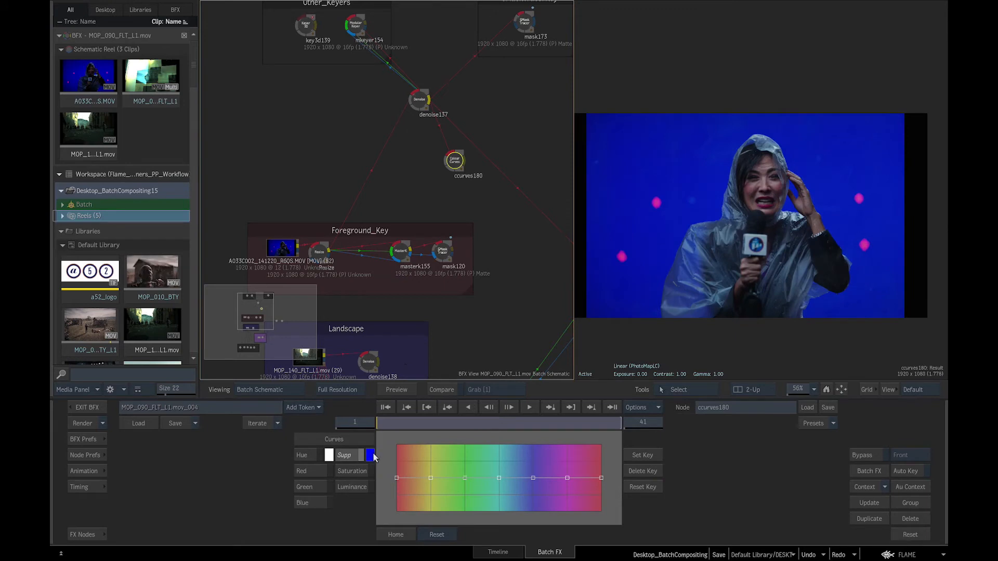
Step: Sample the bluescreen as the Colour Curves suppression colour and lower the blue point of the suppression curve slightly
{"action": "left_click", "coordinate": [370, 456]}
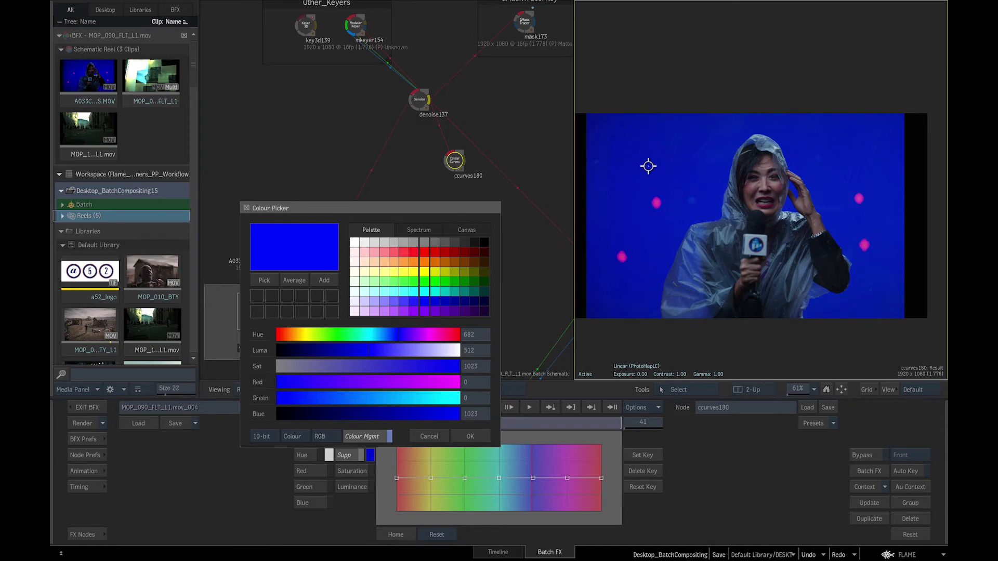
{"action": "left_click", "coordinate": [664, 178]}
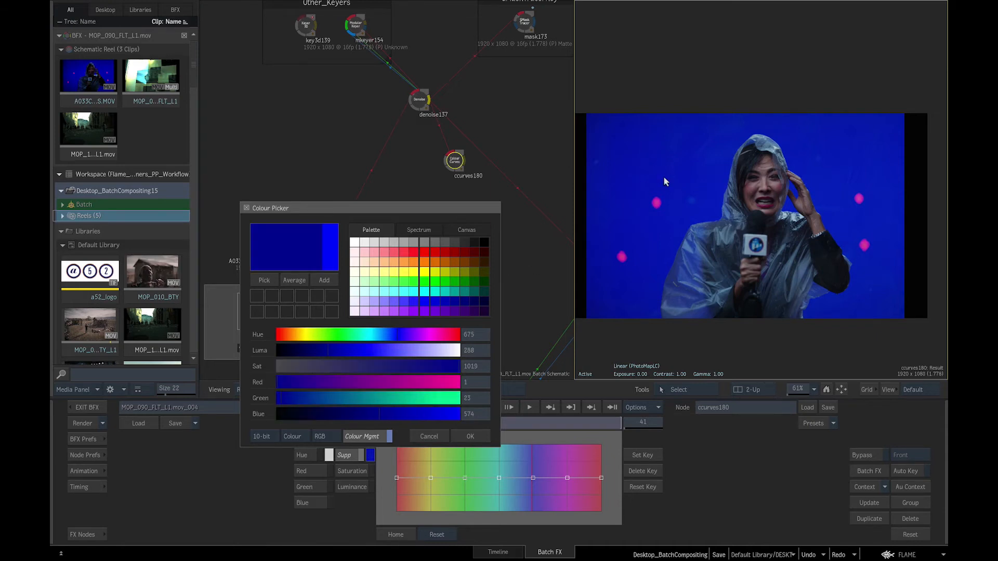
{"action": "left_click", "coordinate": [468, 438]}
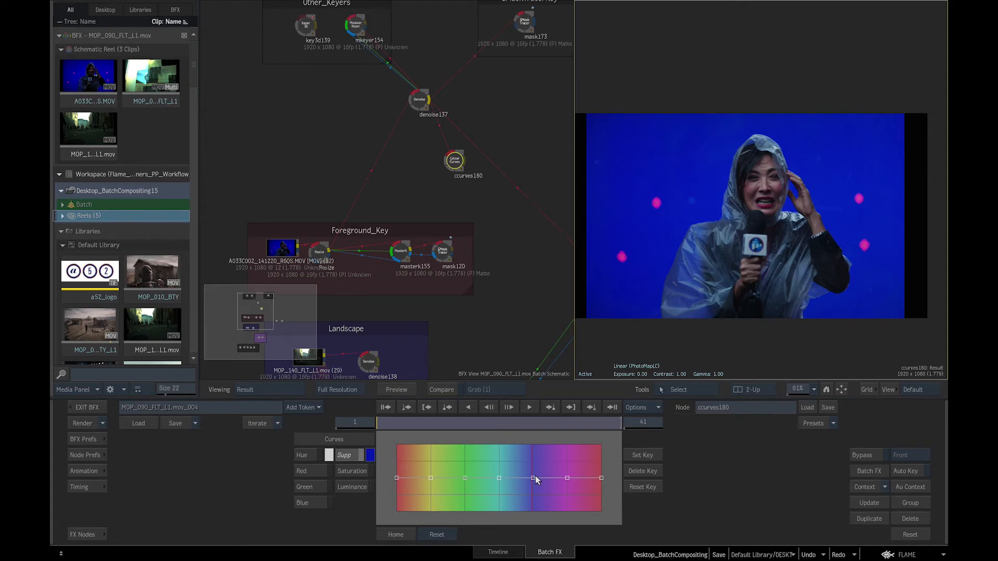
{"action": "left_click_drag", "start_coordinate": [536, 479], "coordinate": [532, 488]}
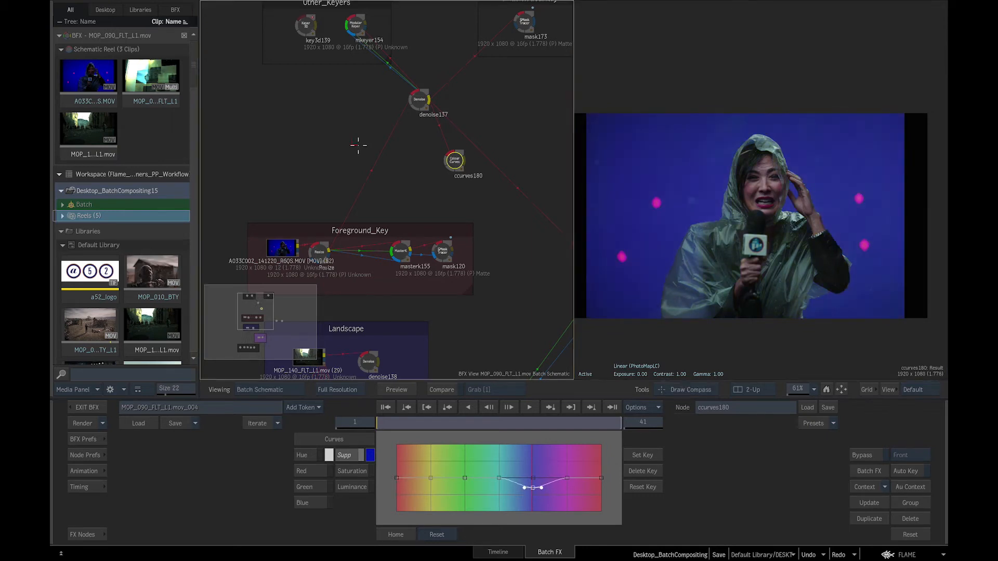
Step: Draw a compass named Foreground around the Colour Curves node and tint it dark yellow with hue 154 and saturation 244
{"action": "left_click_drag", "start_coordinate": [352, 139], "coordinate": [491, 196]}
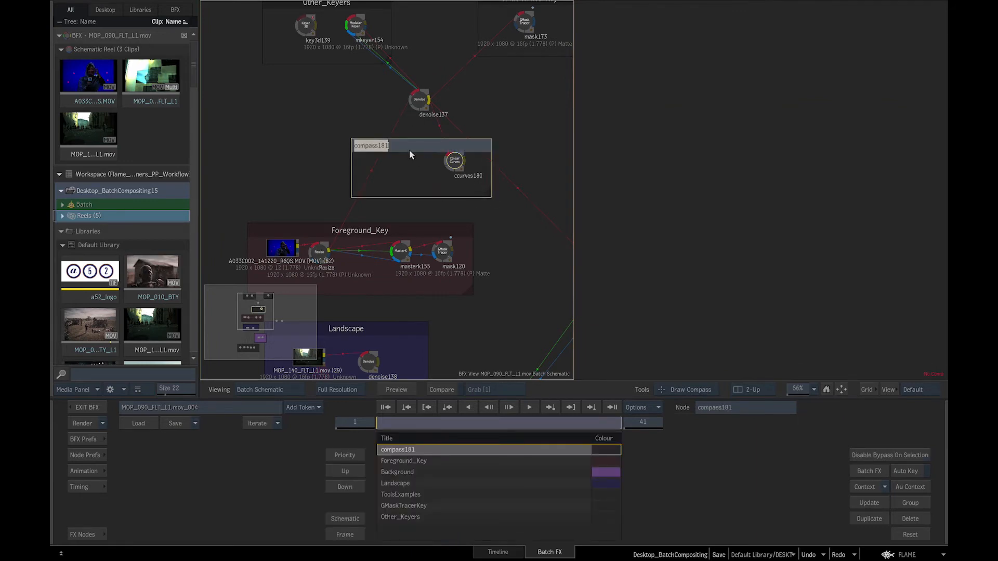
{"action": "type", "text": "Foreground"}
{"action": "key", "text": "Return"}
{"action": "left_click", "coordinate": [477, 145]}
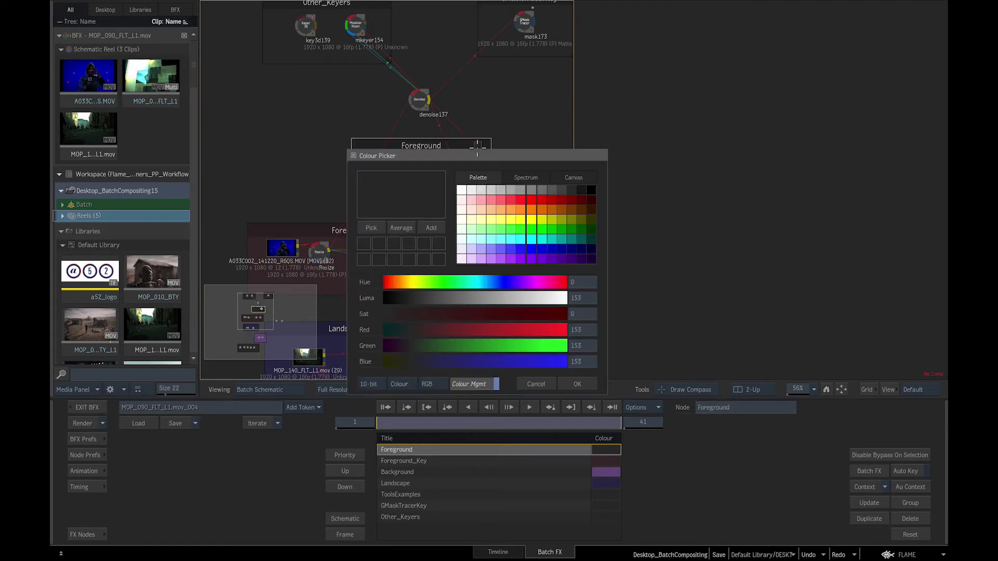
{"action": "left_click", "coordinate": [412, 282]}
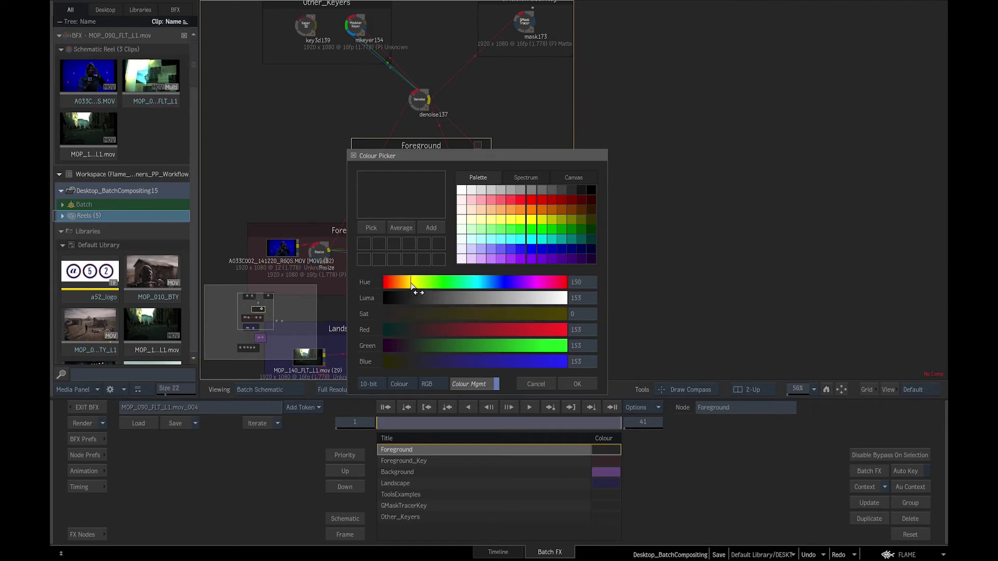
{"action": "left_click_drag", "start_coordinate": [400, 316], "coordinate": [434, 319]}
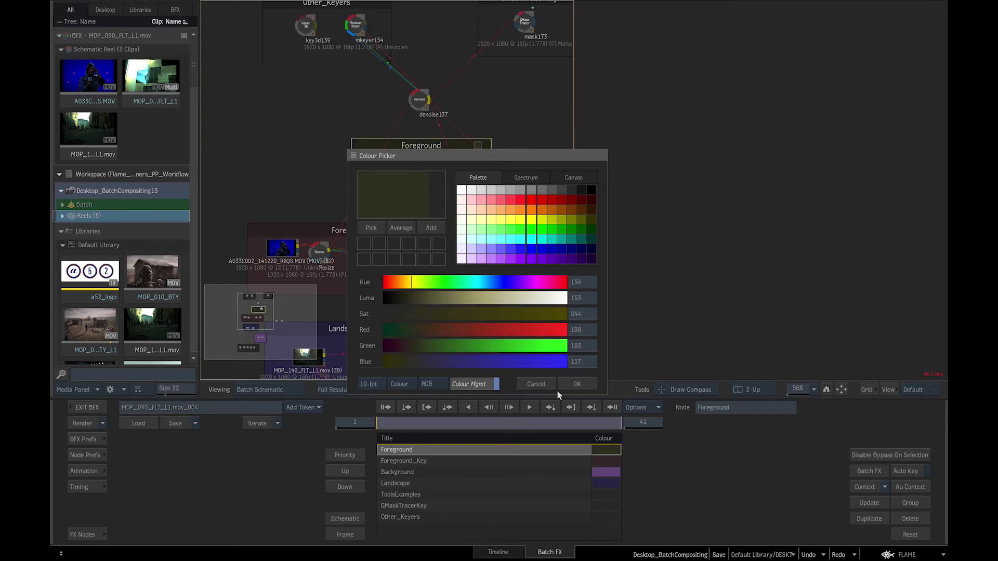
{"action": "left_click", "coordinate": [578, 385]}
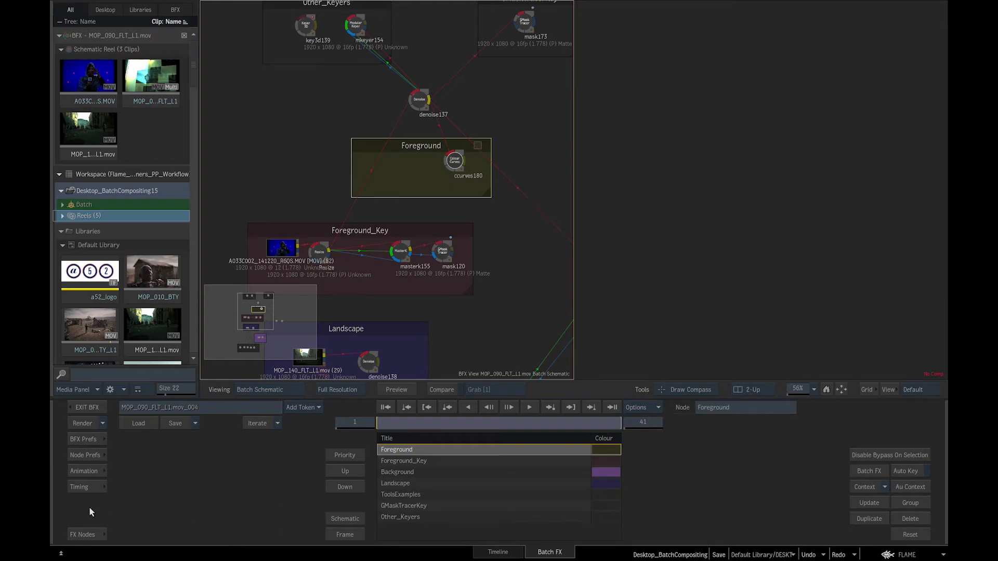
Step: Add a Pixel Spread node beside the Foreground compass, fed by the Colour Curves result and the mask120 matte
{"action": "left_click", "coordinate": [76, 536]}
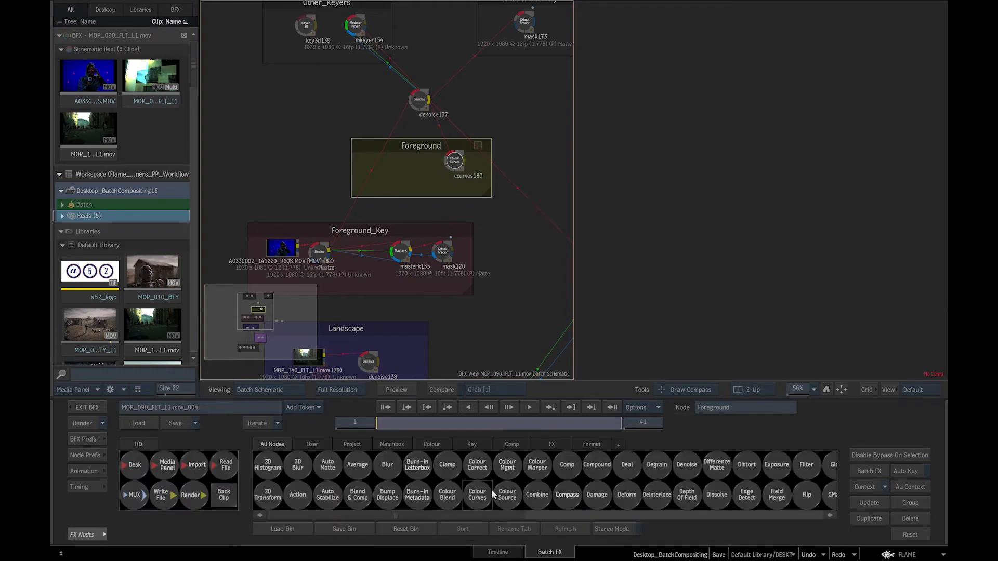
{"action": "scroll", "coordinate": [491, 489], "scroll_direction": "down", "scroll_amount": 10}
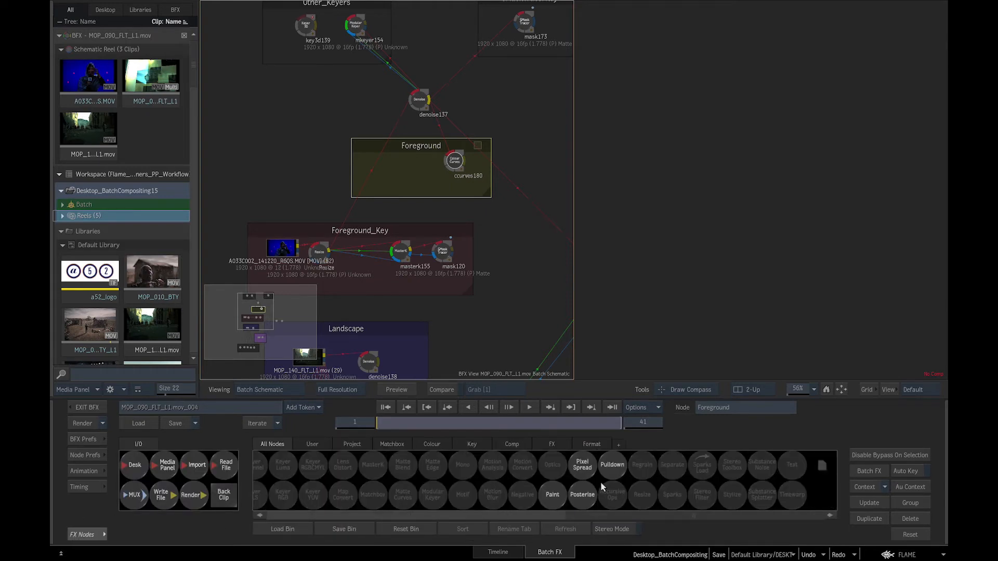
{"action": "left_click_drag", "start_coordinate": [592, 471], "coordinate": [522, 159]}
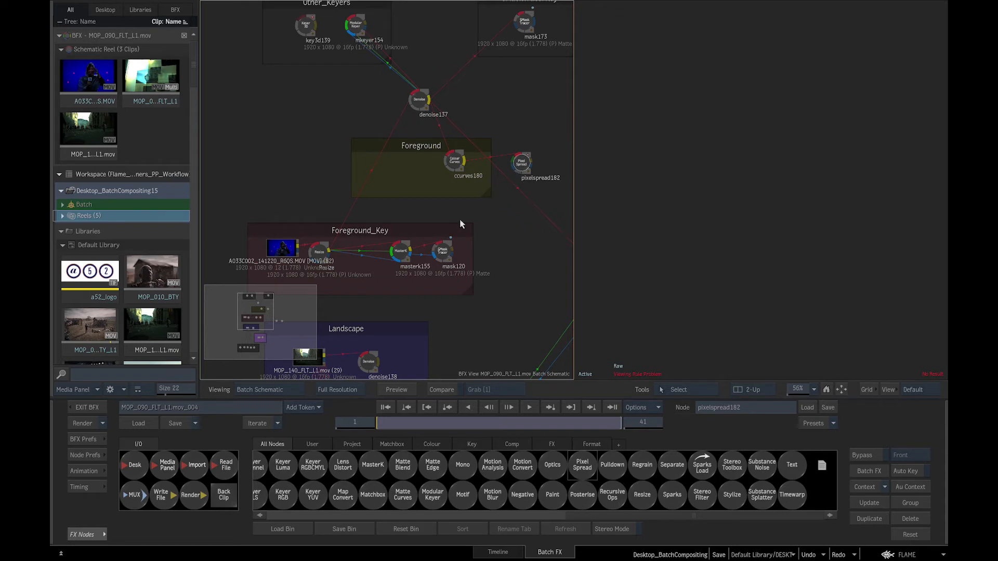
{"action": "left_click_drag", "start_coordinate": [453, 250], "coordinate": [521, 164]}
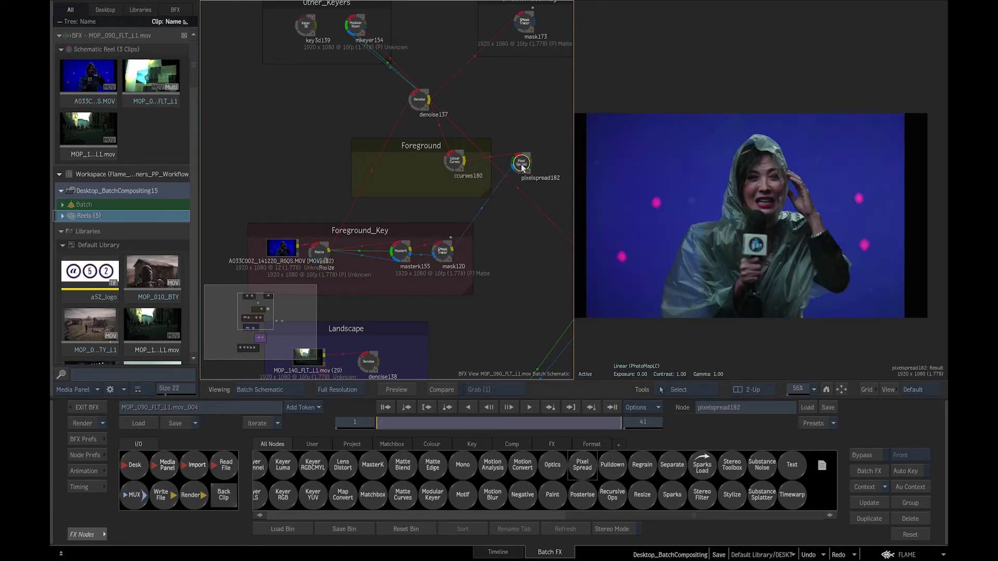
Step: Set the Parallax amount of the new Pixel Spread node to 5
{"action": "double_click", "coordinate": [522, 165]}
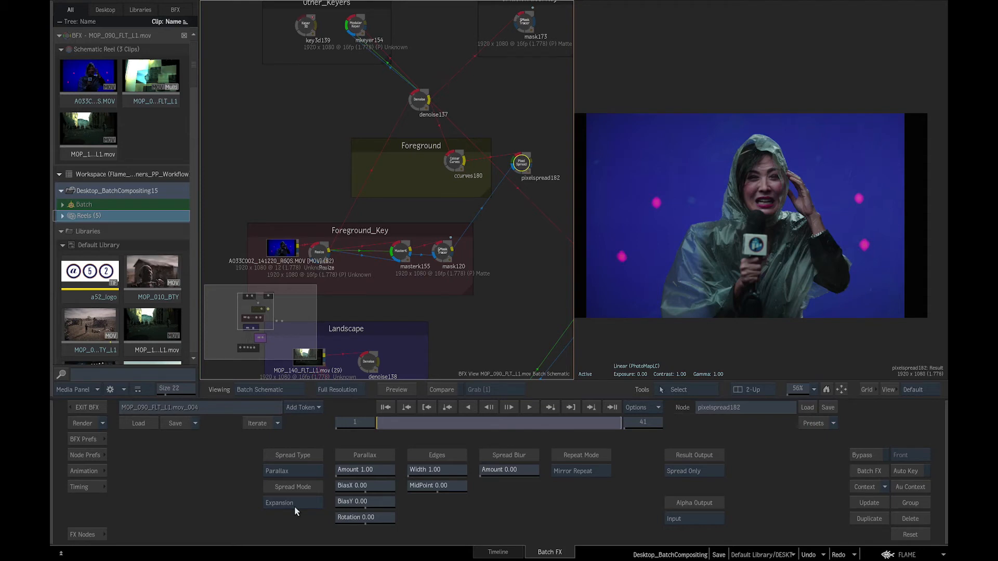
{"action": "left_click", "coordinate": [370, 471]}
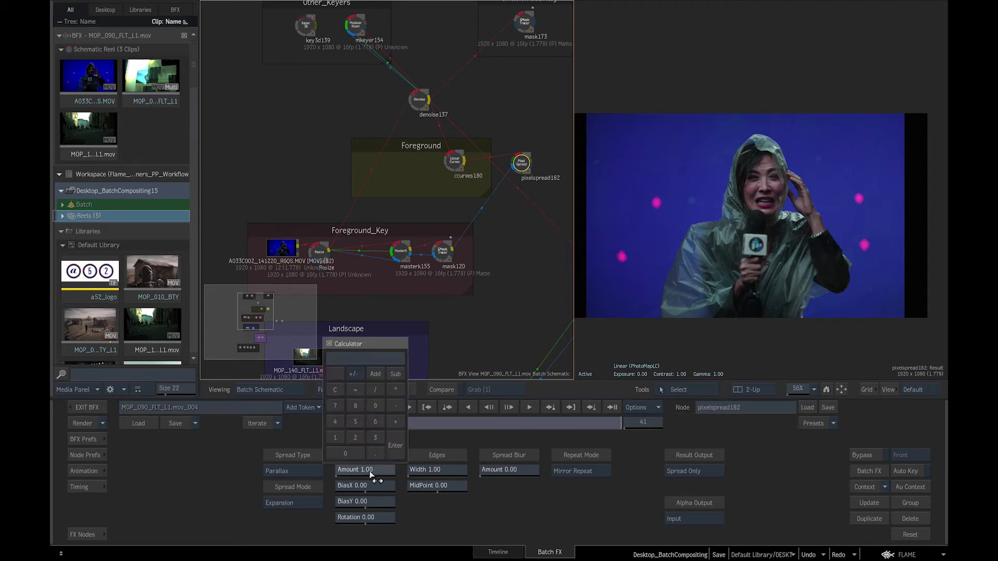
{"action": "left_click", "coordinate": [355, 422]}
{"action": "left_click", "coordinate": [390, 445]}
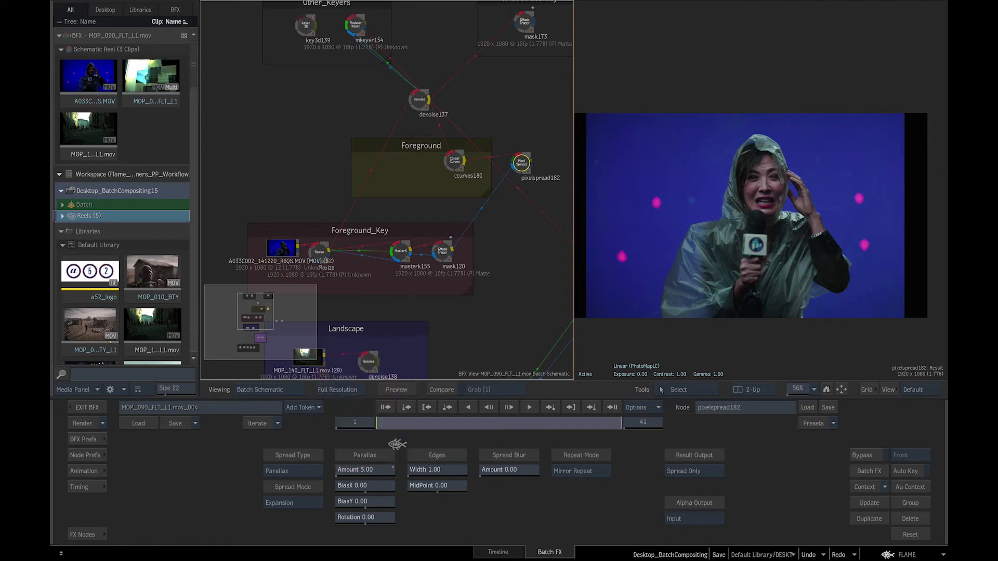
Step: Compare the Pixel Spread result with its front input, examining the edges of the woman's raincoat up close
{"action": "left_click_drag", "start_coordinate": [734, 263], "coordinate": [946, 223]}
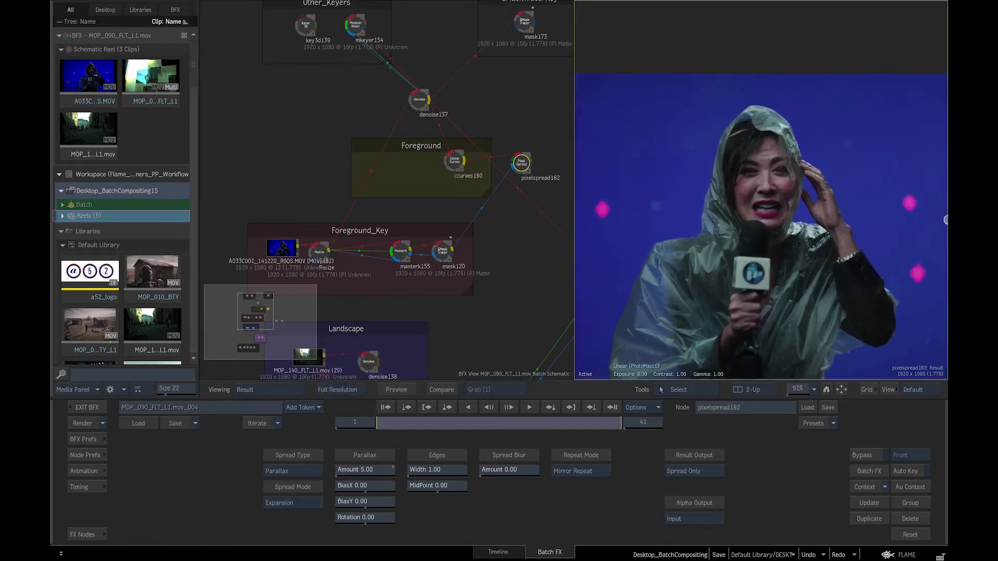
{"action": "left_click_drag", "start_coordinate": [762, 249], "coordinate": [833, 247]}
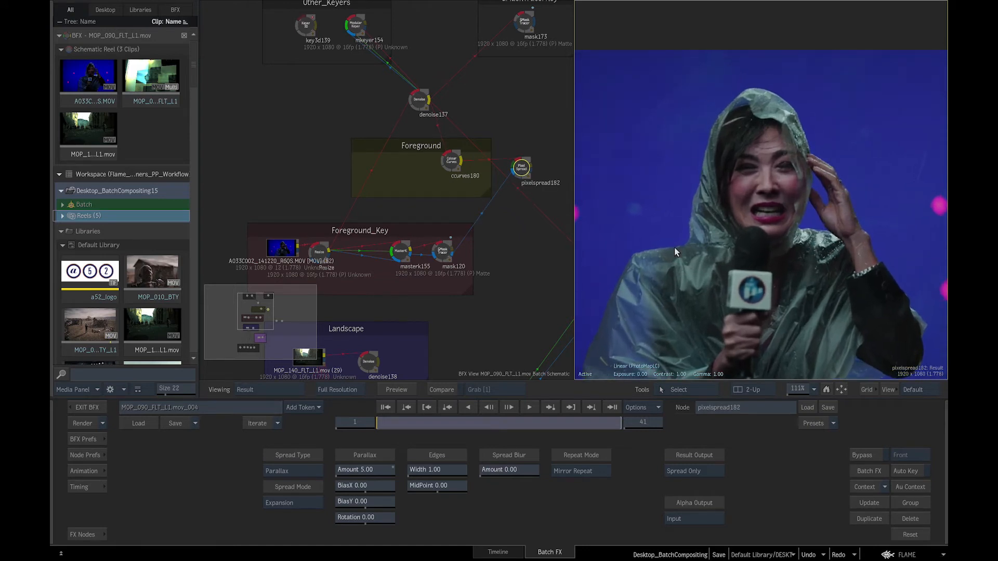
{"action": "key", "text": "F1"}
{"action": "key", "text": "F4"}
{"action": "key", "text": "F1"}
{"action": "key", "text": "F4"}
{"action": "key", "text": "F1"}
{"action": "key", "text": "F4"}
Step: Widen the Foreground compass to enclose the Pixel Spread node and reposition it below the denoise137 node
{"action": "left_click_drag", "start_coordinate": [489, 195], "coordinate": [600, 212]}
{"action": "left_click_drag", "start_coordinate": [512, 147], "coordinate": [434, 139]}
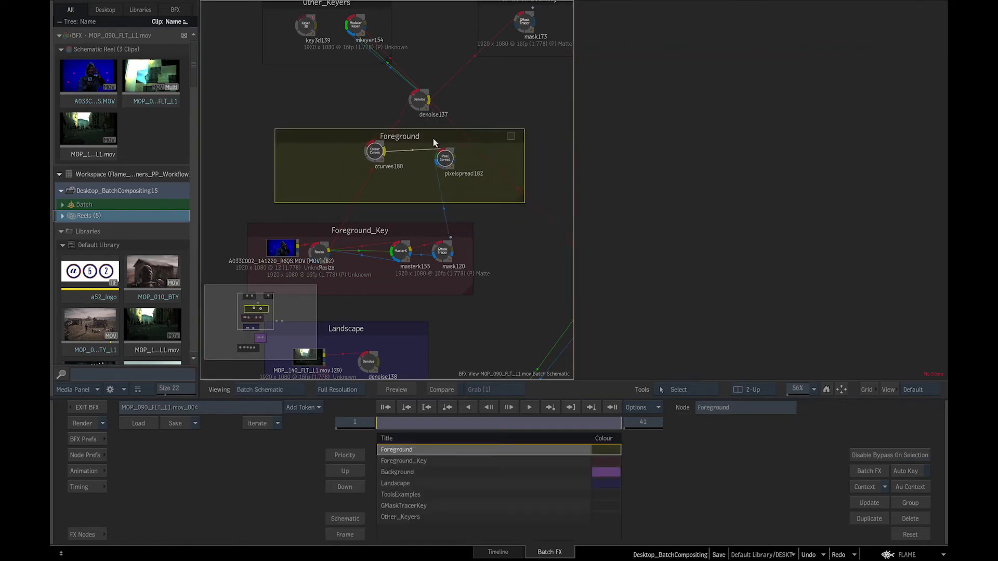
Step: Add a Comp node beside the Foreground compass, fed by Pixel Spread as front, denoise138 as back and mask120 as matte
{"action": "left_click_drag", "start_coordinate": [537, 270], "coordinate": [452, 238]}
{"action": "left_click", "coordinate": [81, 535]}
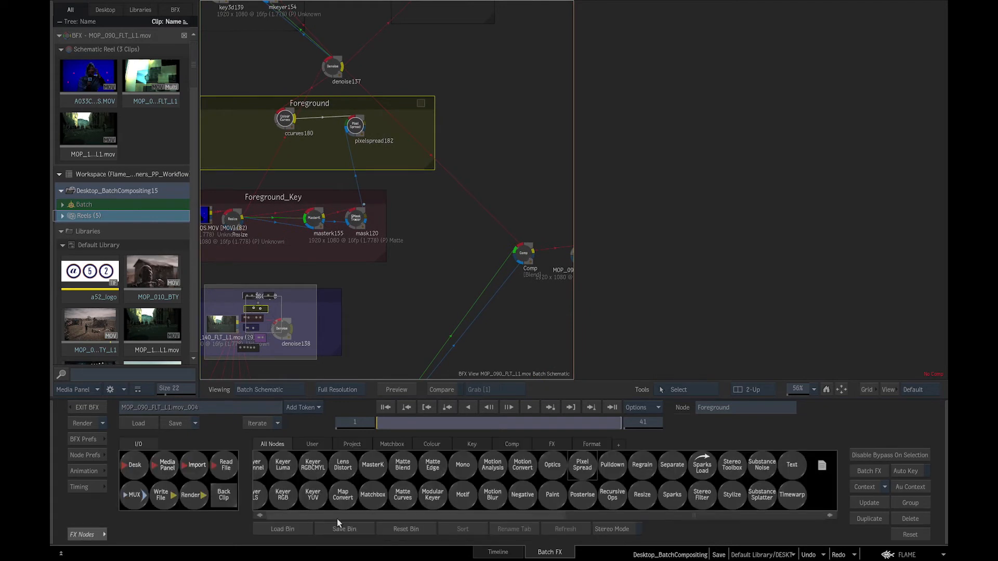
{"action": "left_click", "coordinate": [337, 517]}
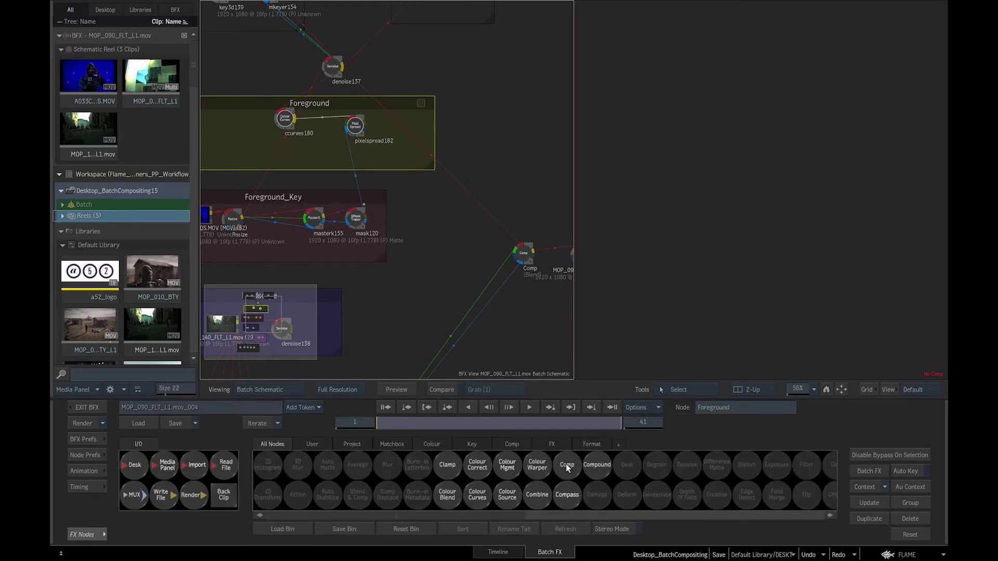
{"action": "left_click_drag", "start_coordinate": [569, 469], "coordinate": [511, 195]}
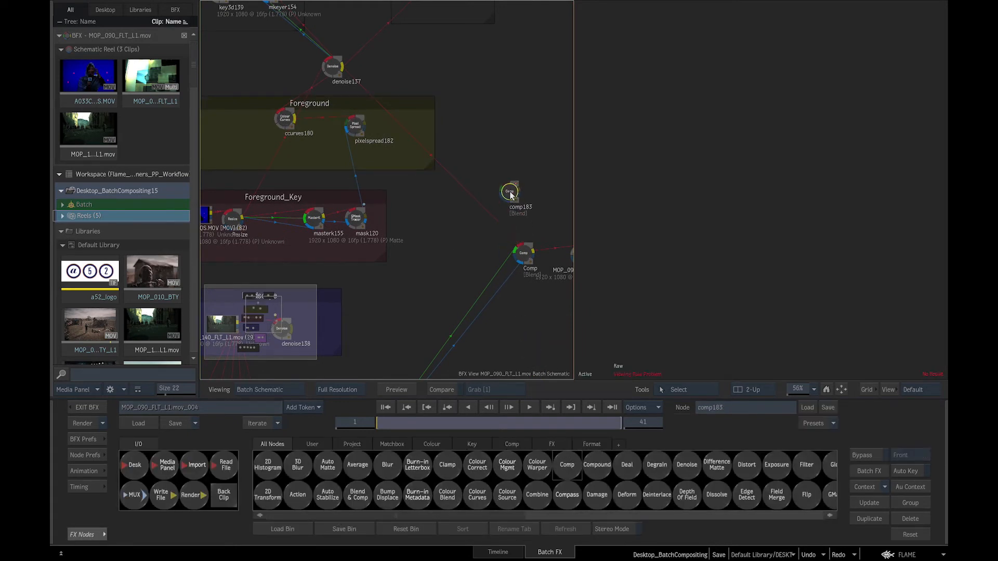
{"action": "left_click_drag", "start_coordinate": [365, 124], "coordinate": [505, 182]}
{"action": "left_click_drag", "start_coordinate": [386, 246], "coordinate": [349, 248]}
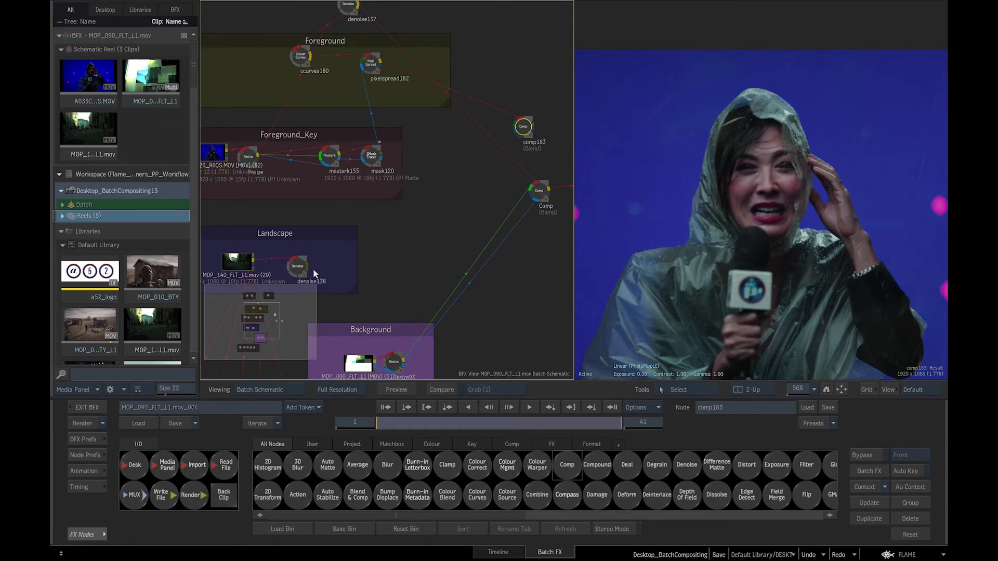
{"action": "left_click_drag", "start_coordinate": [308, 267], "coordinate": [519, 128]}
{"action": "left_click_drag", "start_coordinate": [385, 158], "coordinate": [518, 132]}
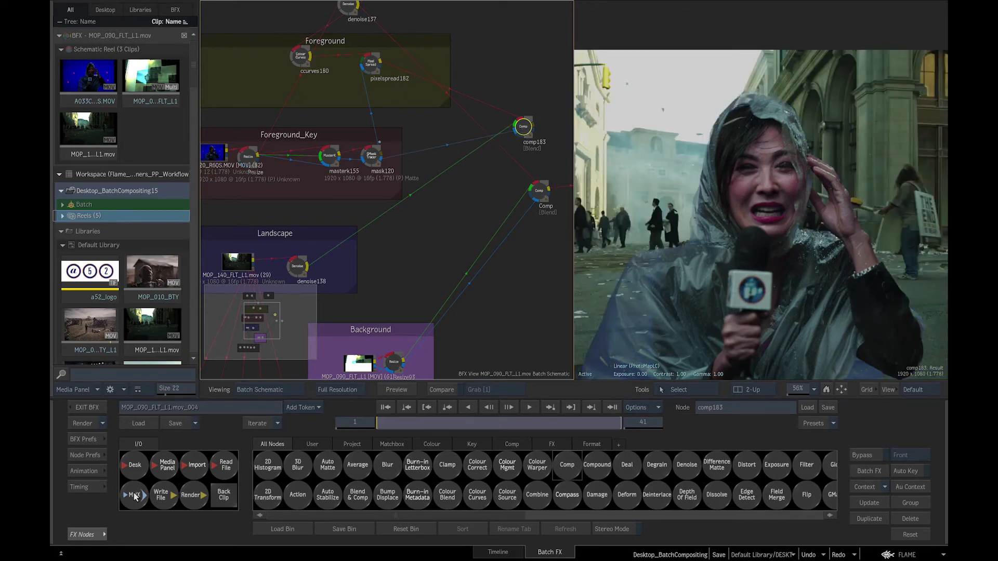
Step: Insert a MUX node between denoise138 and comp183, activate its FX range from frame 1 to 1, and view the comp result
{"action": "left_click_drag", "start_coordinate": [134, 496], "coordinate": [395, 210]}
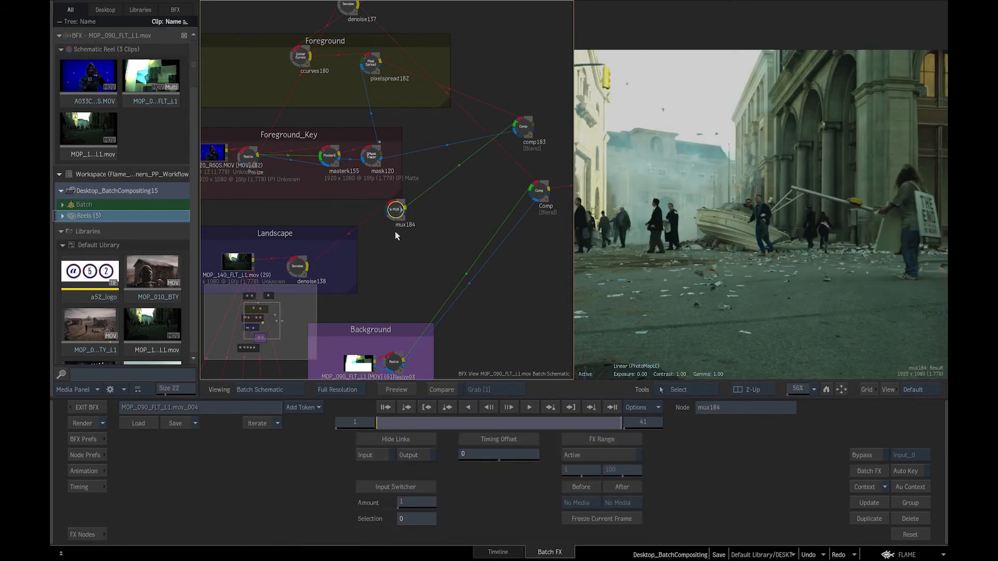
{"action": "left_click", "coordinate": [614, 452]}
{"action": "left_click", "coordinate": [625, 471]}
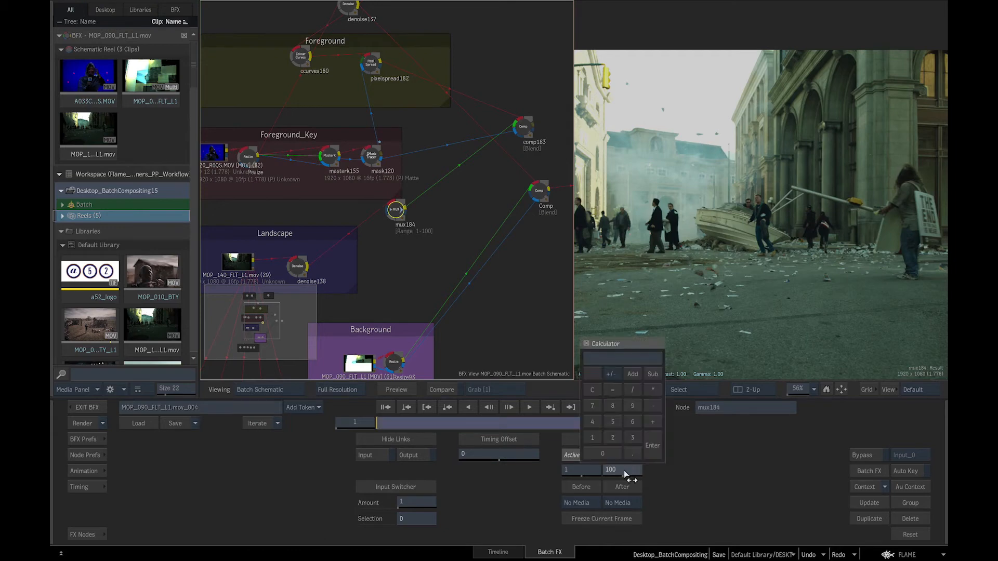
{"action": "left_click", "coordinate": [656, 457]}
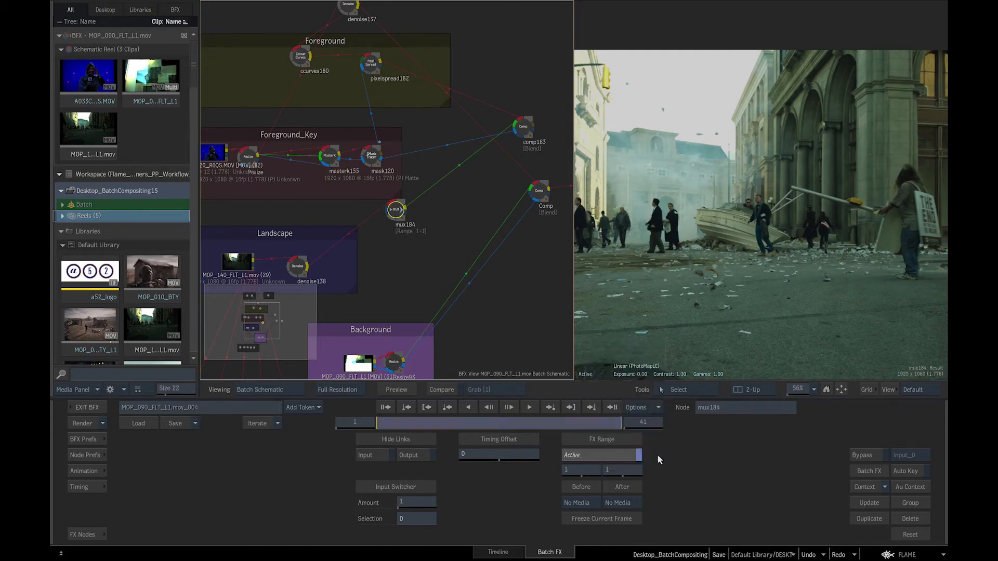
{"action": "left_click", "coordinate": [524, 126]}
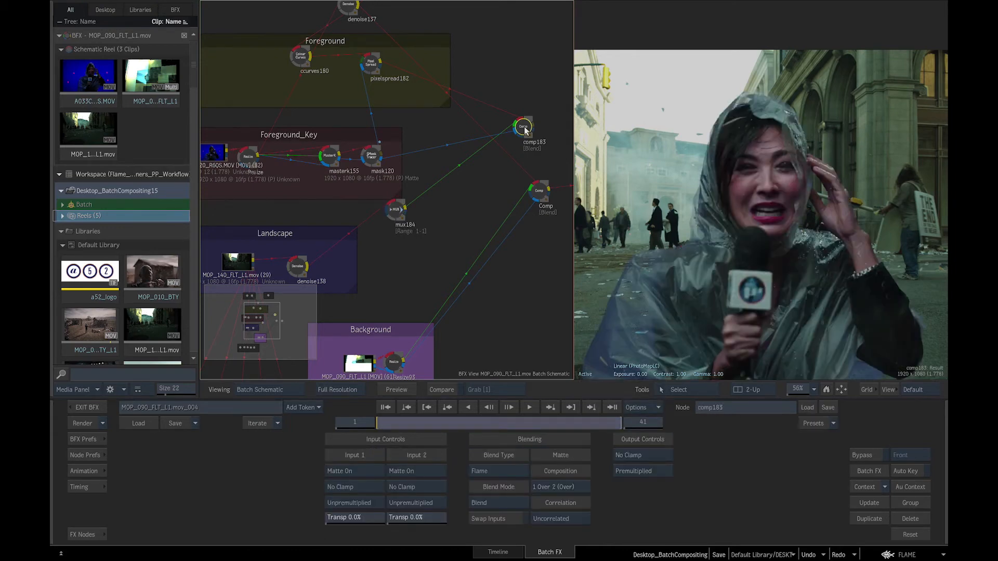
{"action": "left_click", "coordinate": [842, 390]}
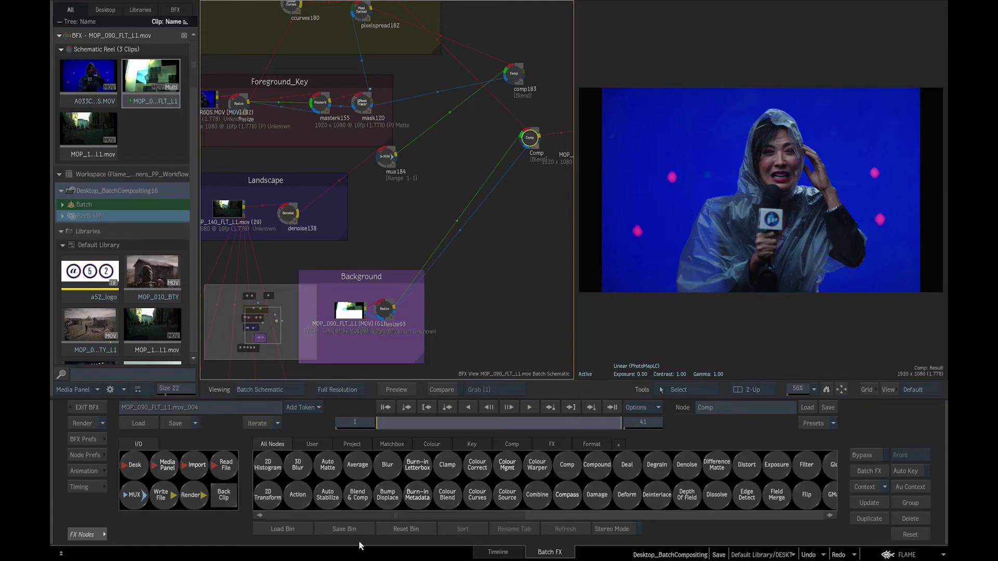
Step: Add an Action node beside the Background compass, feed its back input from the background Resize node, and display the Action schematic
{"action": "left_click_drag", "start_coordinate": [297, 494], "coordinate": [462, 307]}
{"action": "left_click_drag", "start_coordinate": [397, 310], "coordinate": [443, 295]}
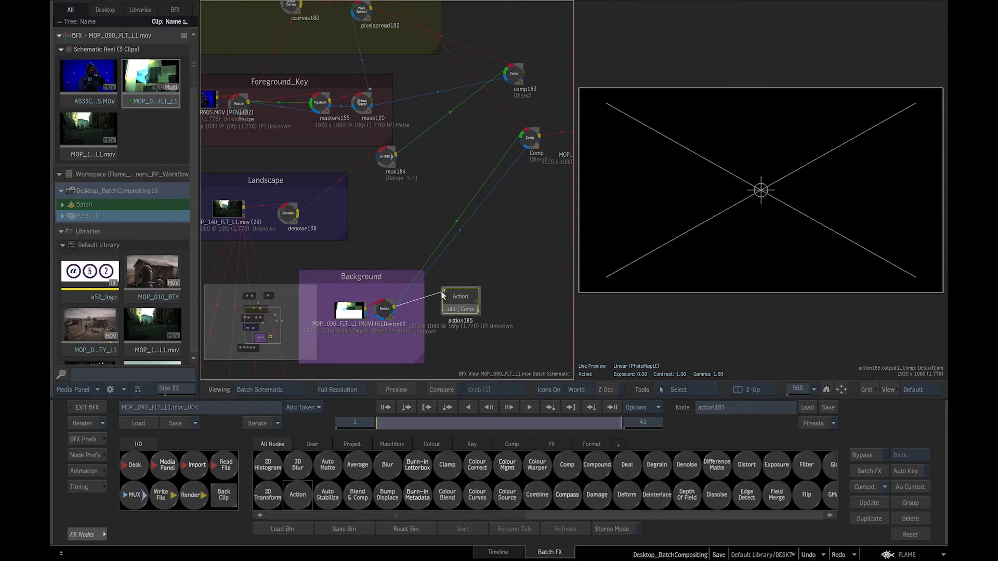
{"action": "left_click_drag", "start_coordinate": [442, 295], "coordinate": [443, 295]}
{"action": "left_click", "coordinate": [275, 390]}
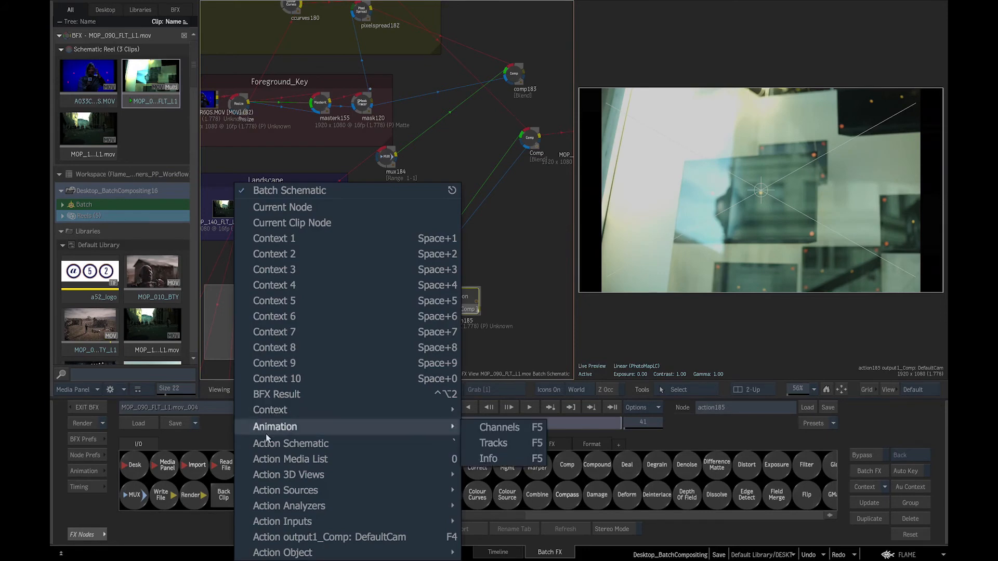
{"action": "left_click", "coordinate": [265, 444]}
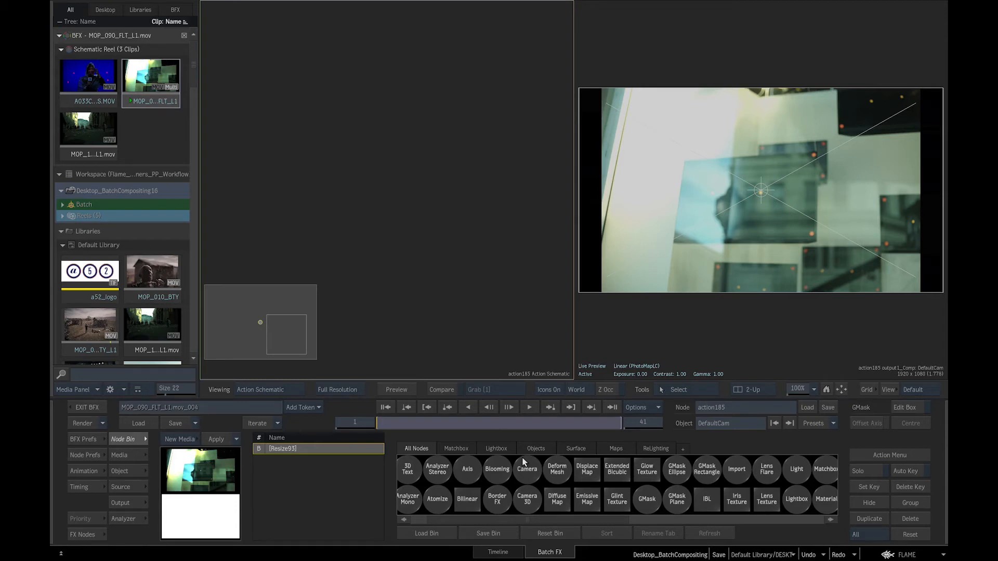
Step: Add a GMask in the Action node and draw it around the red tracking marker at the large central panel's lower-right corner
{"action": "double_click", "coordinate": [647, 499]}
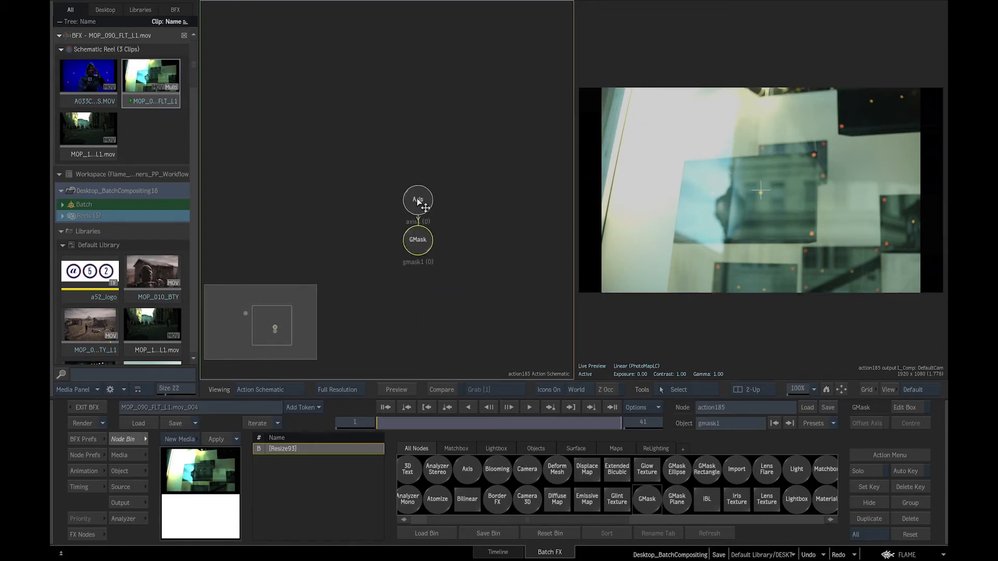
{"action": "left_click", "coordinate": [805, 233]}
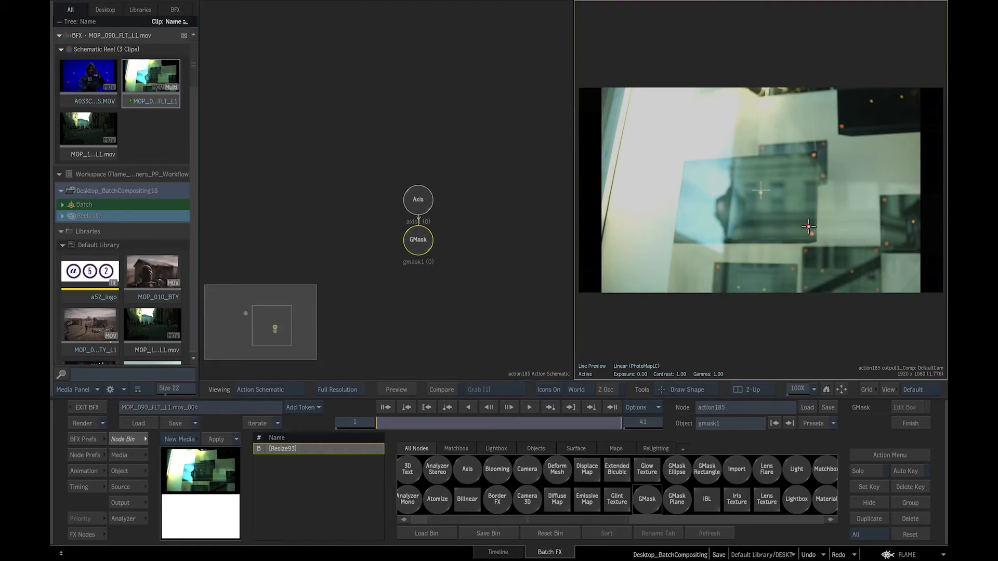
{"action": "left_click", "coordinate": [809, 239]}
{"action": "left_click", "coordinate": [813, 238]}
{"action": "left_click", "coordinate": [815, 232]}
{"action": "left_click", "coordinate": [809, 226]}
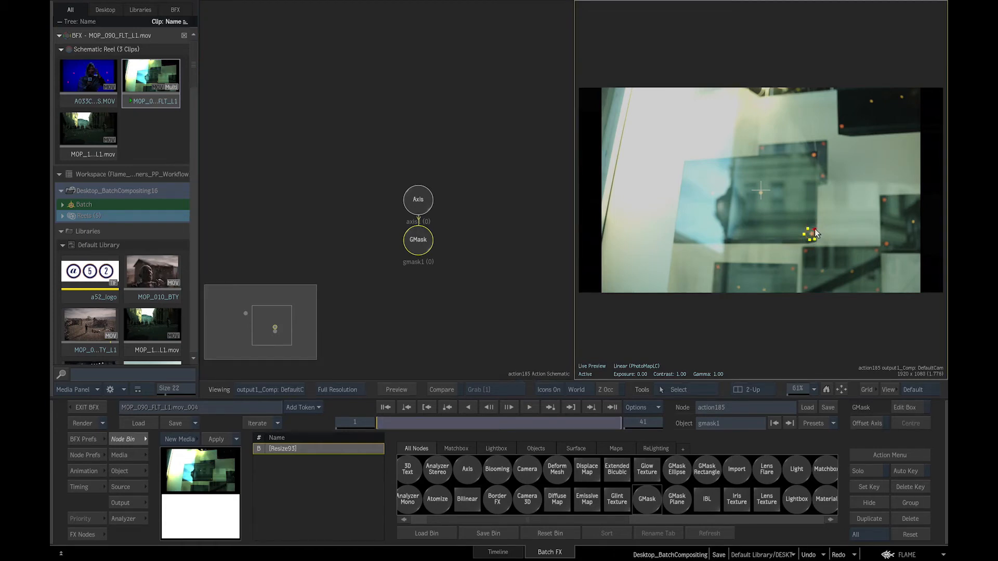
Step: Track the GMask axis forward through the clip with Tracker 1 placed on the central panel's lower-right red marker
{"action": "left_click", "coordinate": [423, 204]}
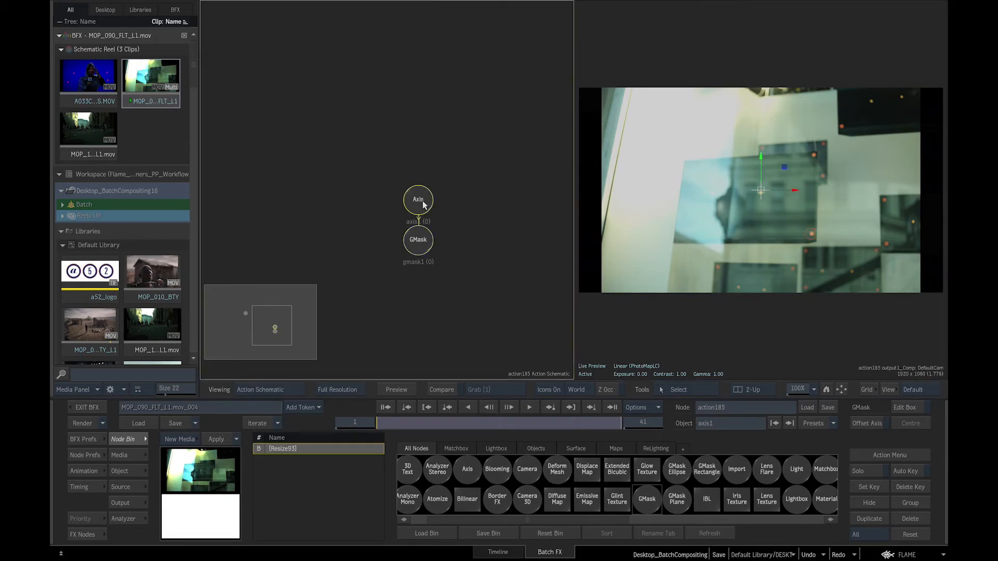
{"action": "left_click", "coordinate": [137, 473]}
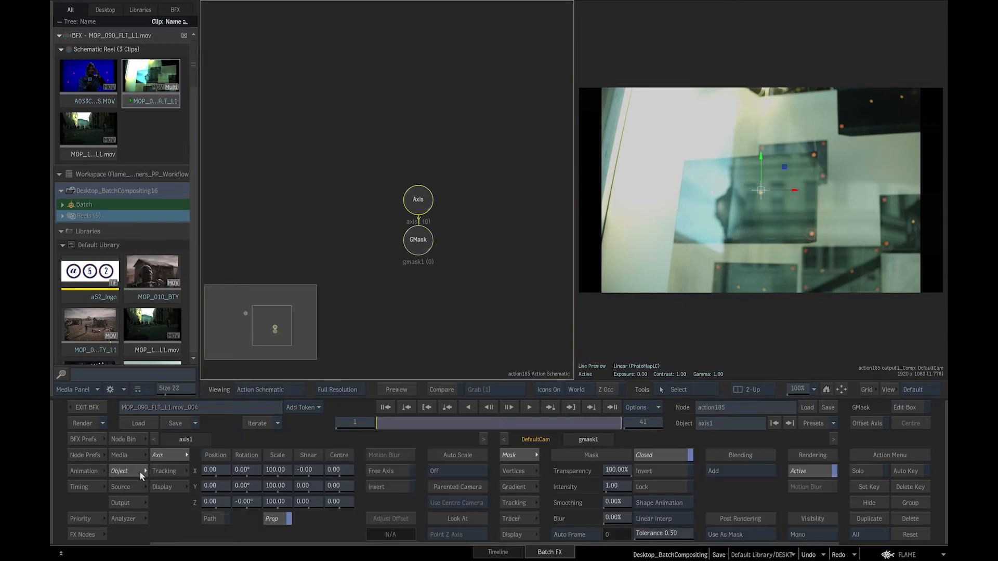
{"action": "left_click", "coordinate": [165, 472]}
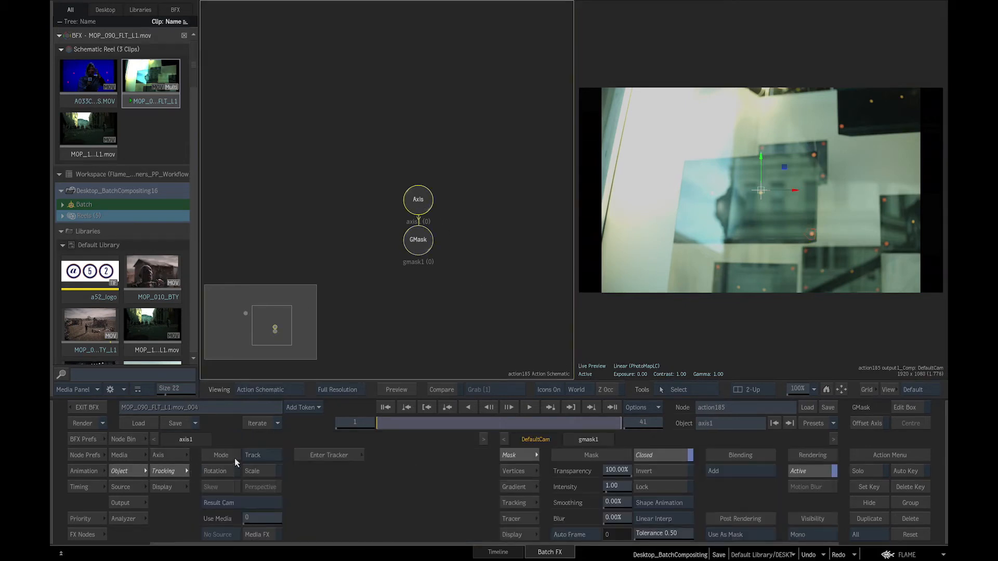
{"action": "left_click", "coordinate": [341, 458]}
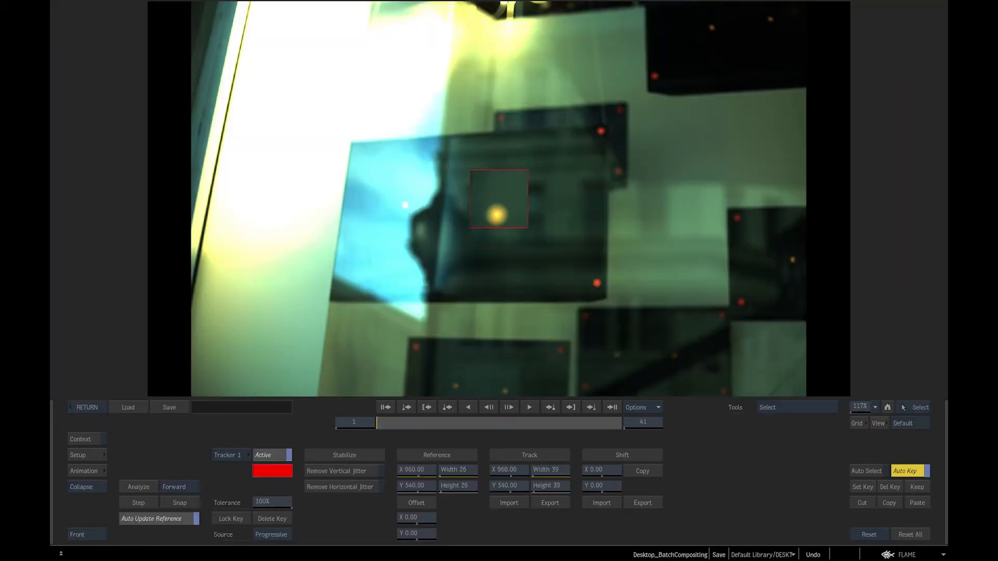
{"action": "left_click_drag", "start_coordinate": [499, 199], "coordinate": [595, 282]}
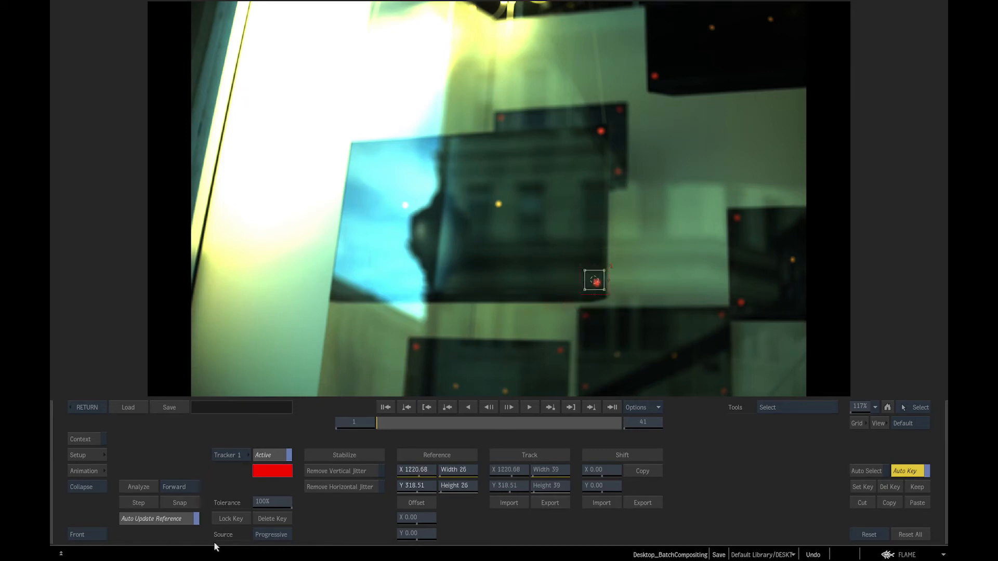
{"action": "left_click", "coordinate": [145, 488]}
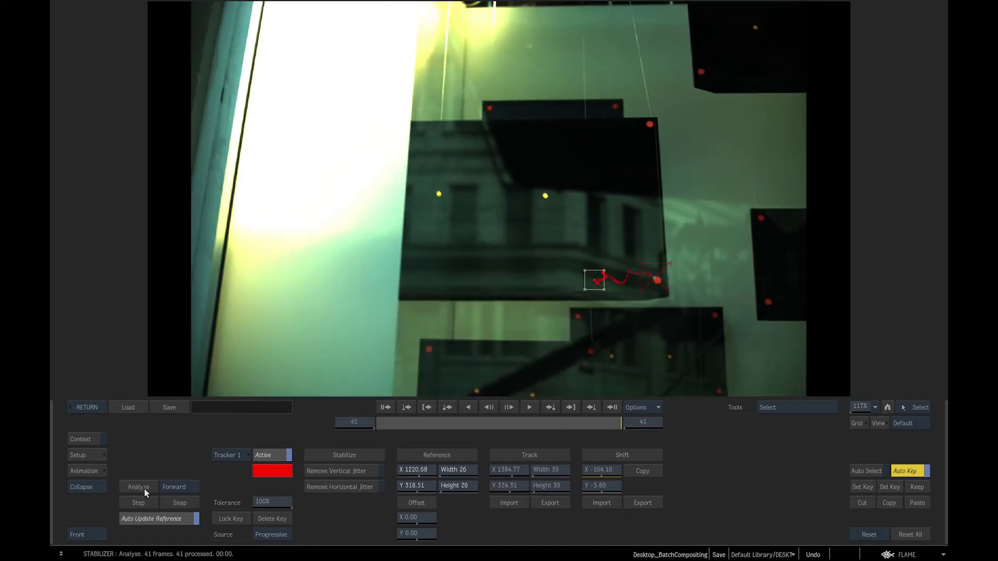
{"action": "left_click", "coordinate": [86, 407]}
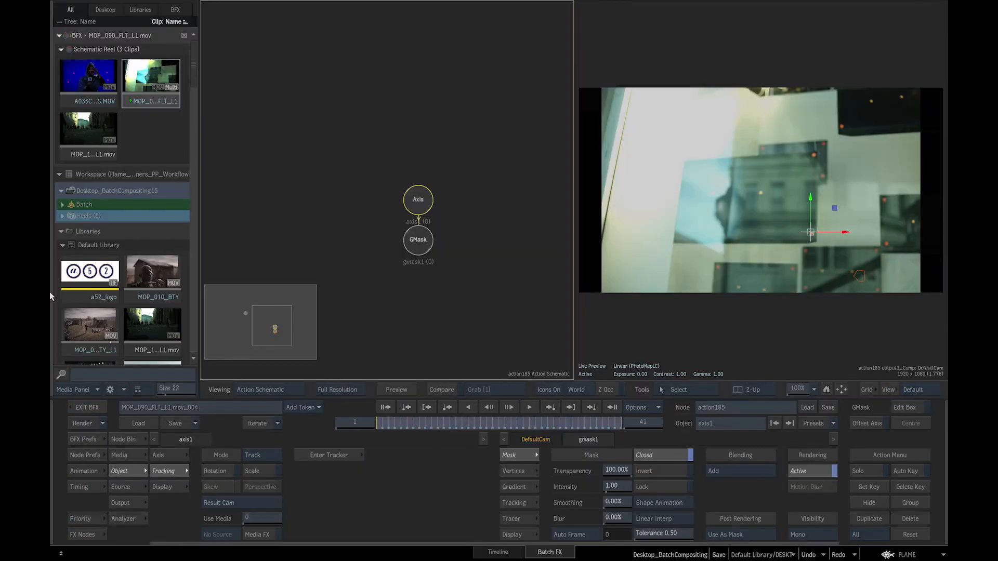
Step: Add an image surface with its own axis to the Action schematic and invert the GMask
{"action": "left_click_drag", "start_coordinate": [211, 110], "coordinate": [289, 241]}
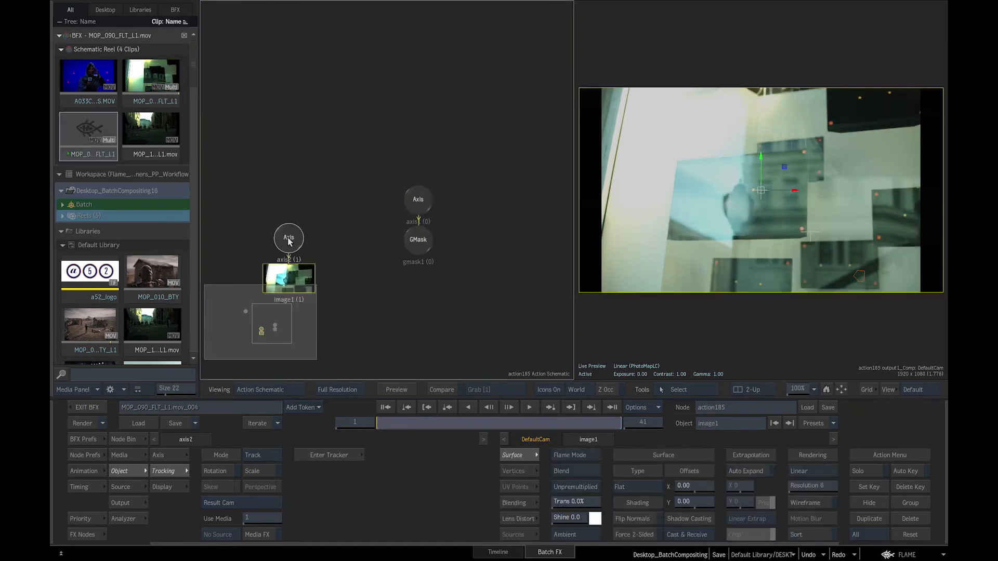
{"action": "left_click", "coordinate": [426, 242]}
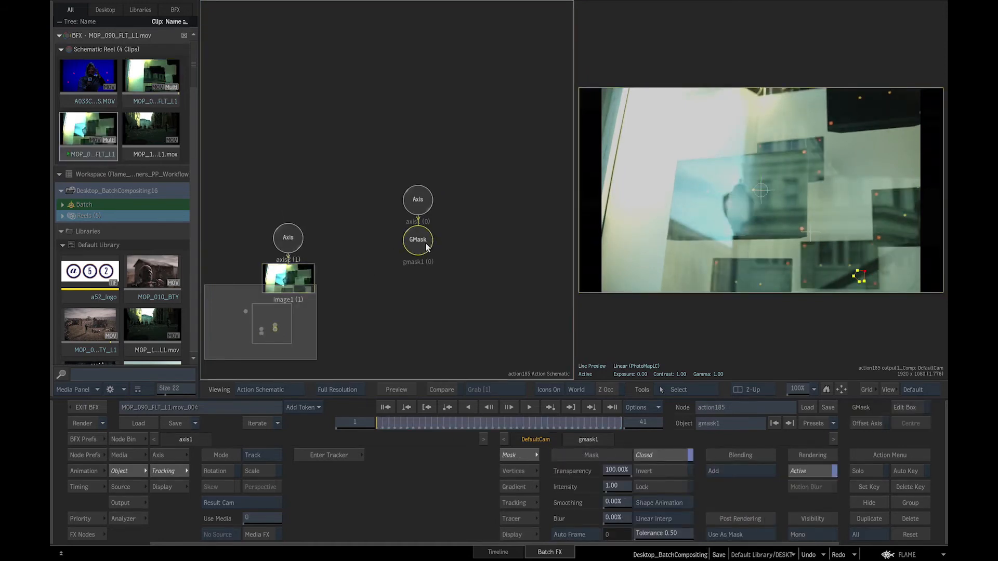
{"action": "left_click", "coordinate": [646, 472]}
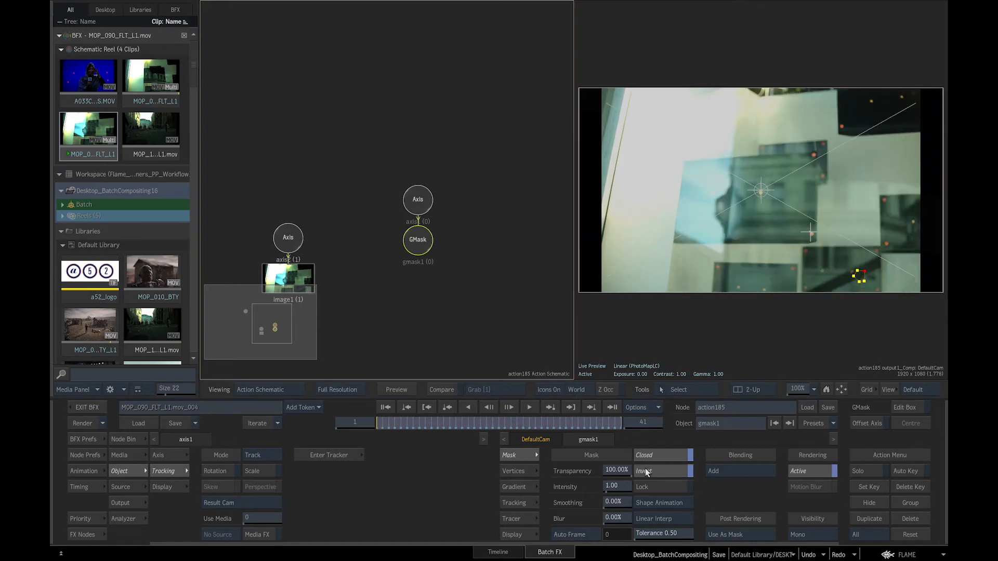
Step: Set the X position of the image surface's axis to 33
{"action": "left_click", "coordinate": [293, 241]}
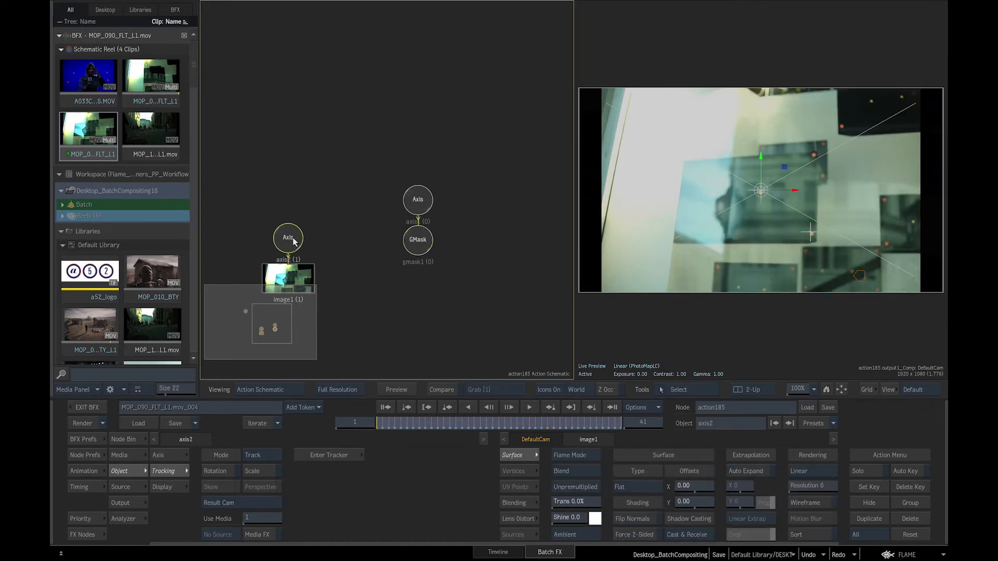
{"action": "left_click", "coordinate": [179, 457]}
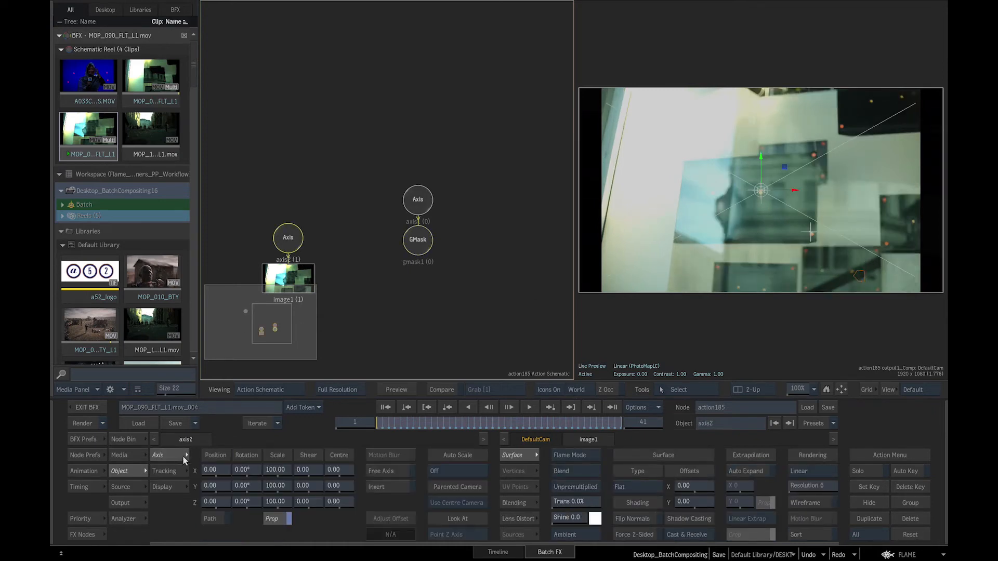
{"action": "left_click_drag", "start_coordinate": [207, 470], "coordinate": [288, 472]}
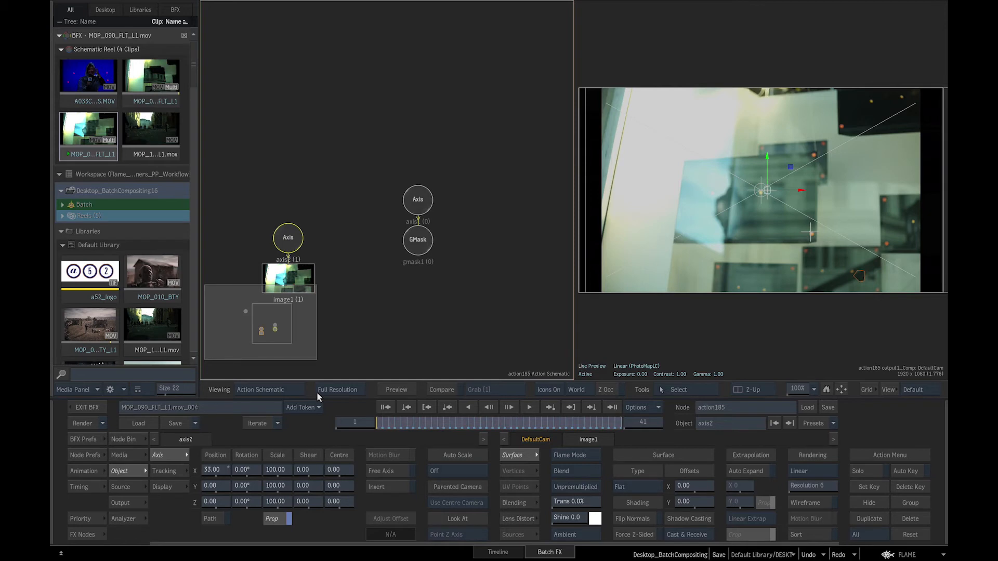
Step: Add a second Axis as parent of the GMask's tracked axis in the Action schematic and open its settings
{"action": "left_click", "coordinate": [424, 199]}
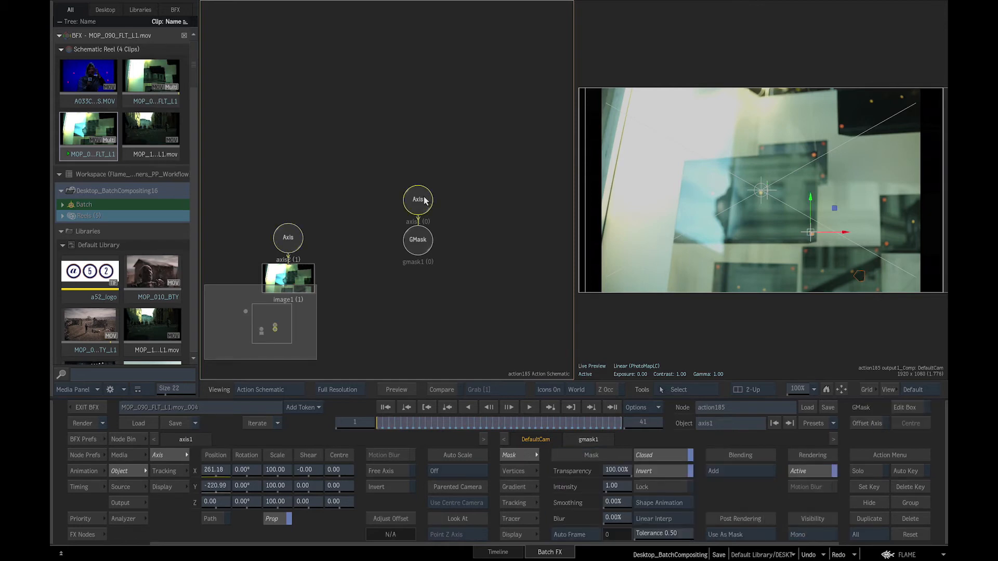
{"action": "left_click", "coordinate": [136, 439]}
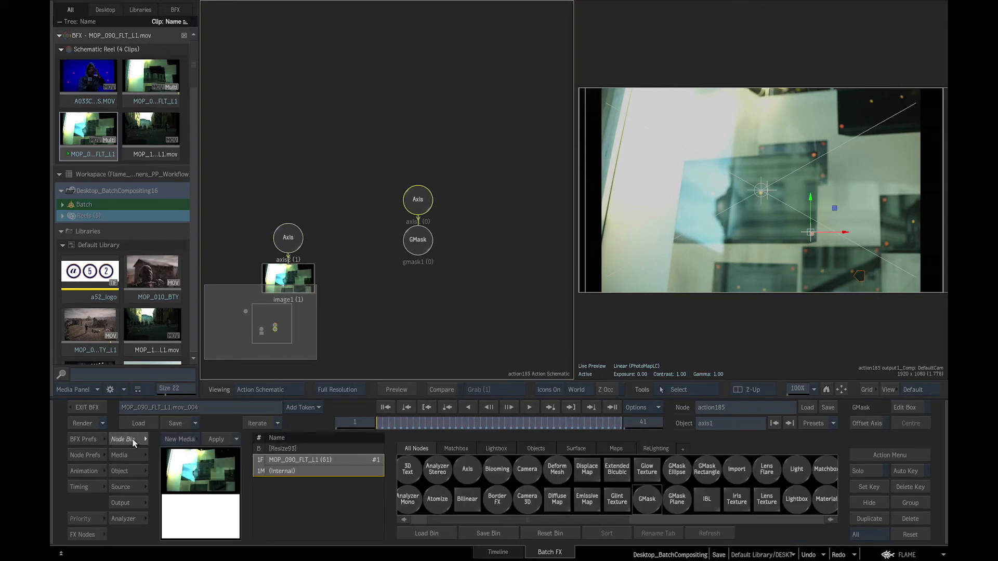
{"action": "left_click_drag", "start_coordinate": [465, 481], "coordinate": [422, 197]}
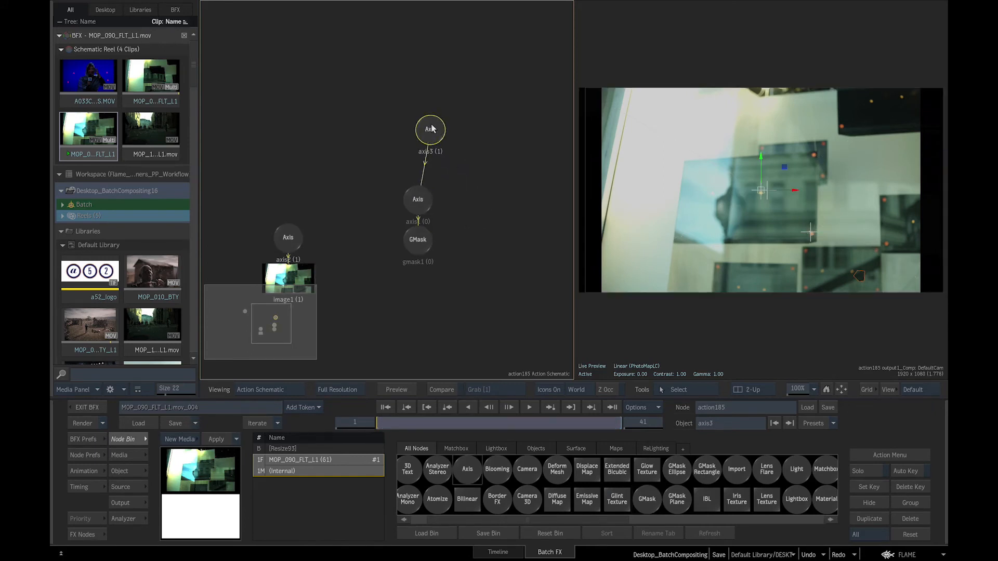
{"action": "left_click_drag", "start_coordinate": [431, 129], "coordinate": [419, 142]}
{"action": "double_click", "coordinate": [420, 142]}
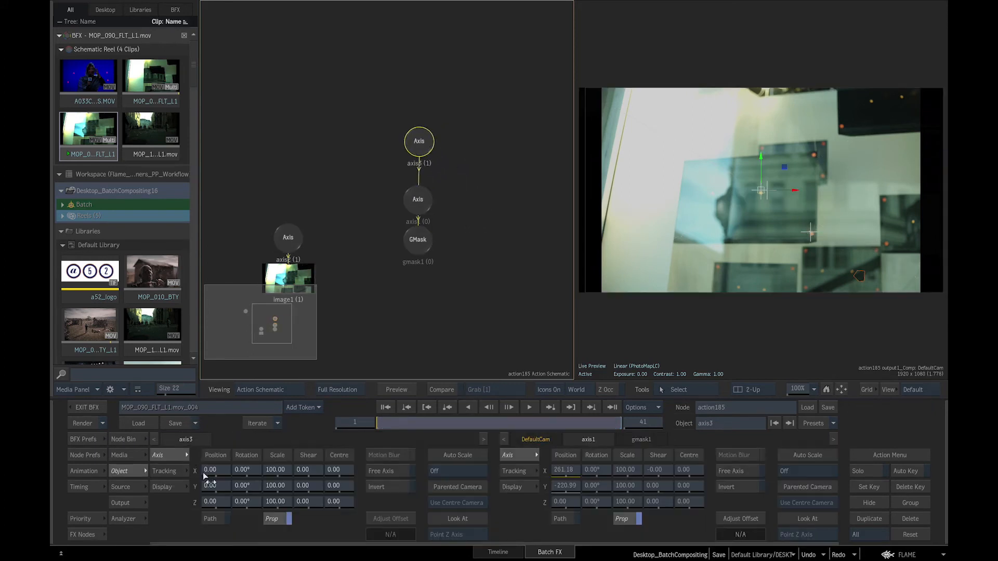
Step: Offset the GMask's new parent axis to X -260 and Y 219 so the mask sits on the marker
{"action": "left_click_drag", "start_coordinate": [215, 471], "coordinate": [53, 463]}
{"action": "left_click_drag", "start_coordinate": [212, 487], "coordinate": [412, 453]}
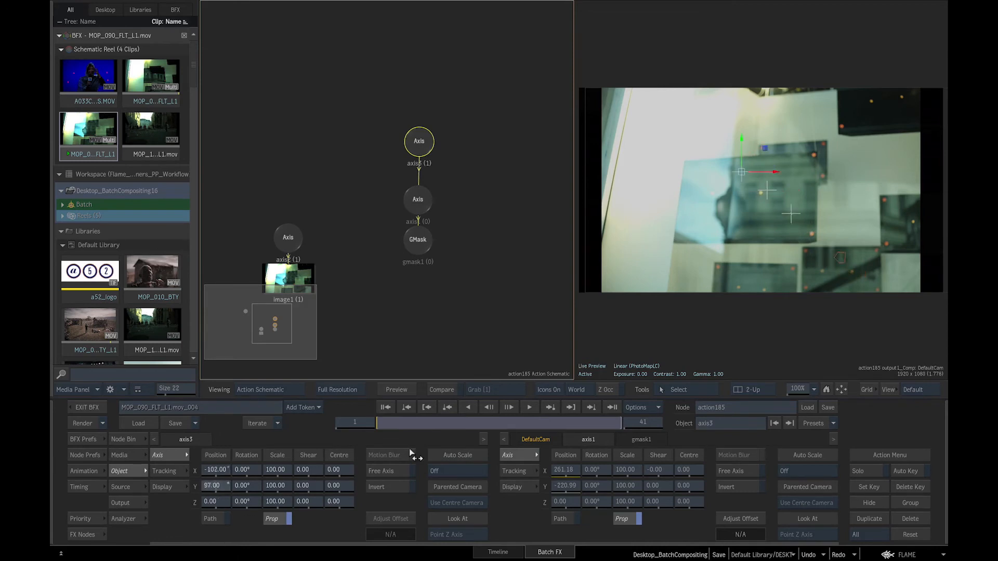
{"action": "left_click_drag", "start_coordinate": [212, 473], "coordinate": [55, 439]}
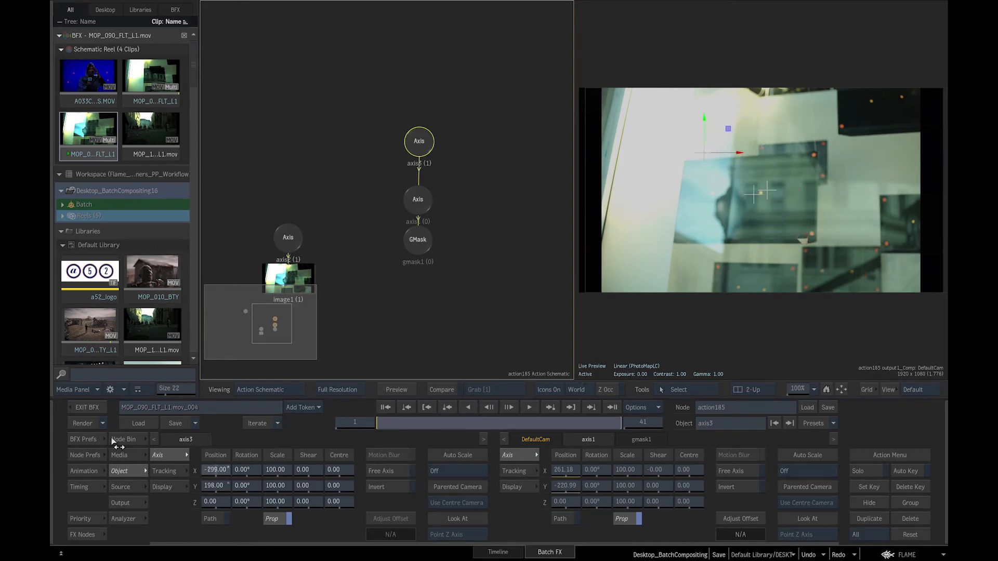
{"action": "left_click_drag", "start_coordinate": [210, 484], "coordinate": [304, 470]}
Step: Set the image surface's axis to X position 62 and scale 105, and lower its Y position
{"action": "left_click", "coordinate": [290, 235]}
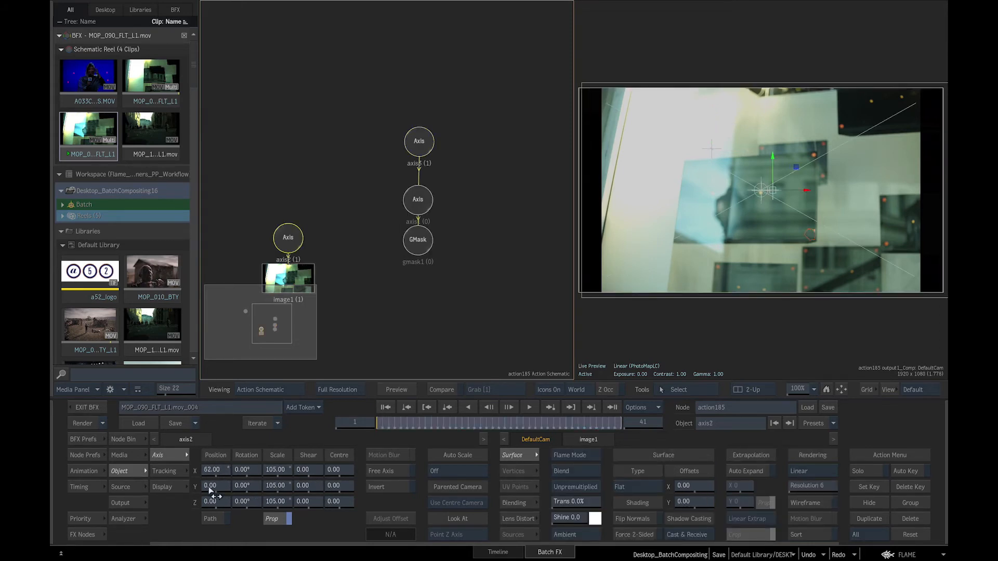
{"action": "left_click_drag", "start_coordinate": [212, 486], "coordinate": [52, 502]}
{"action": "left_click", "coordinate": [82, 534]}
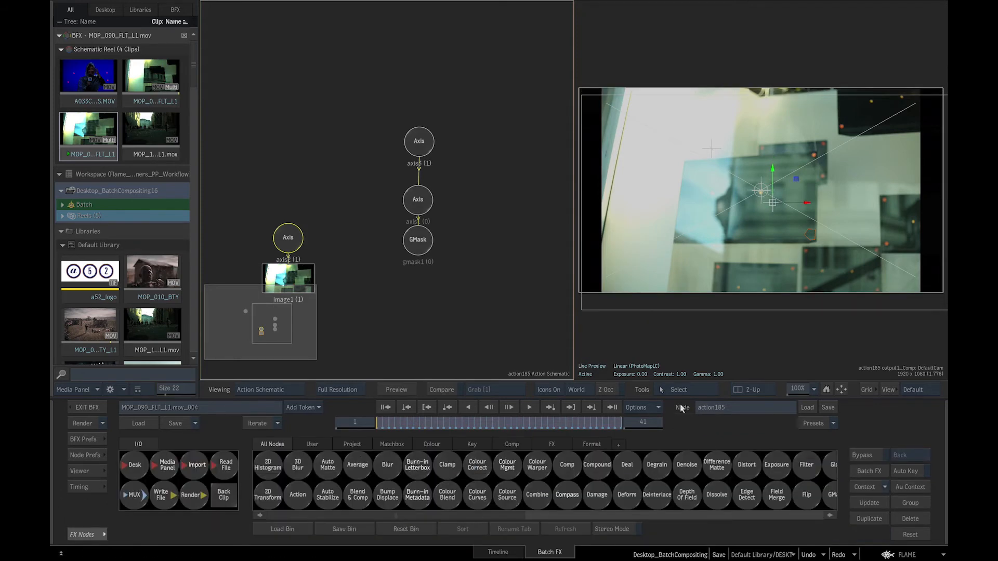
Step: Adjust the GMask's outline around the marker at the central panel's lower-right corner by moving its lower-left point outward
{"action": "left_click", "coordinate": [696, 388]}
{"action": "left_click", "coordinate": [806, 237]}
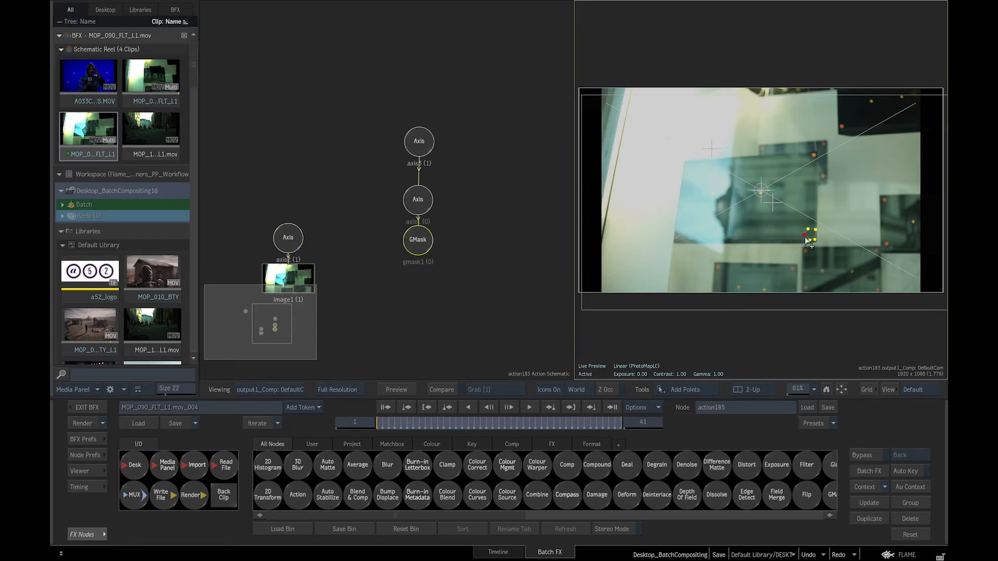
{"action": "left_click_drag", "start_coordinate": [805, 237], "coordinate": [800, 240]}
Step: Fine-tune the GMask's parent axis to X -269 and the image surface's axis to Y -102, and play the clip
{"action": "left_click", "coordinate": [425, 146]}
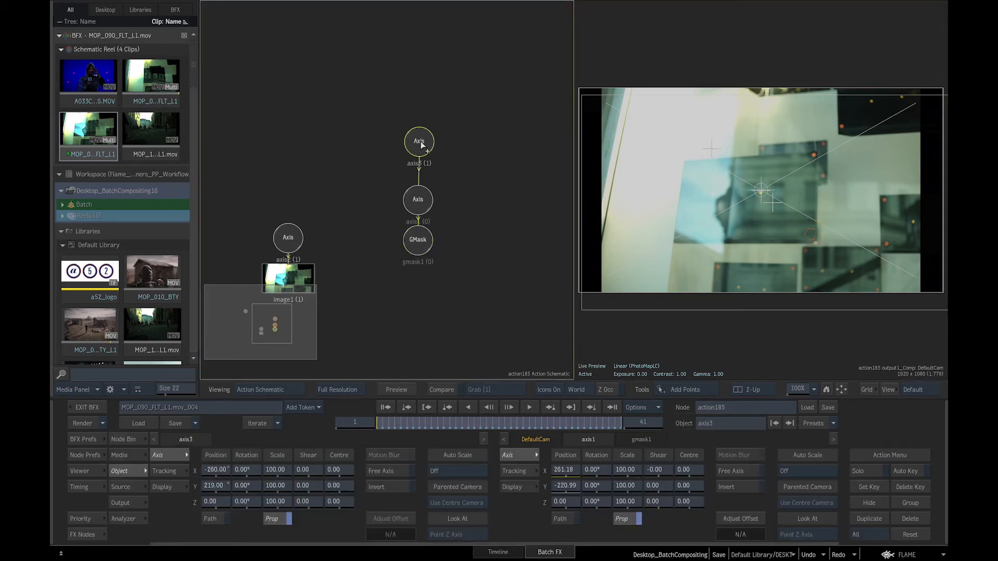
{"action": "mouse_move", "coordinate": [216, 471]}
{"action": "left_mouse_down"}
{"action": "mouse_move", "coordinate": [156, 489]}
{"action": "mouse_move", "coordinate": [207, 487]}
{"action": "left_mouse_up"}
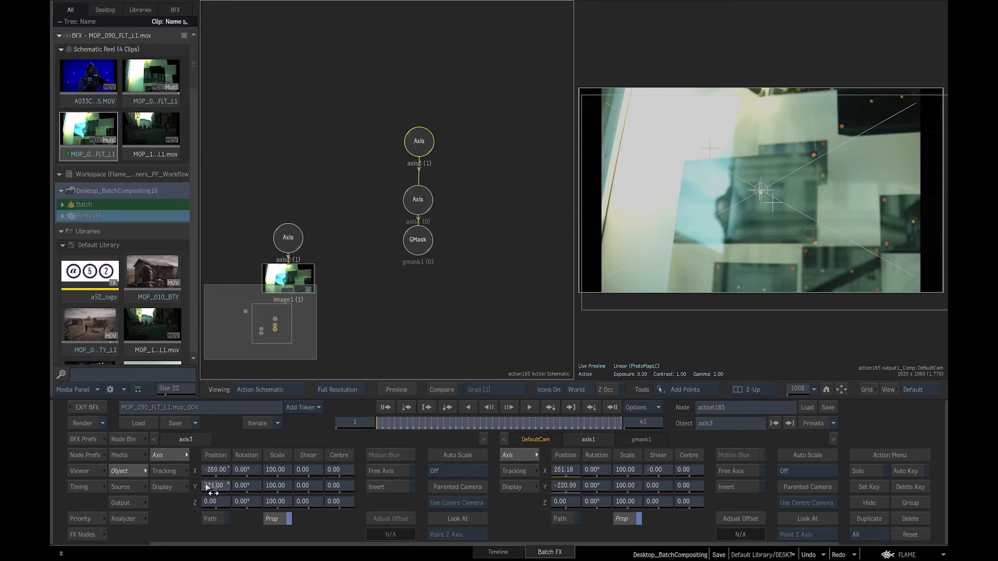
{"action": "left_click", "coordinate": [285, 240]}
{"action": "left_click_drag", "start_coordinate": [231, 484], "coordinate": [129, 495]}
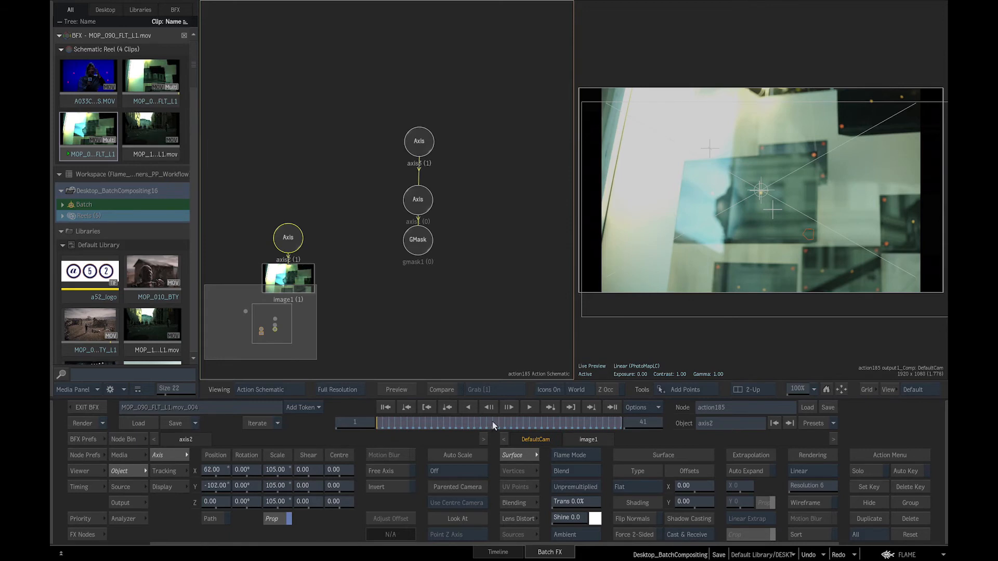
{"action": "left_click", "coordinate": [530, 409]}
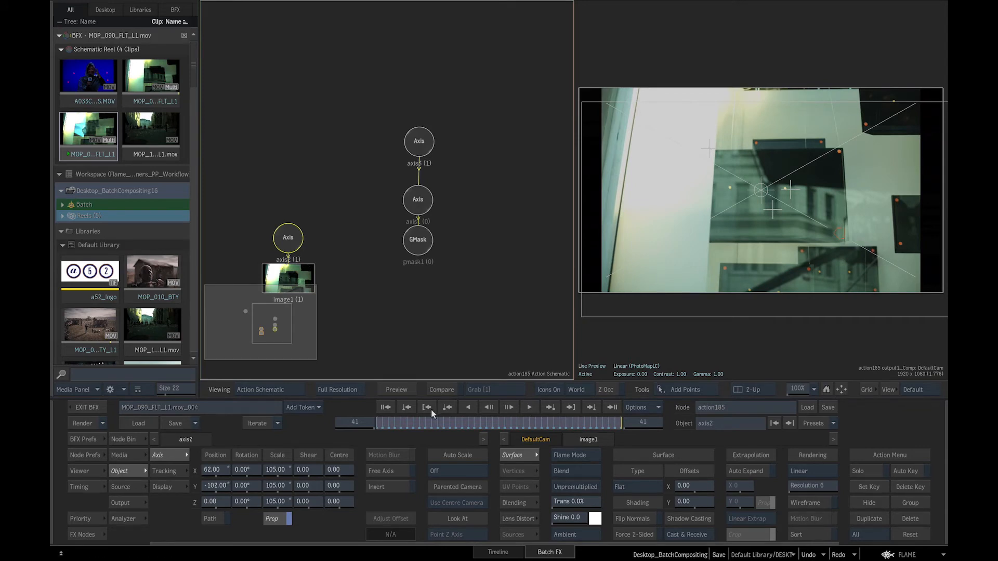
Step: Return to the Batch schematic, add a Colour Warper node below the Action node, feed it from the Background Resize node and open it
{"action": "left_click", "coordinate": [263, 390]}
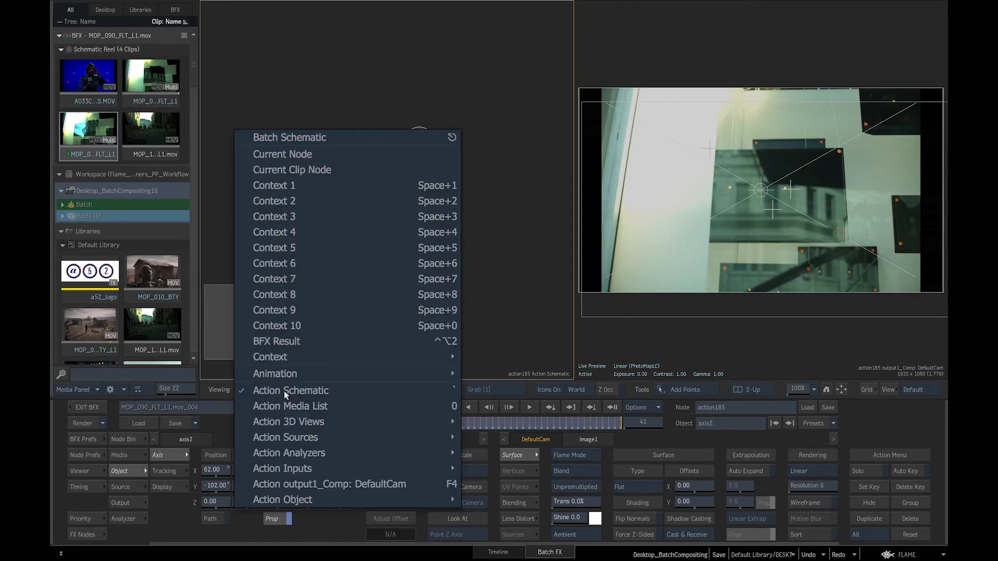
{"action": "left_click", "coordinate": [298, 136]}
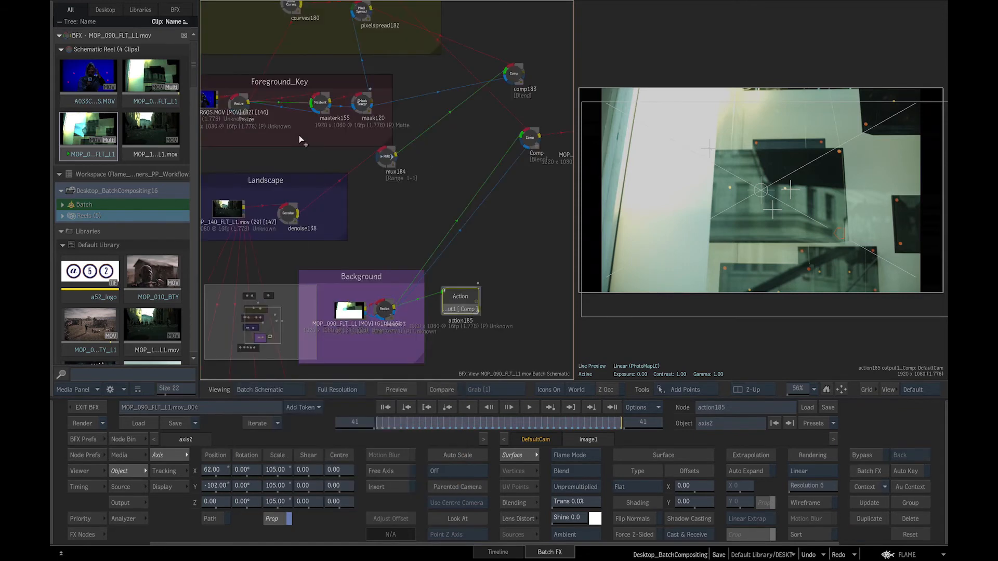
{"action": "left_click", "coordinate": [125, 440]}
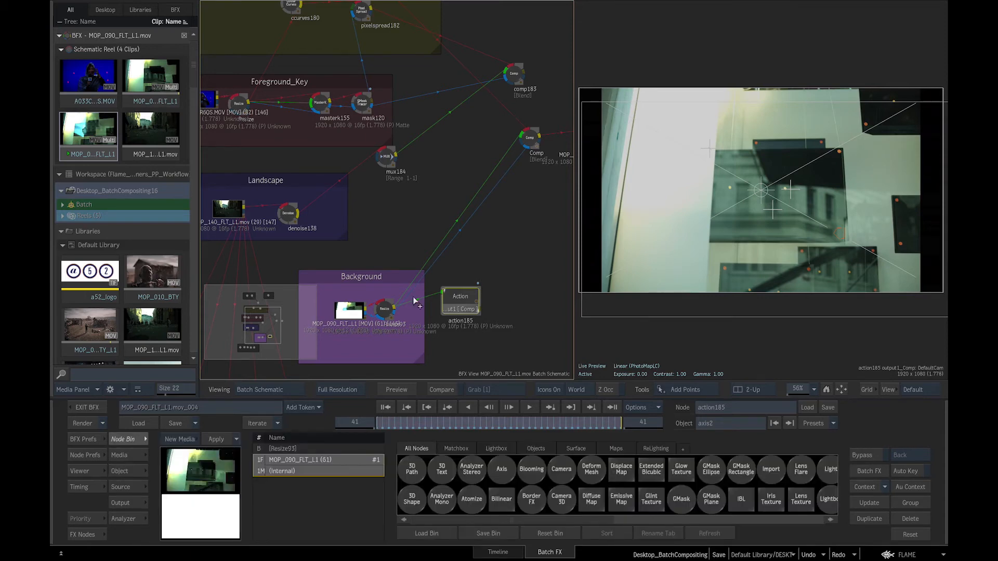
{"action": "left_click", "coordinate": [100, 538]}
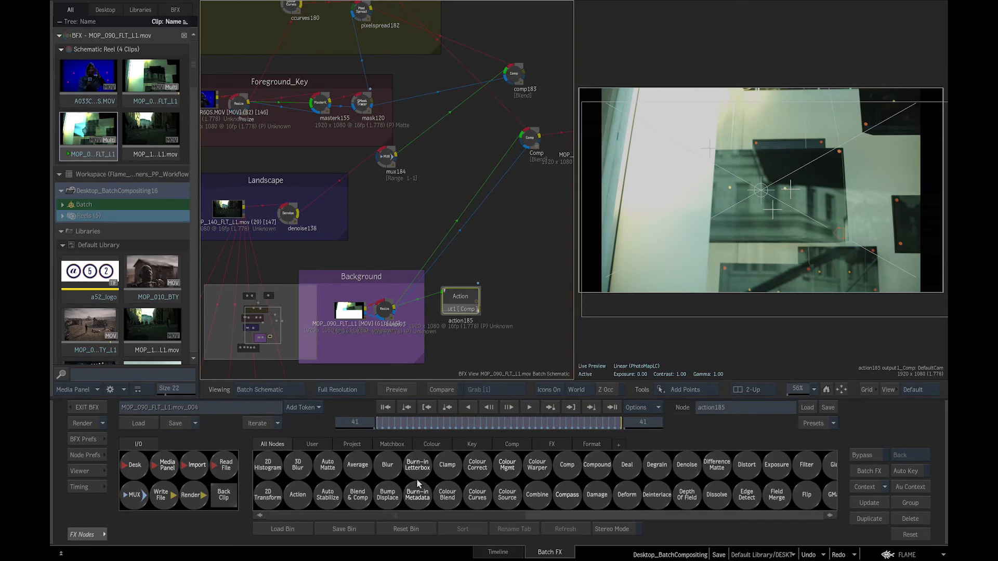
{"action": "key", "text": "c"}
{"action": "left_click", "coordinate": [539, 465]}
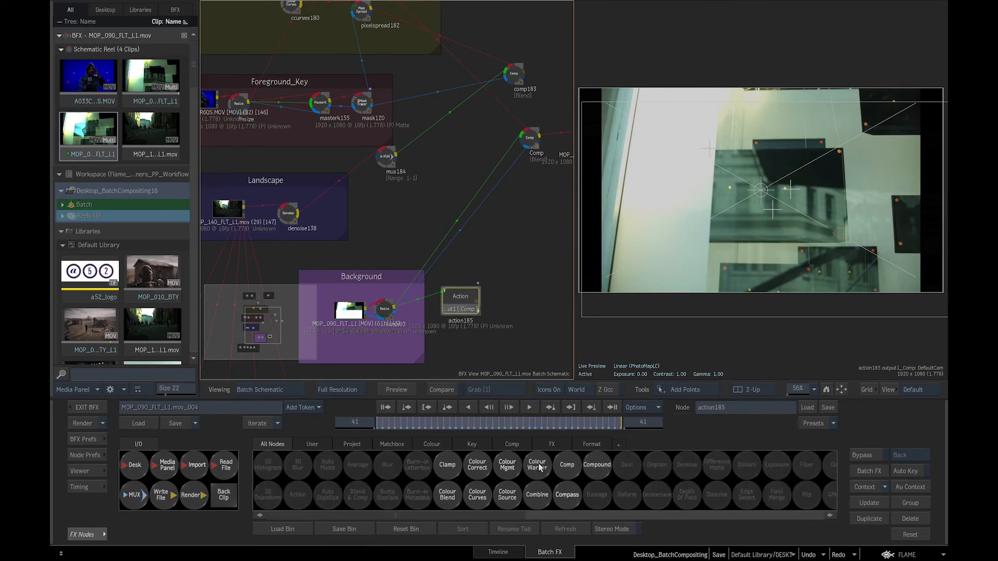
{"action": "left_click_drag", "start_coordinate": [457, 349], "coordinate": [451, 351]}
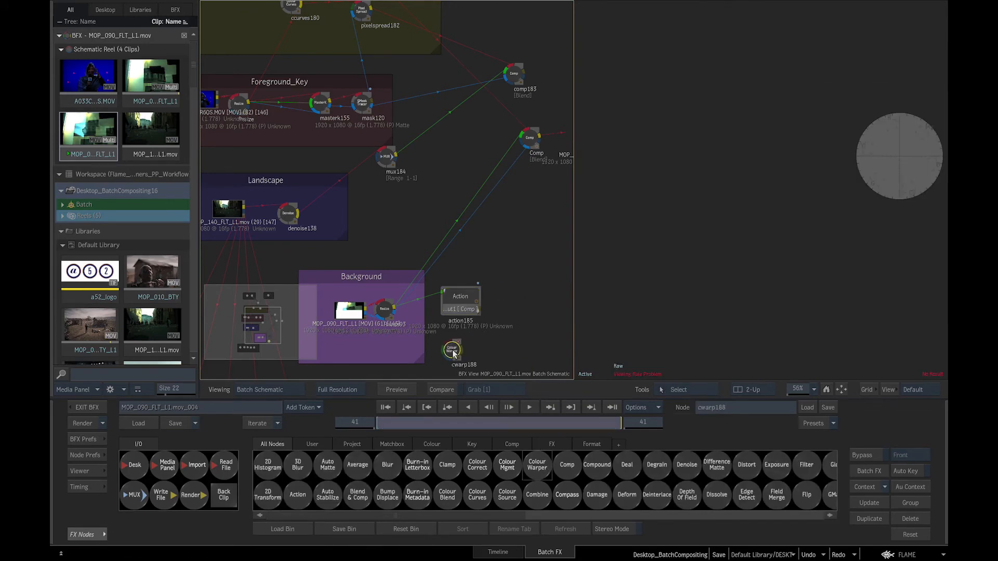
{"action": "left_click_drag", "start_coordinate": [395, 308], "coordinate": [452, 349]}
{"action": "double_click", "coordinate": [451, 352]}
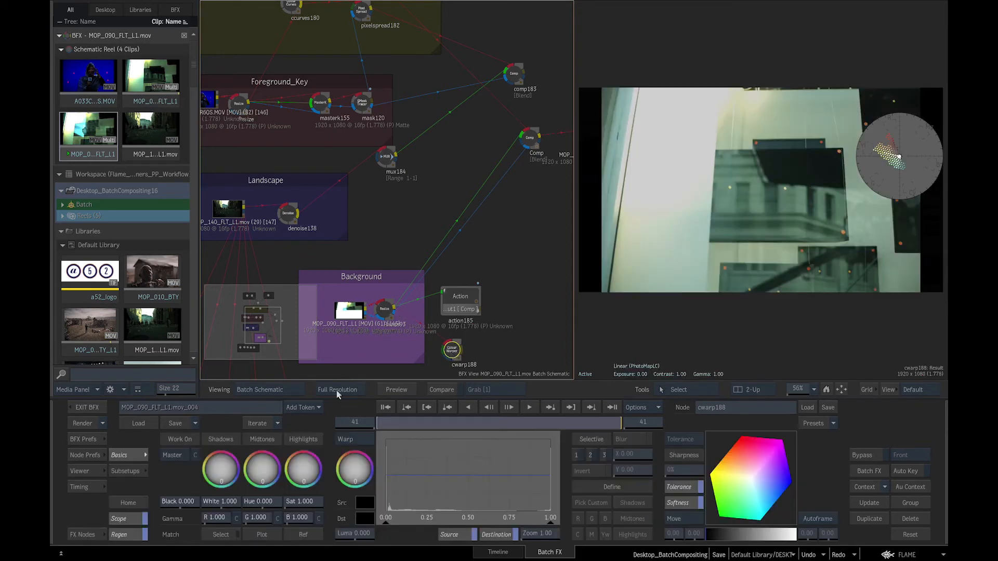
Step: Work on Sel 1 in the Colour Warper, select the reds, and lower the saturation and the red and green gamma
{"action": "left_click", "coordinate": [181, 458]}
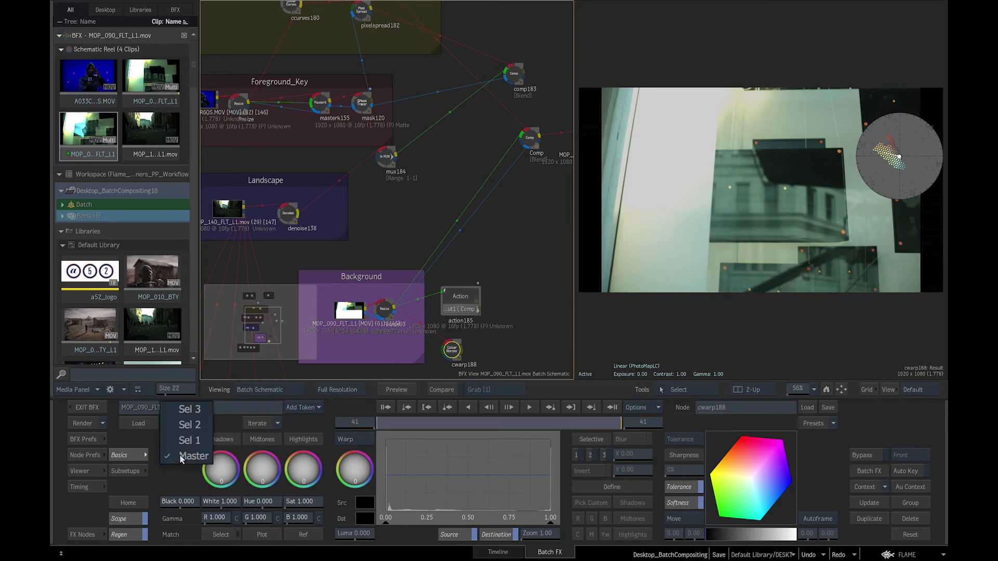
{"action": "left_click", "coordinate": [191, 442]}
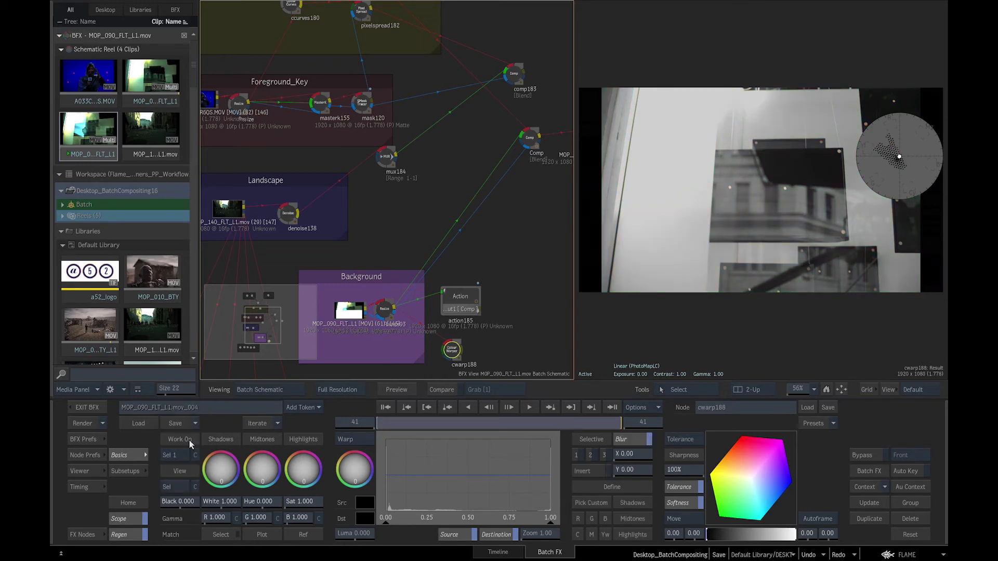
{"action": "left_click", "coordinate": [579, 519]}
{"action": "left_click_drag", "start_coordinate": [307, 504], "coordinate": [77, 486]}
{"action": "left_click_drag", "start_coordinate": [221, 519], "coordinate": [54, 499]}
{"action": "left_click_drag", "start_coordinate": [265, 519], "coordinate": [191, 517]}
Step: Add a Blur node after the Colour Warper and connect the Action node's Matte output to its matte input
{"action": "left_click", "coordinate": [82, 535]}
{"action": "key", "text": "b"}
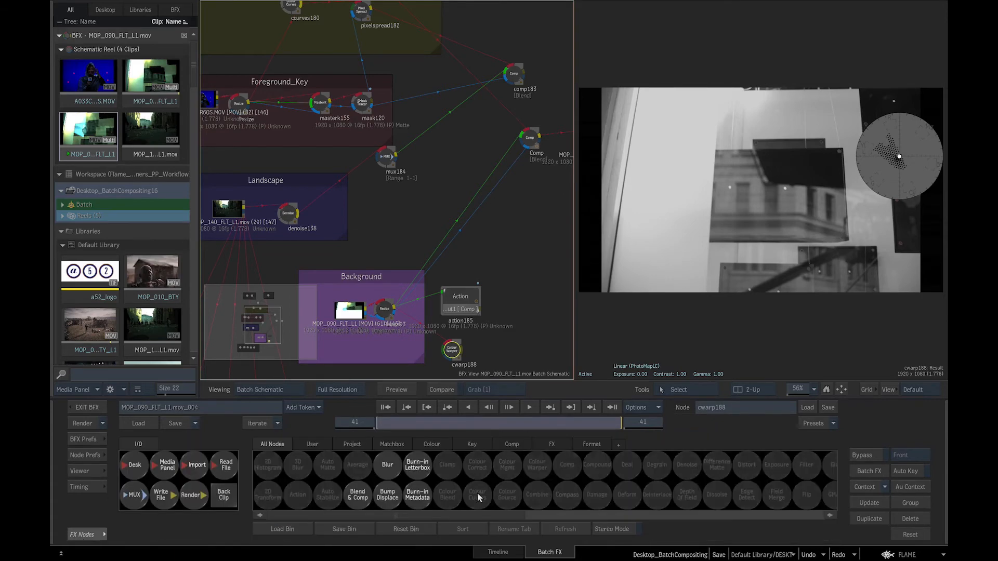
{"action": "left_click_drag", "start_coordinate": [388, 481], "coordinate": [494, 344]}
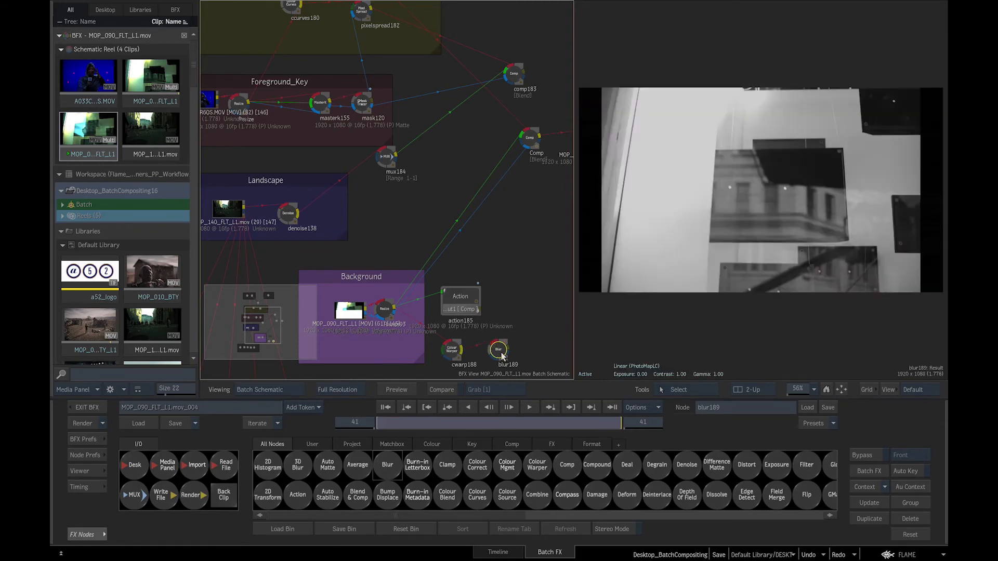
{"action": "left_click_drag", "start_coordinate": [479, 313], "coordinate": [497, 354]}
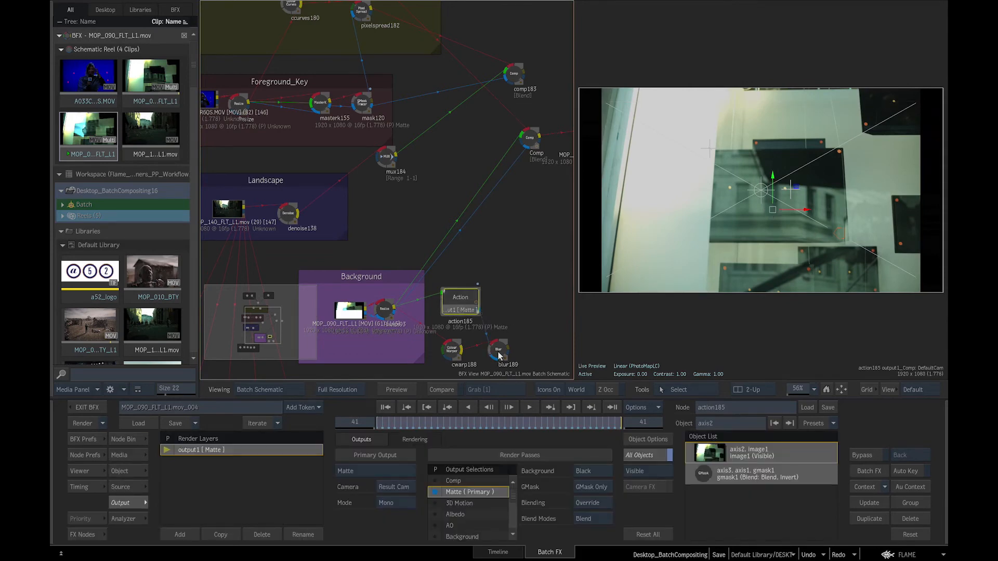
Step: Set the Blur's proportional width and height to 5.30 and limit the blur with the matte
{"action": "left_click", "coordinate": [498, 355]}
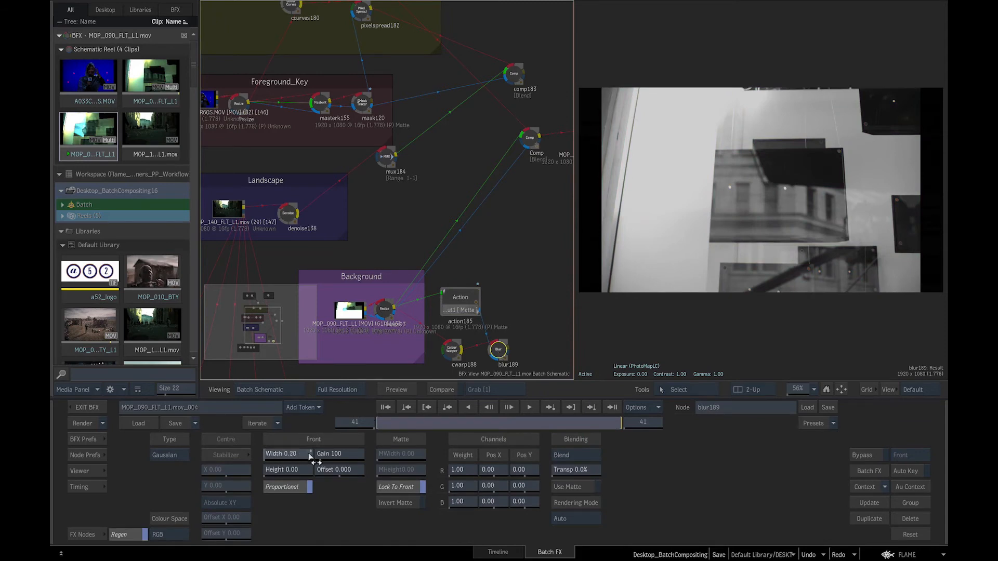
{"action": "left_click_drag", "start_coordinate": [281, 455], "coordinate": [394, 457]}
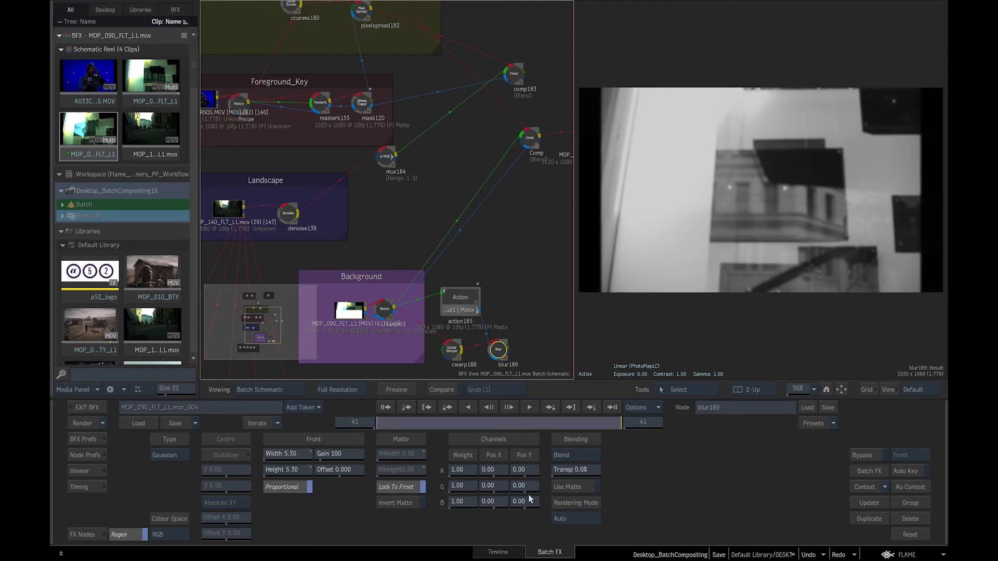
{"action": "left_click", "coordinate": [563, 488]}
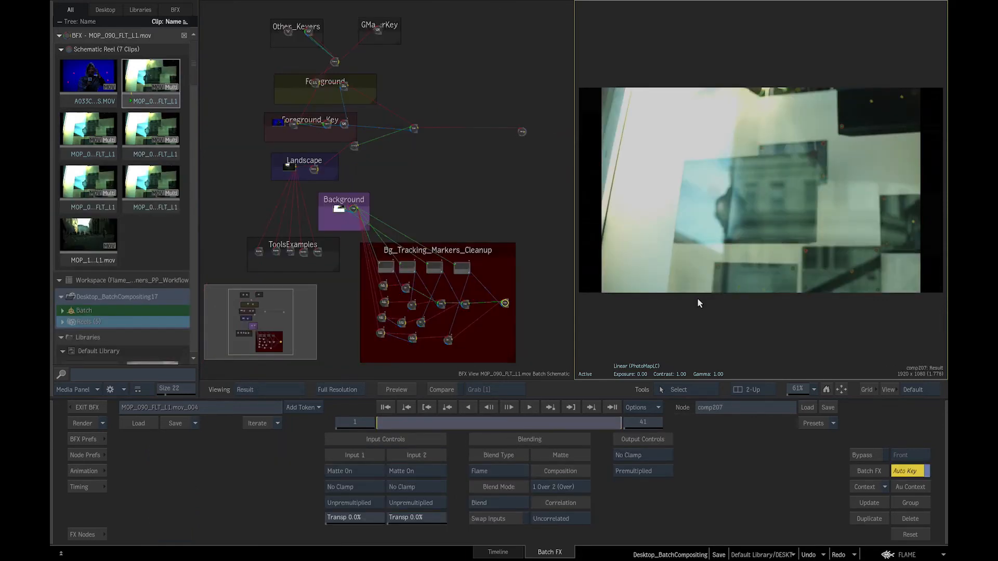
Step: Compare the final marker-cleanup Comp node's result with its front input
{"action": "key", "text": "1"}
{"action": "key", "text": "F4"}
{"action": "key", "text": "space"}
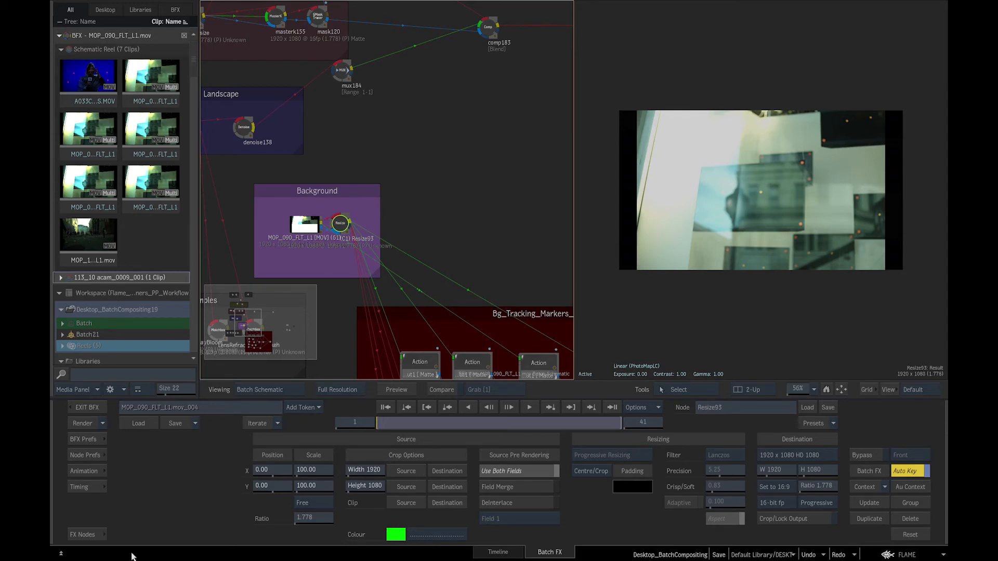
Step: Add an Action node beside the Background group and connect the Resize node's output to its back input
{"action": "left_click", "coordinate": [95, 536]}
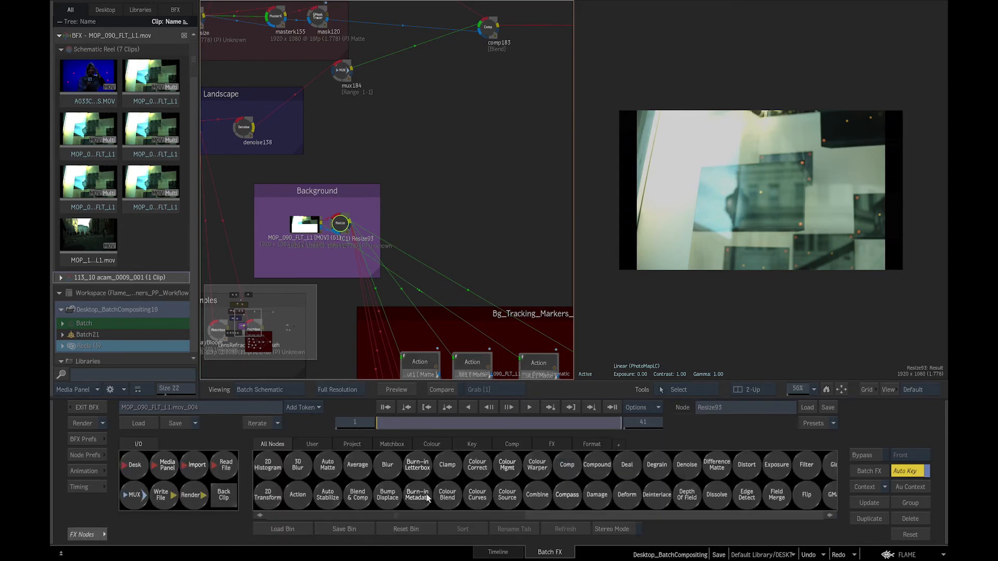
{"action": "key", "text": "a"}
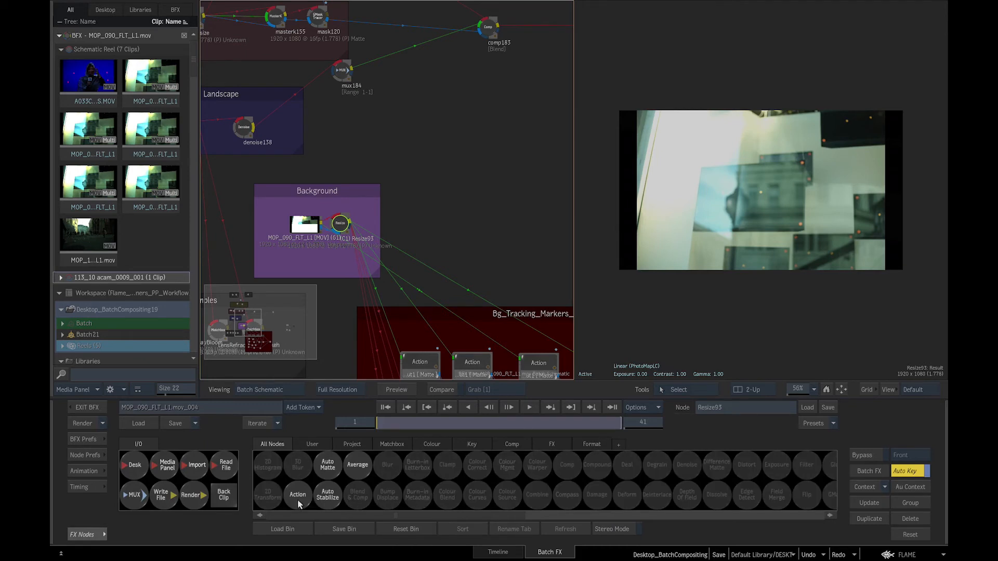
{"action": "left_click_drag", "start_coordinate": [298, 499], "coordinate": [445, 223]}
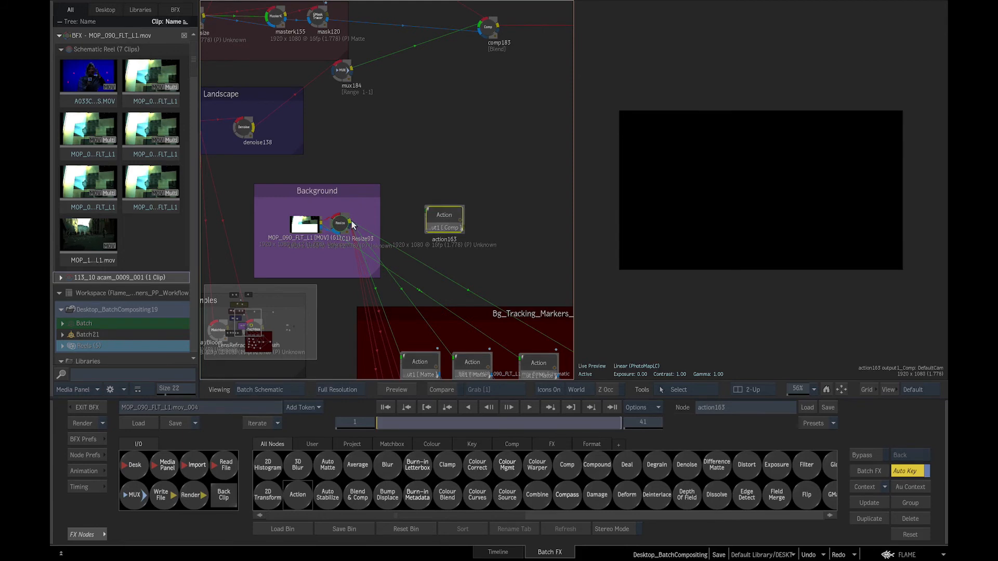
{"action": "left_click_drag", "start_coordinate": [352, 224], "coordinate": [428, 214]}
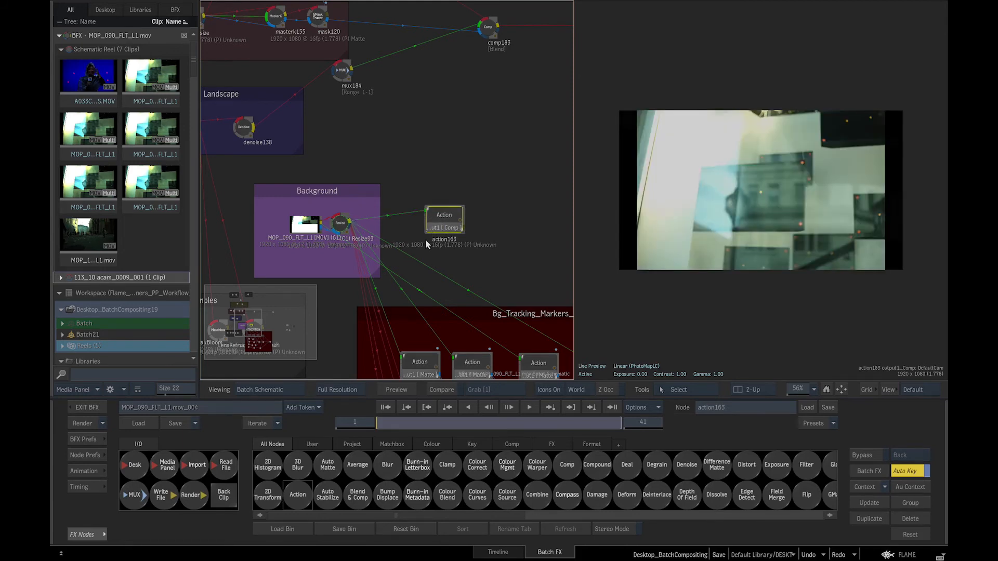
Step: Add a media input to the new Action node and feed it with a Colour Source node
{"action": "key", "text": "d"}
{"action": "key", "text": "n"}
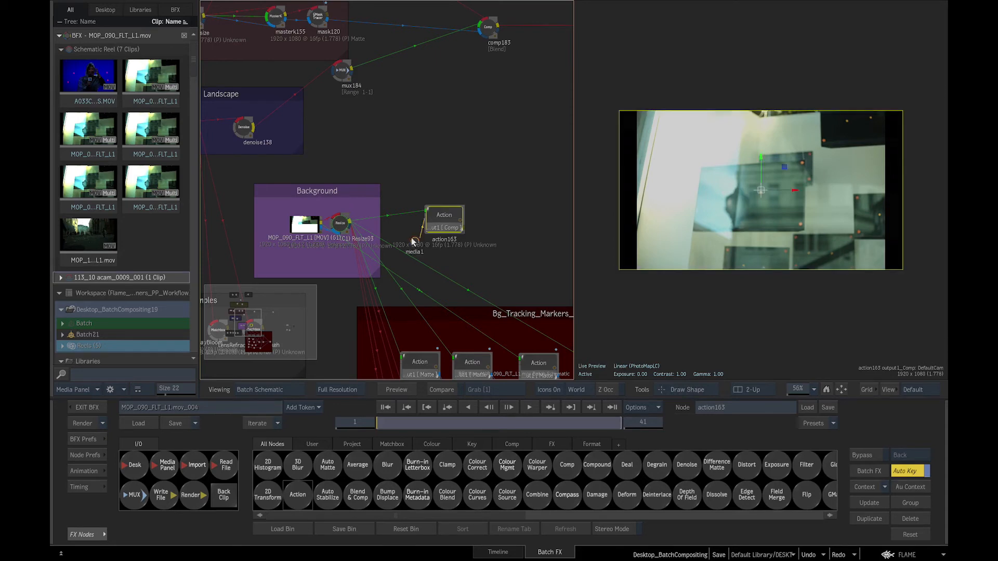
{"action": "left_click", "coordinate": [414, 242]}
{"action": "left_click", "coordinate": [508, 495]}
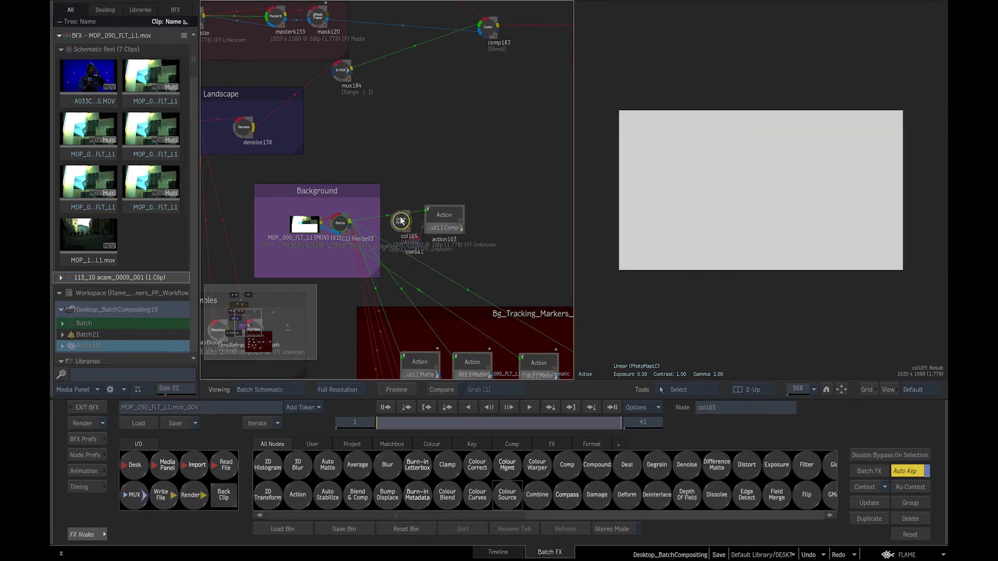
Step: Move the Colour Source node slightly down beside the Action node and set its pattern to PAL Bars
{"action": "left_click", "coordinate": [402, 226]}
{"action": "left_click_drag", "start_coordinate": [400, 225], "coordinate": [401, 230]}
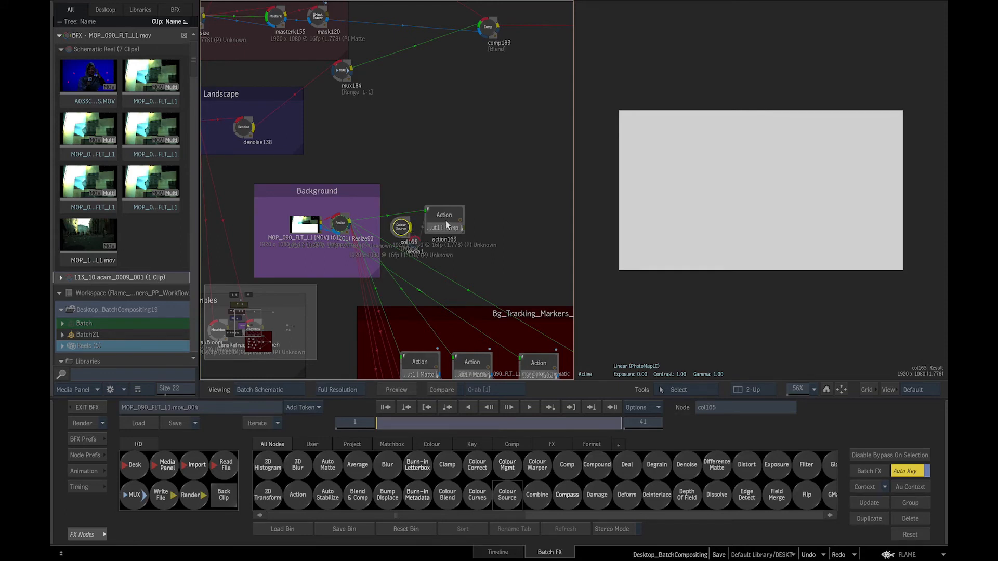
{"action": "double_click", "coordinate": [404, 228]}
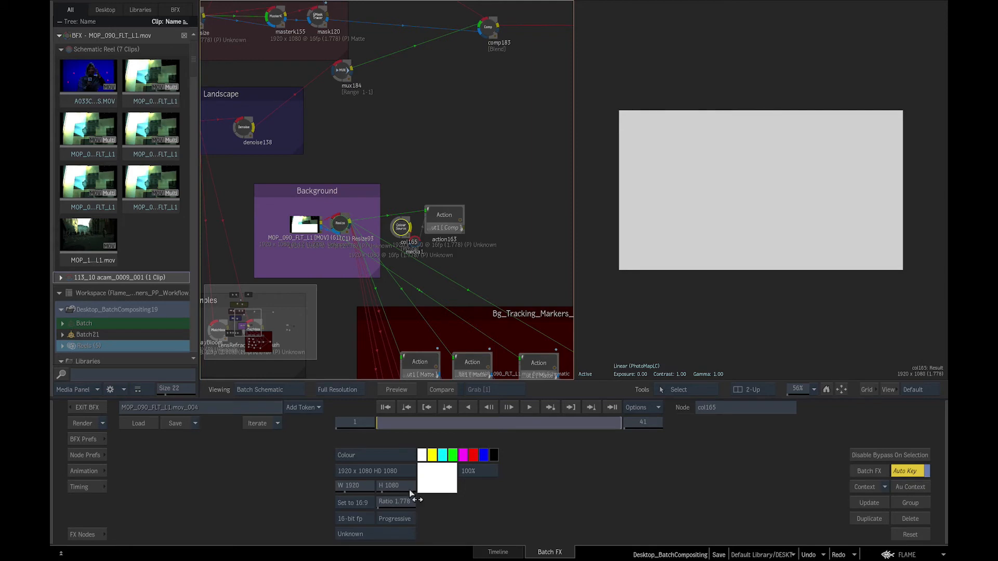
{"action": "left_click", "coordinate": [389, 458]}
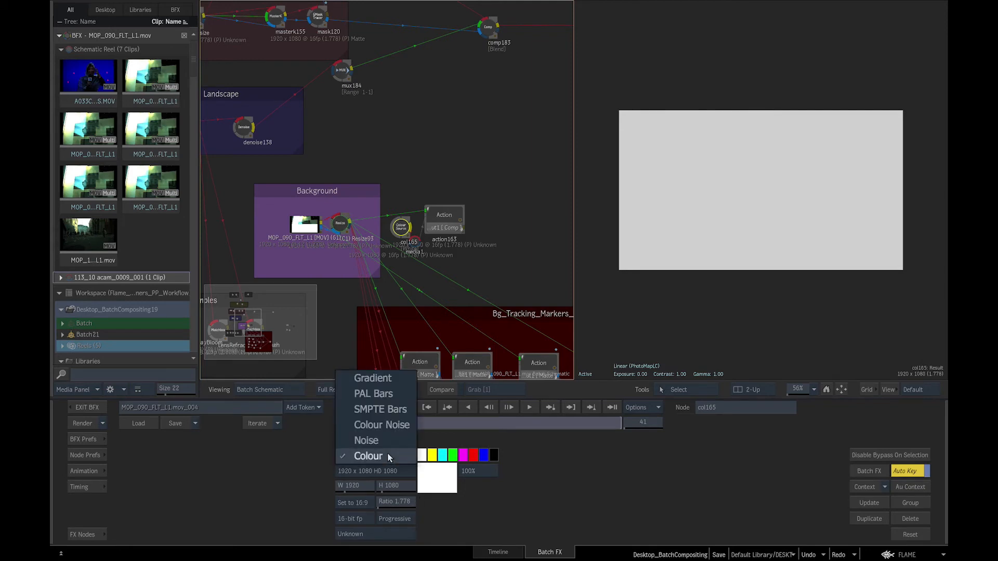
{"action": "left_click", "coordinate": [394, 394]}
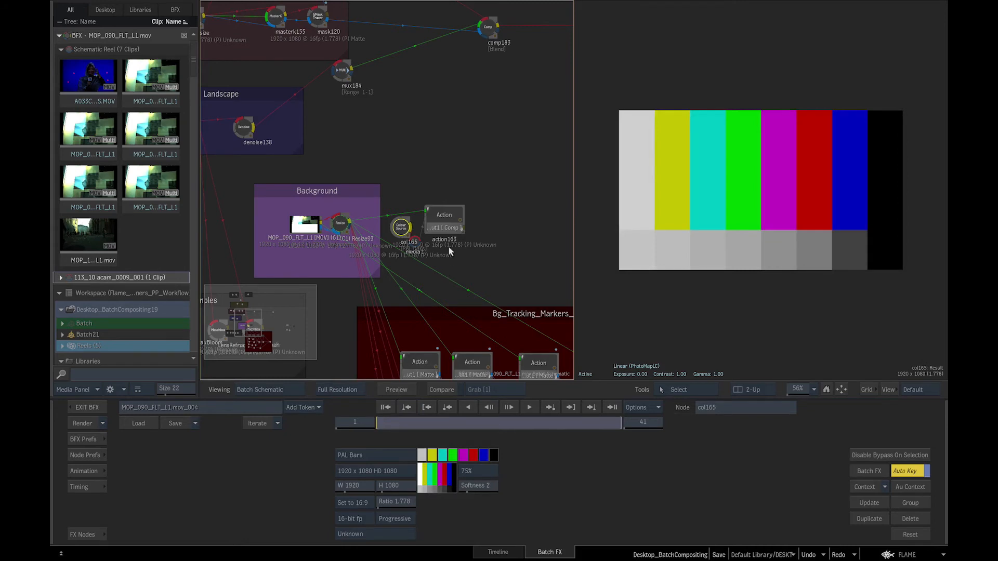
Step: Show the new Action's schematic and set the surface type of its colour-bars image to Bilinear
{"action": "double_click", "coordinate": [446, 229]}
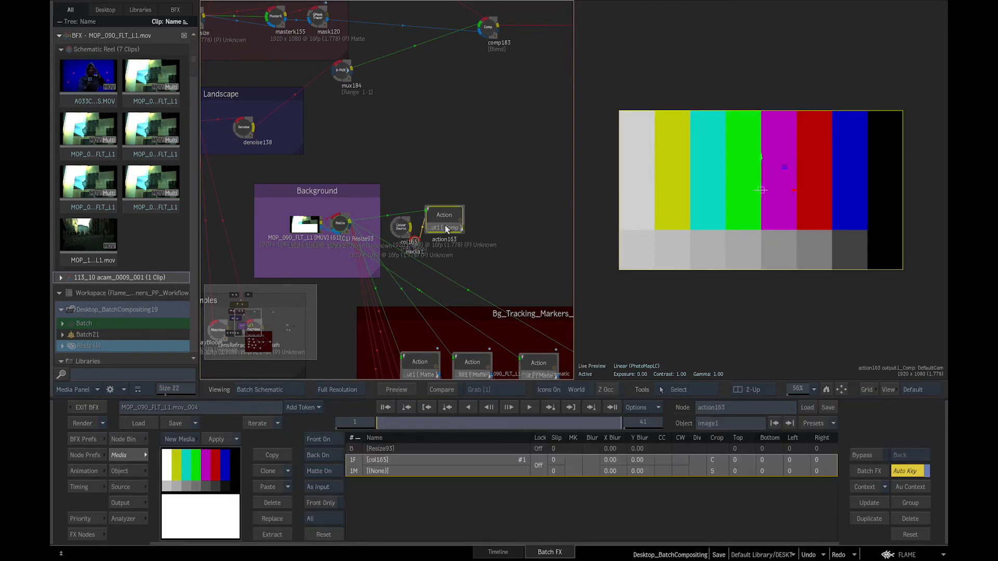
{"action": "left_click", "coordinate": [274, 391]}
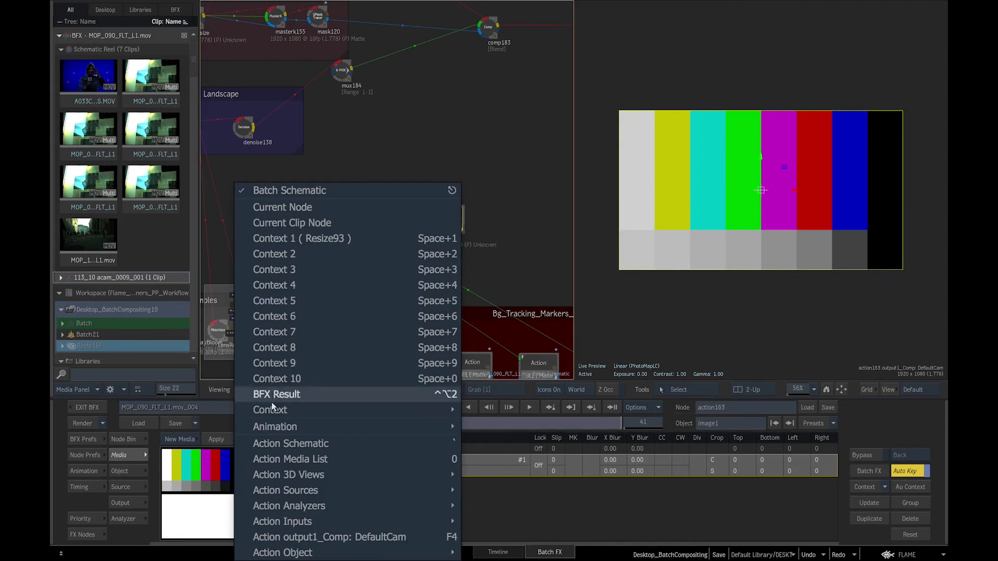
{"action": "left_click", "coordinate": [270, 443]}
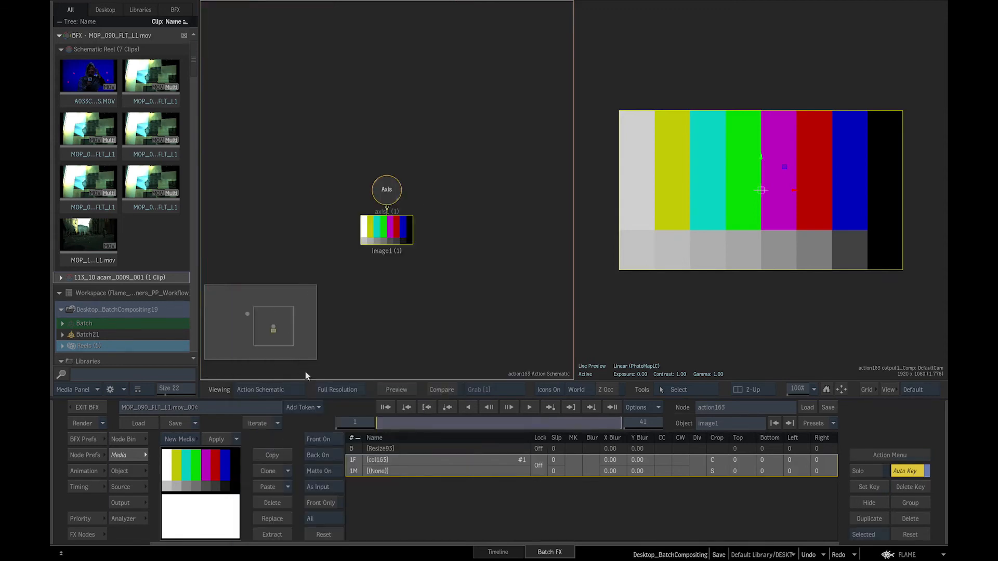
{"action": "double_click", "coordinate": [385, 233]}
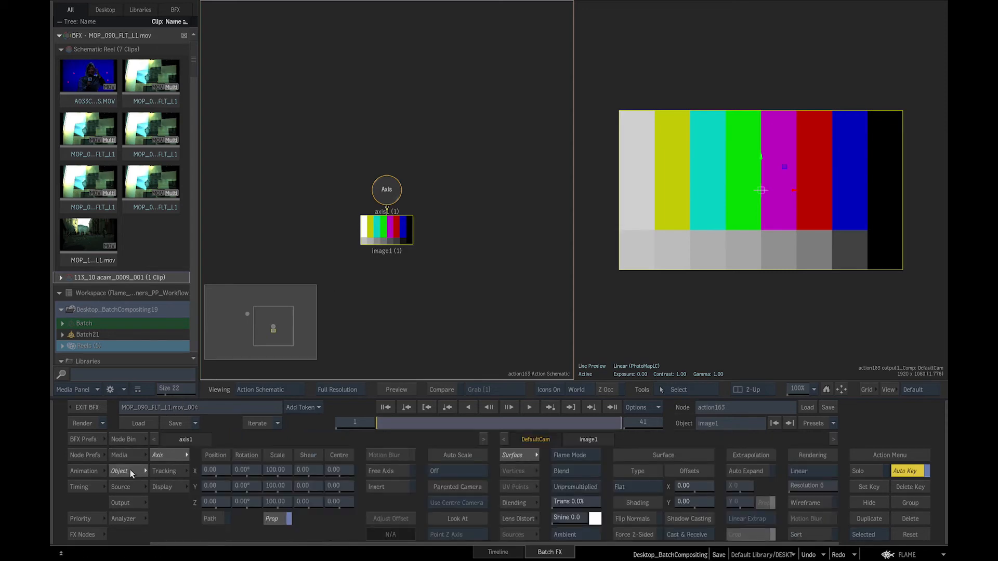
{"action": "left_click", "coordinate": [639, 487]}
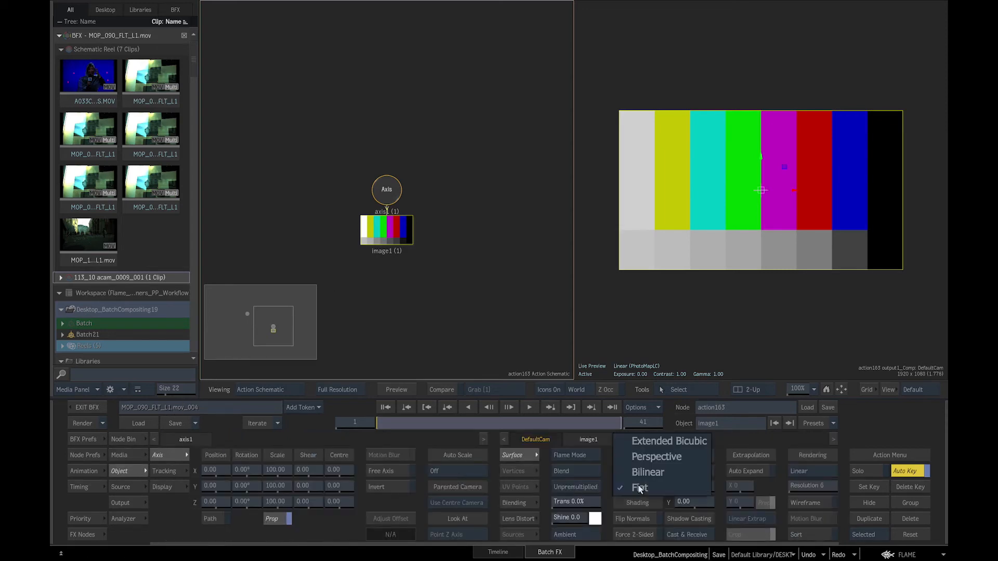
{"action": "left_click", "coordinate": [643, 473]}
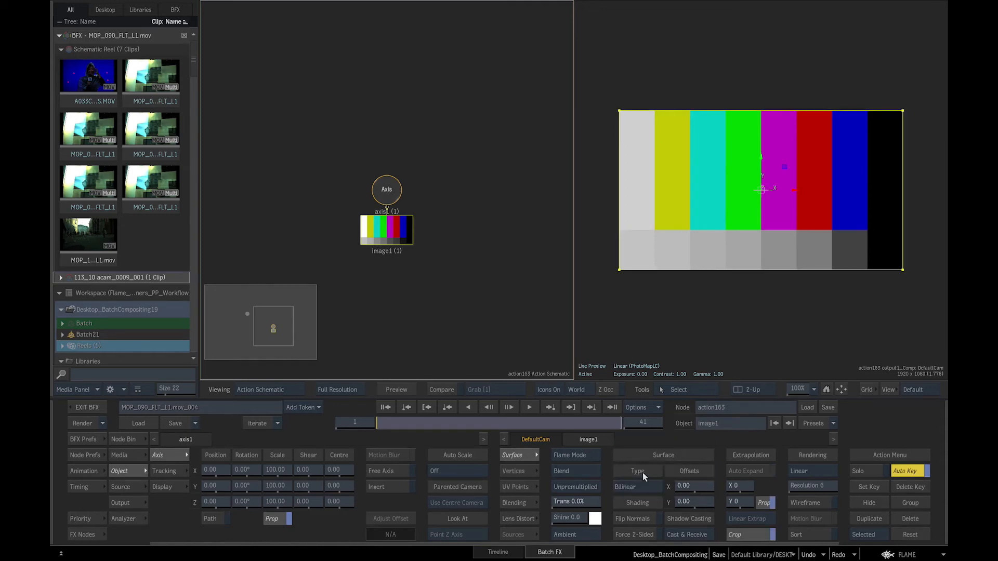
Step: Open the stabilizer for the surface's vertices, place the four trackers on the central panel's corners and analyse them forward
{"action": "left_click", "coordinate": [512, 472]}
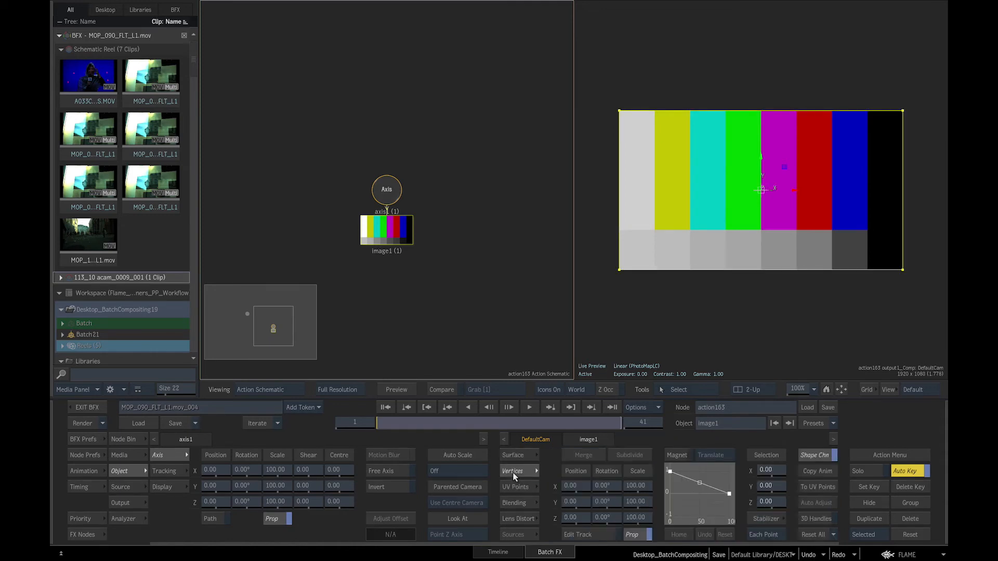
{"action": "left_click", "coordinate": [766, 519]}
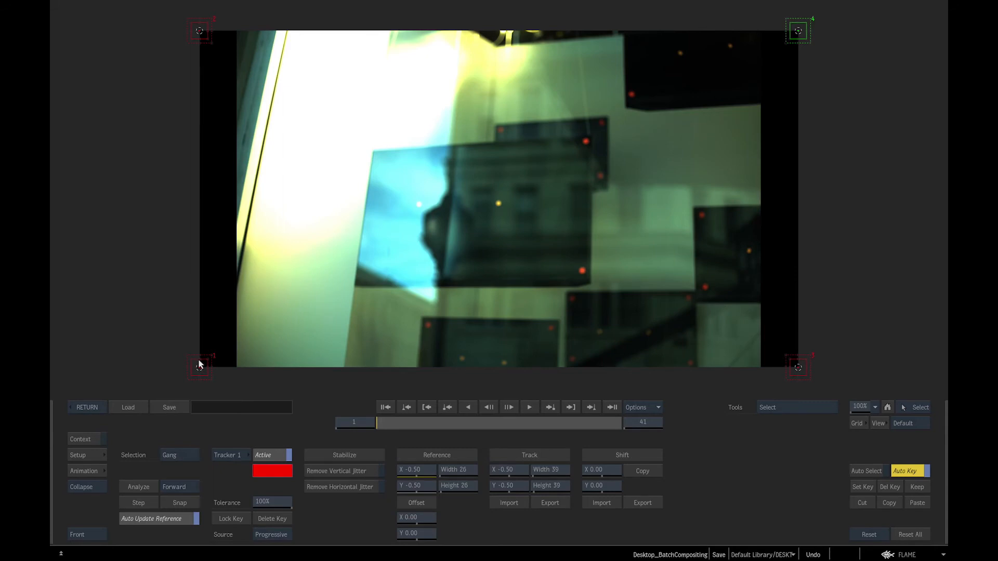
{"action": "left_click_drag", "start_coordinate": [200, 367], "coordinate": [354, 286]}
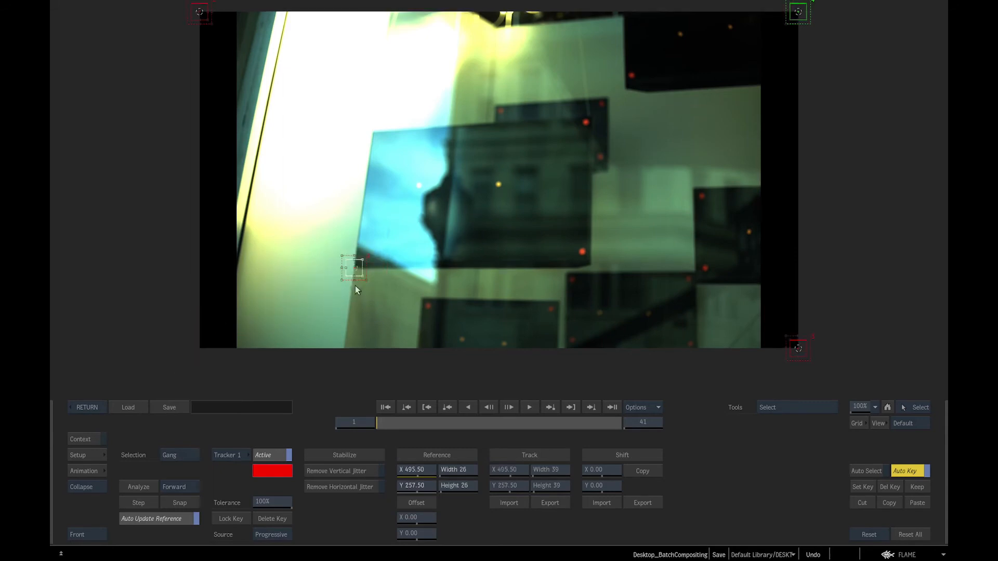
{"action": "left_click_drag", "start_coordinate": [788, 347], "coordinate": [591, 264]}
{"action": "left_click_drag", "start_coordinate": [798, 12], "coordinate": [584, 160]}
{"action": "left_click_drag", "start_coordinate": [209, 48], "coordinate": [373, 171]}
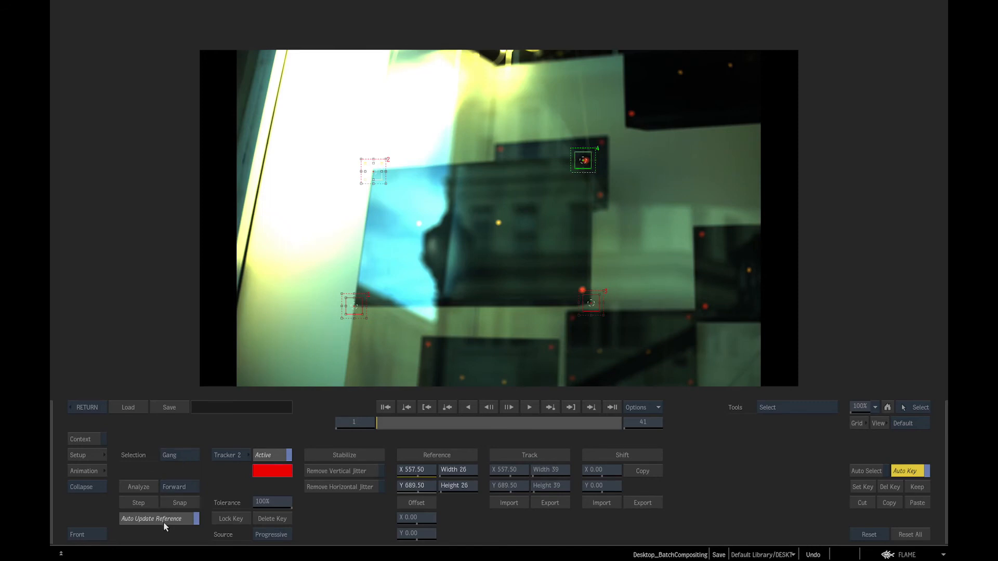
{"action": "left_click", "coordinate": [140, 487]}
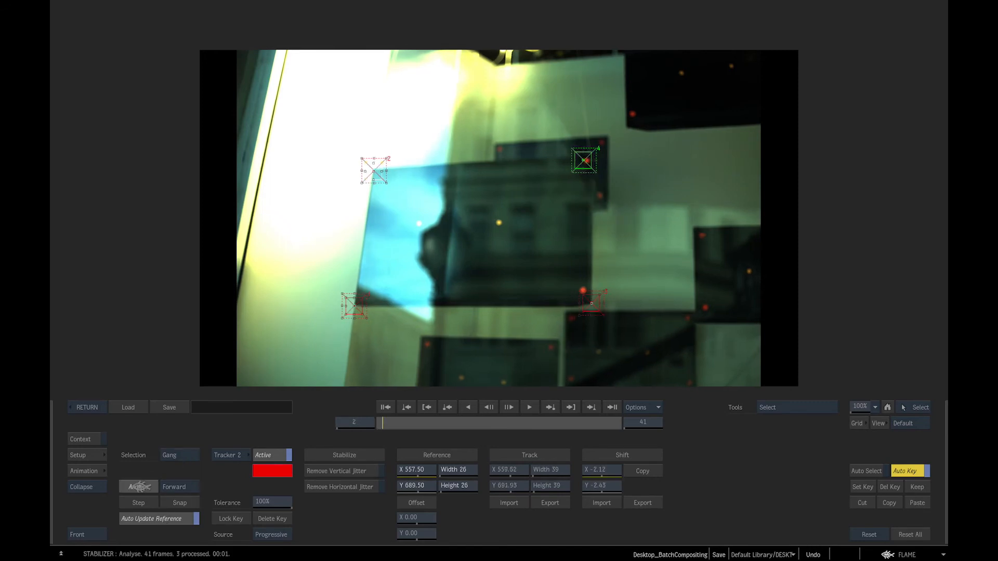
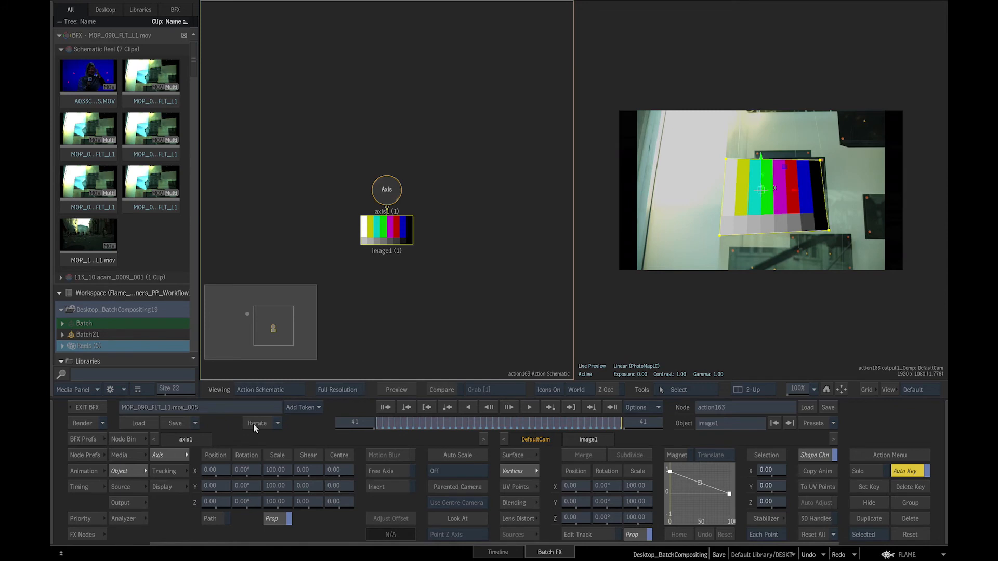
Step: At frame 1, pull the surface's four corner vertices slightly inward to fit the colour bars within the central panel
{"action": "left_click", "coordinate": [385, 408]}
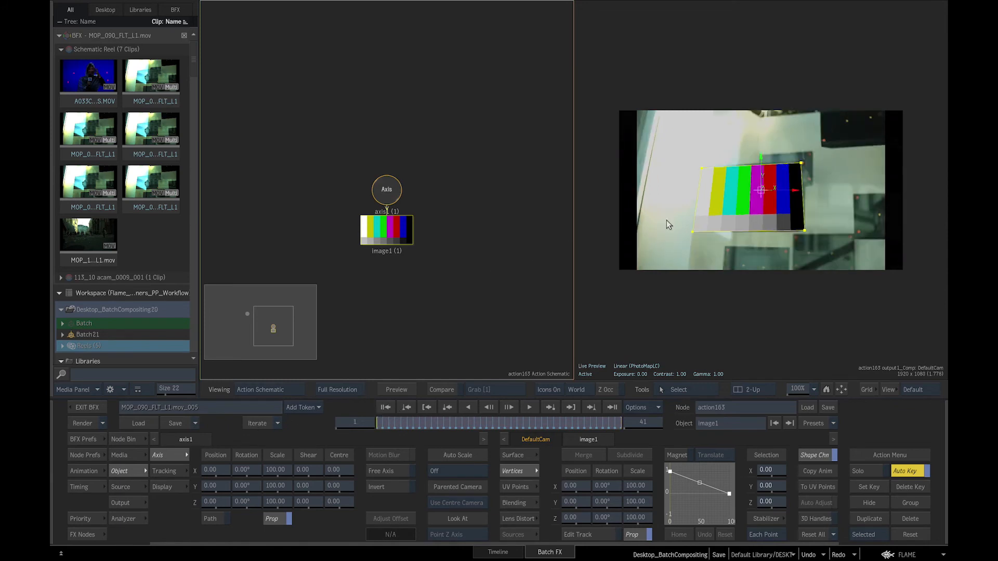
{"action": "left_click_drag", "start_coordinate": [693, 232], "coordinate": [696, 229]}
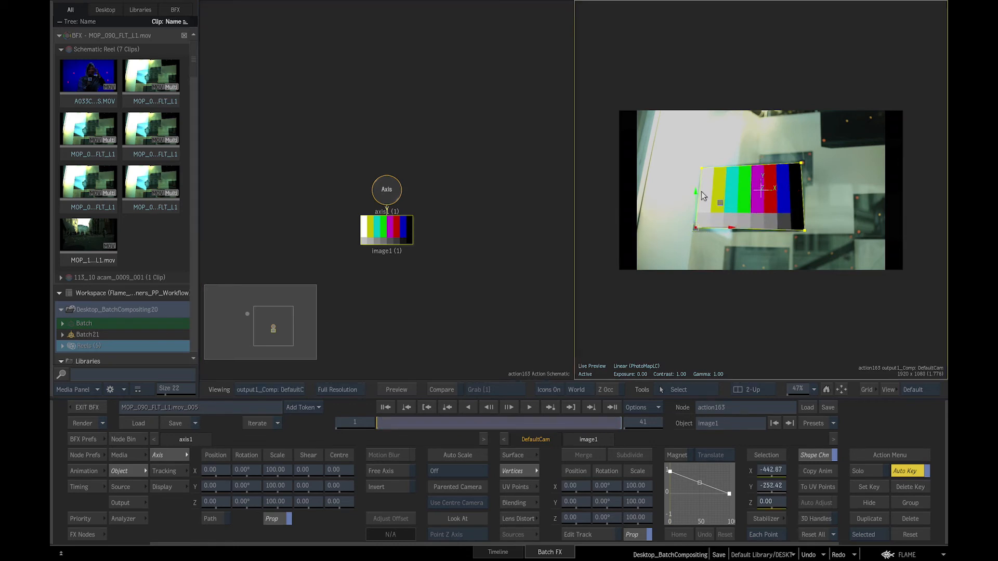
{"action": "left_click_drag", "start_coordinate": [701, 169], "coordinate": [703, 173]}
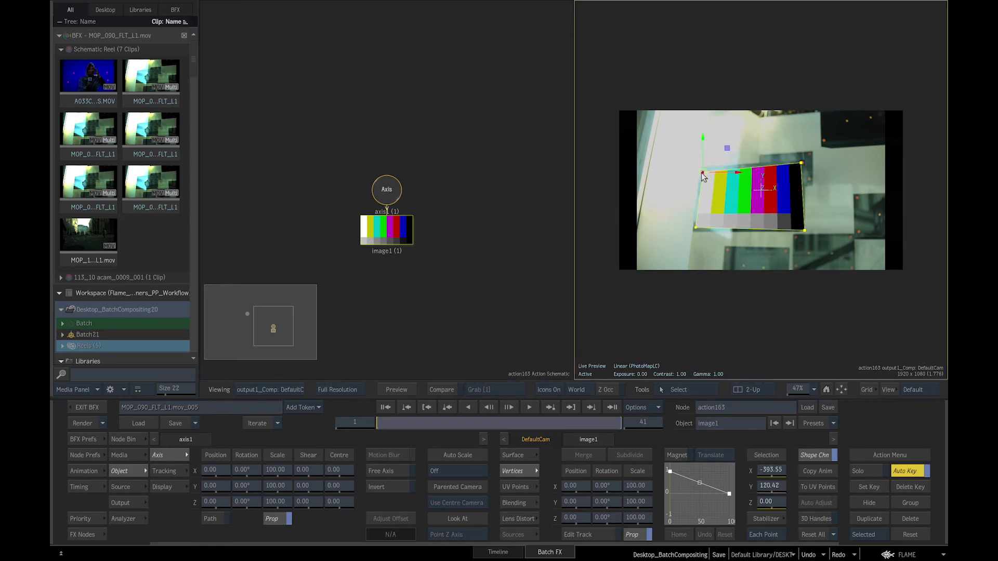
{"action": "left_click_drag", "start_coordinate": [801, 163], "coordinate": [800, 166]}
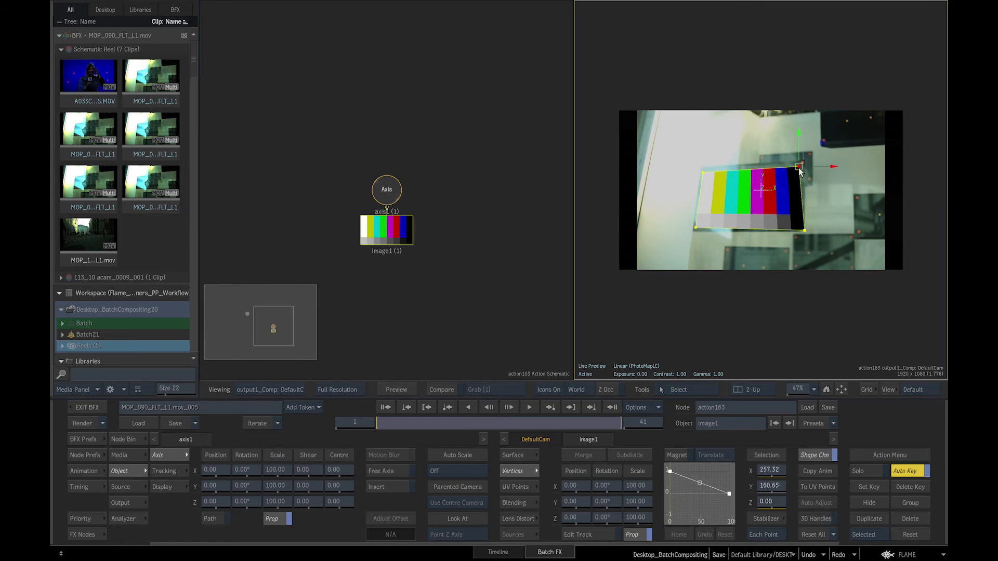
{"action": "left_click_drag", "start_coordinate": [805, 230], "coordinate": [801, 230]}
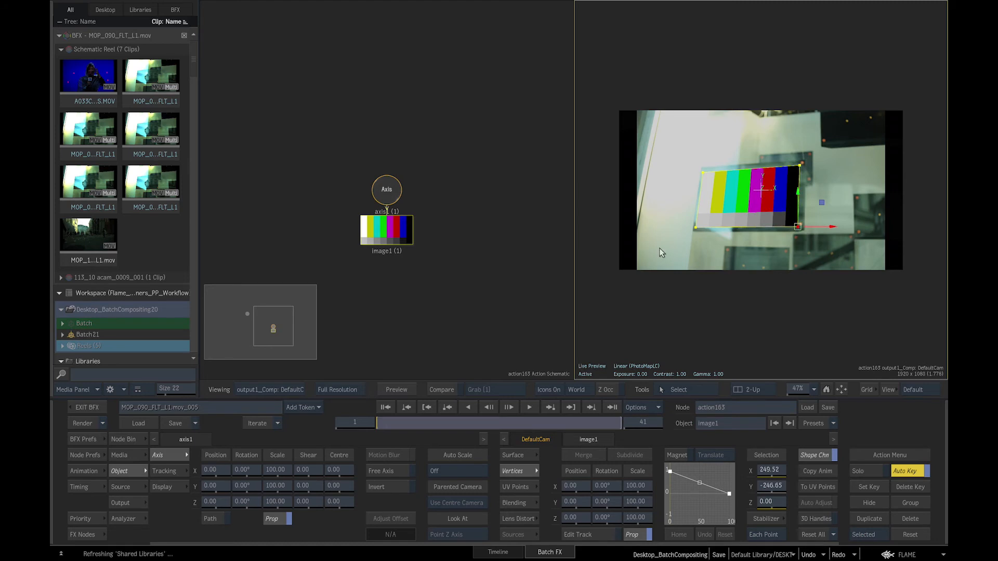
{"action": "left_click_drag", "start_coordinate": [704, 172], "coordinate": [704, 174]}
{"action": "left_click_drag", "start_coordinate": [698, 228], "coordinate": [702, 231]}
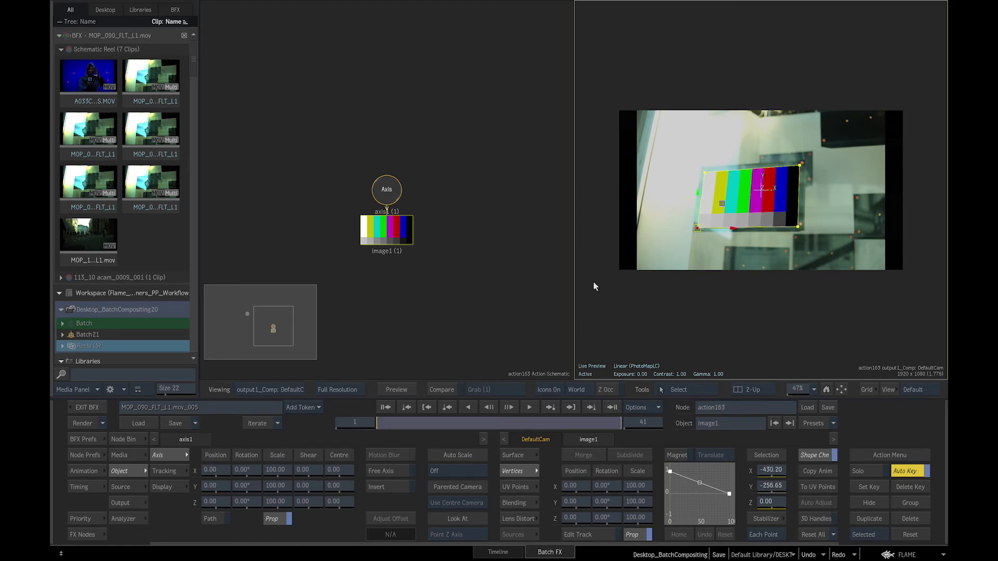
Step: Play back the tracked colour bars and raise the surface's lower-left vertex slightly at frame 41
{"action": "left_click", "coordinate": [530, 407]}
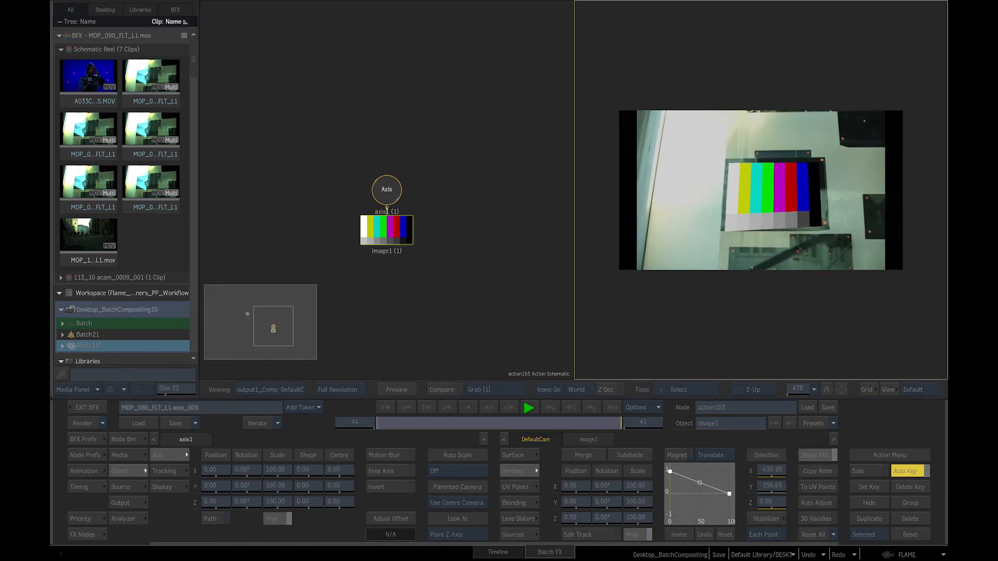
{"action": "left_click", "coordinate": [531, 409]}
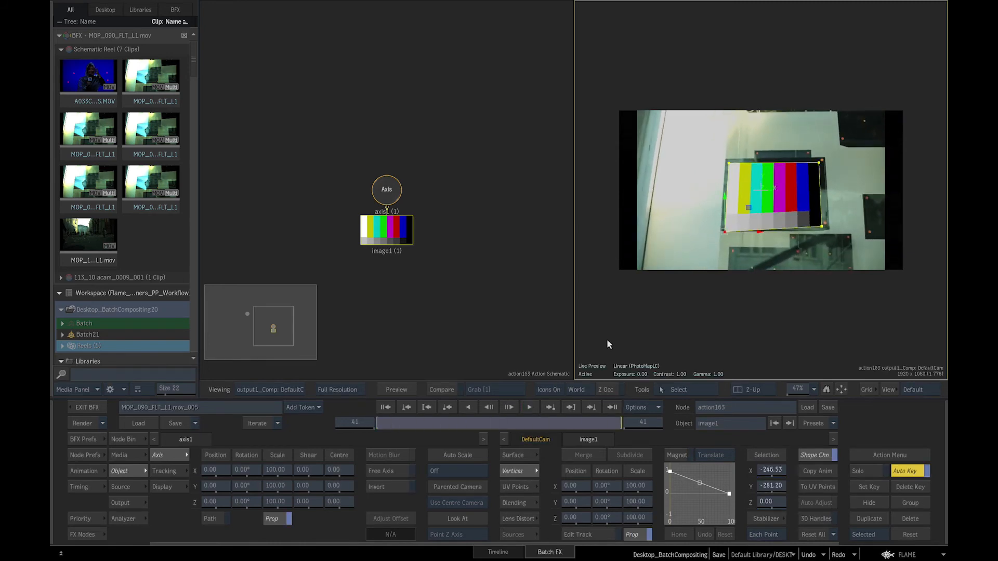
{"action": "left_click_drag", "start_coordinate": [726, 233], "coordinate": [725, 228]}
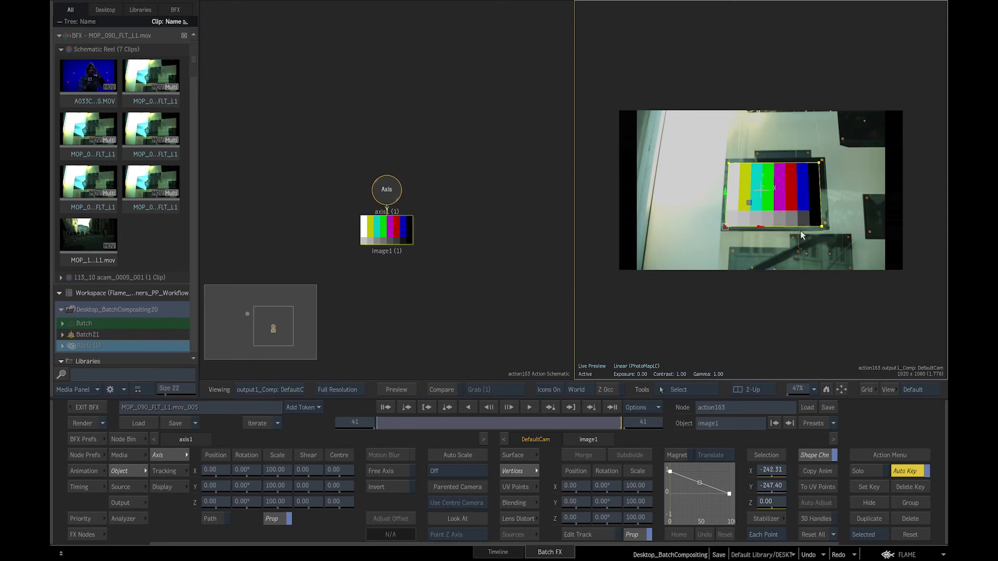
{"action": "left_click", "coordinate": [529, 408]}
Step: Return to frame 1, enlarge the view of the panel and set the surface's transparency to 71%
{"action": "left_click", "coordinate": [383, 410]}
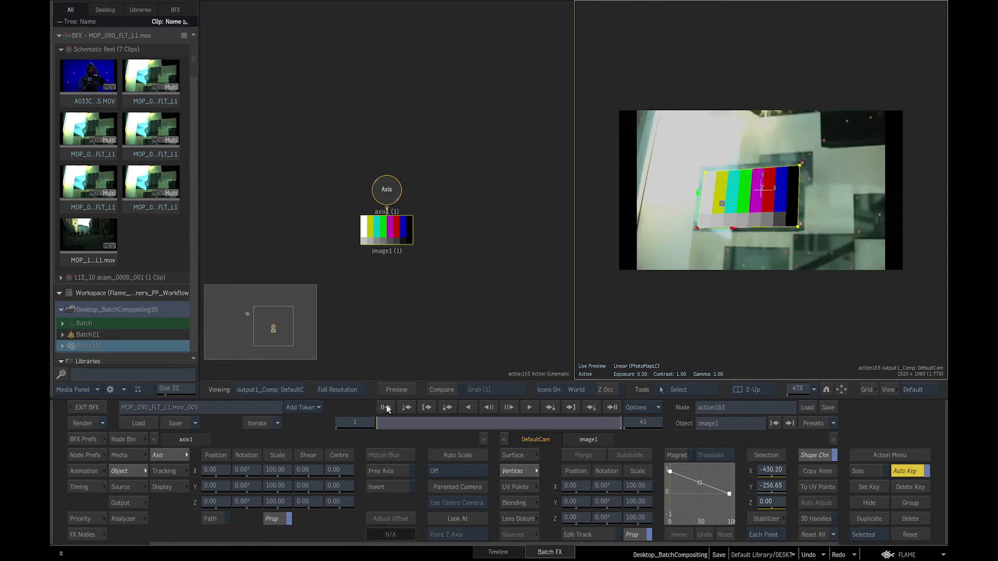
{"action": "key", "text": "ctrl+space"}
{"action": "left_click_drag", "start_coordinate": [698, 333], "coordinate": [919, 302]}
{"action": "left_click_drag", "start_coordinate": [735, 302], "coordinate": [853, 301]}
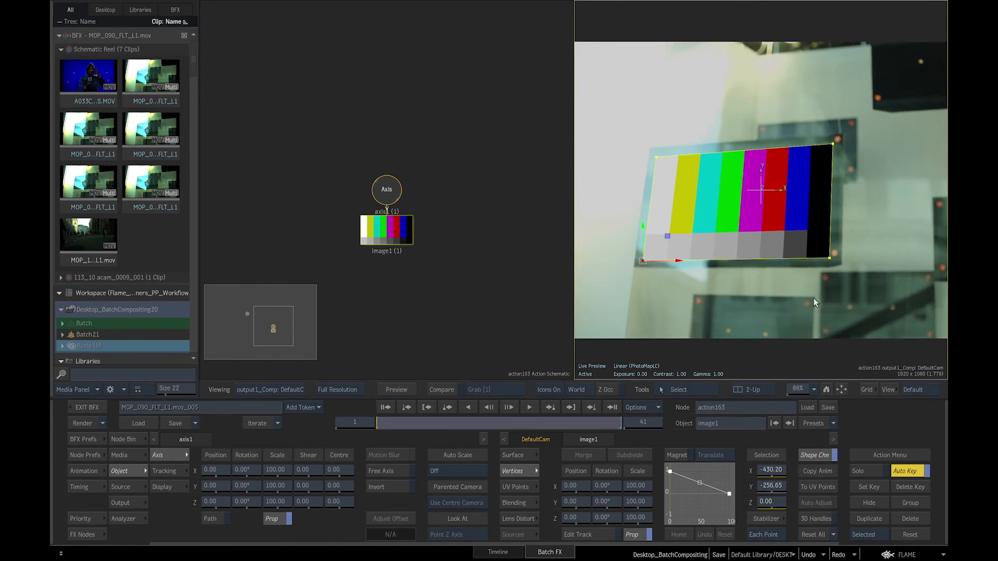
{"action": "left_click", "coordinate": [398, 237]}
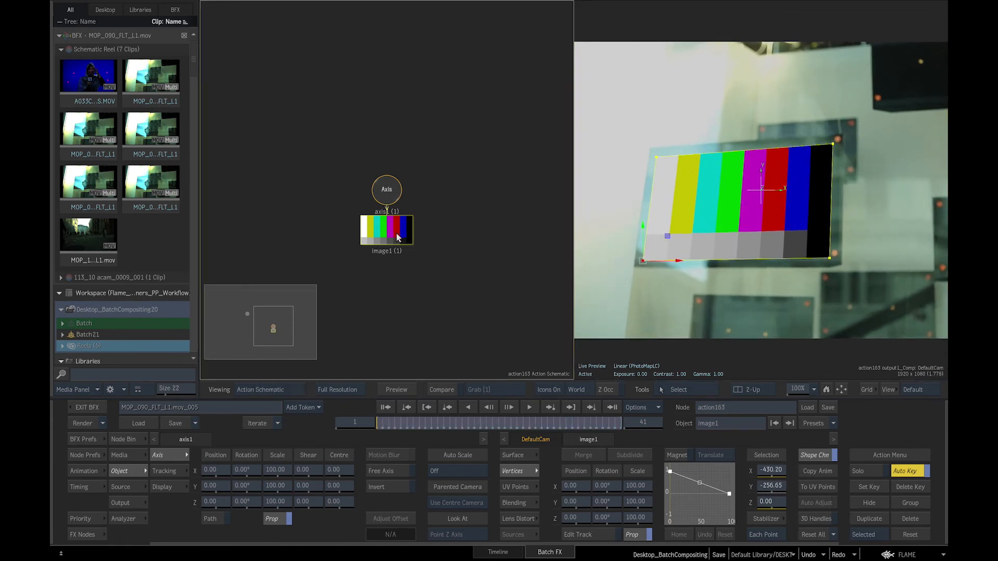
{"action": "left_click", "coordinate": [152, 471]}
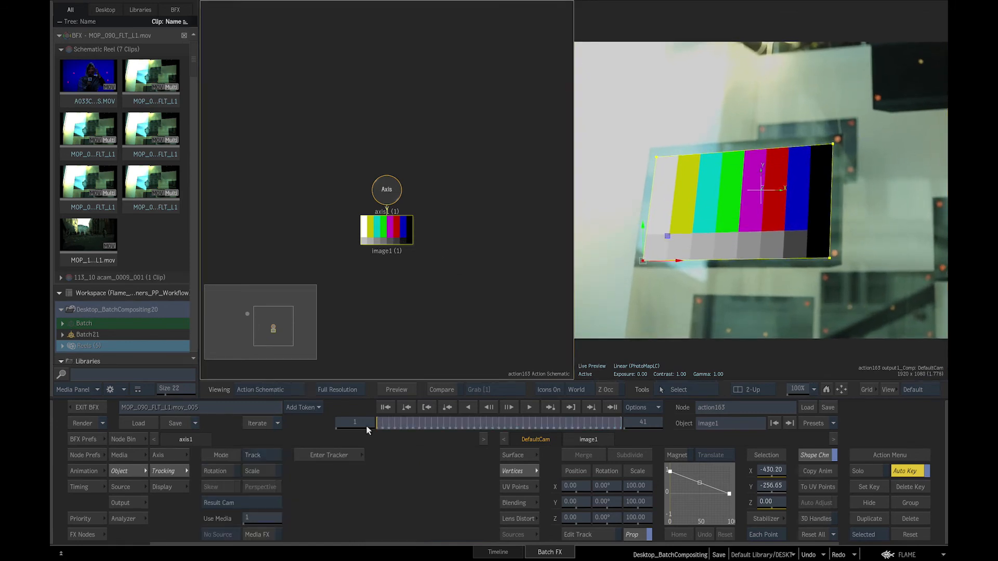
{"action": "left_click", "coordinate": [520, 458]}
{"action": "left_click_drag", "start_coordinate": [601, 501], "coordinate": [743, 485]}
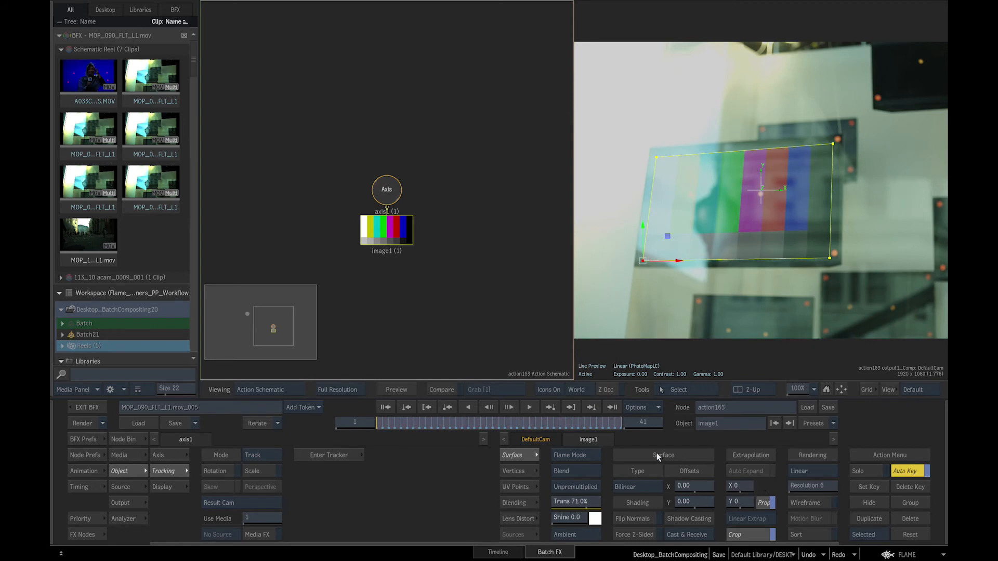
Step: Refine the semi-transparent surface's corner vertices at frame 1, moving the upper-left and both right-hand ones closer to the panel's corners
{"action": "left_click", "coordinate": [657, 156]}
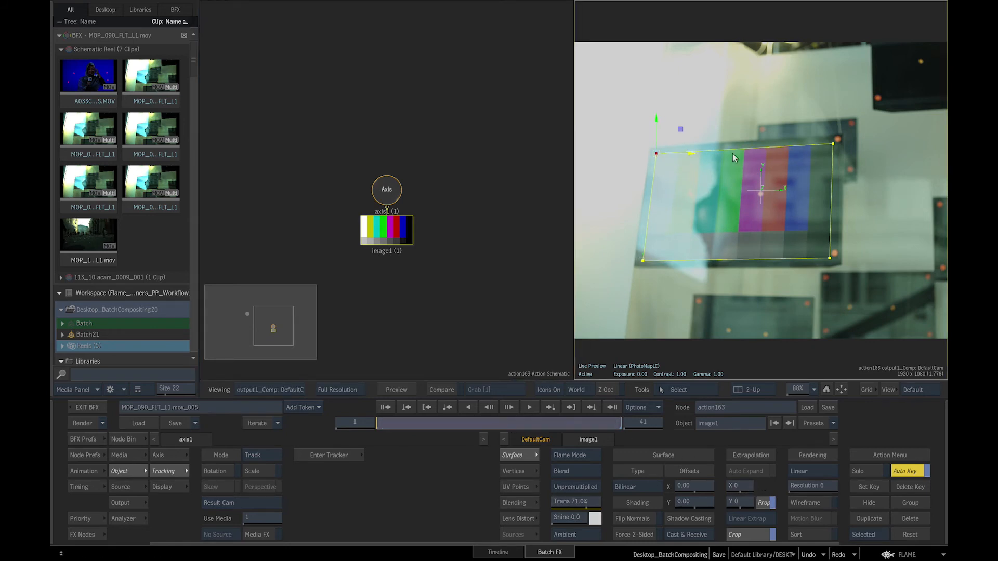
{"action": "left_click", "coordinate": [836, 141]}
{"action": "left_click_drag", "start_coordinate": [834, 256], "coordinate": [837, 260]}
{"action": "left_click", "coordinate": [843, 154]}
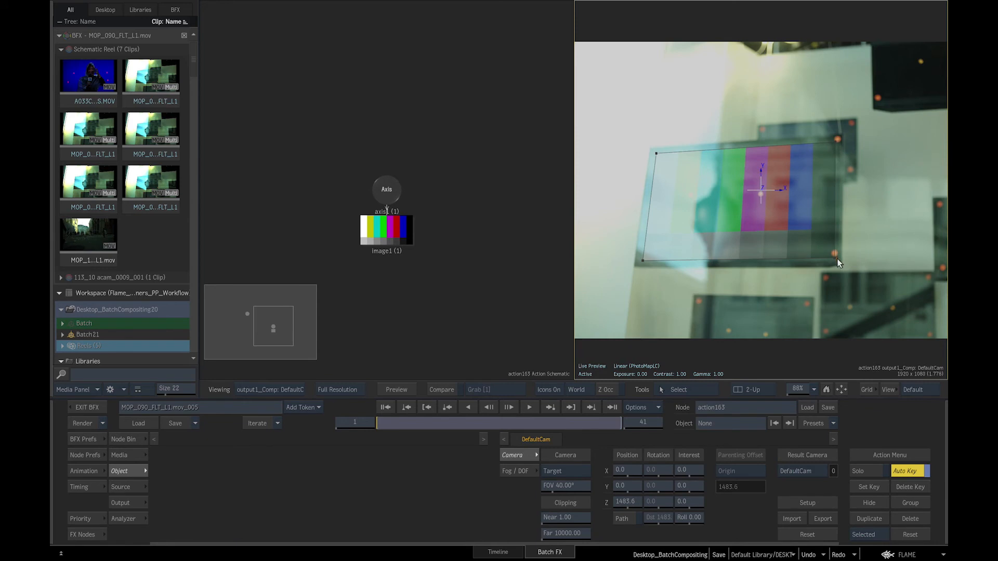
{"action": "left_click", "coordinate": [833, 256]}
{"action": "left_click_drag", "start_coordinate": [837, 261], "coordinate": [835, 264]}
{"action": "left_click", "coordinate": [643, 261]}
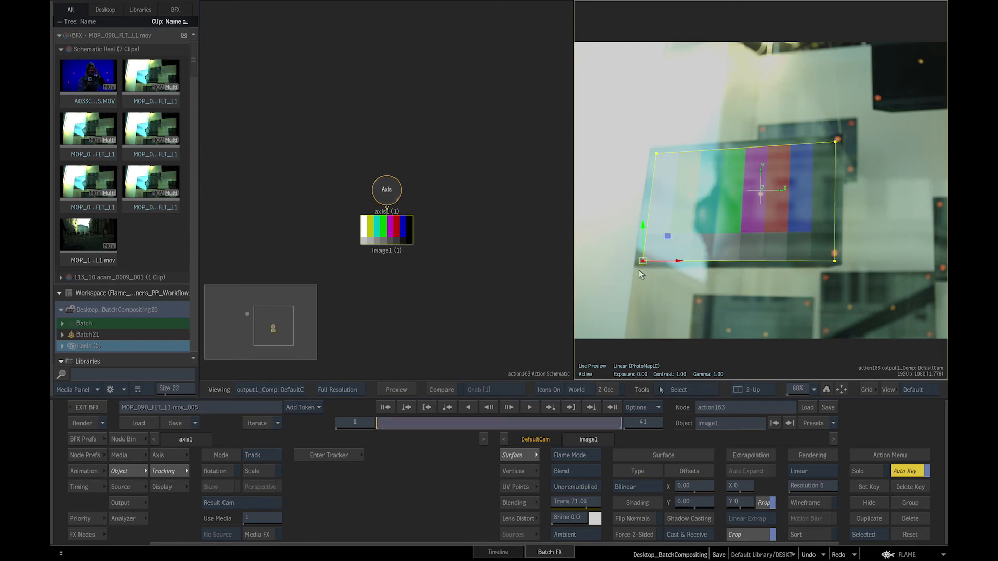
Step: At frame 41, move the surface's corner vertices outward to fit the panel's corners and play back the tracked colour bars
{"action": "left_click", "coordinate": [614, 408]}
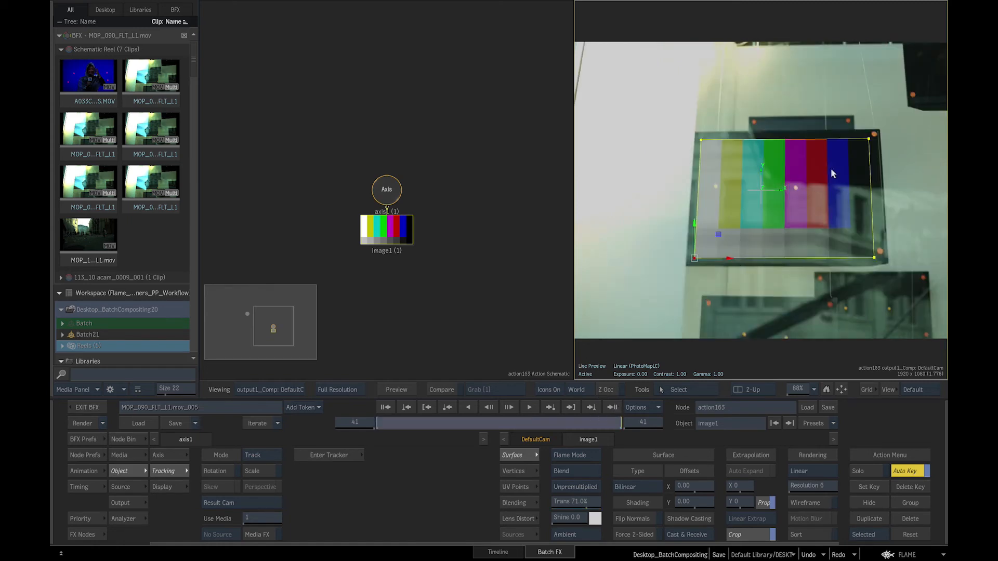
{"action": "left_click_drag", "start_coordinate": [869, 139], "coordinate": [877, 137]}
{"action": "left_click_drag", "start_coordinate": [877, 257], "coordinate": [884, 261]}
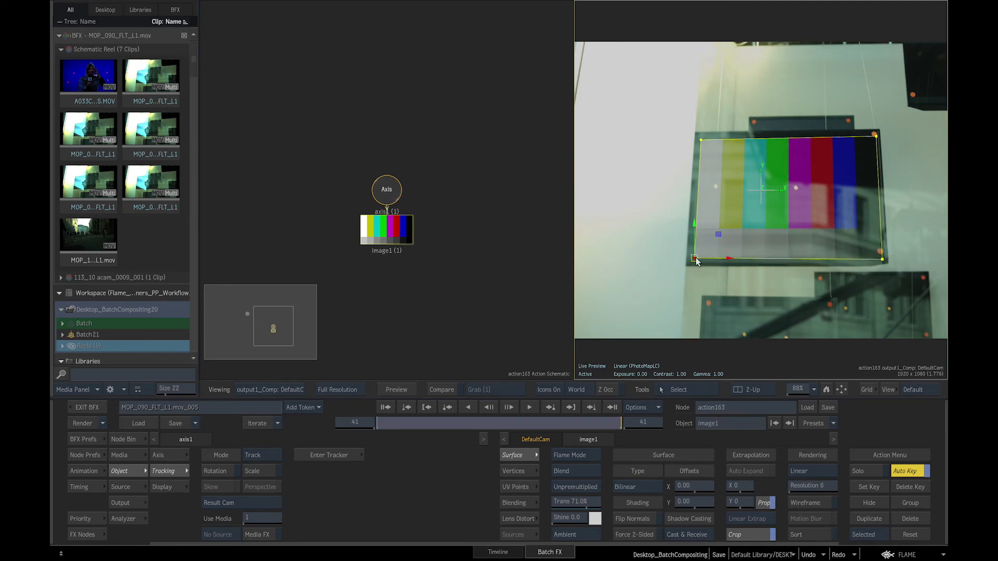
{"action": "left_click", "coordinate": [700, 139]}
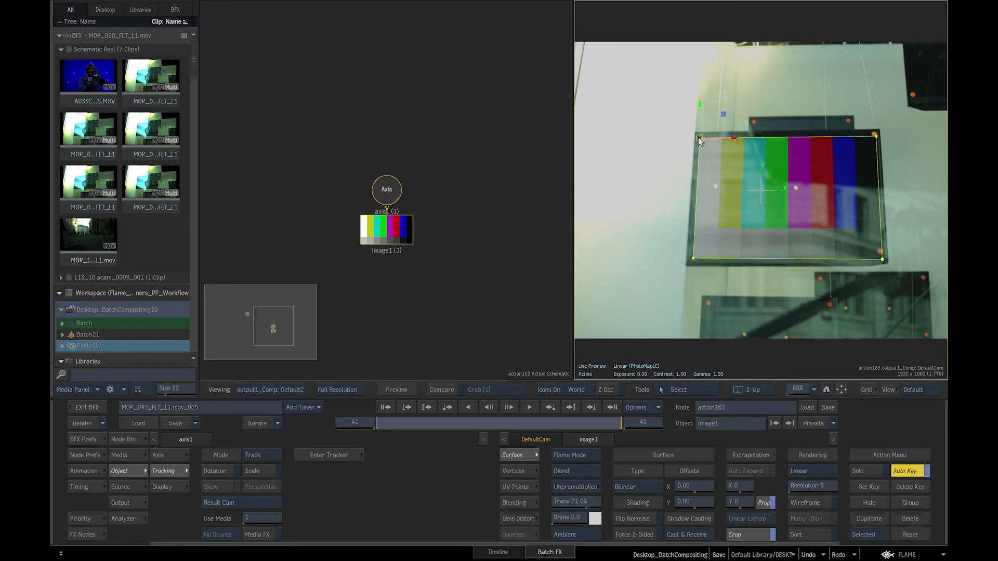
{"action": "left_click", "coordinate": [875, 135]}
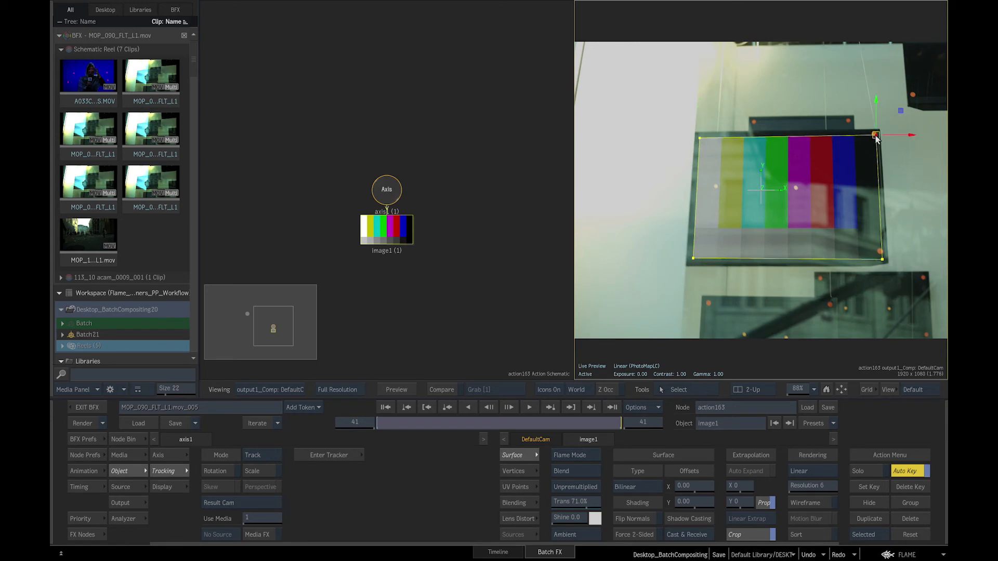
{"action": "left_click", "coordinate": [536, 408]}
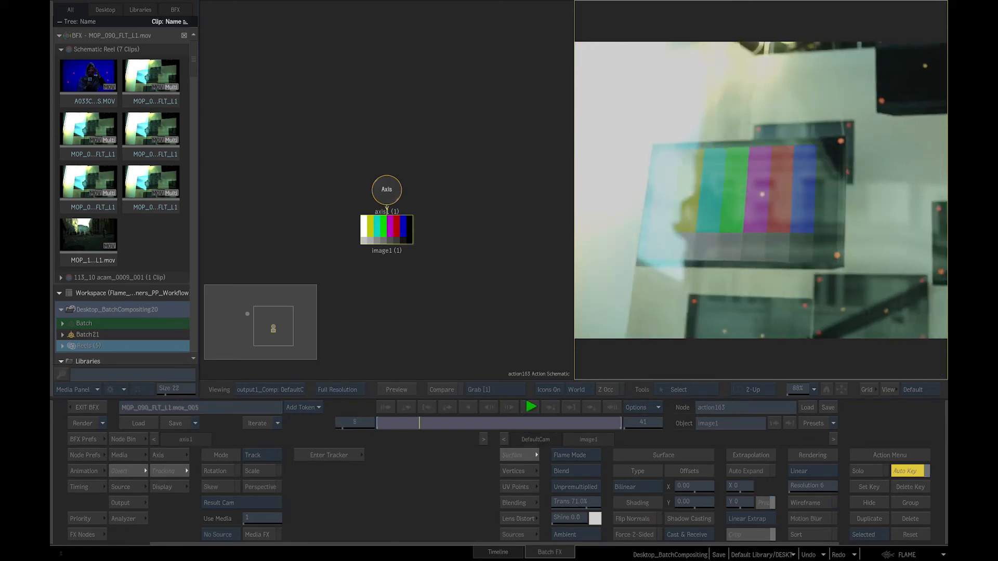
Step: In the batch schematic, connect the comp183 result to action163's media1 input in place of the PAL Bars source
{"action": "left_click", "coordinate": [285, 391]}
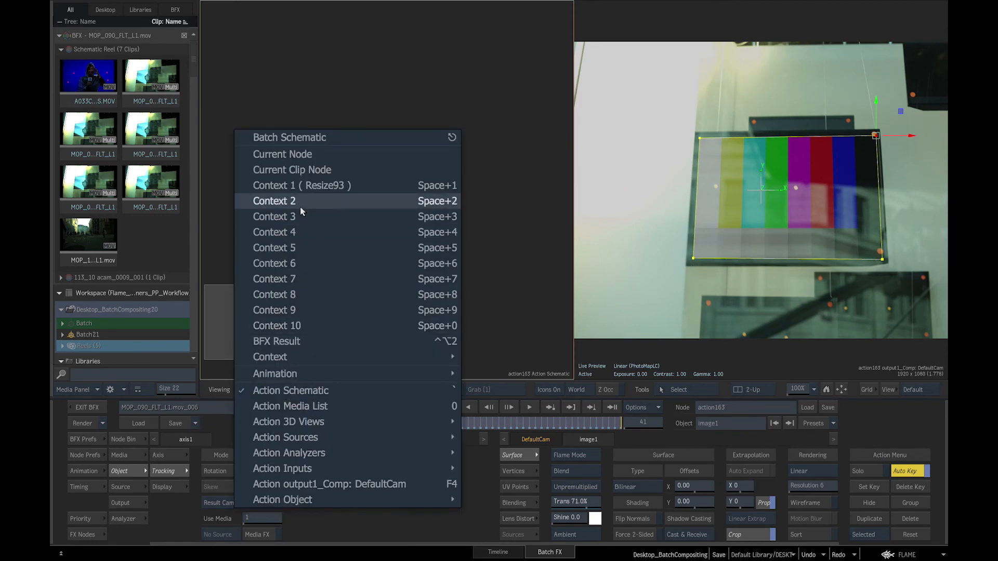
{"action": "left_click", "coordinate": [316, 140]}
{"action": "left_click_drag", "start_coordinate": [401, 227], "coordinate": [436, 238]}
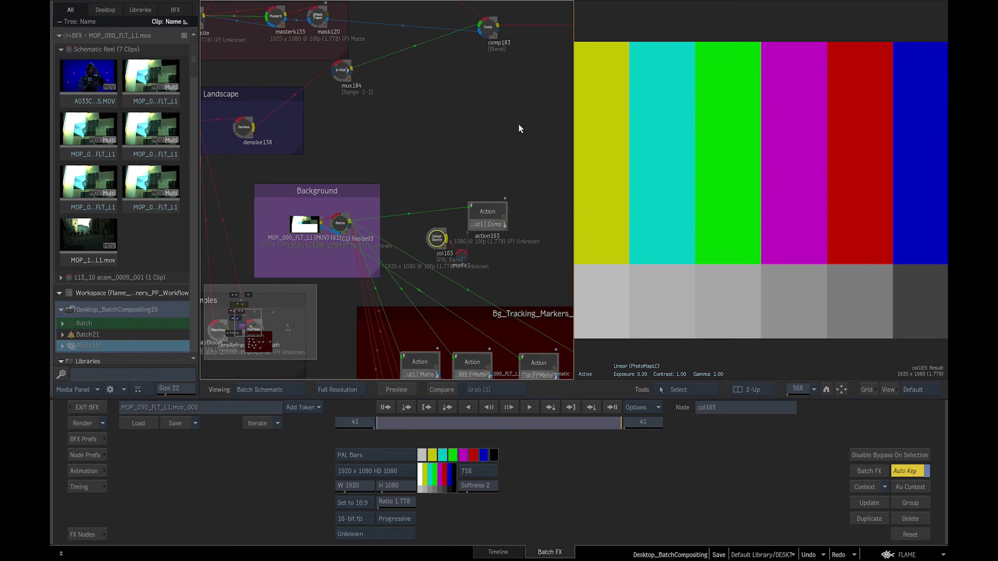
{"action": "left_click_drag", "start_coordinate": [519, 129], "coordinate": [452, 209]}
{"action": "left_click_drag", "start_coordinate": [368, 326], "coordinate": [352, 319]}
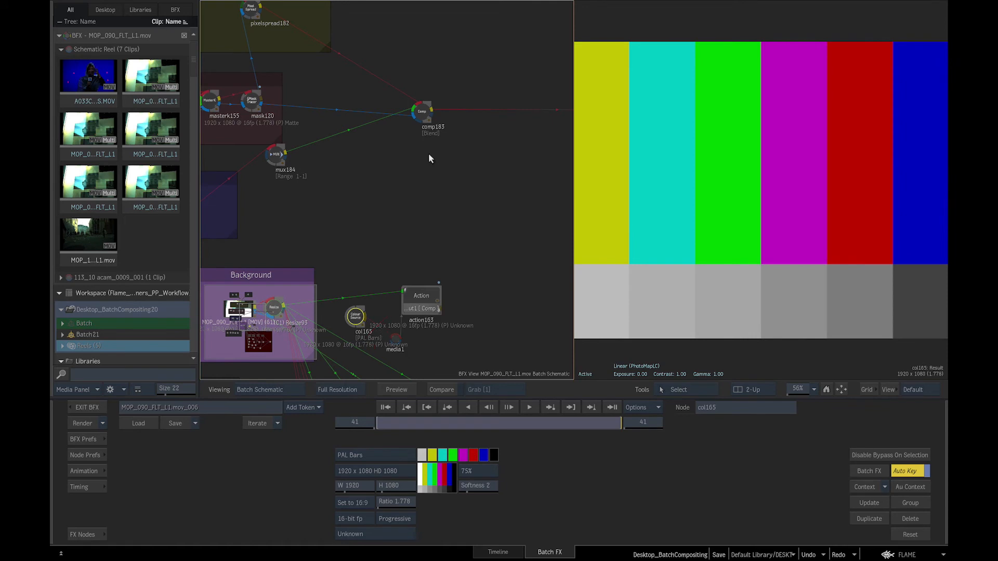
{"action": "left_click_drag", "start_coordinate": [434, 108], "coordinate": [394, 337]}
Step: In action163, reduce the surface's transparency at frame 41, set it to 0% at frame 1, and play back the composite
{"action": "left_click", "coordinate": [429, 305]}
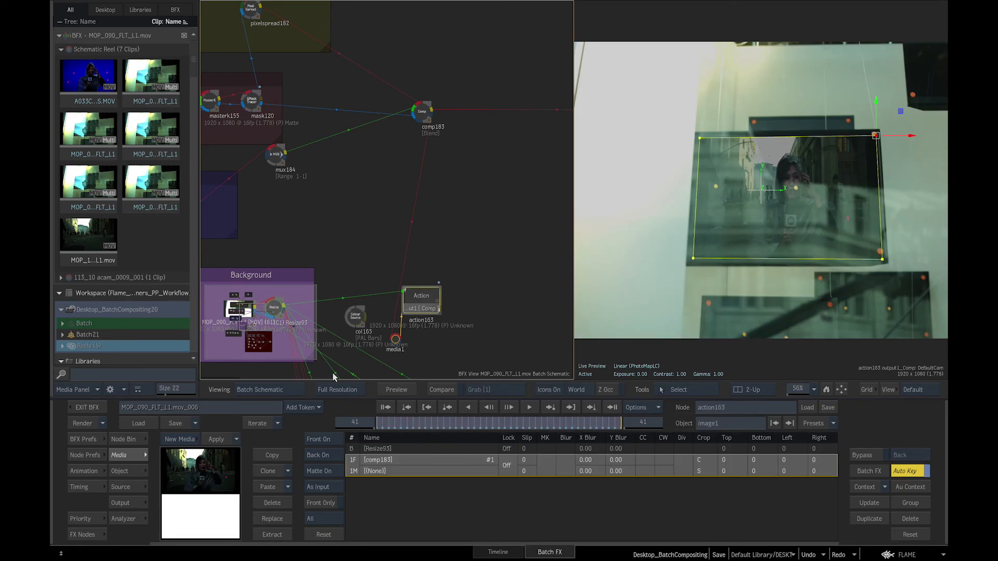
{"action": "left_click", "coordinate": [277, 394]}
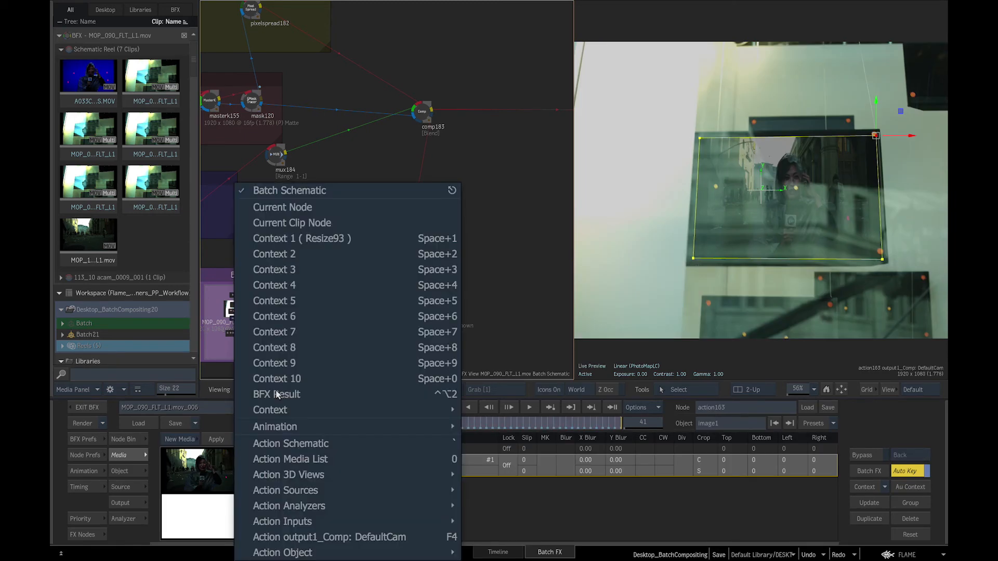
{"action": "left_click", "coordinate": [268, 445]}
{"action": "left_click", "coordinate": [130, 471]}
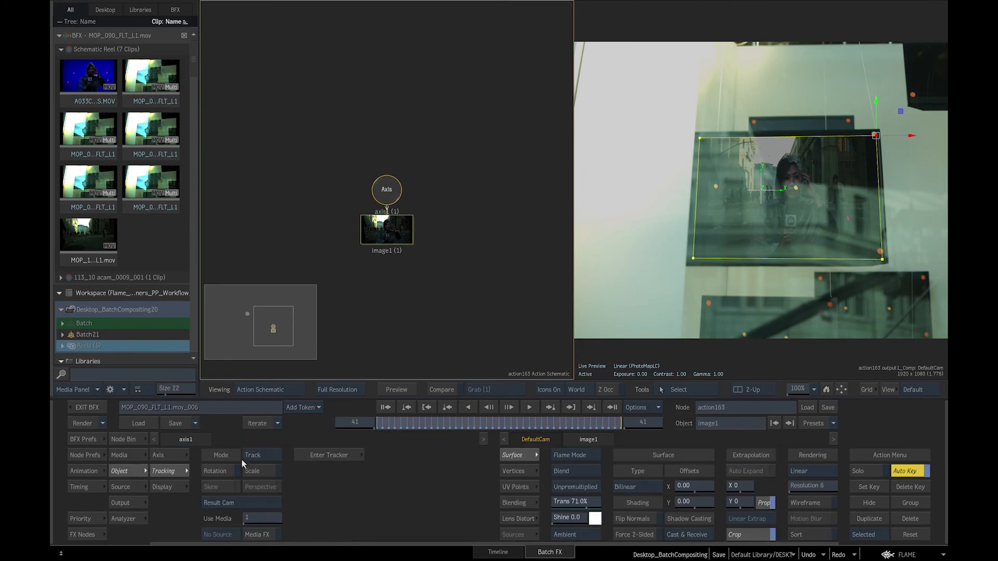
{"action": "left_click_drag", "start_coordinate": [572, 502], "coordinate": [411, 509]}
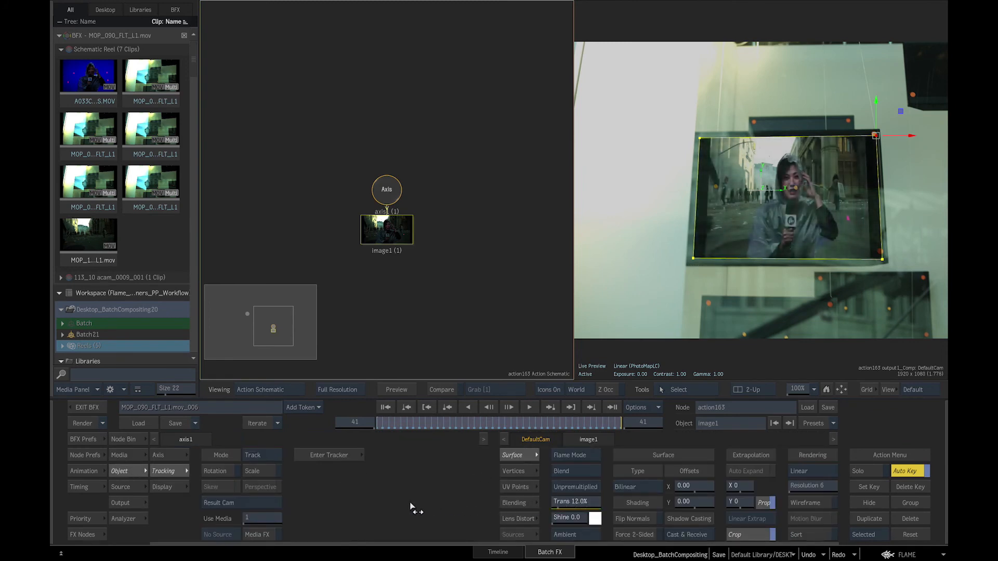
{"action": "left_click", "coordinate": [385, 407]}
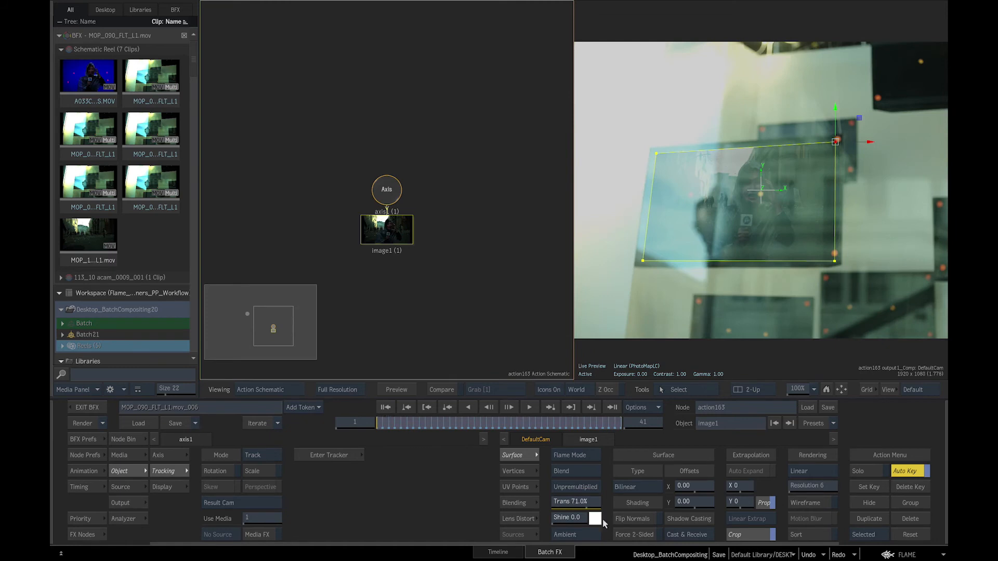
{"action": "left_click_drag", "start_coordinate": [575, 503], "coordinate": [357, 539]}
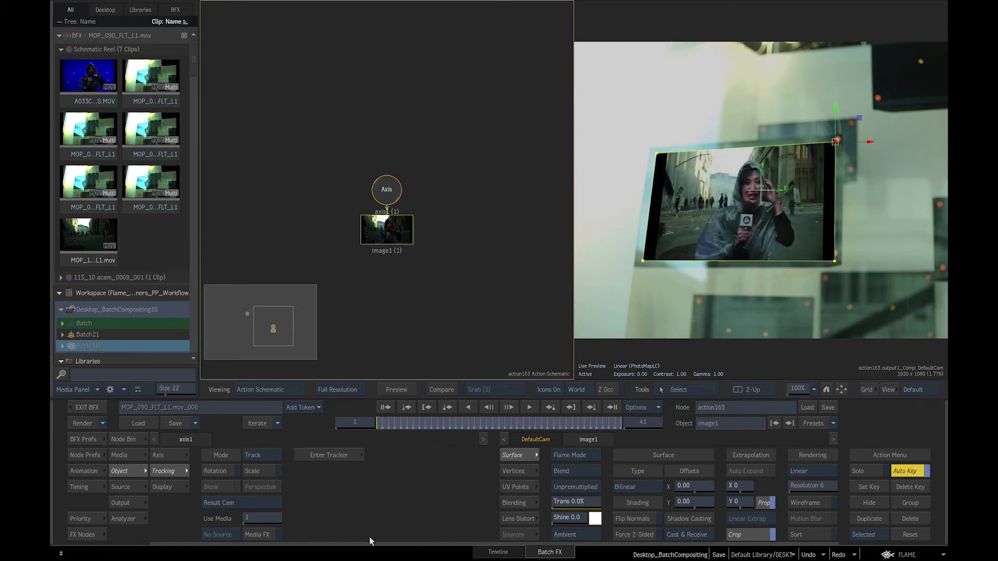
{"action": "left_click", "coordinate": [526, 407]}
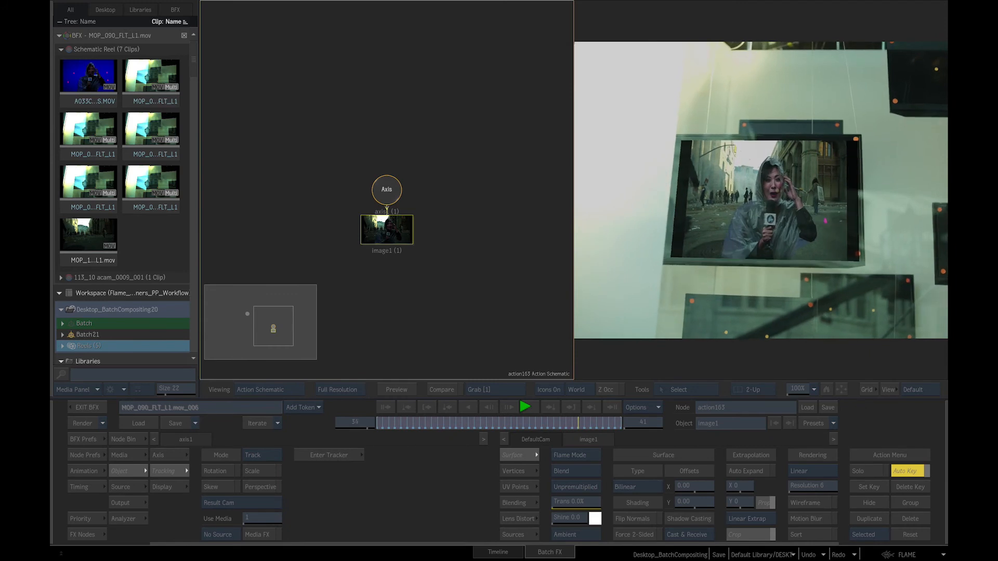
{"action": "left_click", "coordinate": [526, 407]}
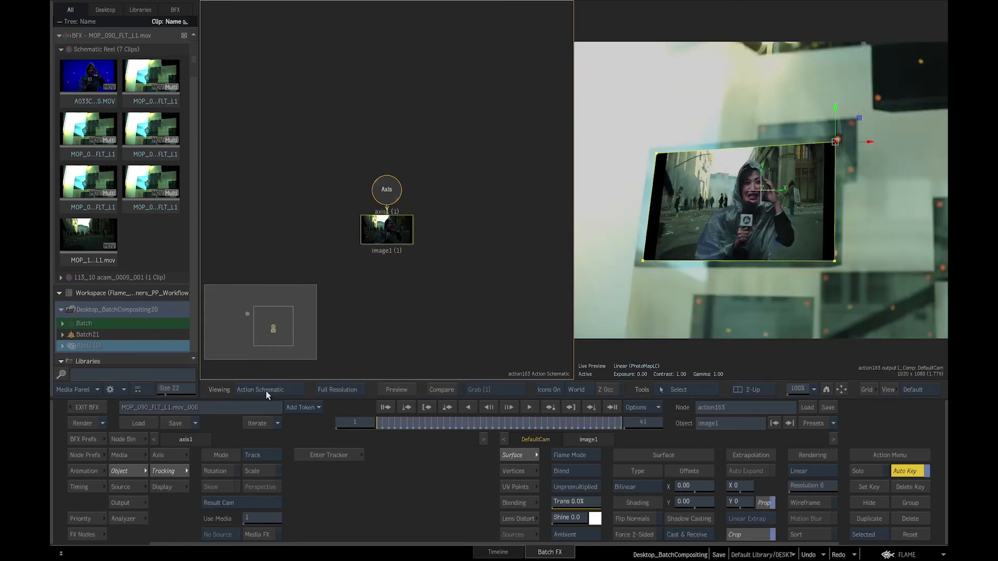
Step: Return to the batch schematic and display the comp183 result fitted in the viewer
{"action": "left_click", "coordinate": [266, 391]}
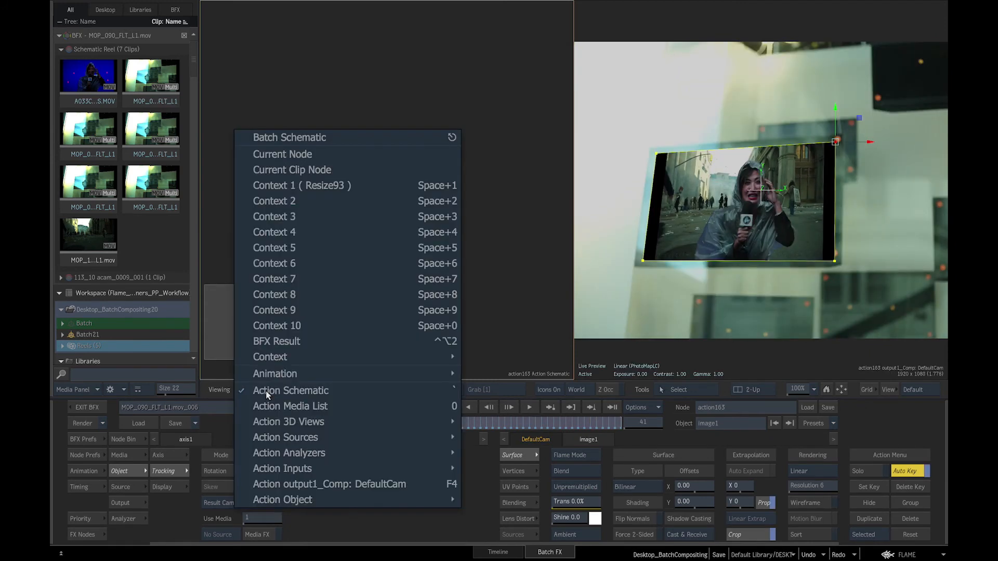
{"action": "left_click", "coordinate": [313, 138]}
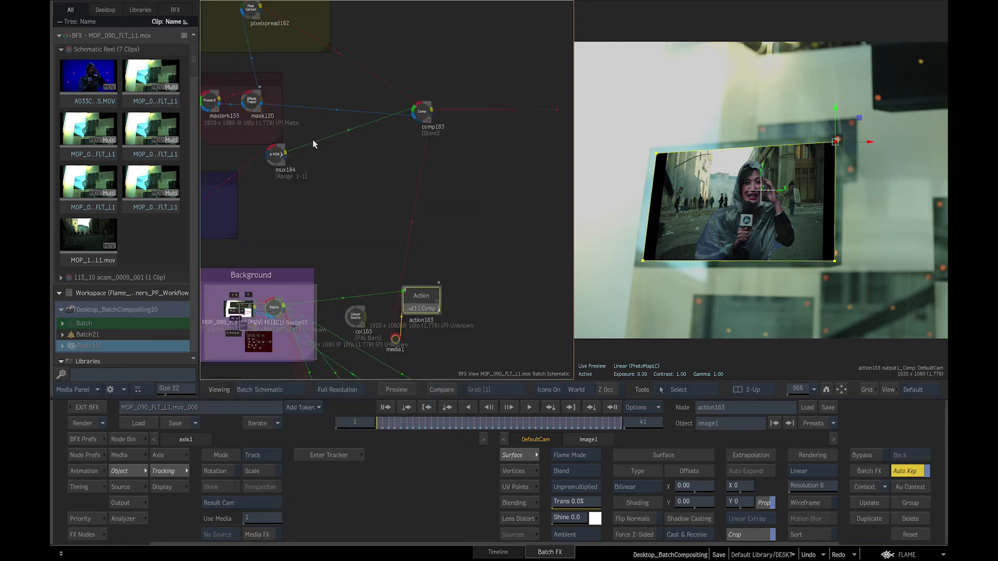
{"action": "left_click", "coordinate": [421, 112]}
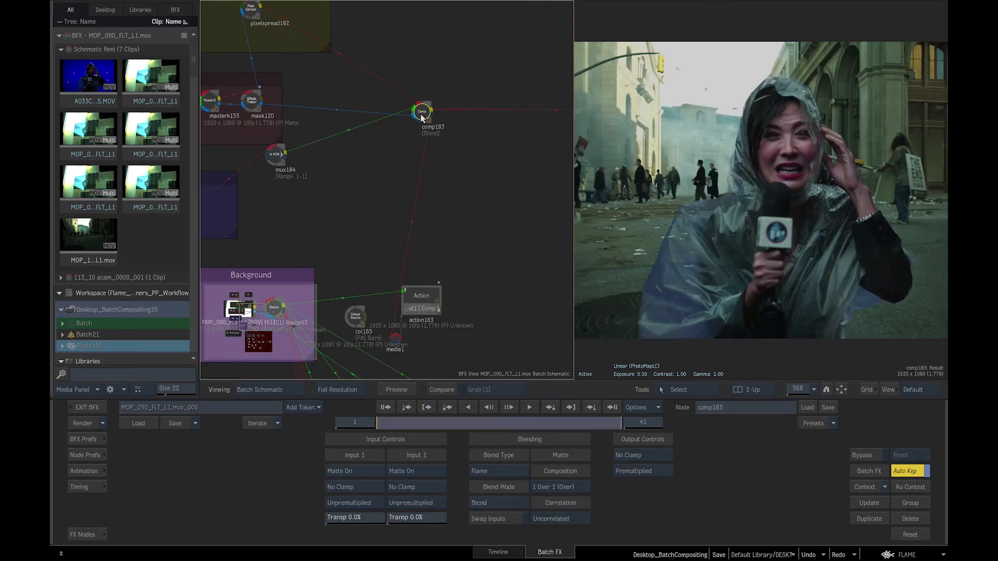
{"action": "left_click", "coordinate": [842, 391]}
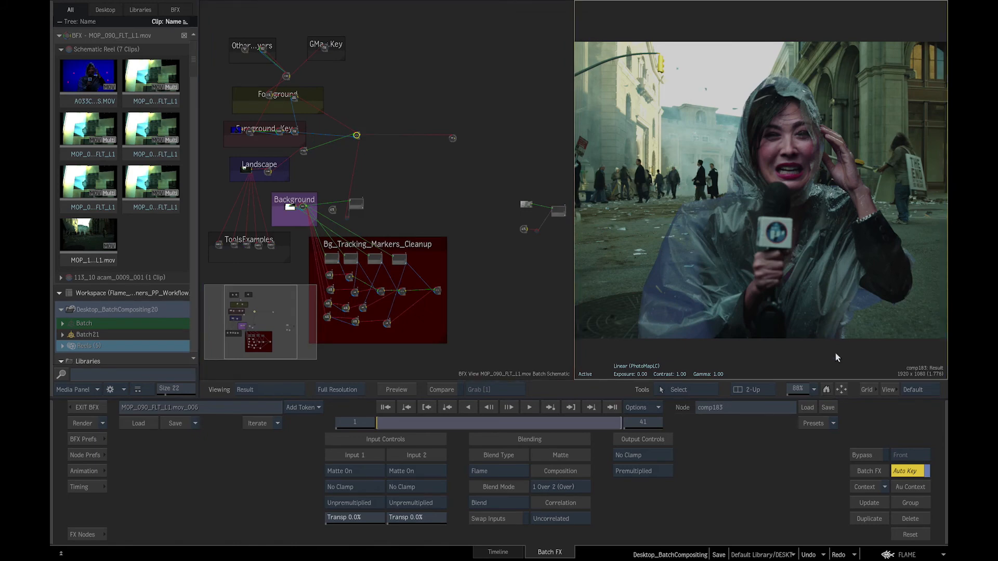
{"action": "left_click", "coordinate": [841, 390]}
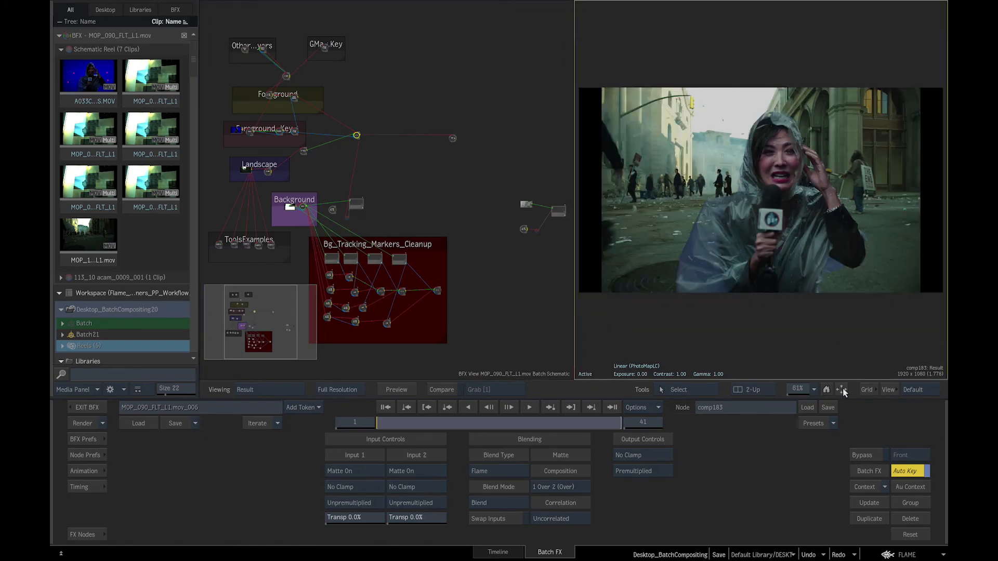
Step: Add a GMask node near action163 and feed it the comp183 result, moving action163 aside to make room
{"action": "left_click_drag", "start_coordinate": [360, 214], "coordinate": [560, 229]}
{"action": "left_click_drag", "start_coordinate": [288, 307], "coordinate": [435, 250]}
{"action": "left_click_drag", "start_coordinate": [368, 263], "coordinate": [530, 225]}
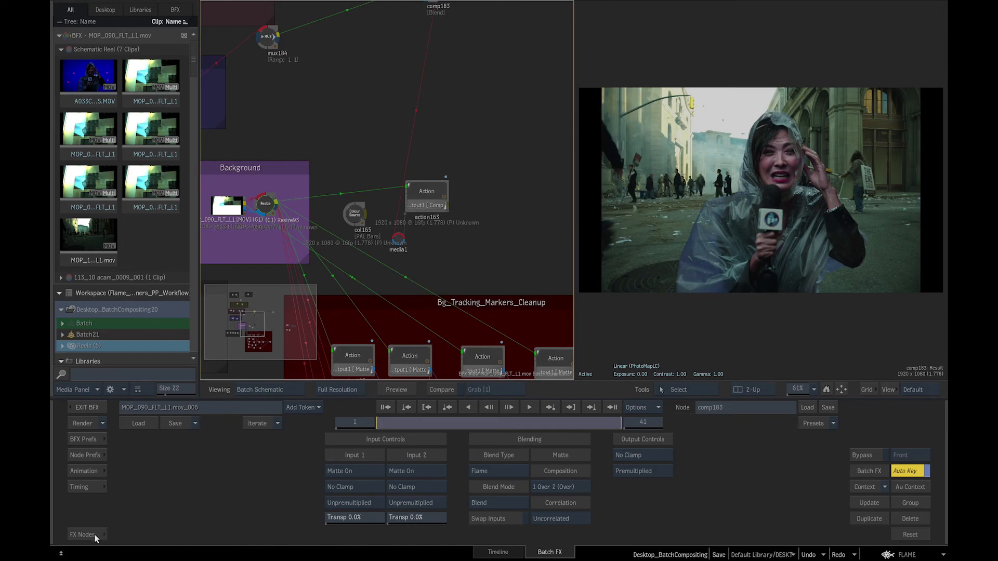
{"action": "left_click", "coordinate": [81, 535]}
{"action": "key", "text": "g"}
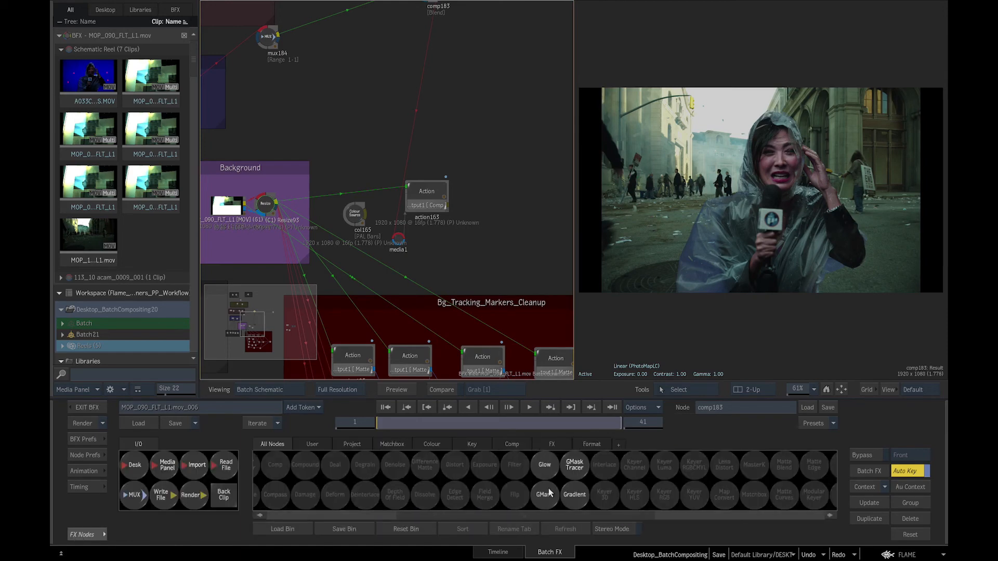
{"action": "left_click_drag", "start_coordinate": [545, 494], "coordinate": [440, 256]}
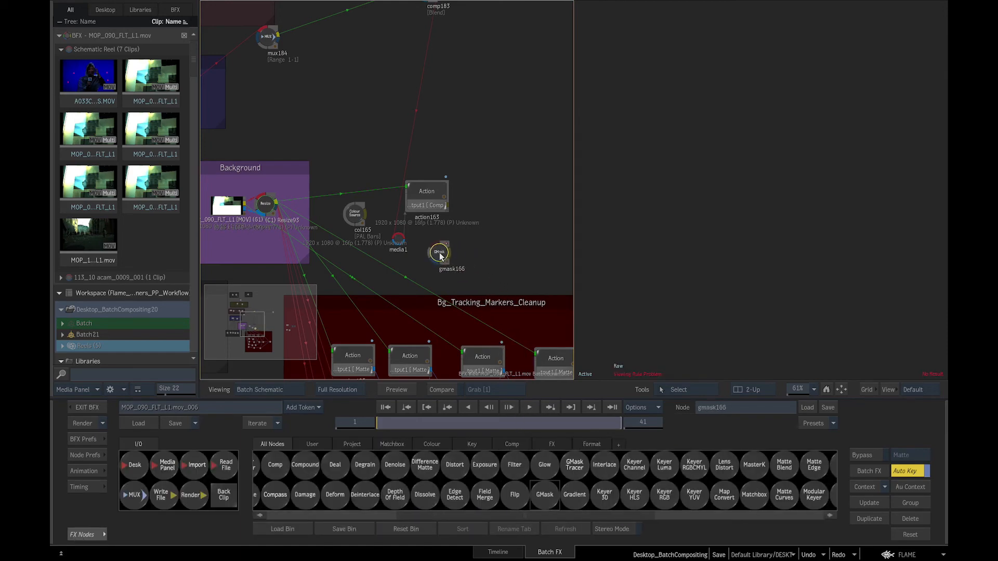
{"action": "left_click", "coordinate": [440, 254]}
{"action": "left_click_drag", "start_coordinate": [438, 198], "coordinate": [479, 200]}
{"action": "left_click_drag", "start_coordinate": [445, 255], "coordinate": [441, 141]}
{"action": "left_click_drag", "start_coordinate": [443, 11], "coordinate": [435, 223]}
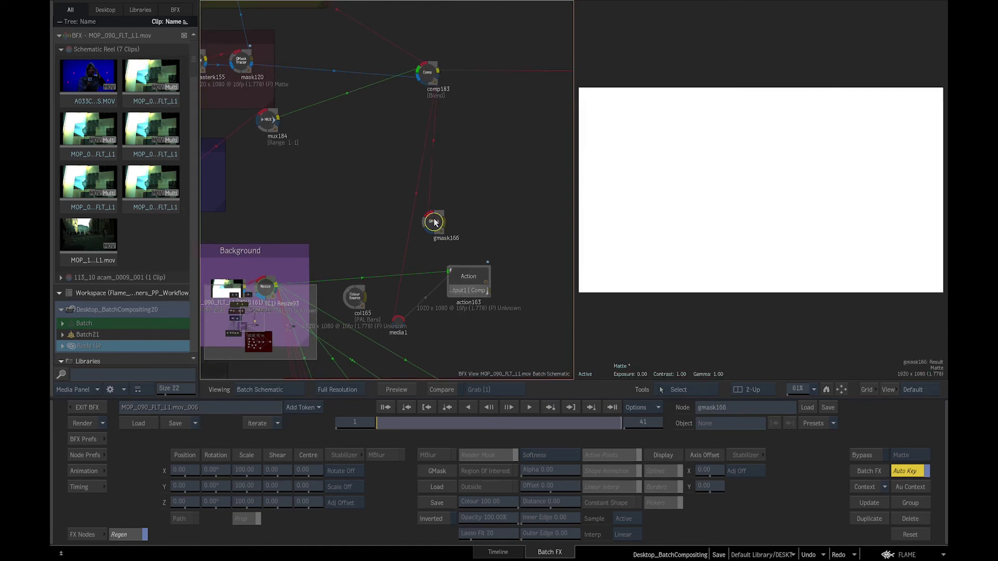
Step: Display the GMask node's front input in the viewer and show the GMask schematic beside it
{"action": "left_click", "coordinate": [699, 255]}
{"action": "key", "text": "F1"}
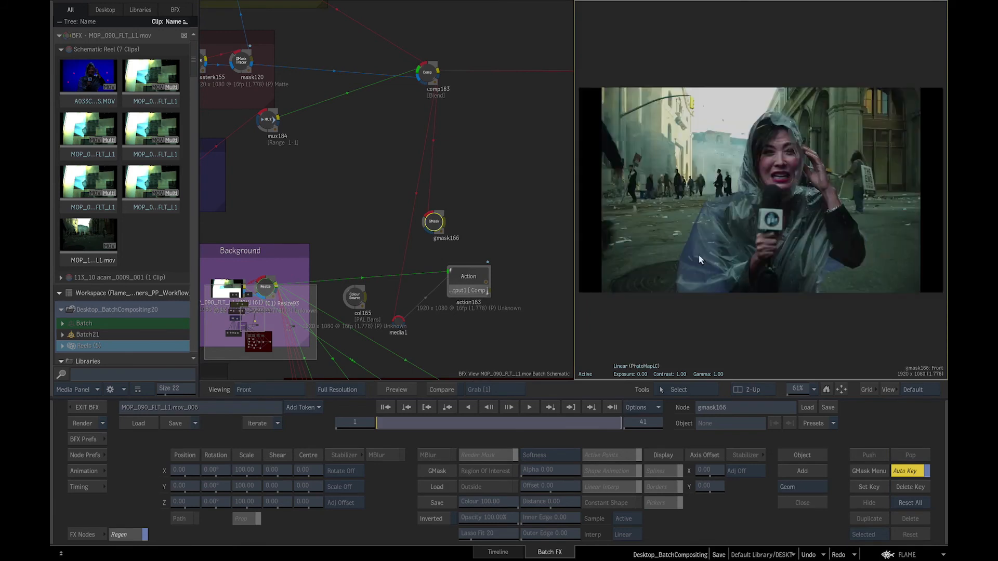
{"action": "left_click", "coordinate": [437, 228]}
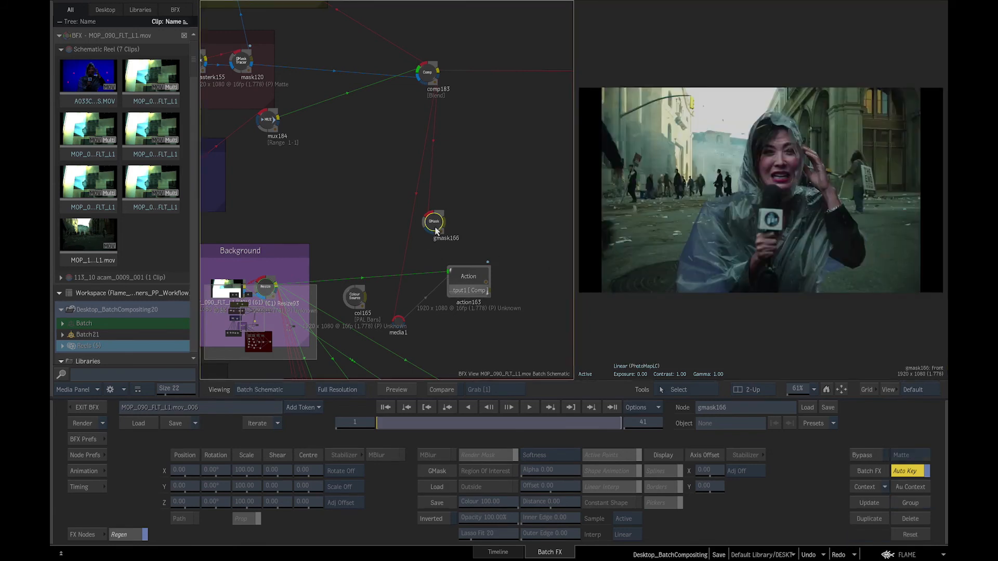
{"action": "left_click", "coordinate": [279, 389]}
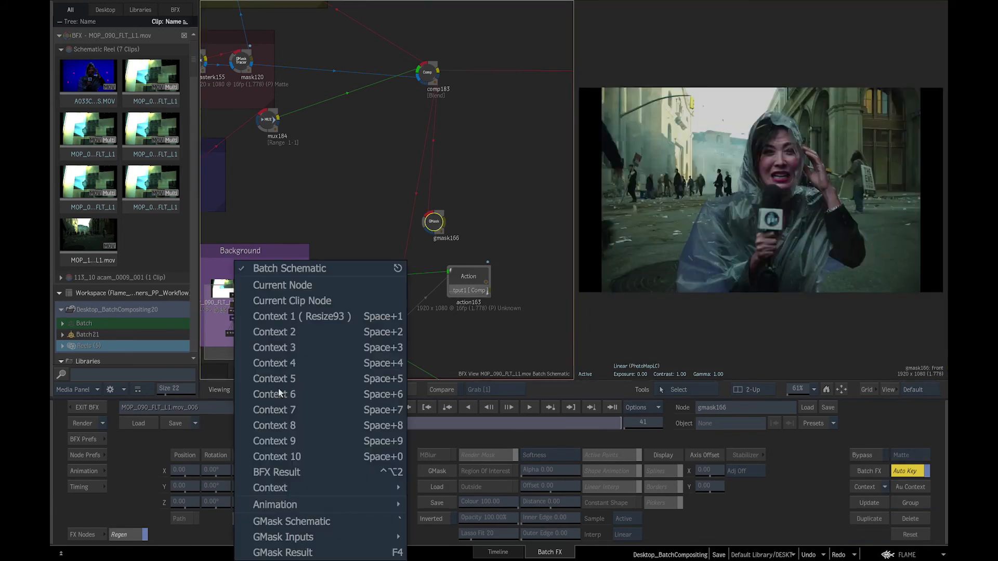
{"action": "left_click", "coordinate": [264, 525]}
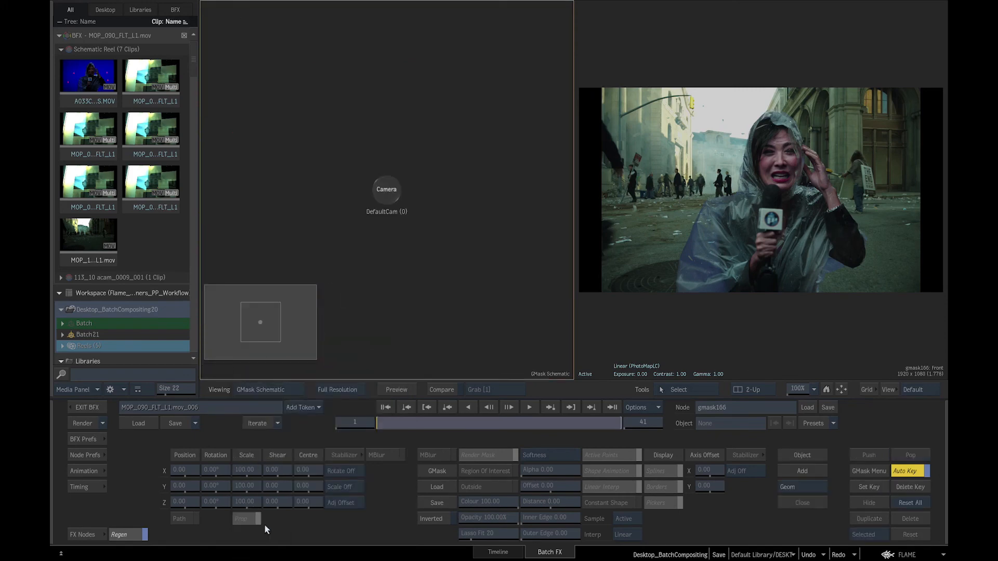
Step: Draw a closed four-point mask shape around the reporter picture, aligning its sides with the inner edges of the black side borders
{"action": "left_click", "coordinate": [669, 390]}
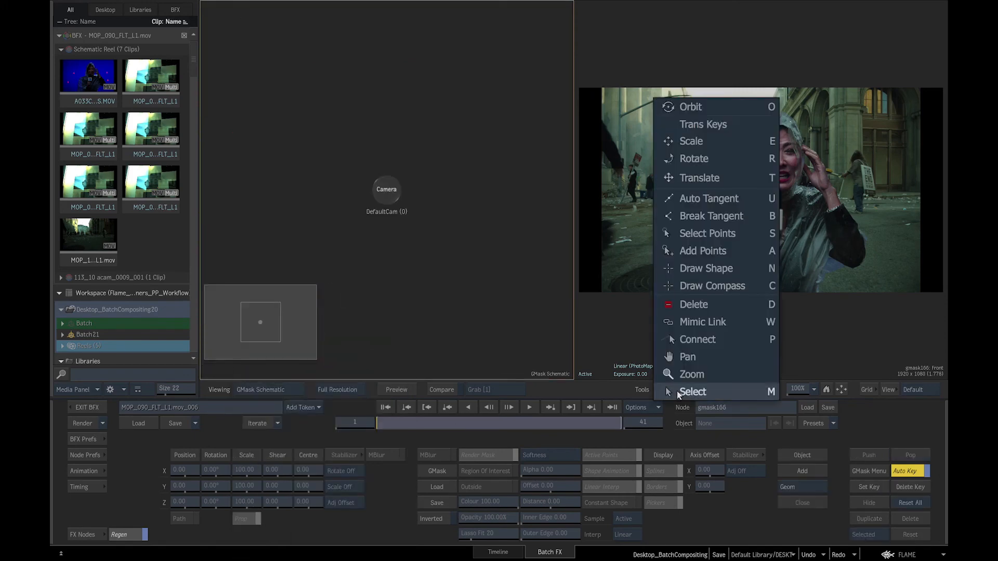
{"action": "left_click", "coordinate": [700, 267]}
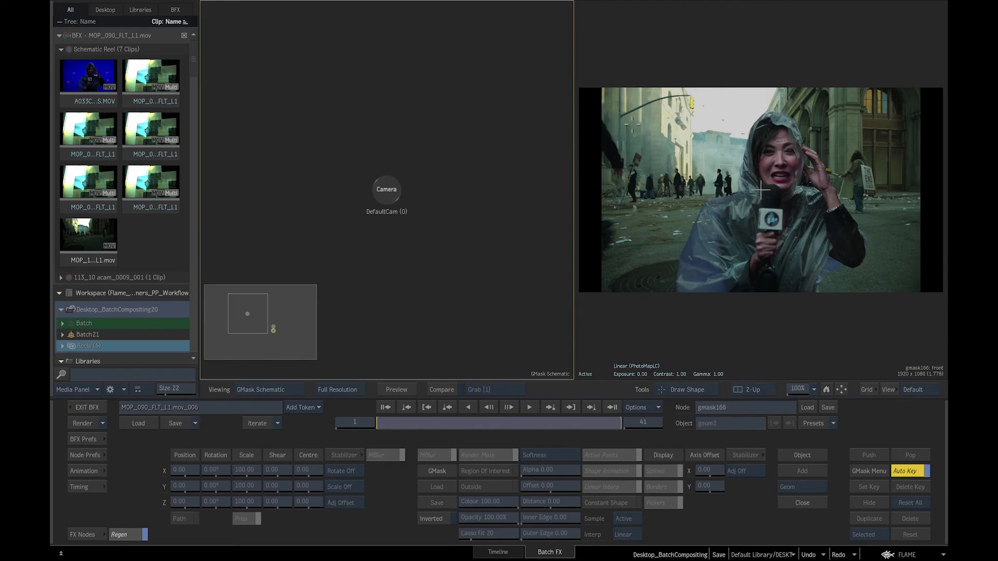
{"action": "left_click", "coordinate": [604, 76]}
{"action": "left_click", "coordinate": [604, 303]}
{"action": "left_click", "coordinate": [920, 302]}
{"action": "left_click", "coordinate": [919, 69]}
{"action": "left_click", "coordinate": [605, 77]}
Step: Break the tangents at the mask's four corner points to straighten its edges, and nudge the upper-left point slightly
{"action": "left_click", "coordinate": [604, 77]}
{"action": "left_click", "coordinate": [604, 304]}
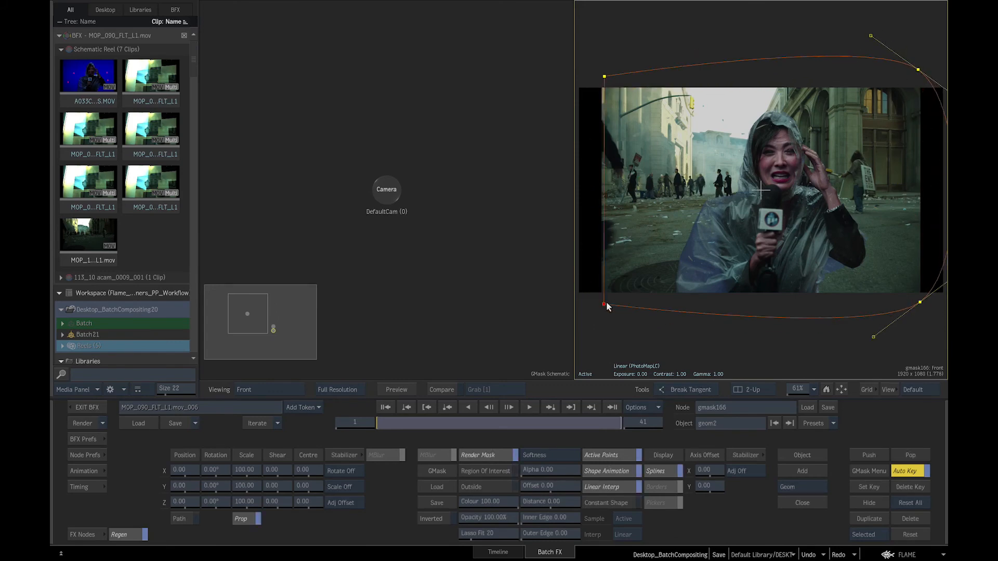
{"action": "left_click", "coordinate": [920, 302]}
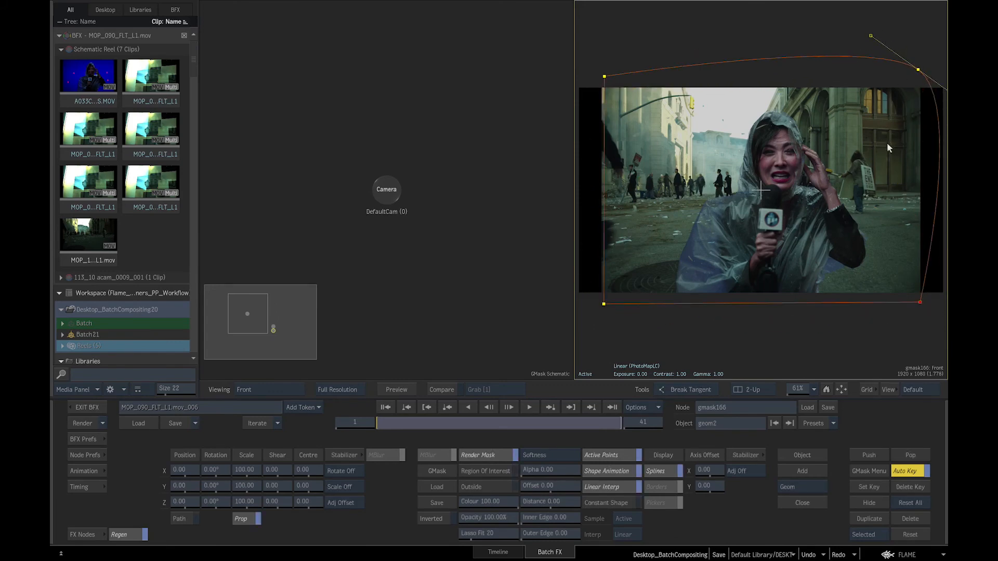
{"action": "left_click", "coordinate": [918, 69]}
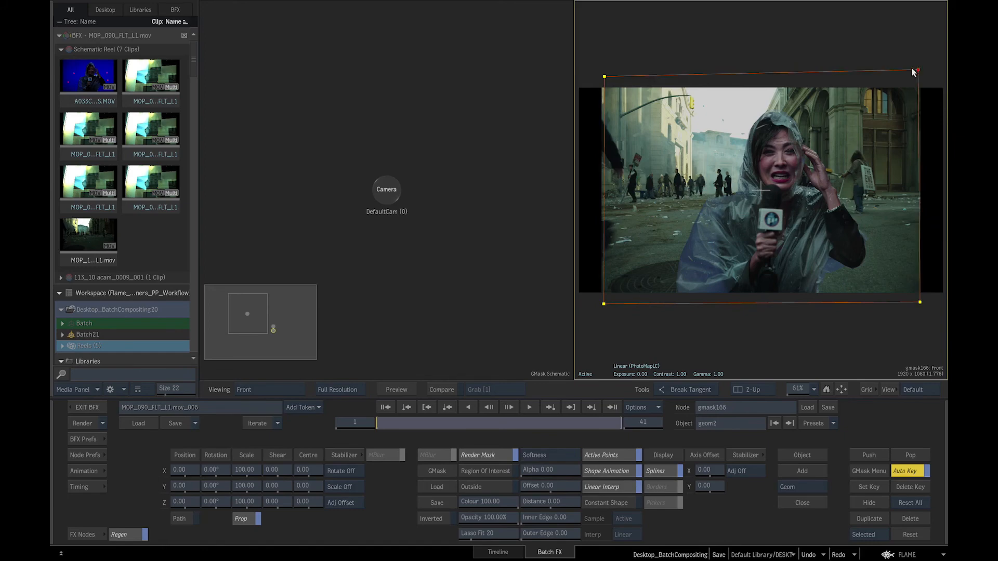
{"action": "left_click_drag", "start_coordinate": [604, 76], "coordinate": [603, 77]}
{"action": "left_click", "coordinate": [279, 388]}
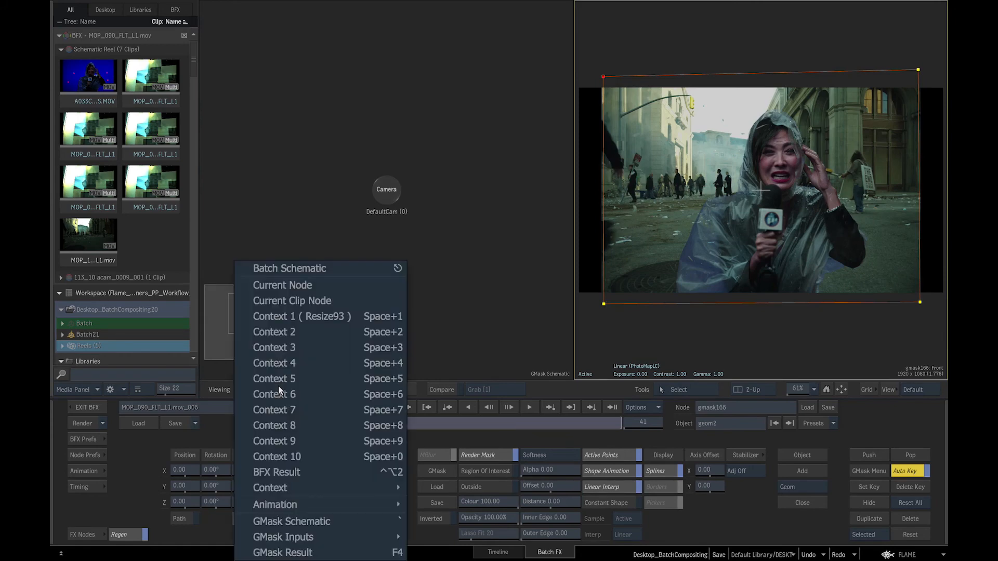
Step: Return to the batch schematic and connect the gmask166 result to the matte input of action163's media 1
{"action": "left_click", "coordinate": [291, 268]}
{"action": "left_click", "coordinate": [442, 223]}
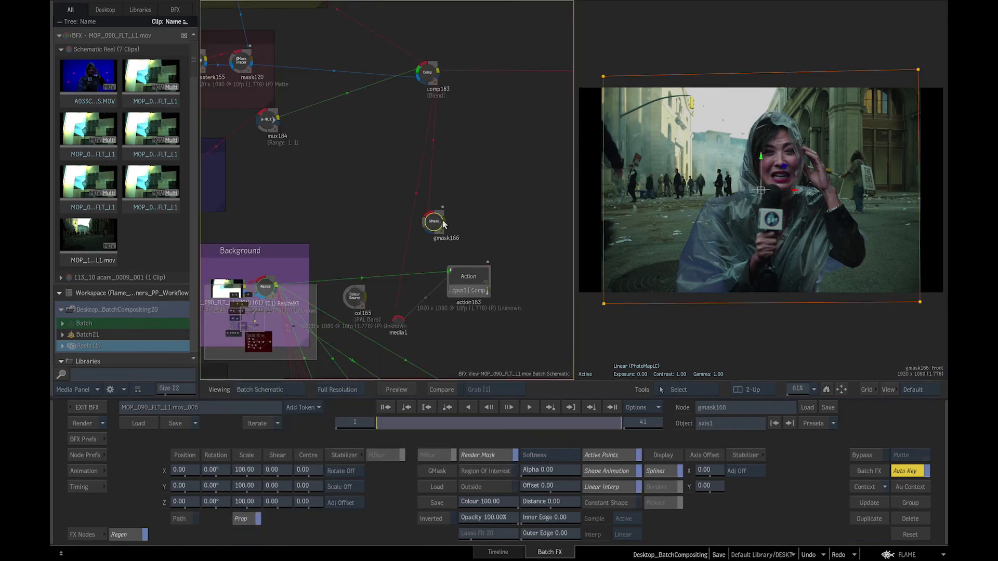
{"action": "left_click_drag", "start_coordinate": [450, 223], "coordinate": [402, 330]}
Step: In action163, set the axis's X scale to 118 and its X position to 12
{"action": "left_click", "coordinate": [468, 290]}
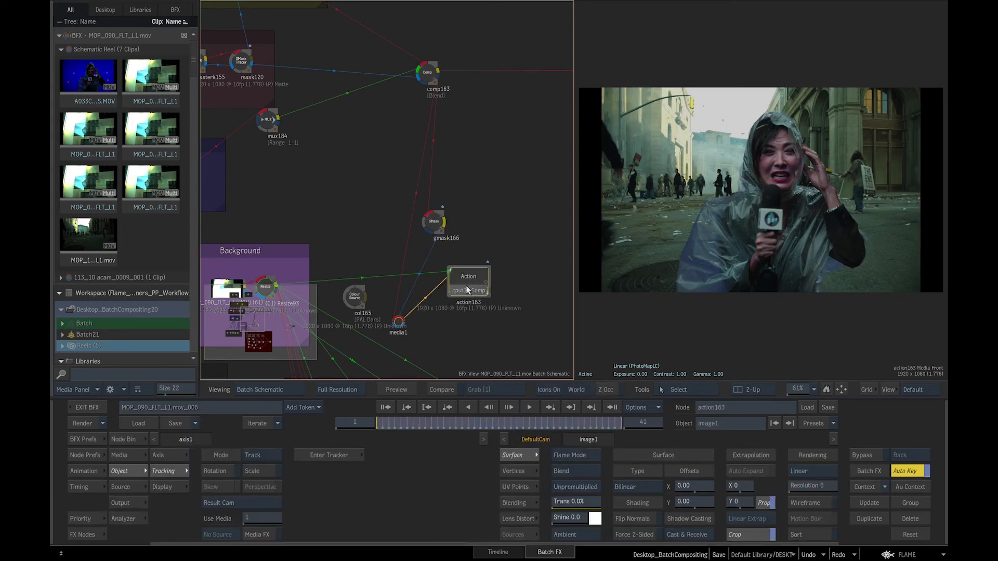
{"action": "left_click", "coordinate": [273, 388]}
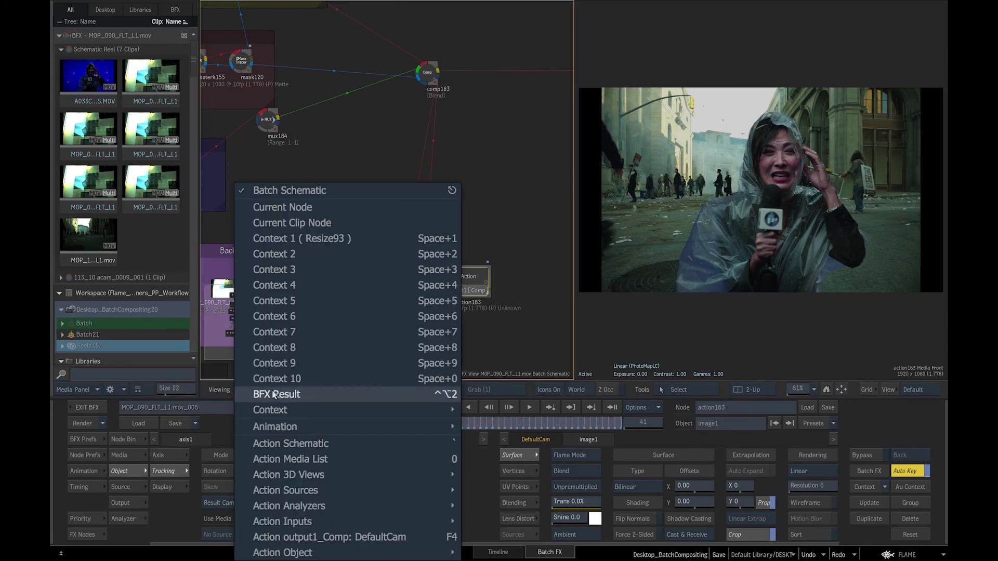
{"action": "left_click", "coordinate": [265, 444]}
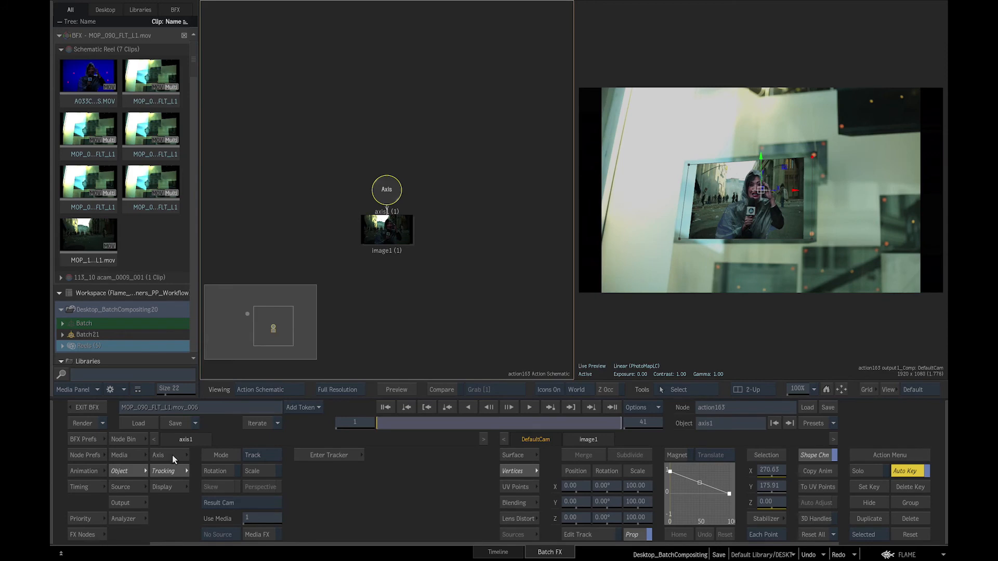
{"action": "left_click", "coordinate": [167, 456]}
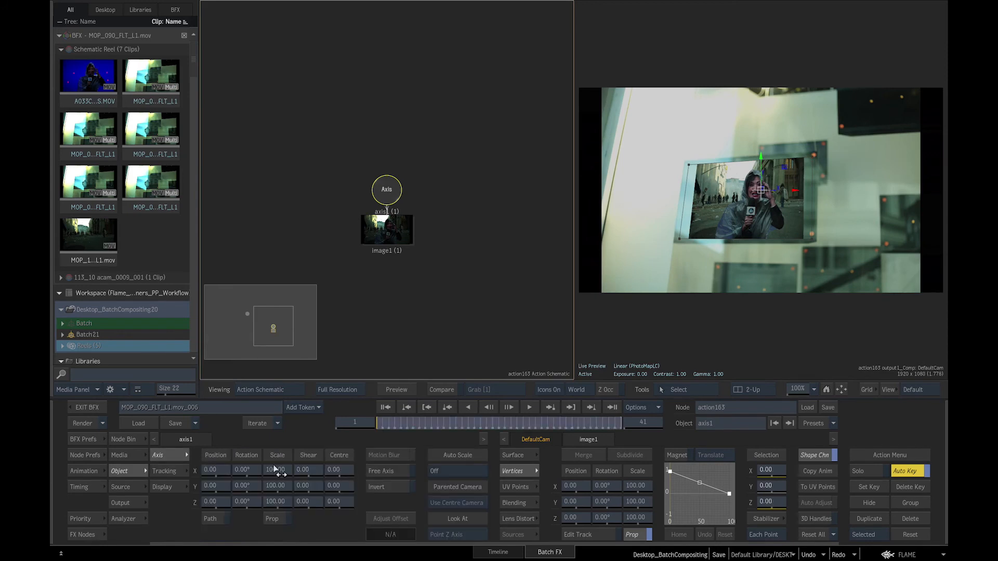
{"action": "left_click_drag", "start_coordinate": [276, 470], "coordinate": [328, 465]}
{"action": "left_click_drag", "start_coordinate": [232, 470], "coordinate": [246, 471]}
Step: In the batch schematic, disconnect Resize93 from action163's back input and feed it the comp207 result instead
{"action": "left_click", "coordinate": [397, 228]}
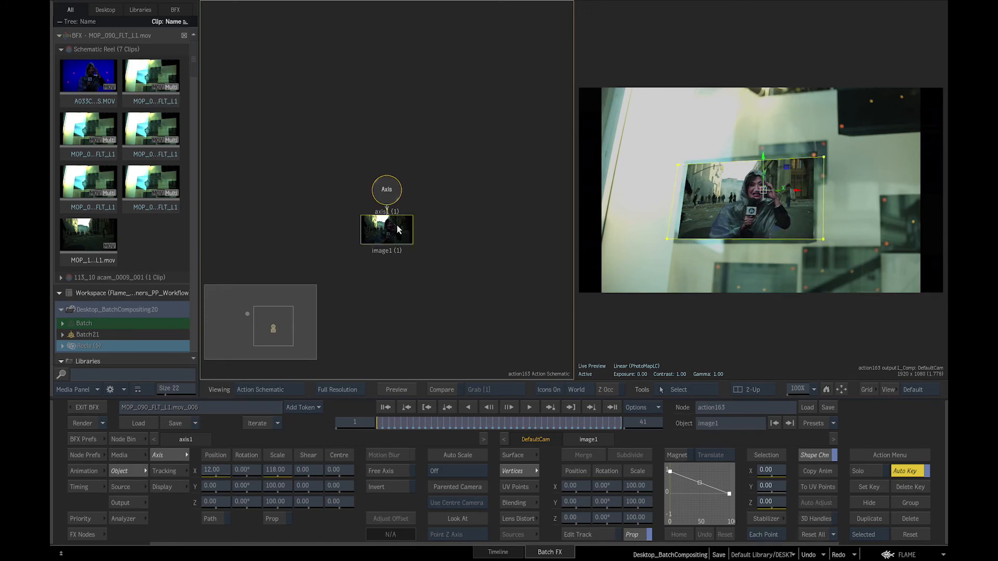
{"action": "left_click", "coordinate": [292, 389]}
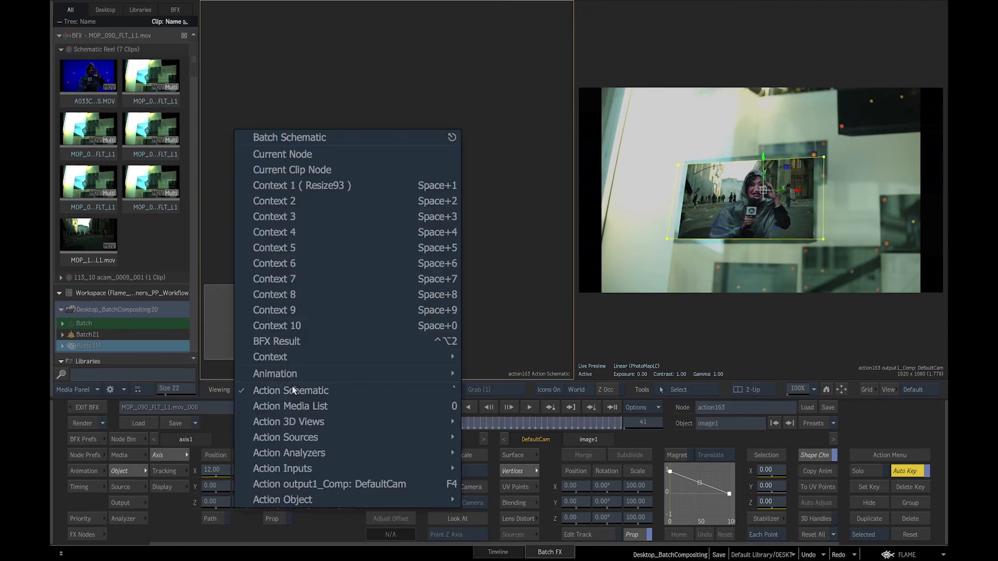
{"action": "left_click", "coordinate": [358, 135]}
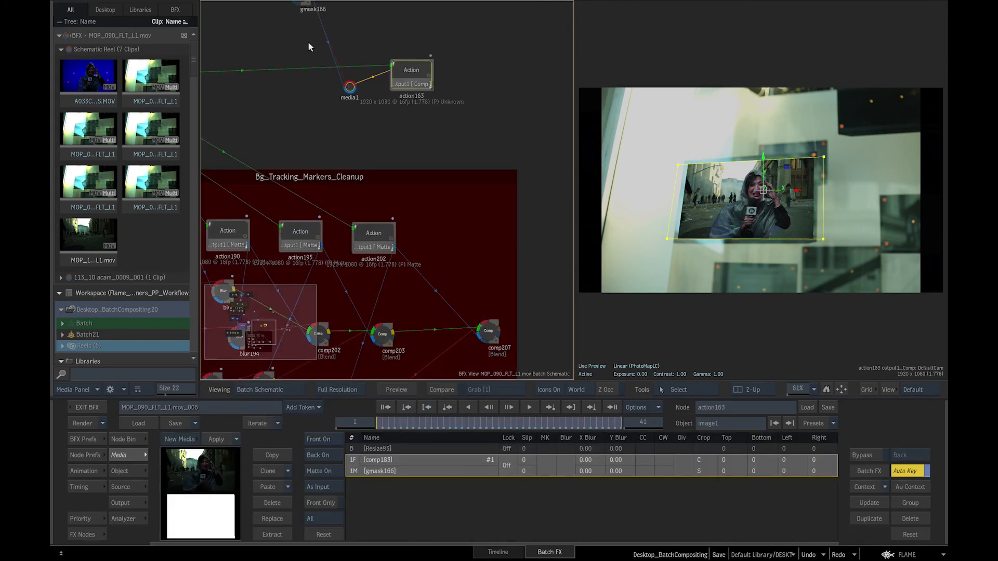
{"action": "left_click_drag", "start_coordinate": [308, 42], "coordinate": [313, 84]}
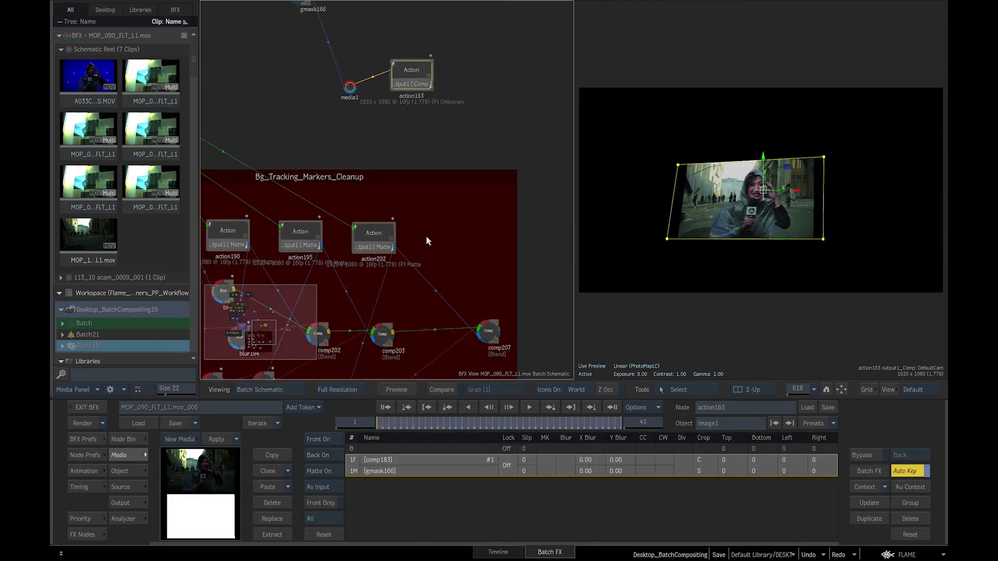
{"action": "left_click_drag", "start_coordinate": [500, 329], "coordinate": [411, 206]}
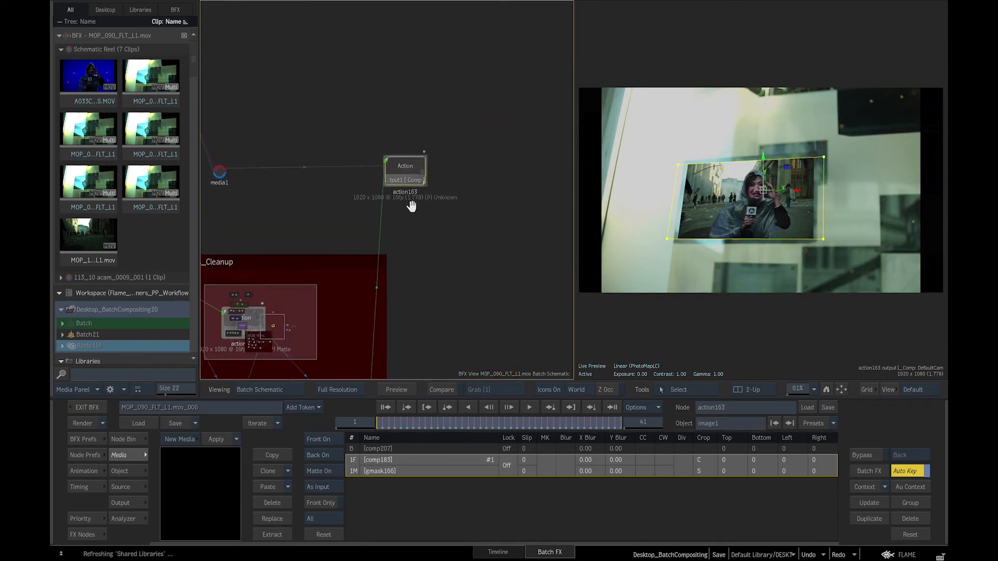
Step: Add a Comp node beside action163 and connect the comp207 result to its front input
{"action": "left_click", "coordinate": [87, 534]}
{"action": "scroll", "coordinate": [461, 496], "scroll_direction": "up", "scroll_amount": 5}
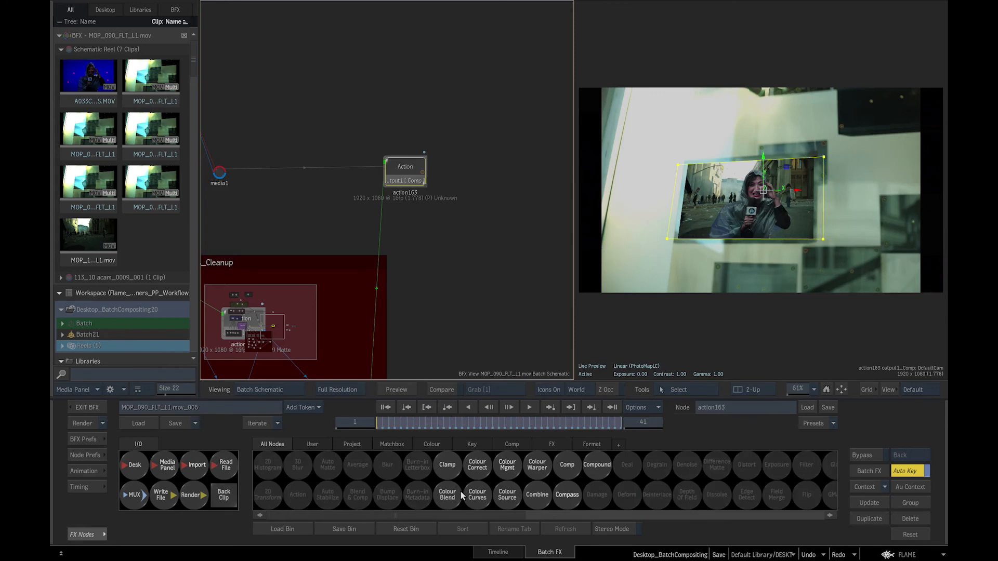
{"action": "left_click_drag", "start_coordinate": [570, 468], "coordinate": [536, 175]}
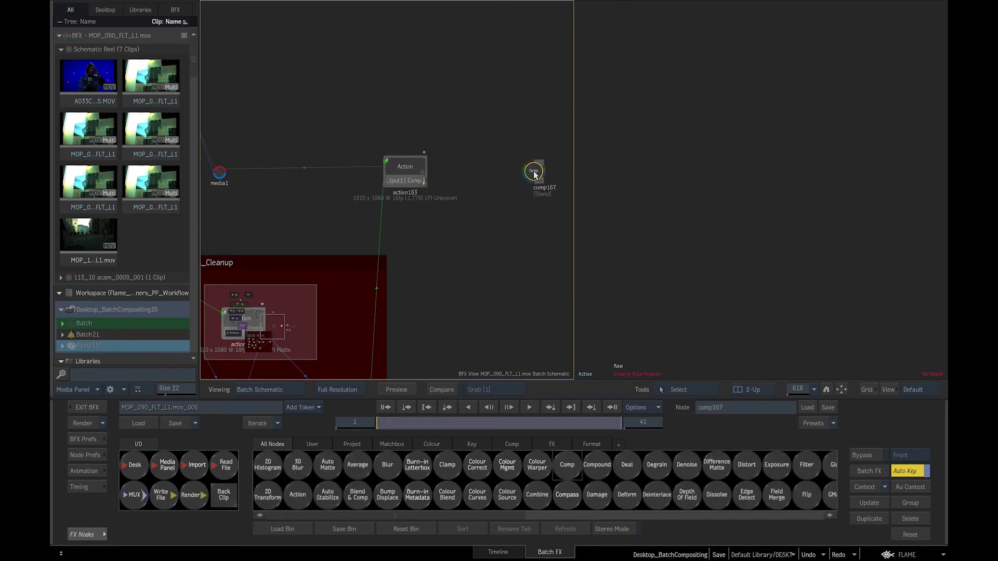
{"action": "left_click_drag", "start_coordinate": [479, 316], "coordinate": [463, 216]}
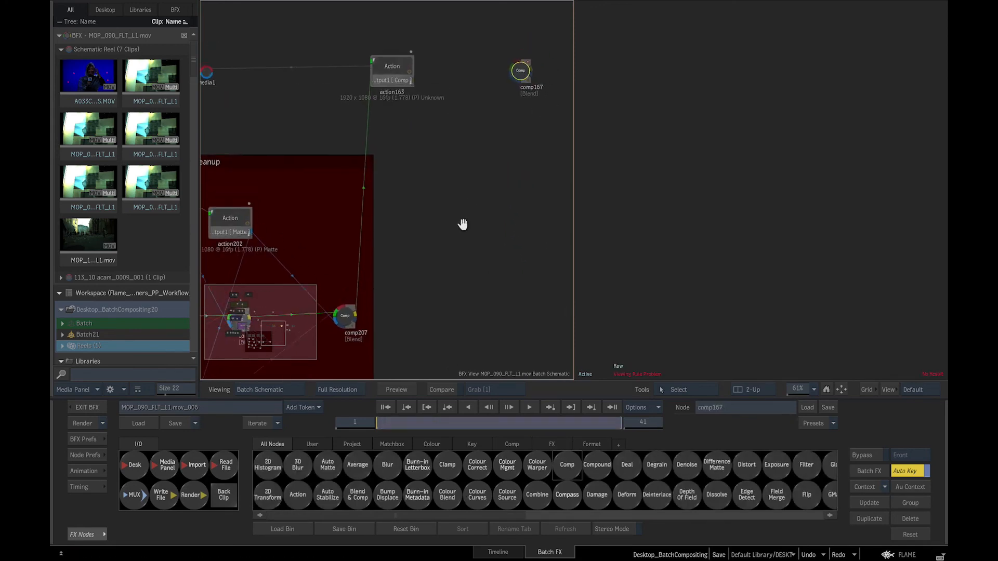
{"action": "left_click_drag", "start_coordinate": [354, 326], "coordinate": [515, 78]}
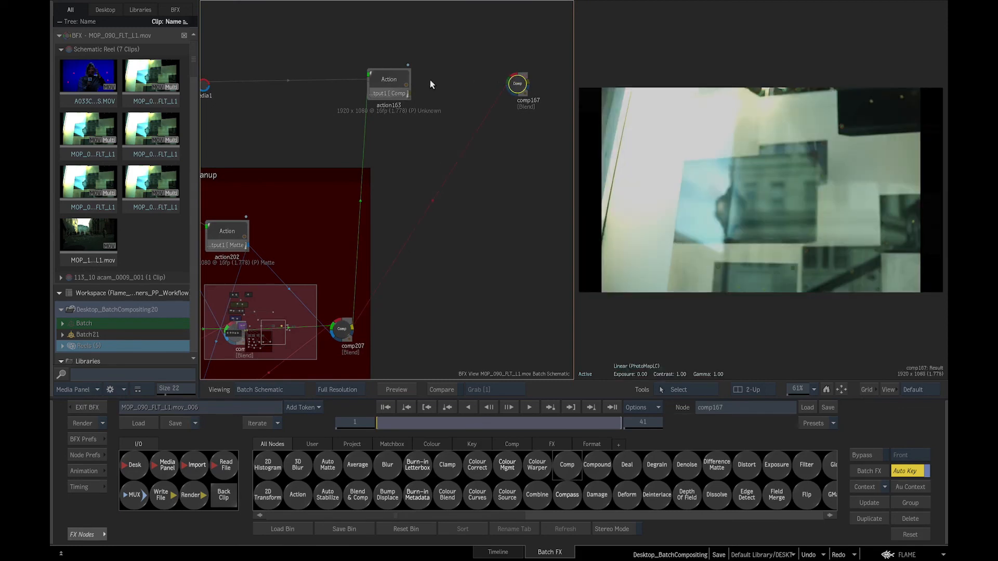
Step: Enable a Matte output on action163 and connect its Comp output to the back input of the new Comp node
{"action": "double_click", "coordinate": [411, 93]}
{"action": "left_click_drag", "start_coordinate": [460, 94], "coordinate": [510, 85]}
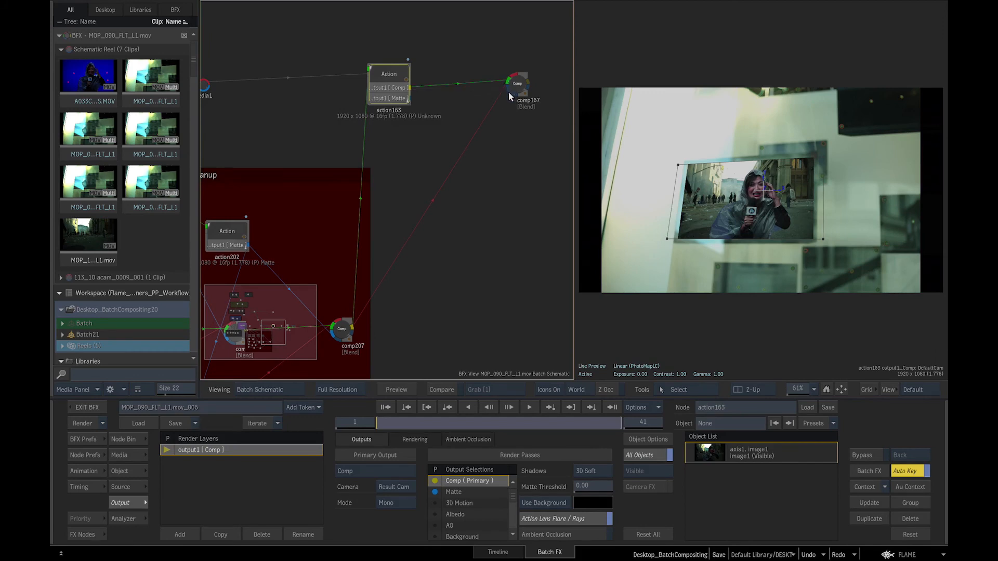
{"action": "left_click_drag", "start_coordinate": [519, 84], "coordinate": [537, 121]}
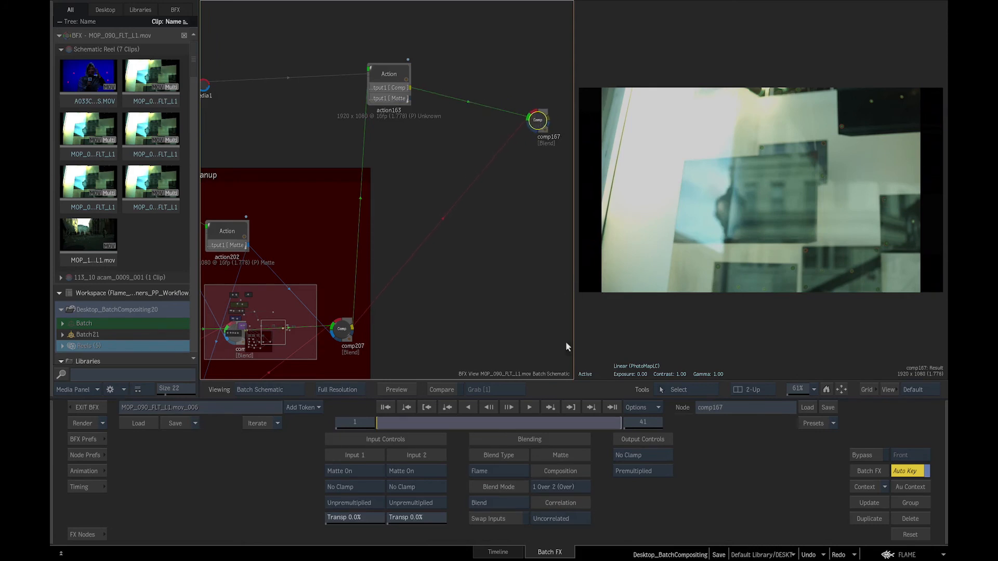
Step: Set comp167's blend mode to Screen and Input 1 transparency to 68%, and connect action163's Matte output to its matte input
{"action": "left_click", "coordinate": [515, 507]}
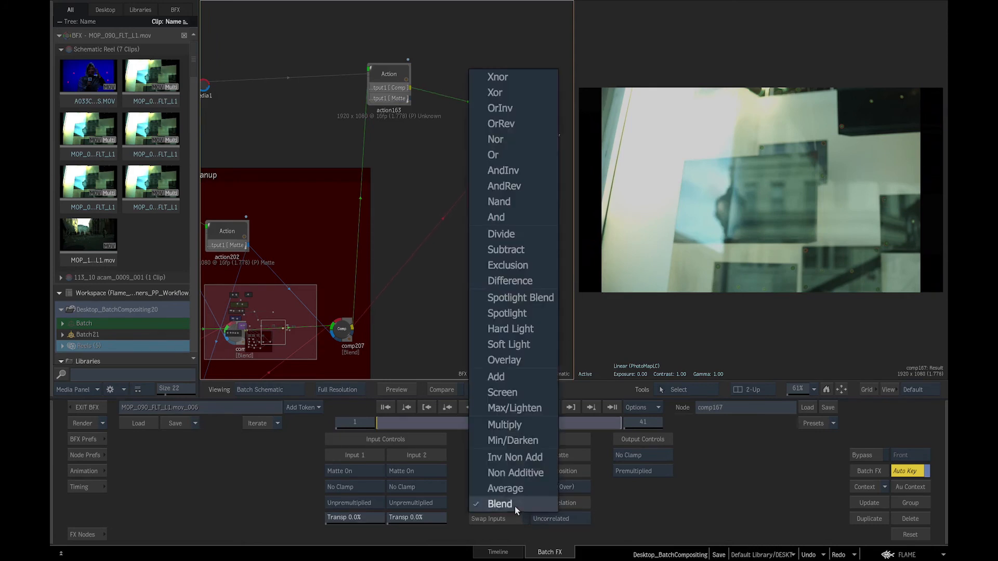
{"action": "left_click", "coordinate": [513, 393]}
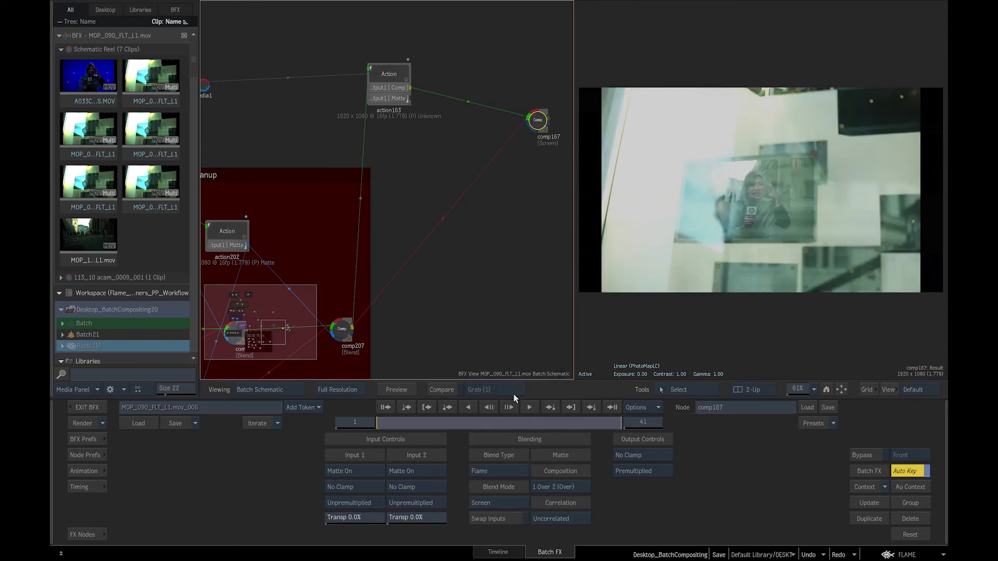
{"action": "left_click_drag", "start_coordinate": [335, 518], "coordinate": [446, 511]}
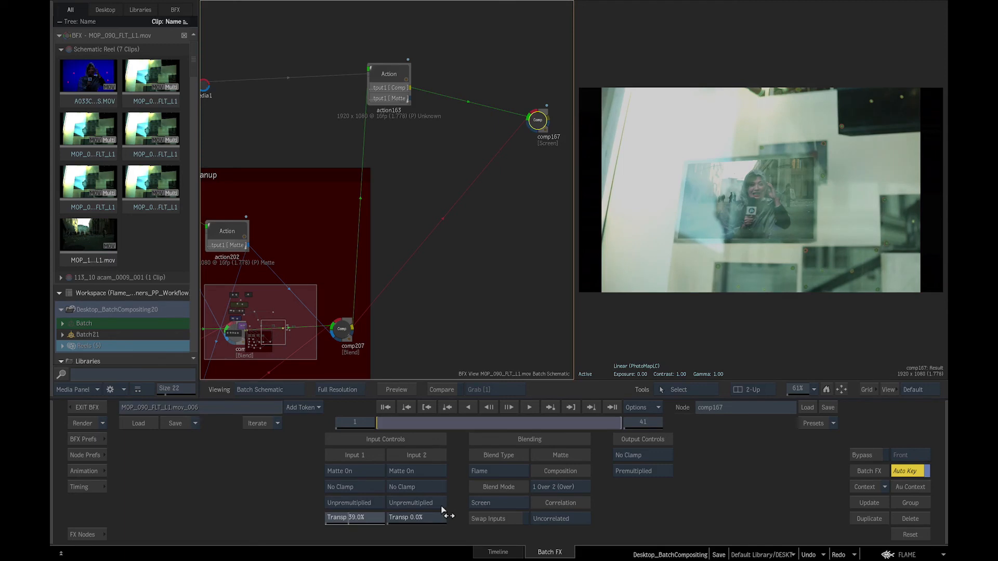
{"action": "left_click_drag", "start_coordinate": [372, 524], "coordinate": [417, 513]}
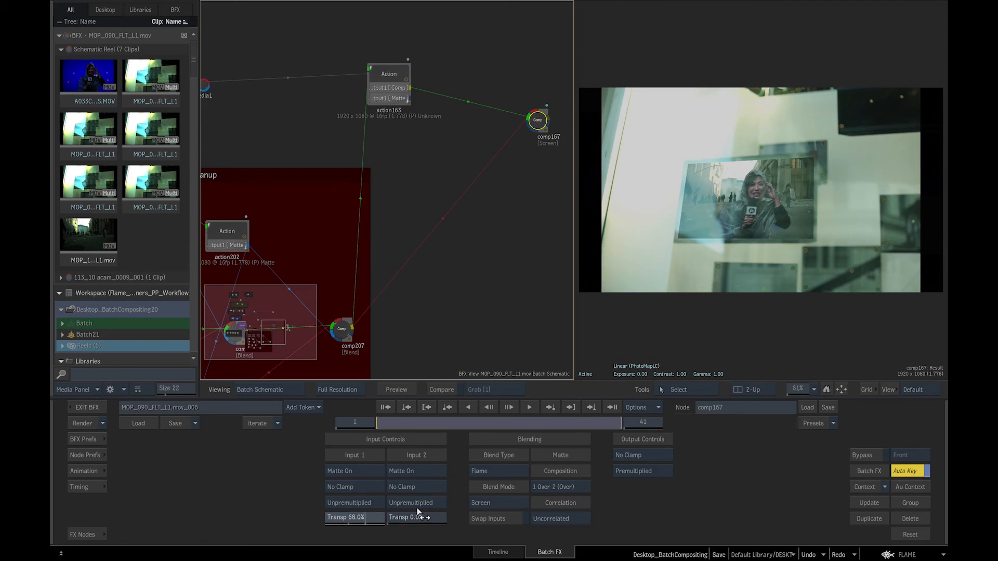
{"action": "key", "text": "space"}
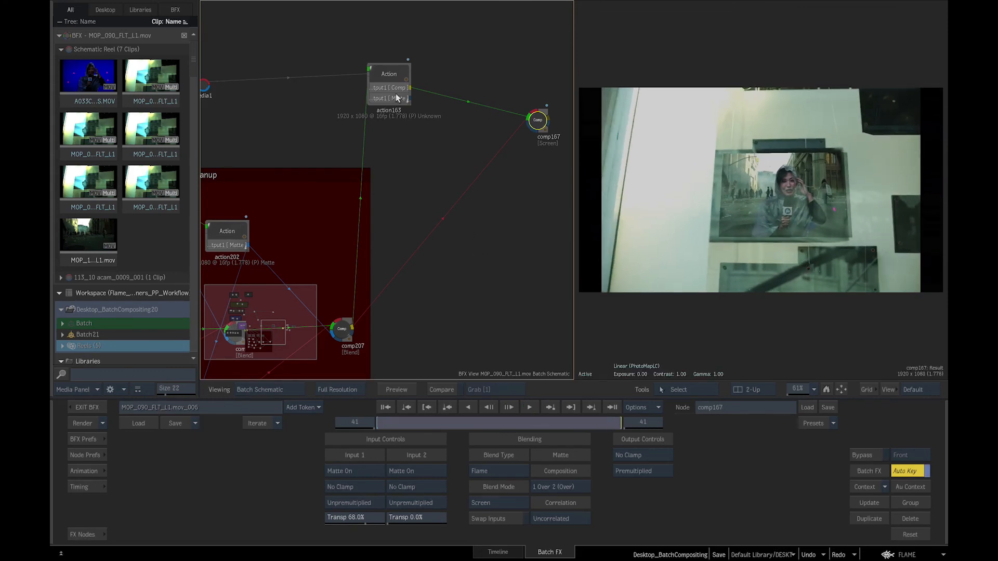
{"action": "left_click_drag", "start_coordinate": [410, 98], "coordinate": [530, 128]}
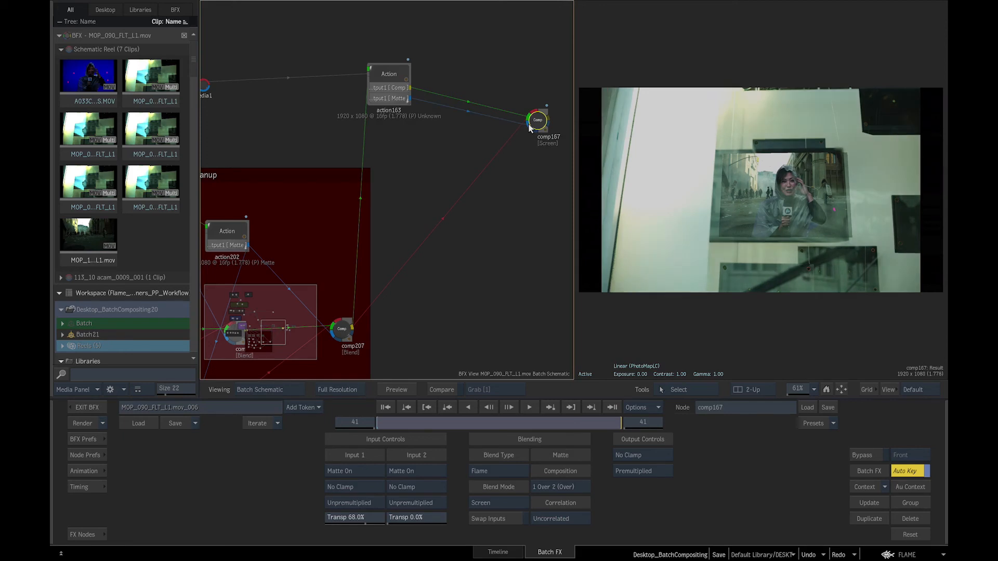
Step: Animate the X position of action163's axis to fit the panel across the shot, from 7 at frame 1 to -21 at frame 41
{"action": "left_click", "coordinate": [389, 89]}
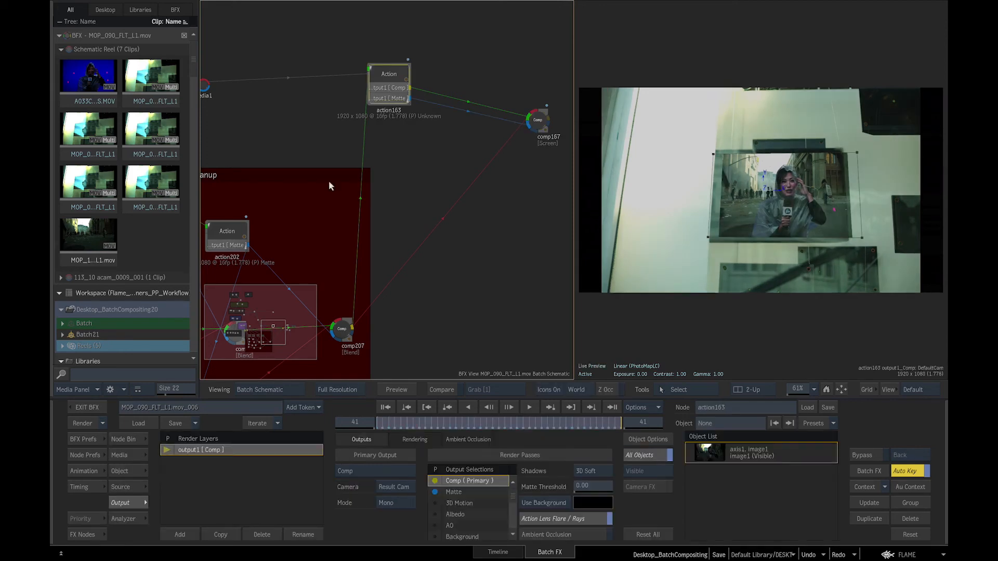
{"action": "left_click", "coordinate": [280, 390]}
{"action": "left_click", "coordinate": [291, 443]}
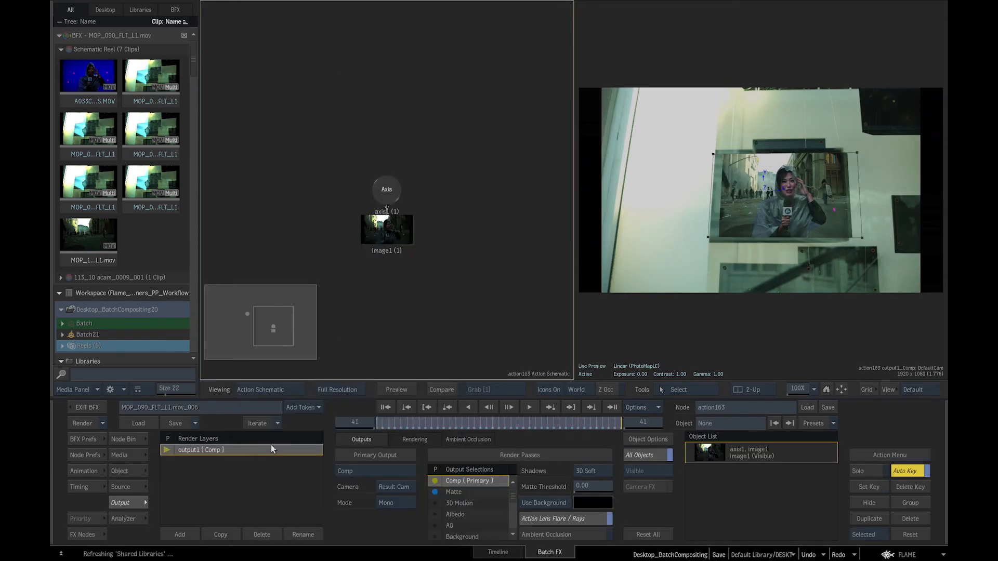
{"action": "left_click", "coordinate": [385, 206]}
{"action": "left_click", "coordinate": [129, 469]}
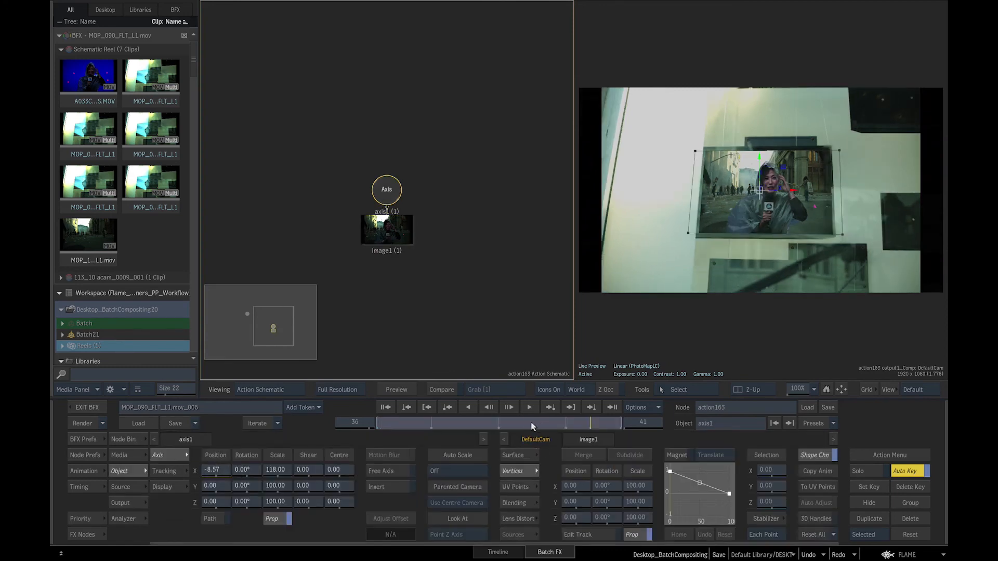
{"action": "left_click", "coordinate": [532, 424]}
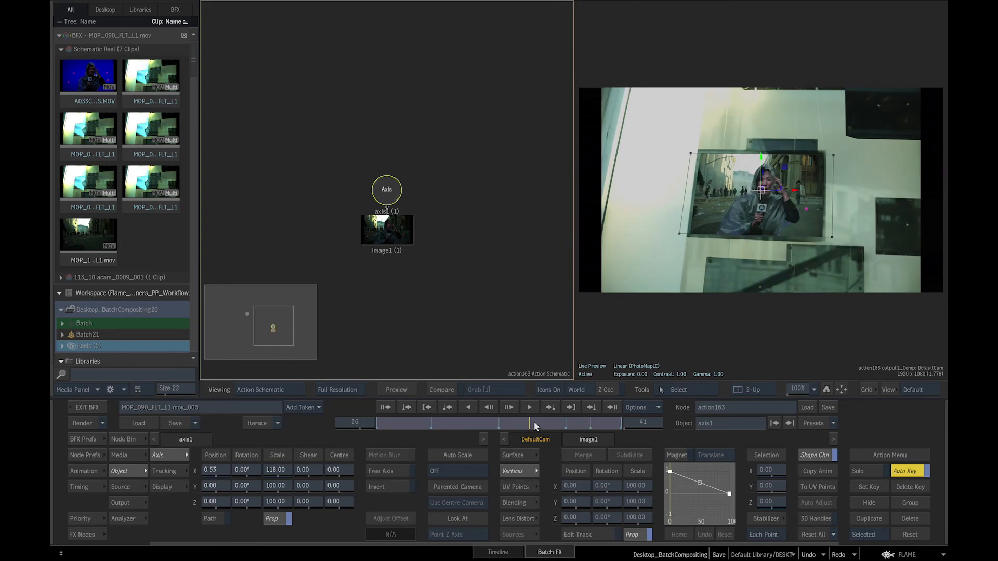
{"action": "left_click", "coordinate": [465, 423]}
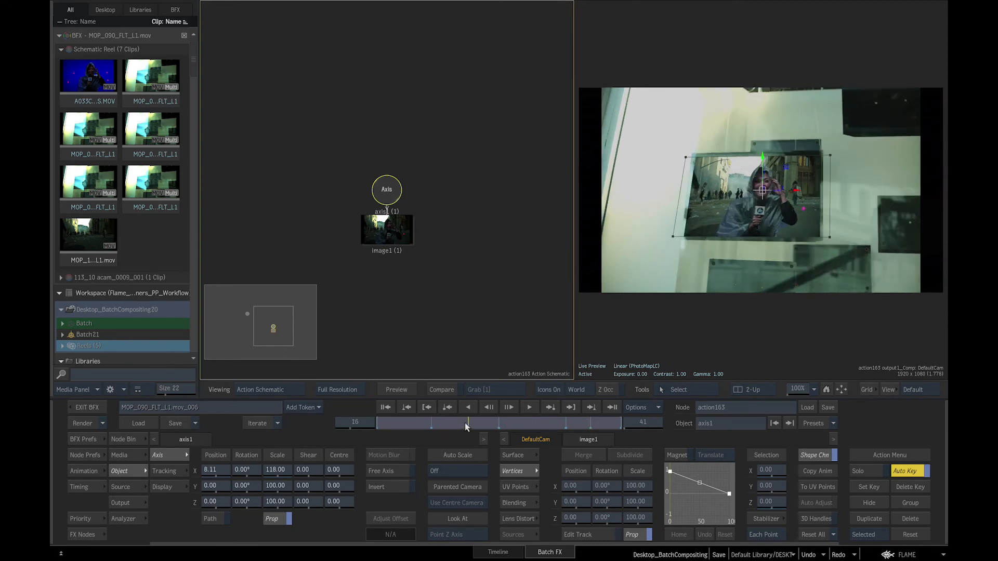
{"action": "left_click", "coordinate": [408, 423]}
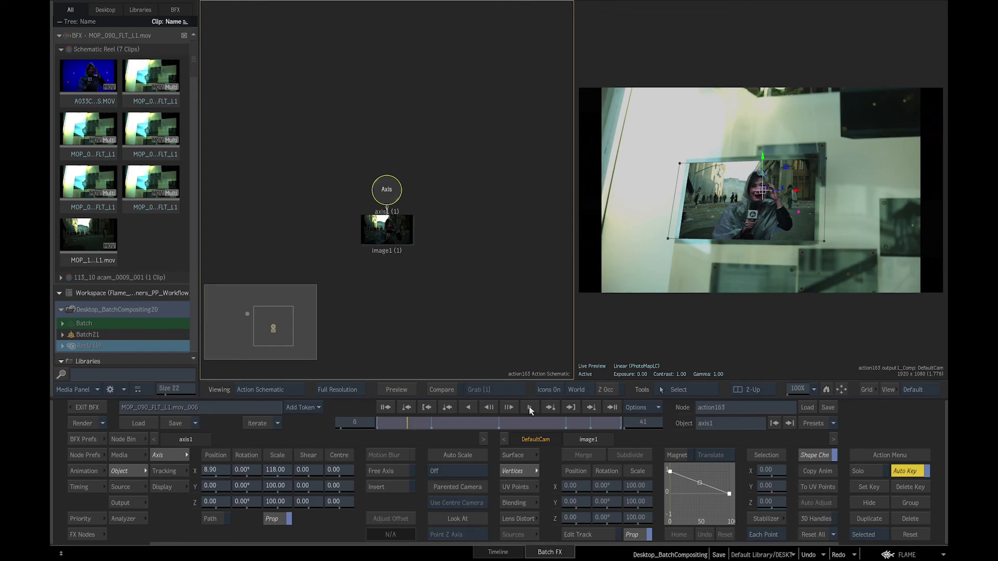
Step: Save the batch setup as a new iteration and play the shot from its first frame
{"action": "left_click", "coordinate": [258, 423]}
{"action": "left_click", "coordinate": [260, 424]}
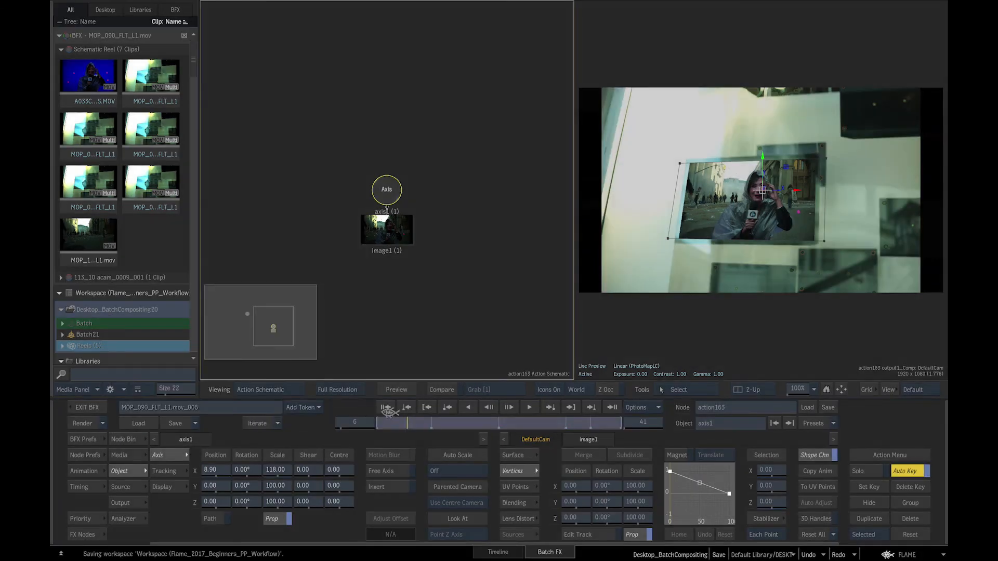
{"action": "left_click", "coordinate": [386, 409]}
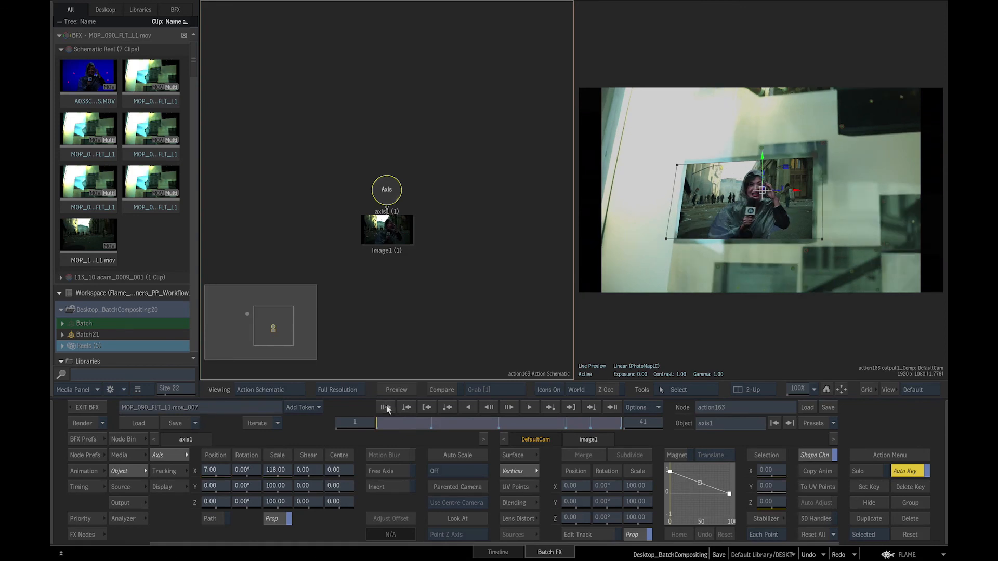
{"action": "left_click", "coordinate": [529, 407]}
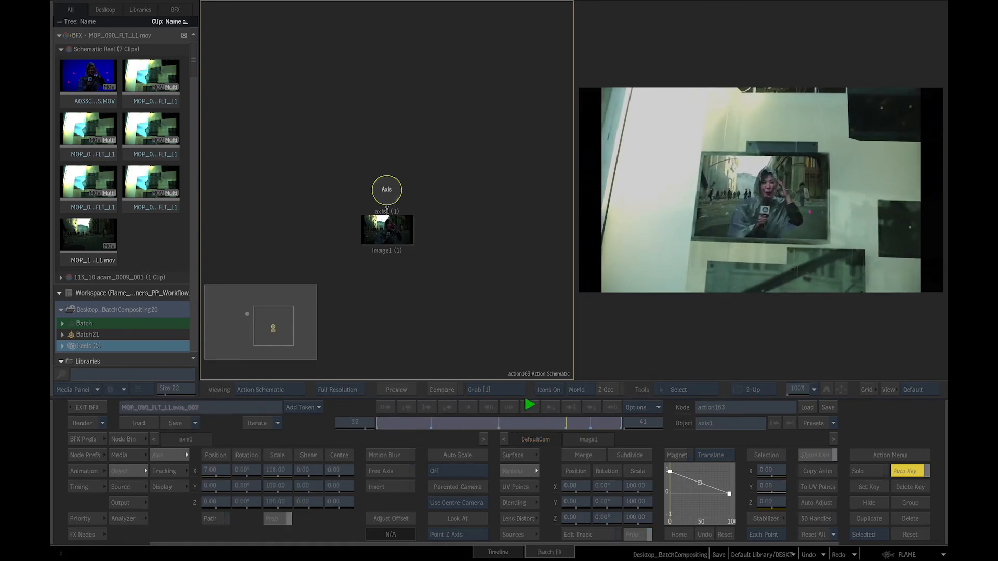
Step: In the batch schematic, add a Comp node and the Mophie_NewsLogo_FG library clip beside comp183
{"action": "left_click", "coordinate": [273, 391]}
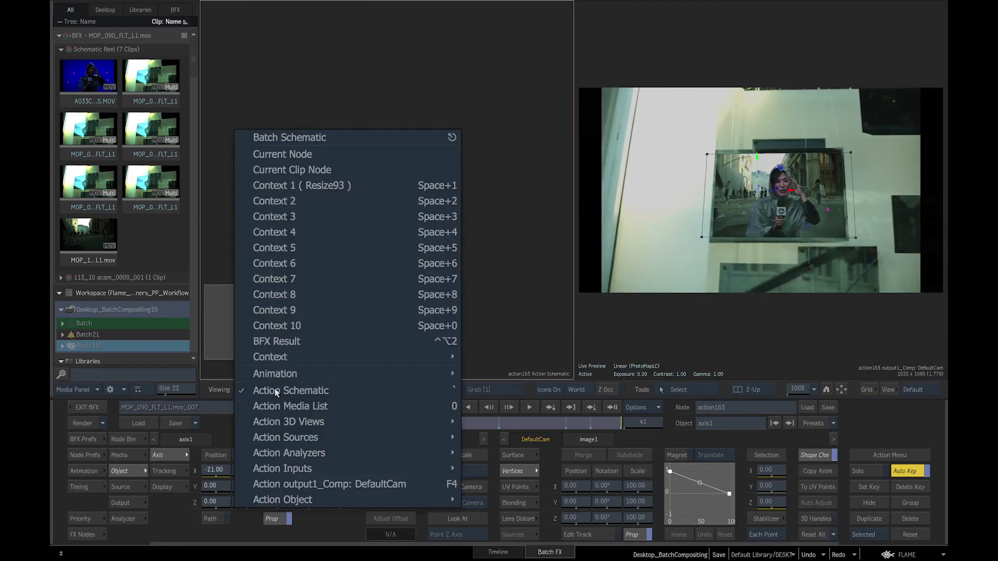
{"action": "left_click", "coordinate": [295, 138]}
{"action": "left_click_drag", "start_coordinate": [463, 301], "coordinate": [510, 370]}
{"action": "left_click_drag", "start_coordinate": [451, 168], "coordinate": [509, 255]}
{"action": "left_click_drag", "start_coordinate": [398, 158], "coordinate": [402, 239]}
{"action": "left_click_drag", "start_coordinate": [439, 193], "coordinate": [493, 252]}
{"action": "left_click_drag", "start_coordinate": [393, 250], "coordinate": [515, 253]}
{"action": "left_click_drag", "start_coordinate": [365, 327], "coordinate": [575, 336]}
{"action": "mouse_move", "coordinate": [430, 201]}
{"action": "left_mouse_down"}
{"action": "mouse_move", "coordinate": [521, 260]}
{"action": "mouse_move", "coordinate": [330, 181]}
{"action": "mouse_move", "coordinate": [426, 198]}
{"action": "left_mouse_up"}
{"action": "left_click", "coordinate": [306, 95]}
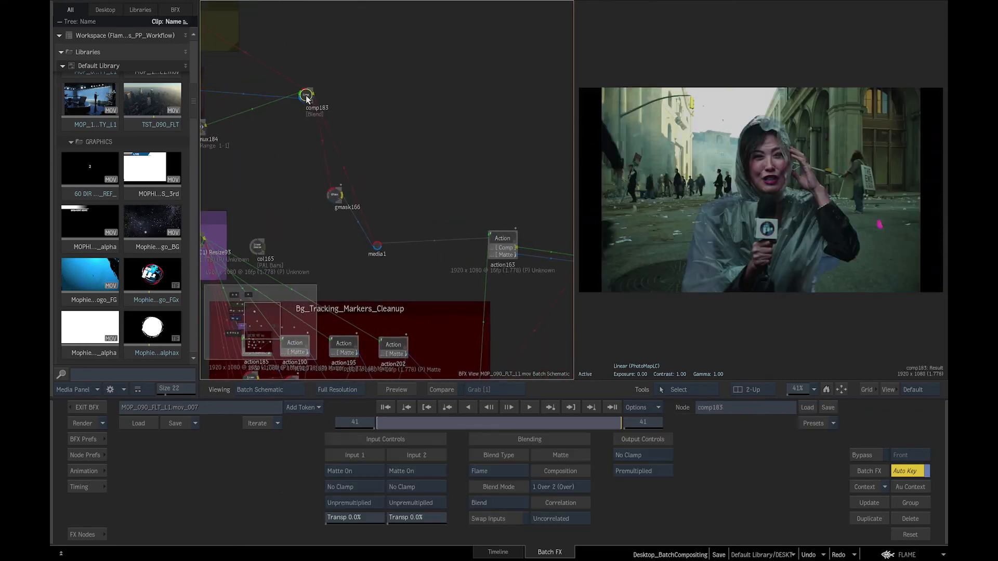
{"action": "left_click", "coordinate": [84, 535]}
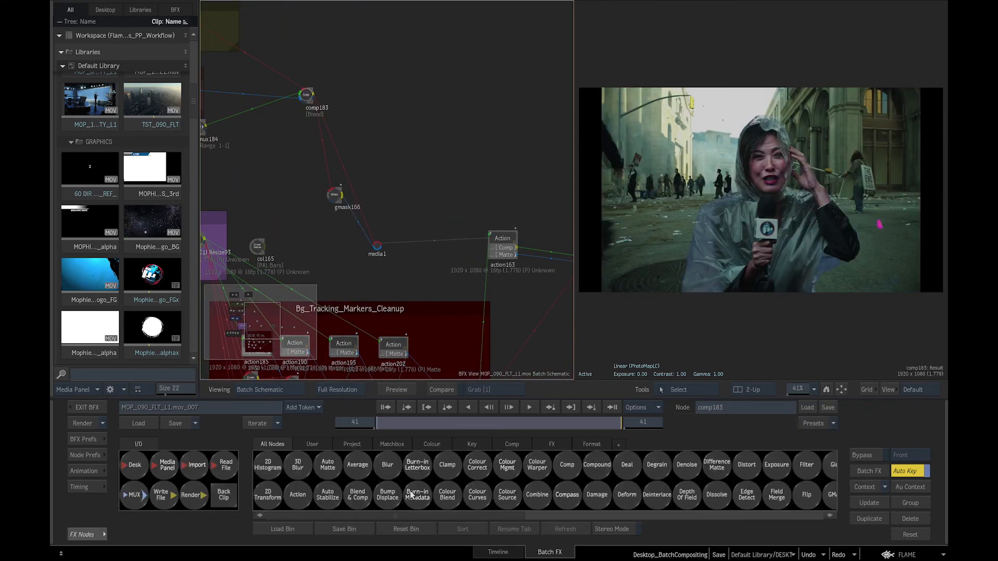
{"action": "key", "text": "c"}
{"action": "left_click", "coordinate": [568, 465]}
{"action": "left_click", "coordinate": [424, 140]}
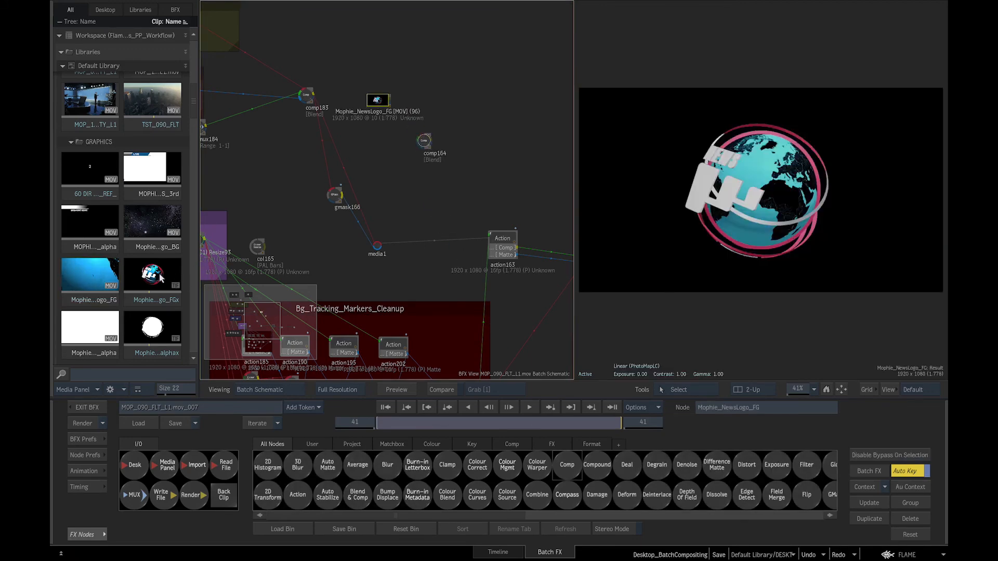
Step: Add the news logo alpha and the MOPHIE_NEWS_3rd clip with its alpha, and composite the lower third over comp183 through comp164
{"action": "left_click_drag", "start_coordinate": [159, 326], "coordinate": [411, 111]}
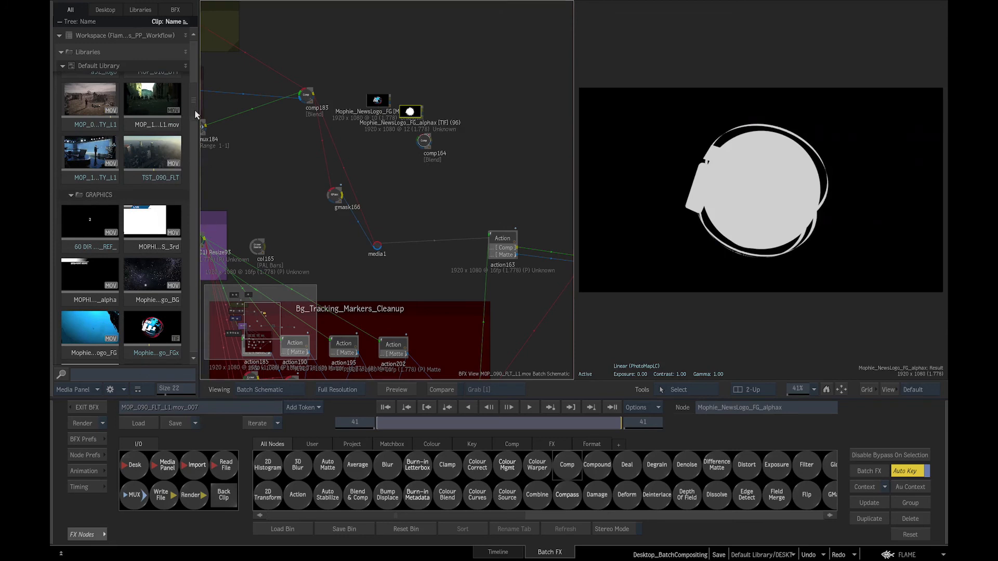
{"action": "left_click_drag", "start_coordinate": [115, 244], "coordinate": [493, 137]}
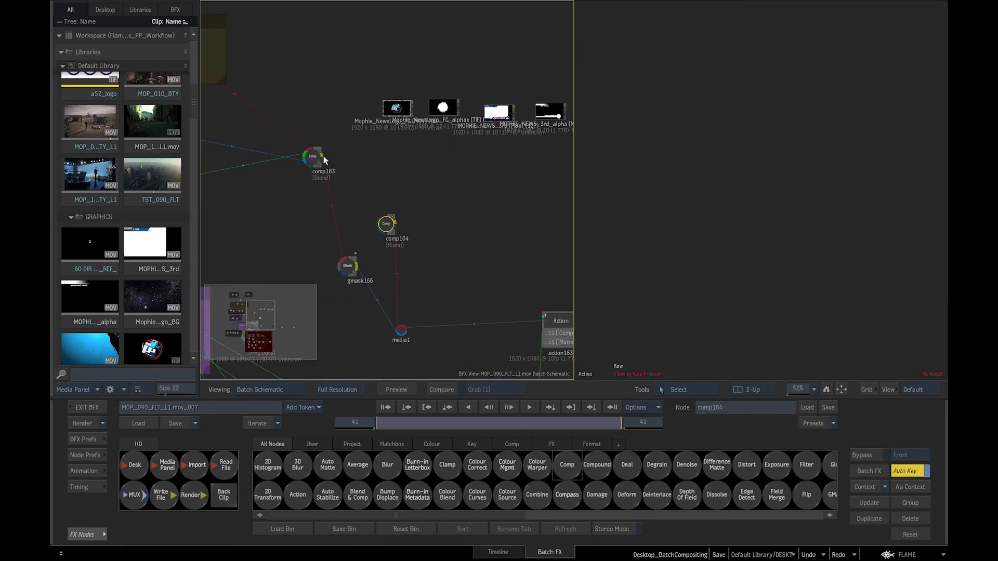
{"action": "left_click_drag", "start_coordinate": [323, 156], "coordinate": [379, 224]}
{"action": "left_click_drag", "start_coordinate": [498, 118], "coordinate": [385, 220]}
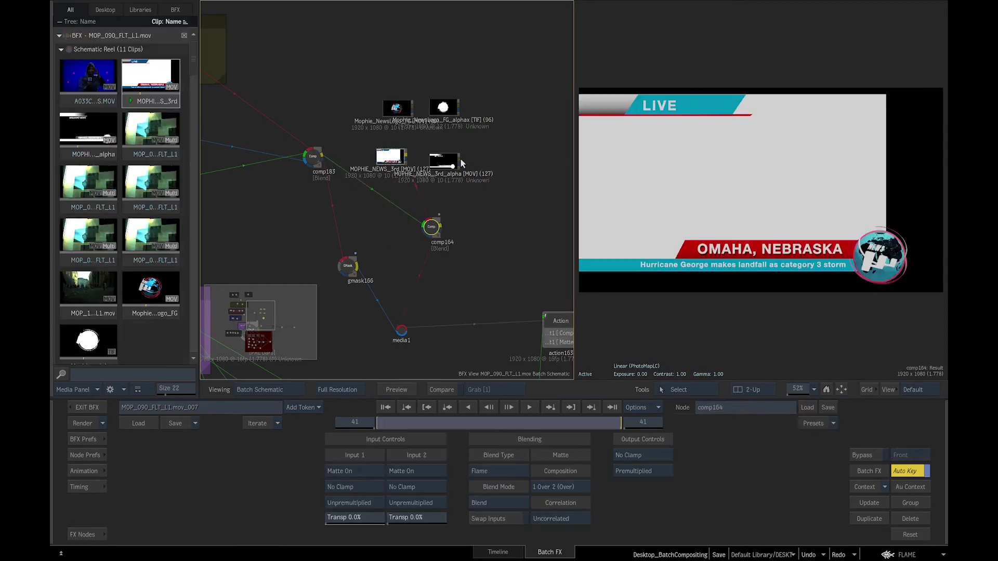
{"action": "left_click_drag", "start_coordinate": [458, 162], "coordinate": [425, 235]}
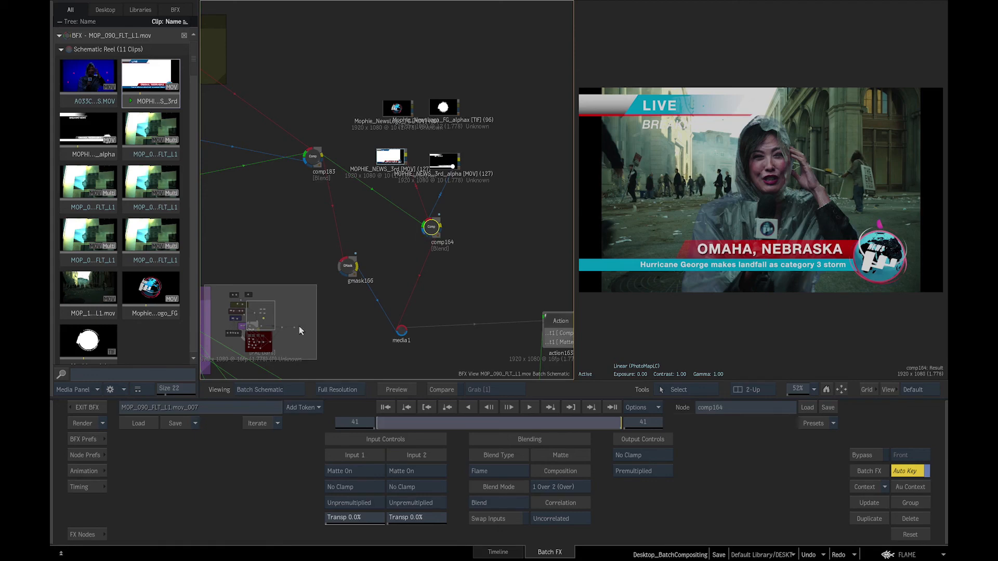
Step: Insert a Colour Correct node between the MOPHIE_NEWS_3rd clip and comp164, adjust its correction and display comp164's controls
{"action": "left_click", "coordinate": [90, 534]}
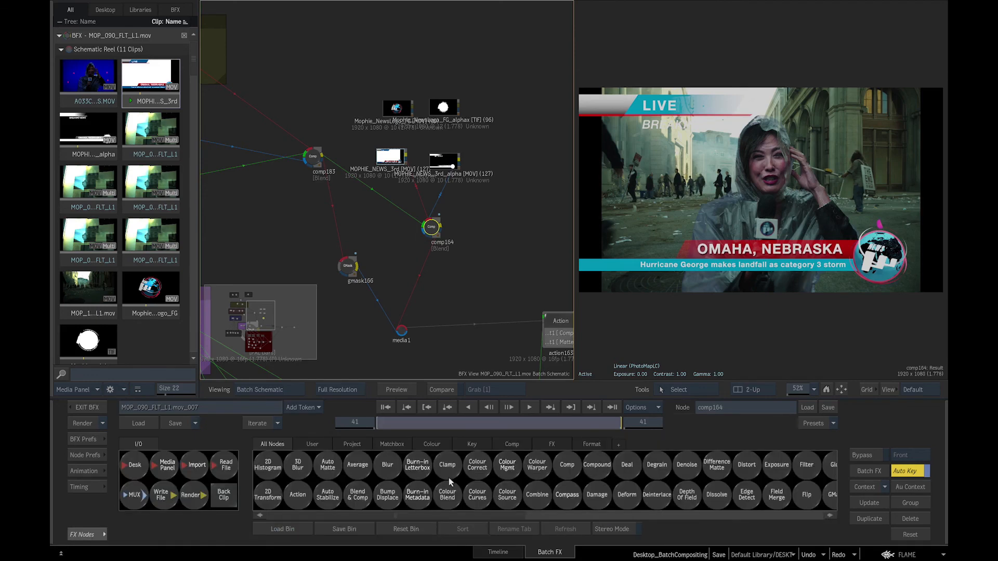
{"action": "left_click_drag", "start_coordinate": [471, 473], "coordinate": [420, 200]}
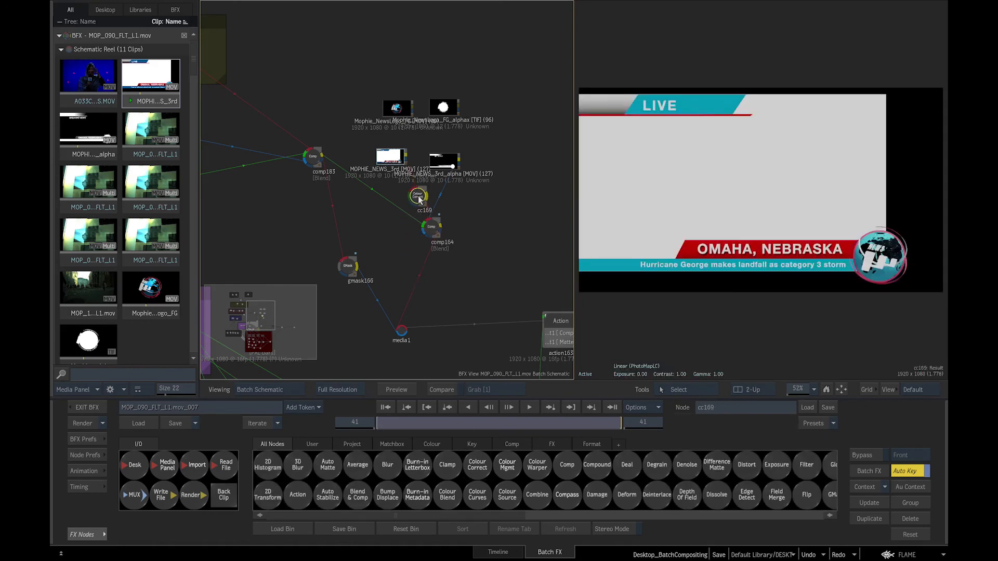
{"action": "double_click", "coordinate": [419, 199]}
{"action": "left_click_drag", "start_coordinate": [311, 469], "coordinate": [233, 477]}
{"action": "double_click", "coordinate": [434, 229]}
Step: Enable Motion Blur in action163's rendering preferences and inspect the panel closely at frame 20
{"action": "left_click_drag", "start_coordinate": [470, 301], "coordinate": [349, 215]}
{"action": "double_click", "coordinate": [442, 248]}
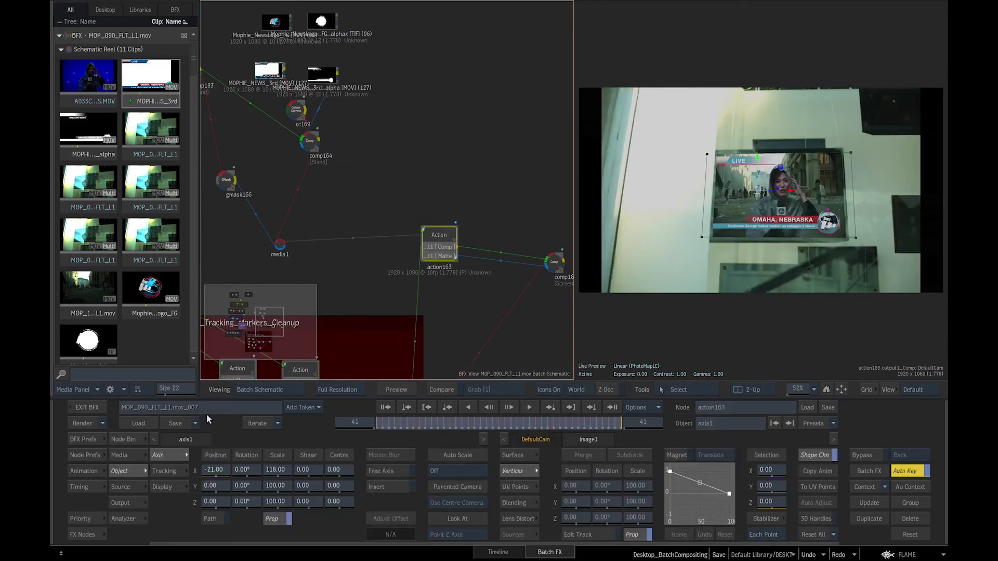
{"action": "left_click", "coordinate": [94, 455]}
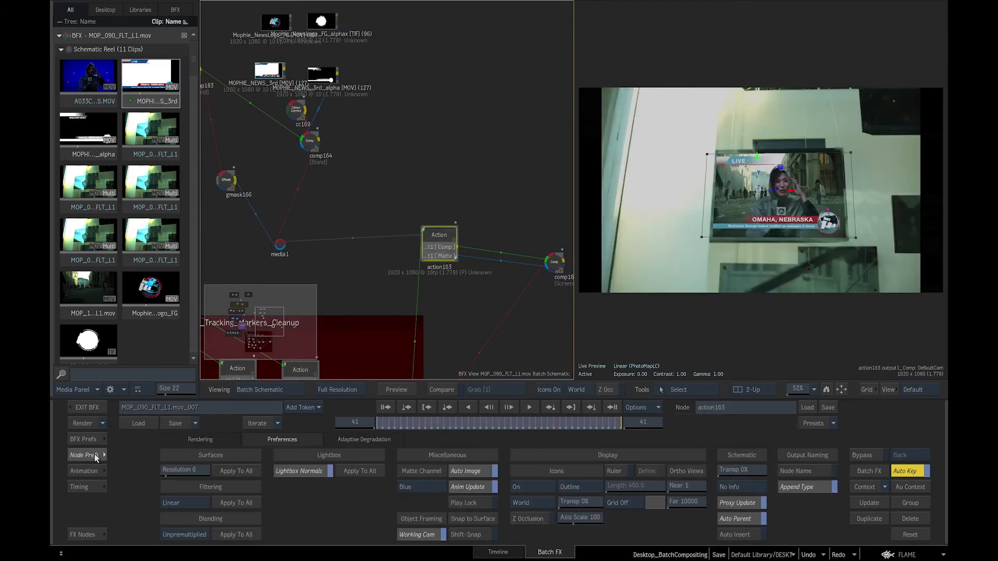
{"action": "left_click", "coordinate": [195, 441]}
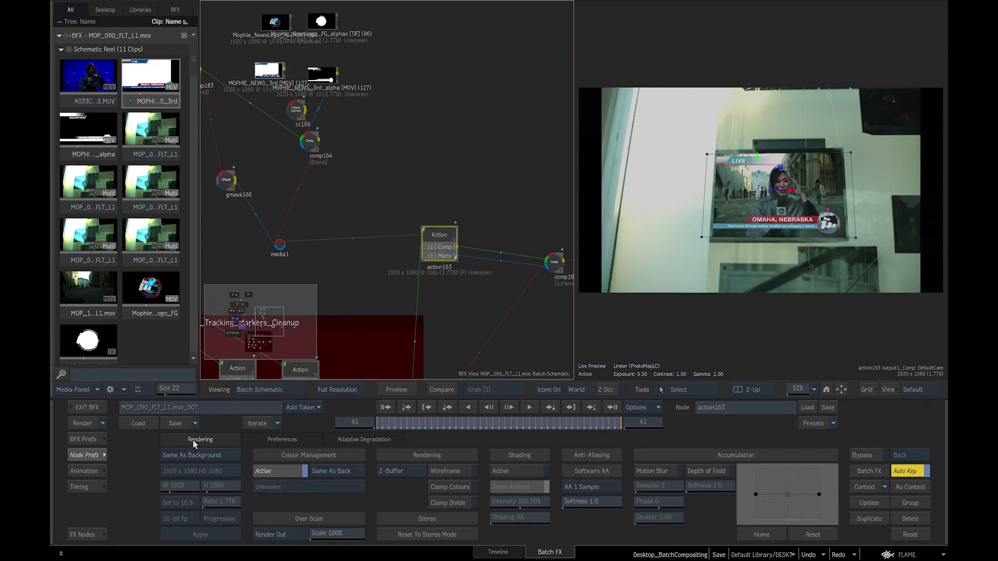
{"action": "left_click", "coordinate": [653, 471]}
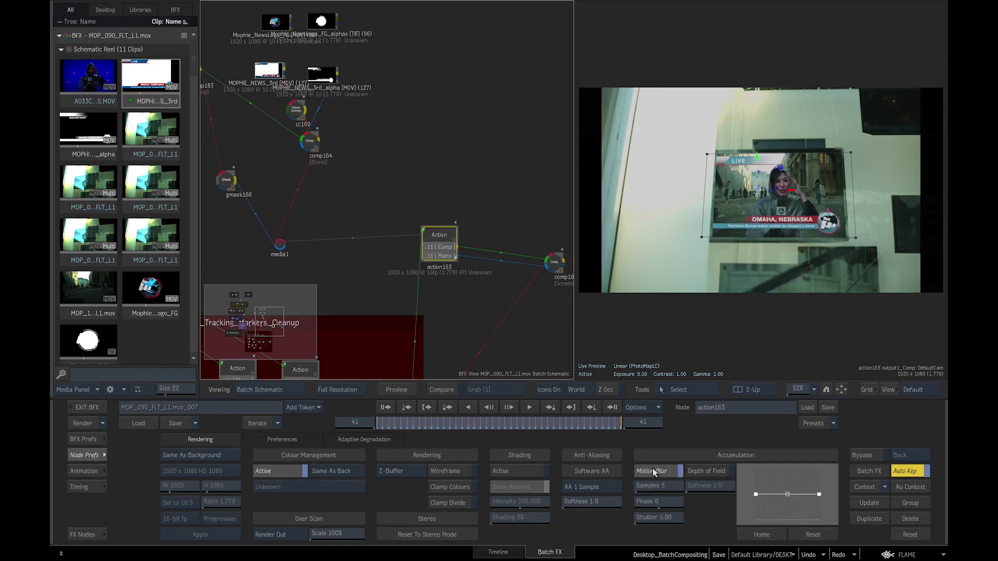
{"action": "left_click_drag", "start_coordinate": [664, 321], "coordinate": [683, 295]}
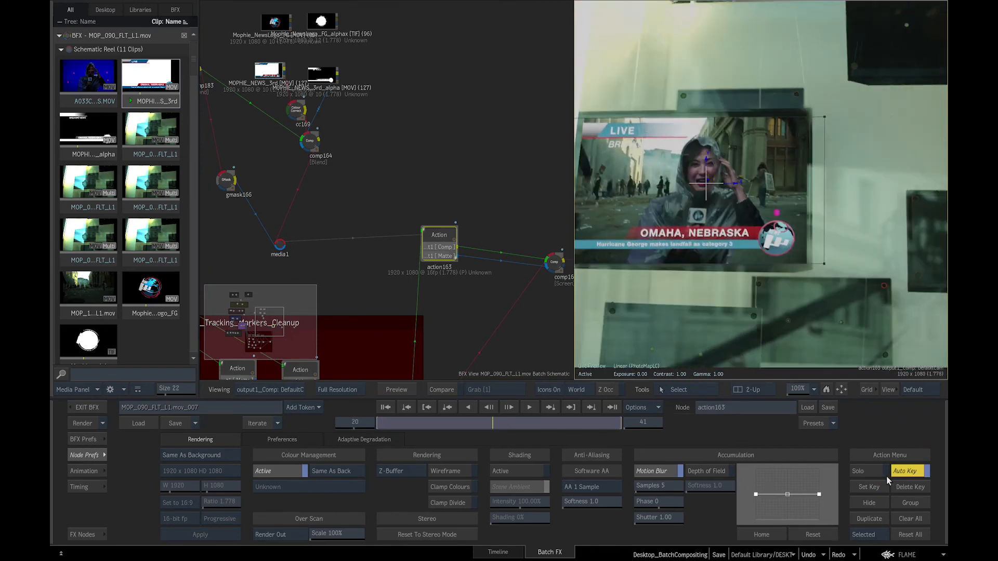
Step: Turn off Auto Key and set action163's motion blur to 10 samples with a shutter of 2
{"action": "left_click", "coordinate": [899, 472]}
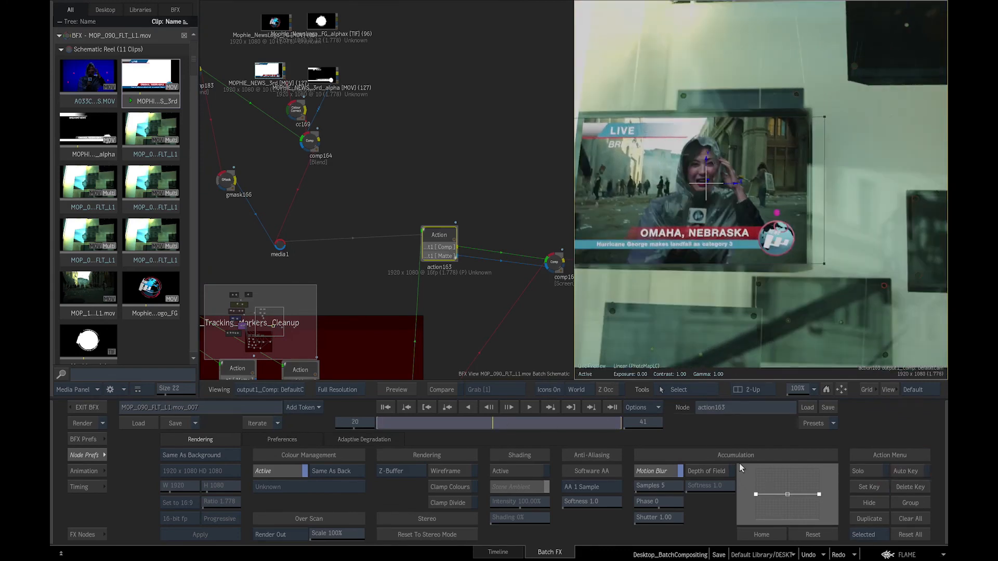
{"action": "left_click", "coordinate": [655, 488]}
{"action": "left_click", "coordinate": [628, 454]}
{"action": "left_click", "coordinate": [635, 470]}
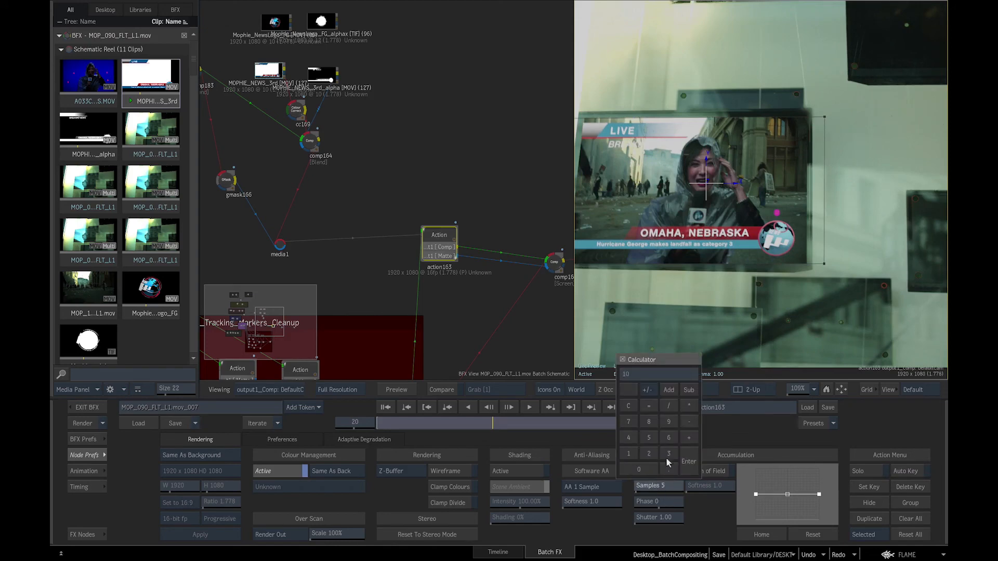
{"action": "left_click", "coordinate": [689, 463]}
{"action": "left_click", "coordinate": [655, 518]}
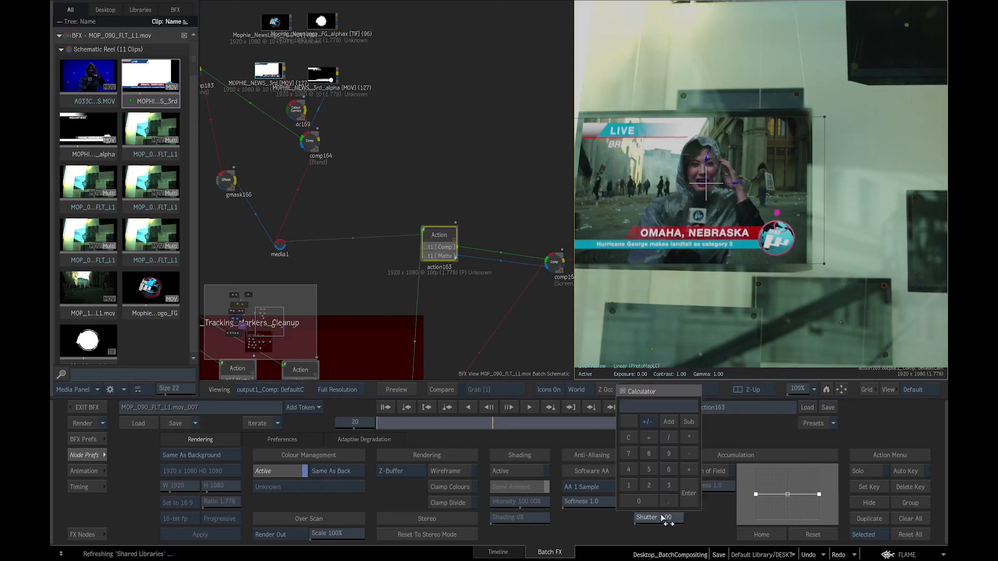
{"action": "left_click", "coordinate": [649, 485]}
{"action": "left_click", "coordinate": [686, 495]}
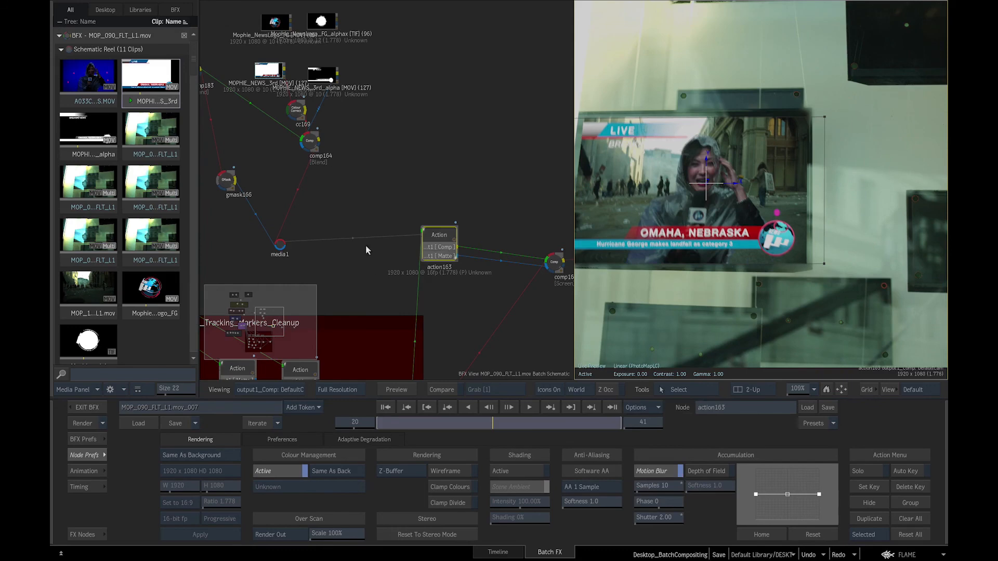
Step: Insert a Matchbox node with the Fog shader between comp164 and media1, and set the fog gain to 20
{"action": "left_click", "coordinate": [311, 142]}
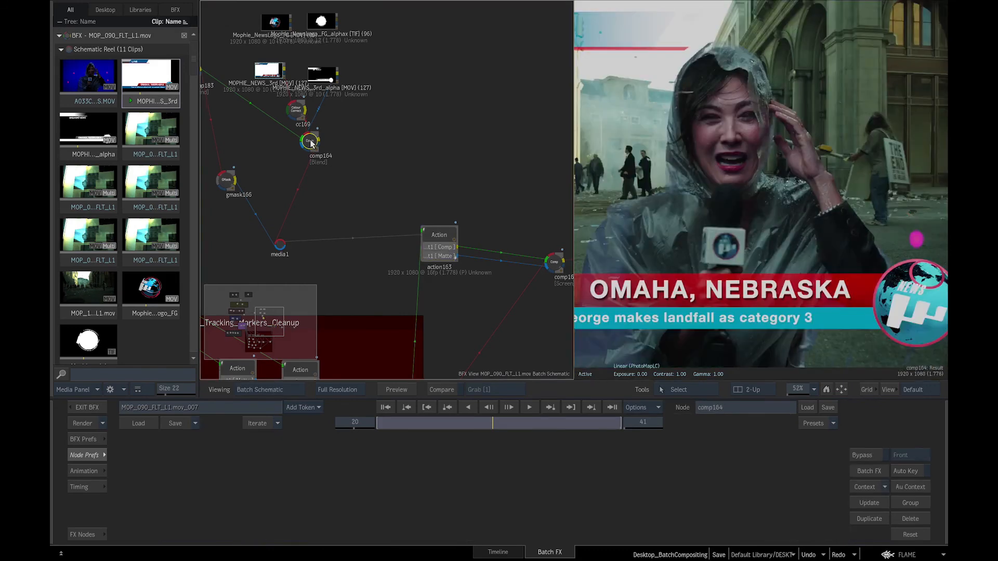
{"action": "left_click", "coordinate": [88, 536]}
{"action": "scroll", "coordinate": [521, 488], "scroll_direction": "right", "scroll_amount": 5}
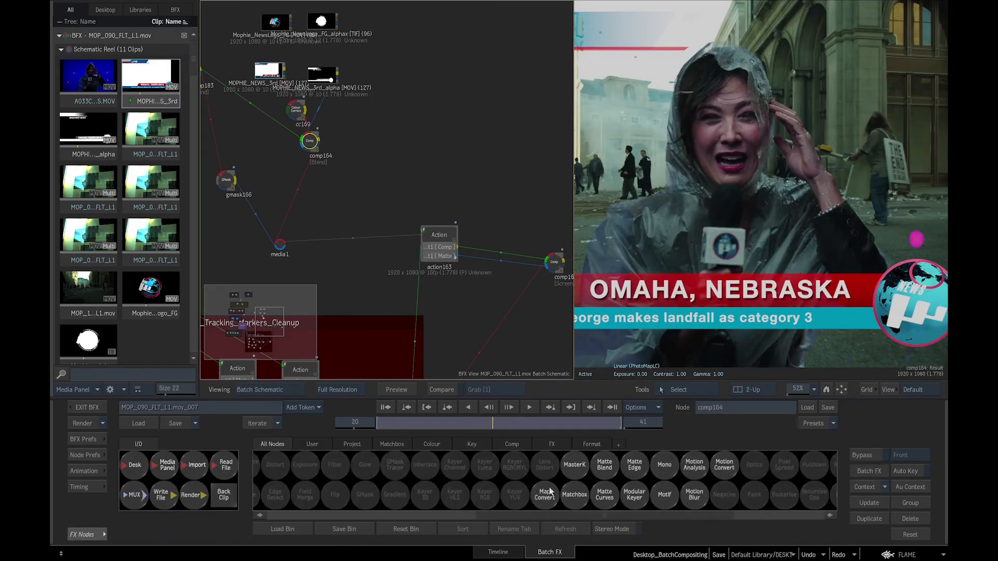
{"action": "left_click_drag", "start_coordinate": [575, 499], "coordinate": [307, 189]}
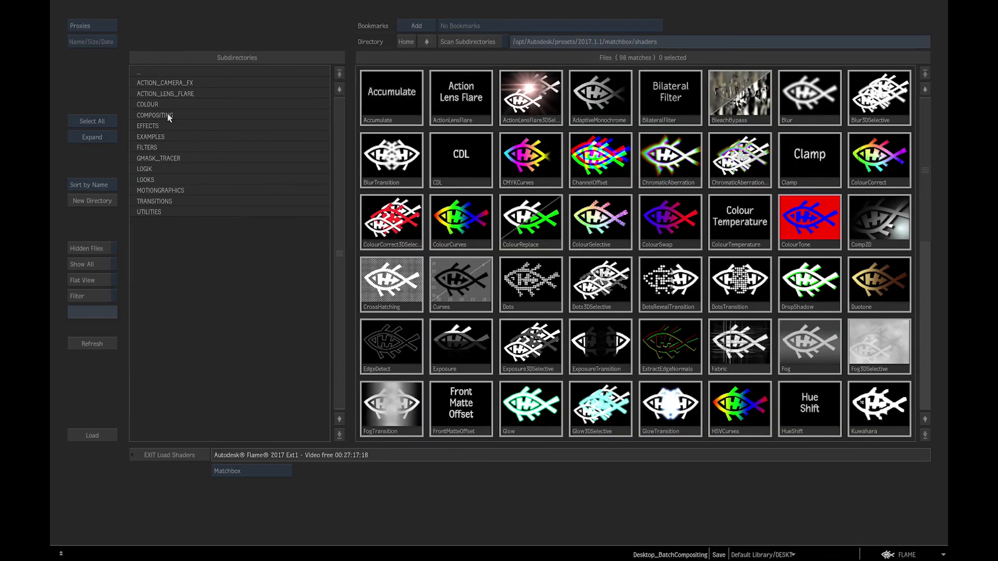
{"action": "left_click", "coordinate": [171, 125]}
{"action": "double_click", "coordinate": [460, 98]}
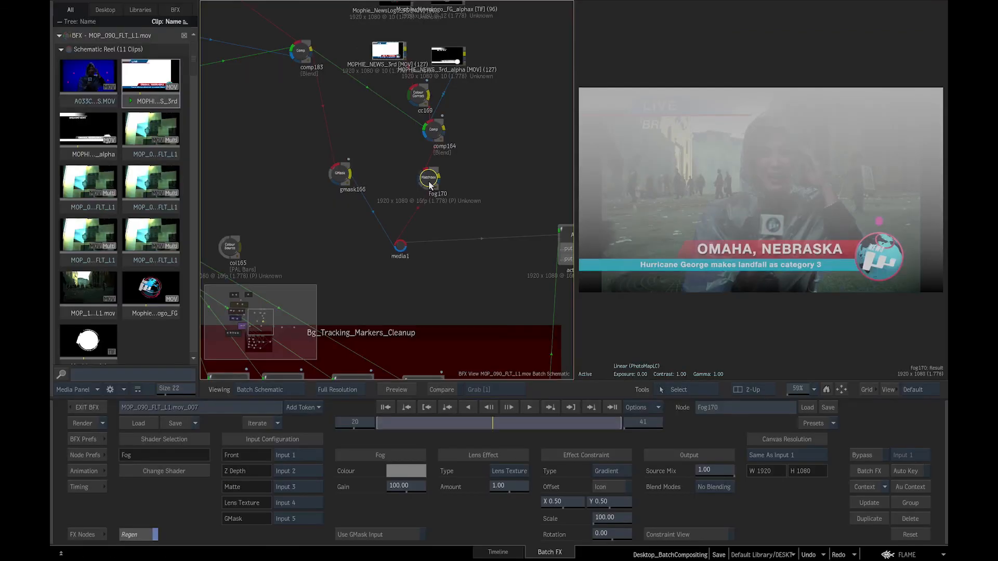
{"action": "left_click", "coordinate": [406, 490]}
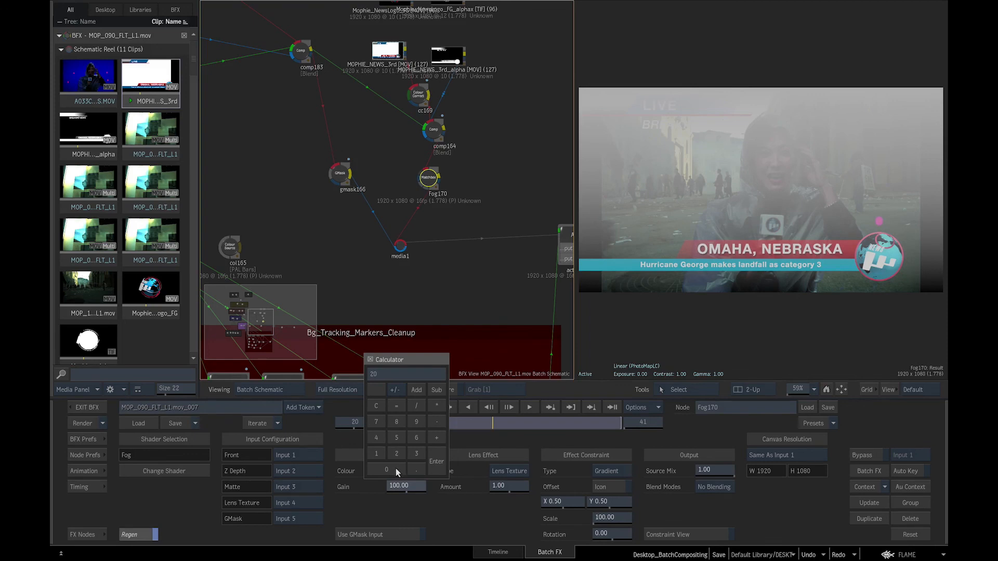
{"action": "left_click", "coordinate": [437, 462]}
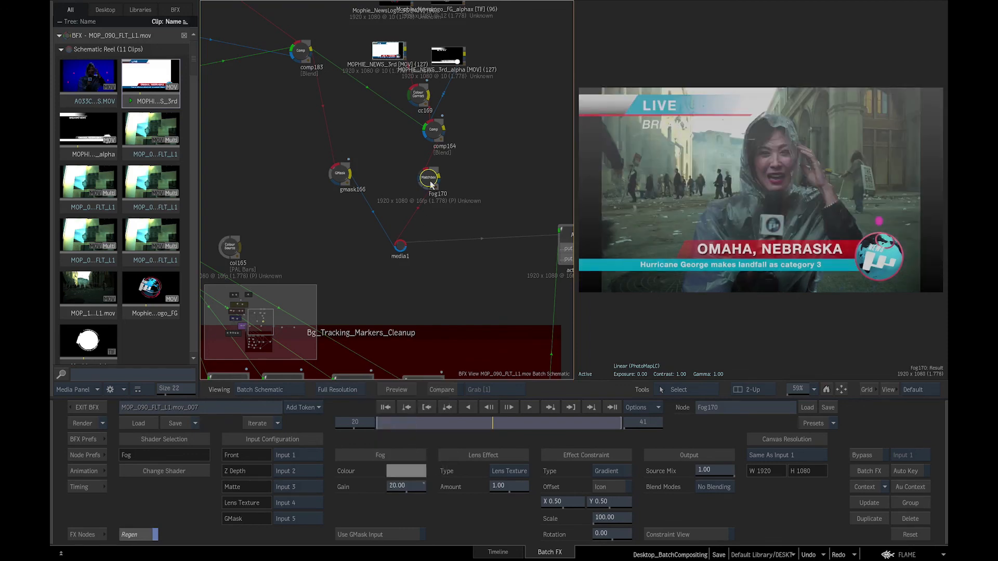
Step: Insert a Damage node between the Fog node and media1, and set its damage type to Digital Video
{"action": "left_click", "coordinate": [82, 536]}
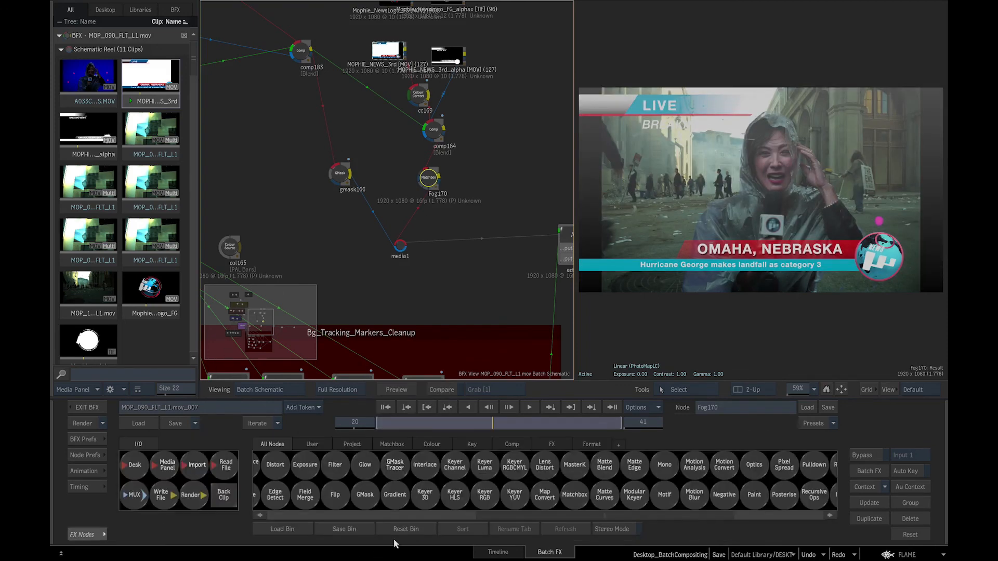
{"action": "scroll", "coordinate": [460, 484], "scroll_direction": "up", "scroll_amount": 5}
{"action": "left_click_drag", "start_coordinate": [545, 494], "coordinate": [414, 218]}
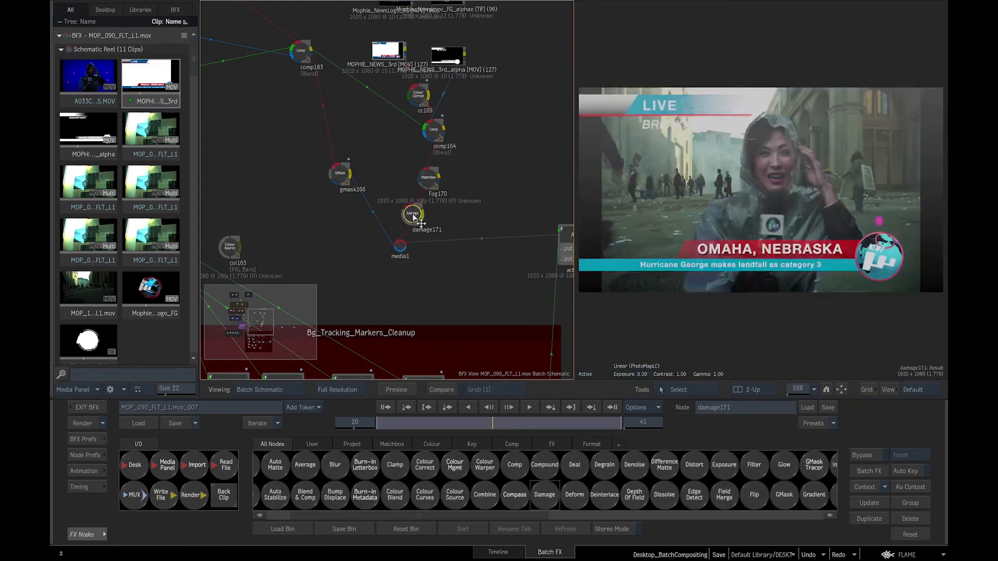
{"action": "left_click", "coordinate": [413, 216]}
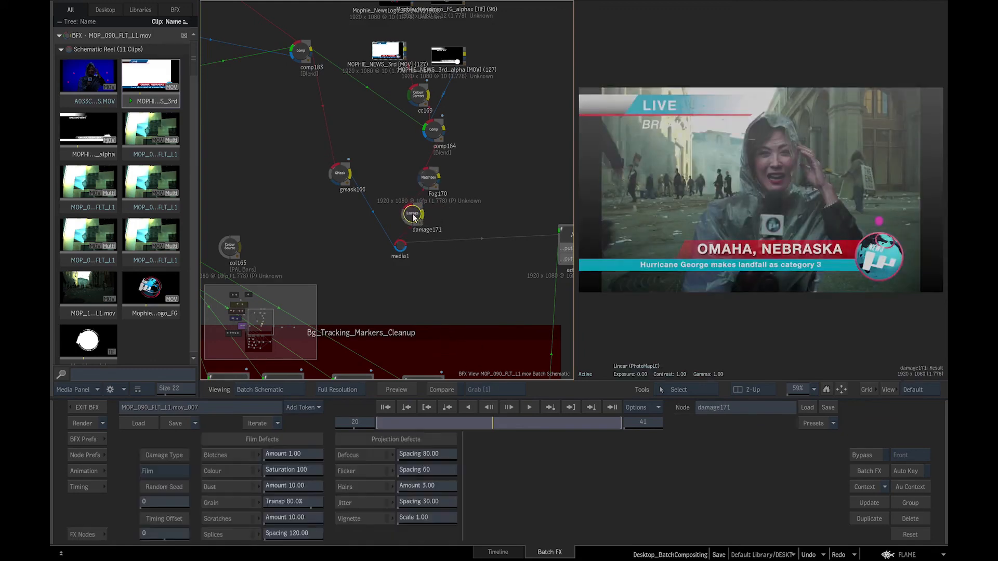
{"action": "left_click", "coordinate": [176, 472]}
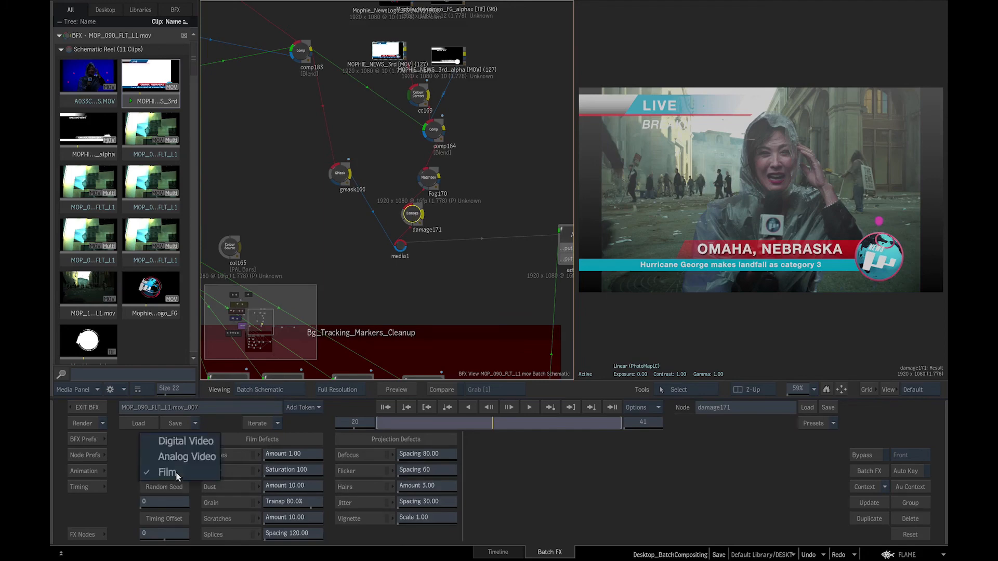
{"action": "left_click", "coordinate": [188, 442]}
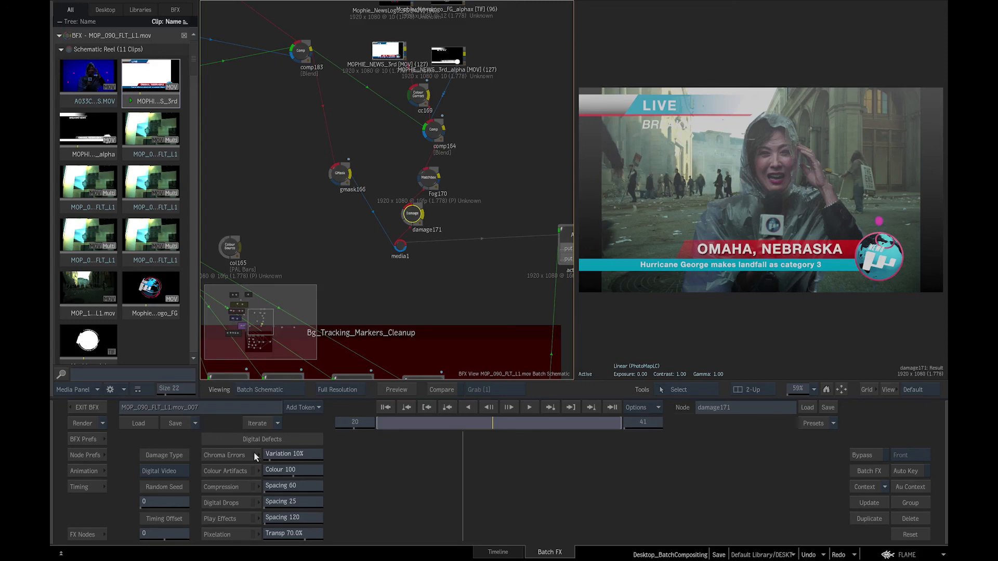
Step: Enable the Chroma Errors, Compression, Digital Drops, Play Effects and Pixelation defects on the Damage node
{"action": "left_click", "coordinate": [253, 487]}
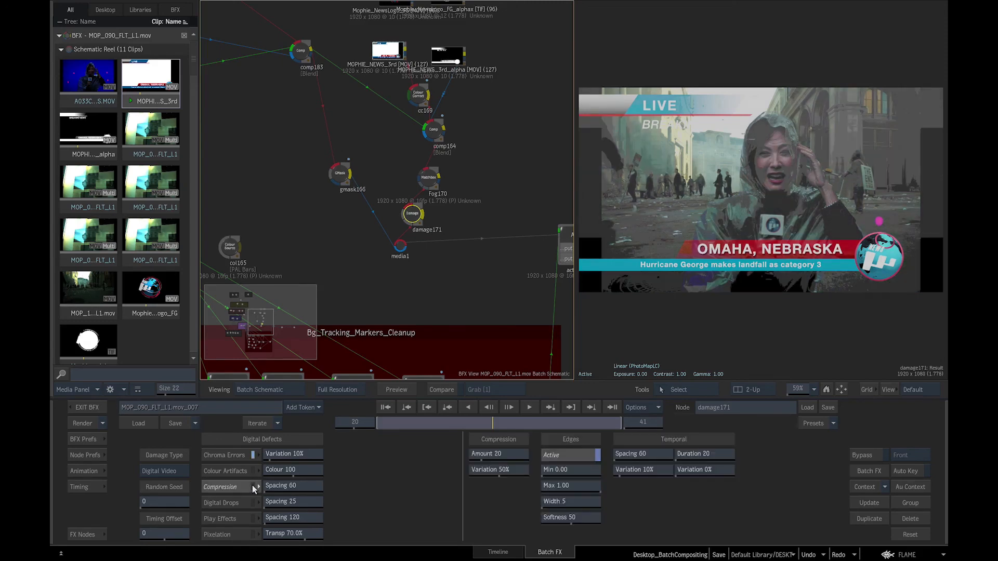
{"action": "left_click", "coordinate": [253, 487]}
{"action": "left_click", "coordinate": [253, 503]}
{"action": "left_click", "coordinate": [253, 518]}
{"action": "left_click", "coordinate": [253, 534]}
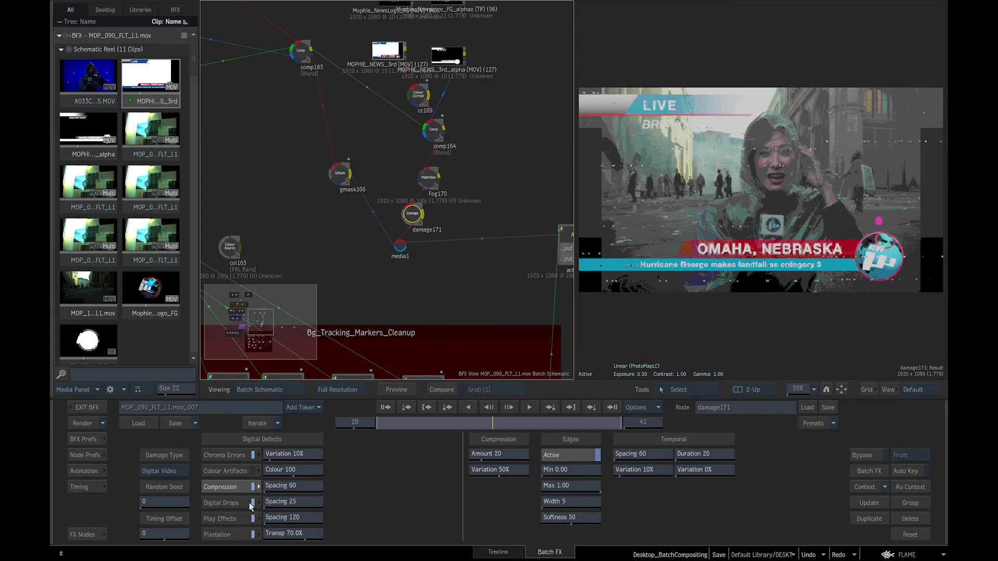
Step: Set the Digital Drops spacing to 7 and turn off the Chroma Errors and Pixelation defects
{"action": "left_click", "coordinate": [292, 501]}
{"action": "left_click", "coordinate": [263, 438]}
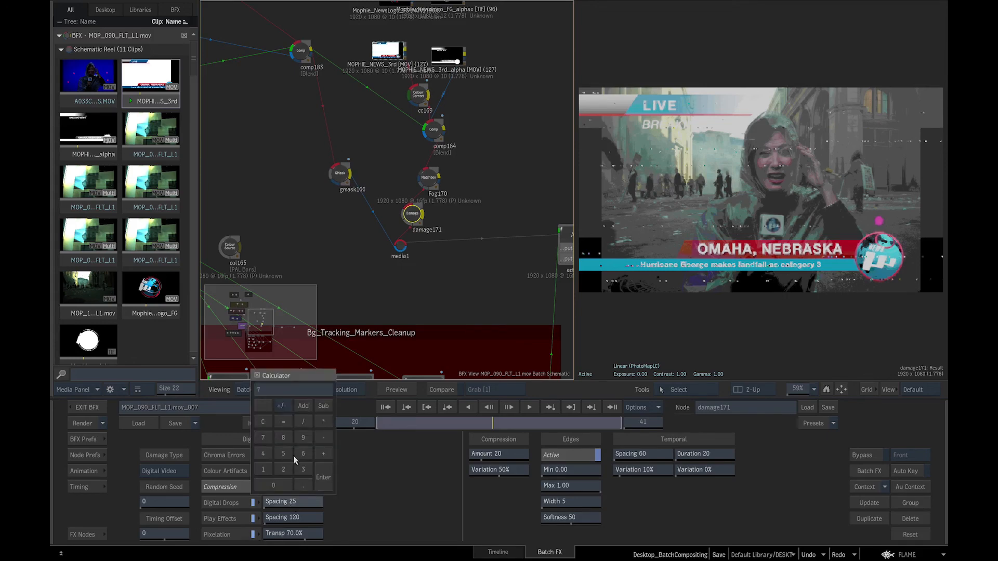
{"action": "left_click", "coordinate": [326, 478]}
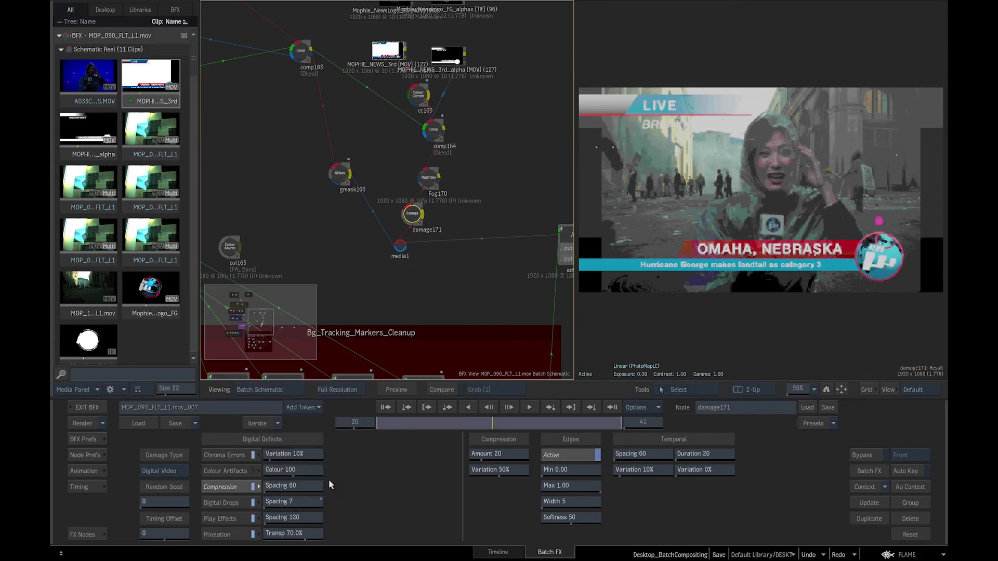
{"action": "left_click", "coordinate": [253, 455]}
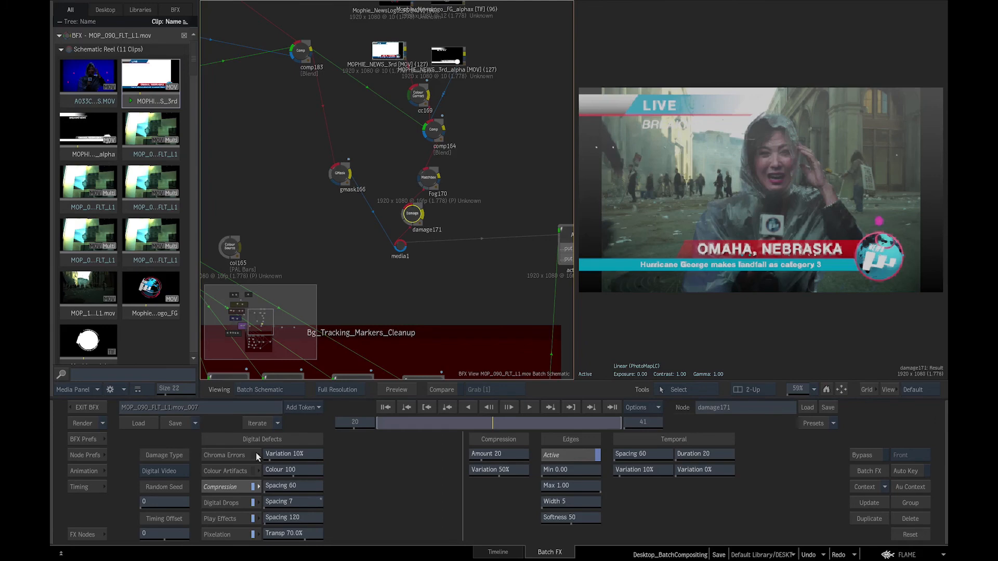
{"action": "left_click", "coordinate": [253, 536]}
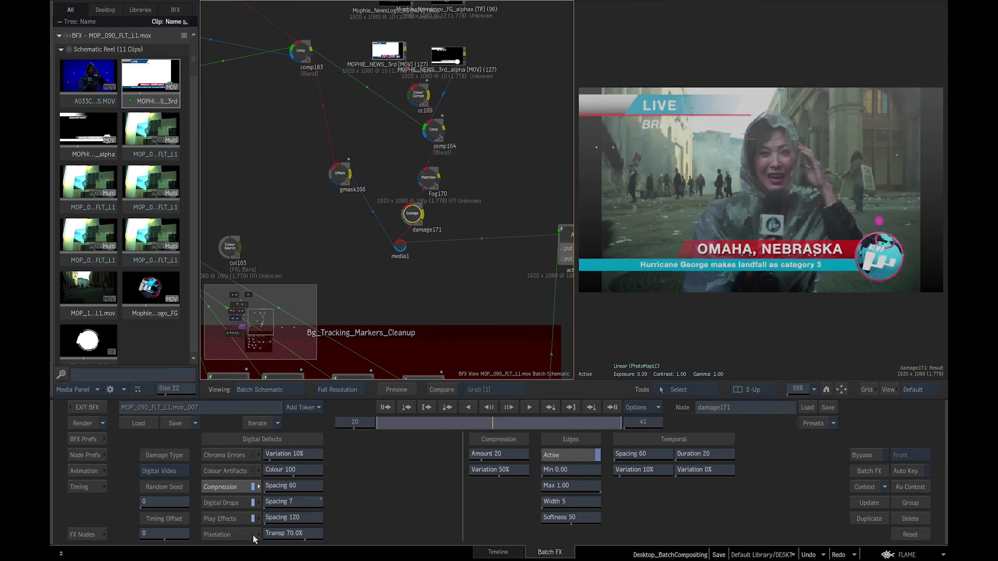
Step: Insert a Regrain node between comp167 and the MOP_090_FLT_L1.mov output node
{"action": "left_click", "coordinate": [386, 408]}
{"action": "left_click_drag", "start_coordinate": [513, 212], "coordinate": [202, 146]}
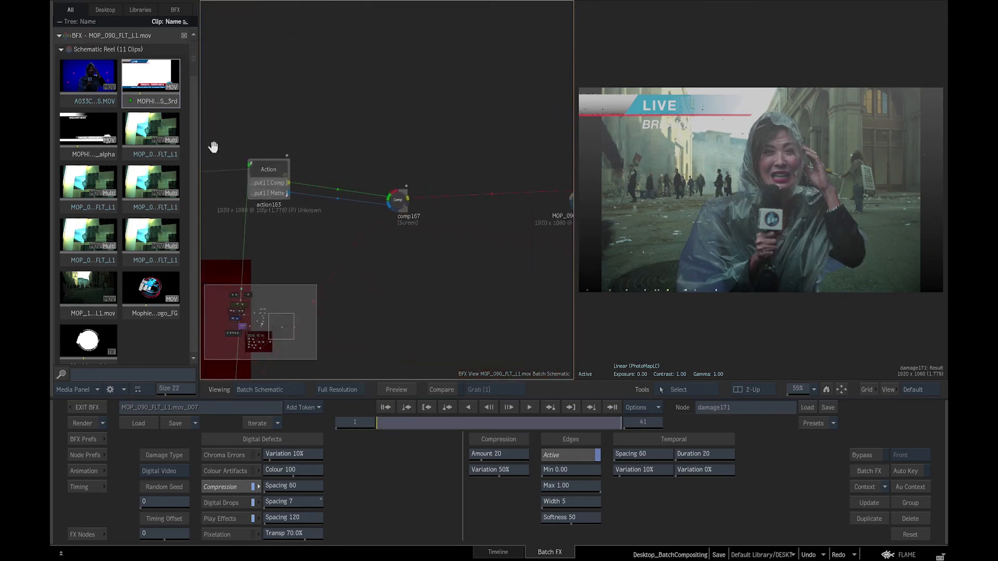
{"action": "left_click", "coordinate": [268, 170]}
{"action": "left_click_drag", "start_coordinate": [438, 217], "coordinate": [426, 236]}
{"action": "left_click", "coordinate": [388, 225]}
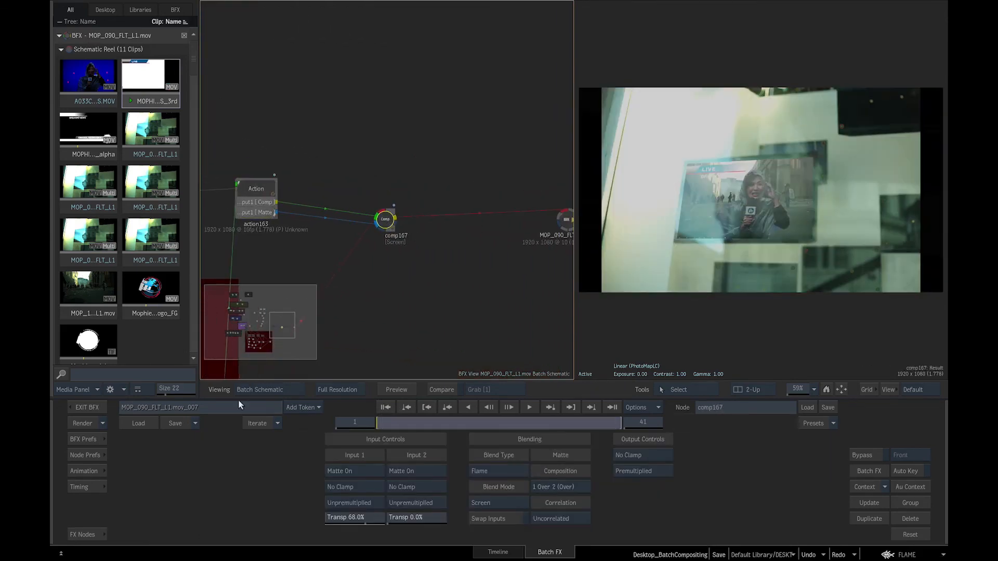
{"action": "left_click", "coordinate": [89, 536]}
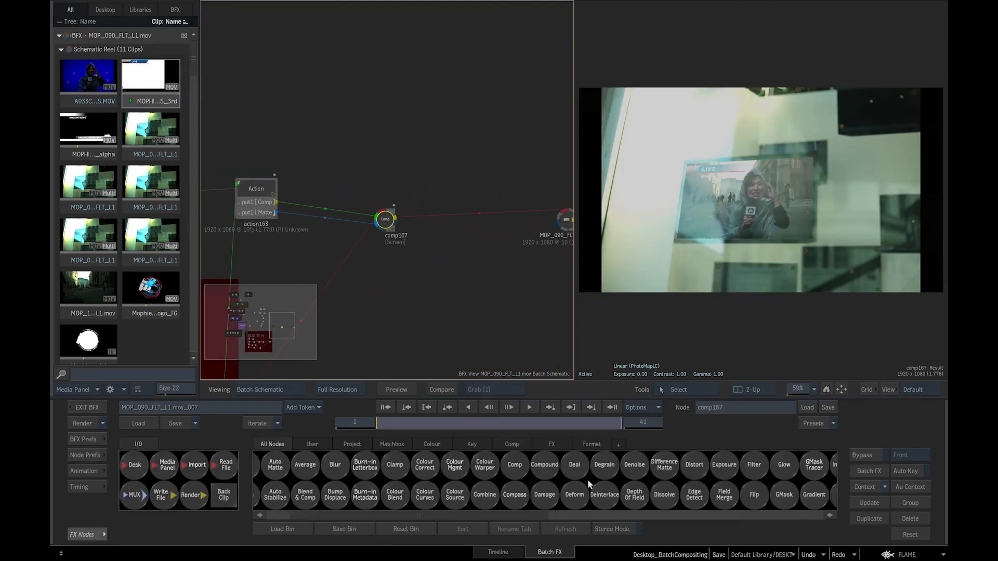
{"action": "scroll", "coordinate": [589, 485], "scroll_direction": "down", "scroll_amount": 5}
{"action": "left_click_drag", "start_coordinate": [643, 465], "coordinate": [479, 219]}
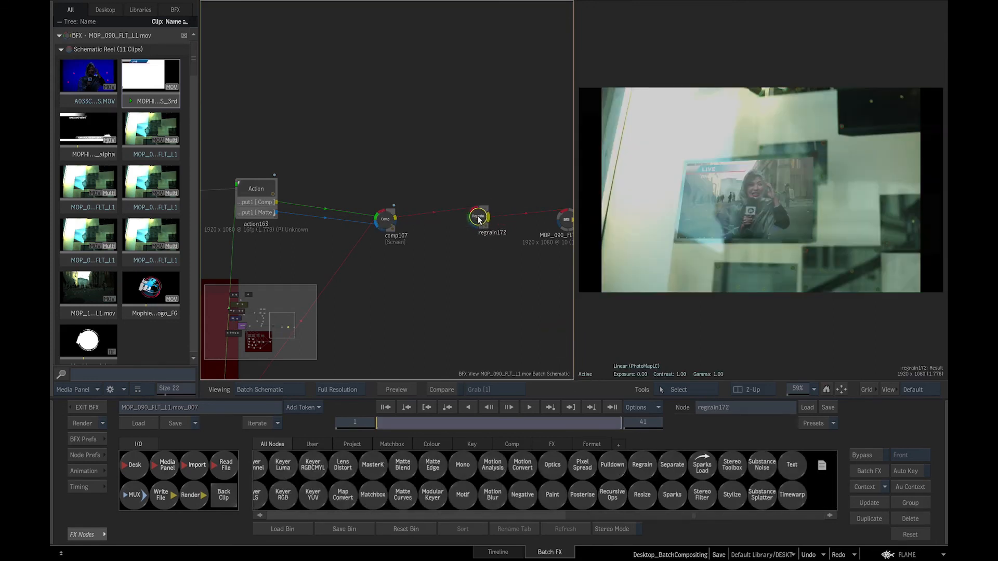
Step: Connect action163's matte output and comp167's result to the Regrain node's matte and back inputs, and open its settings
{"action": "left_click", "coordinate": [612, 407]}
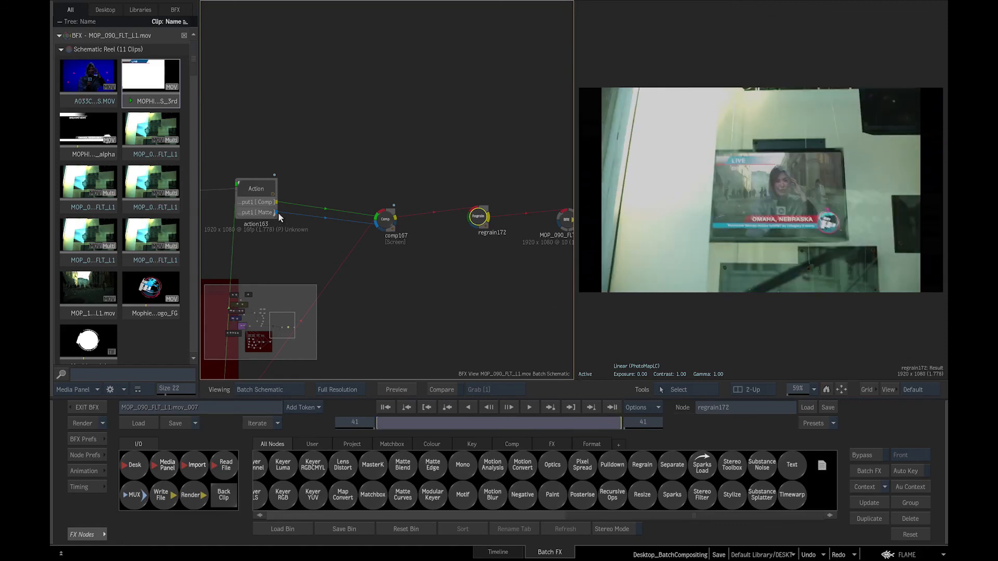
{"action": "left_click_drag", "start_coordinate": [279, 218], "coordinate": [474, 230]}
{"action": "mouse_move", "coordinate": [388, 220]}
{"action": "left_mouse_down"}
{"action": "mouse_move", "coordinate": [390, 197]}
{"action": "mouse_move", "coordinate": [388, 208]}
{"action": "left_mouse_up"}
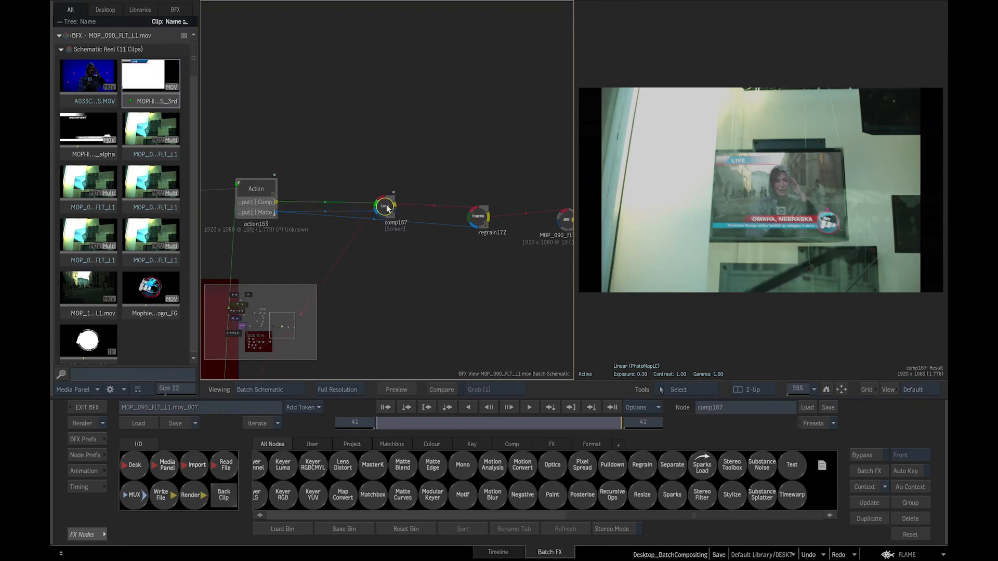
{"action": "left_click", "coordinate": [485, 218]}
{"action": "left_click_drag", "start_coordinate": [396, 210], "coordinate": [468, 220]}
{"action": "double_click", "coordinate": [483, 217]}
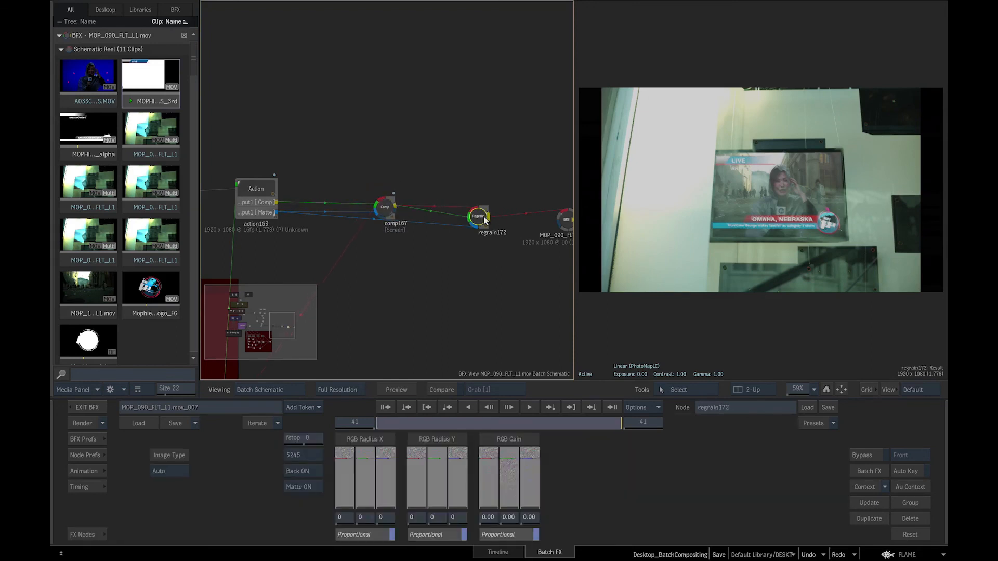
Step: Sample the grain from a plain patch of the wall beside the glass panel for the Regrain node
{"action": "left_click", "coordinate": [710, 329]}
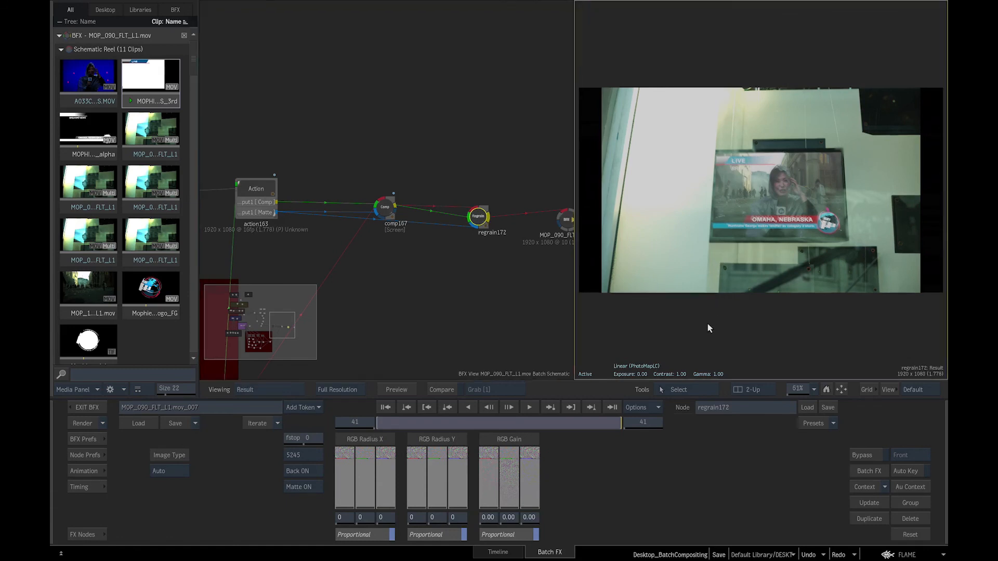
{"action": "key", "text": "F1"}
{"action": "left_click_drag", "start_coordinate": [882, 154], "coordinate": [895, 170]}
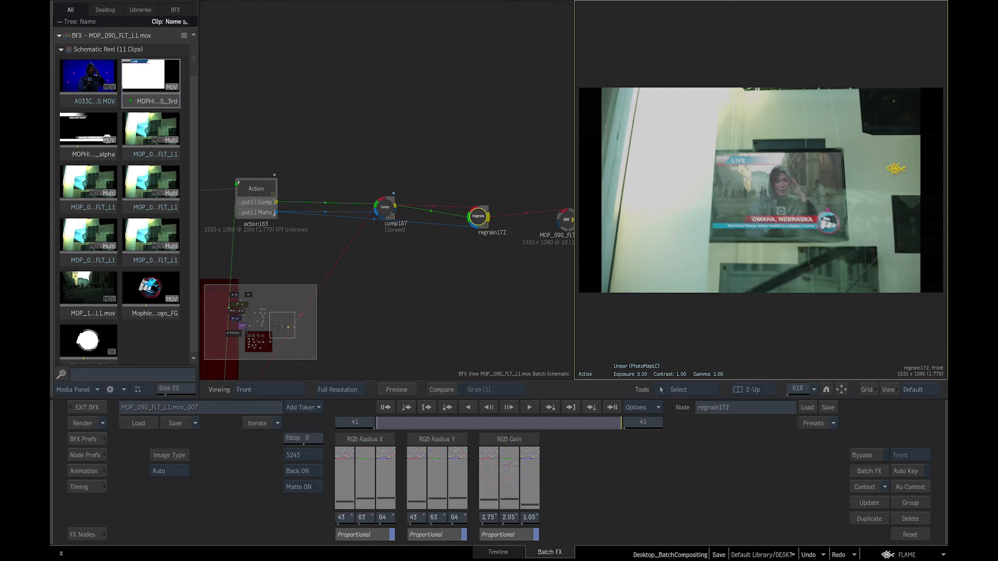
Step: Compare the glass panel with and without the regrain by toggling the node's bypass
{"action": "left_click_drag", "start_coordinate": [778, 226], "coordinate": [946, 153]}
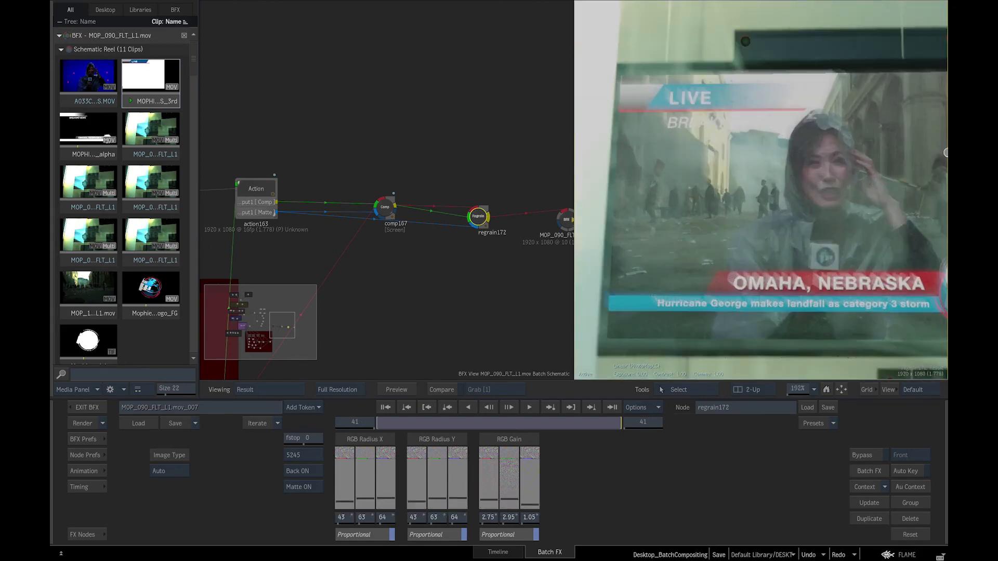
{"action": "left_click", "coordinate": [870, 456]}
{"action": "left_click", "coordinate": [872, 455]}
{"action": "left_click", "coordinate": [872, 456]}
{"action": "left_click", "coordinate": [871, 455]}
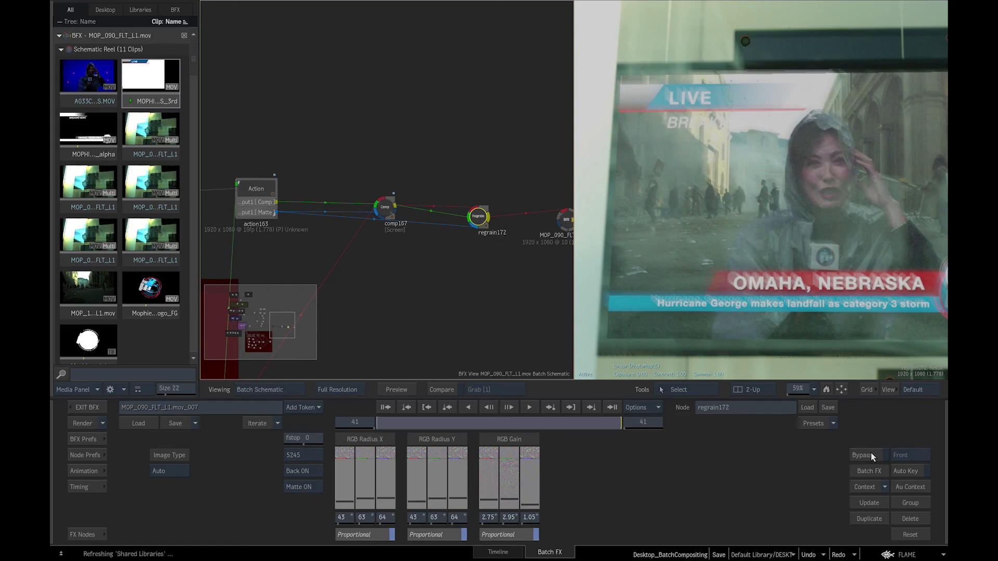
Step: Draw a compass around the news lower third nodes in the schematic and name it Graphics
{"action": "left_click", "coordinate": [842, 389]}
{"action": "left_click", "coordinate": [818, 338]}
{"action": "left_click", "coordinate": [842, 389]}
{"action": "left_click_drag", "start_coordinate": [371, 185], "coordinate": [380, 178]}
{"action": "left_click_drag", "start_coordinate": [357, 147], "coordinate": [350, 154]}
{"action": "left_click", "coordinate": [692, 389]}
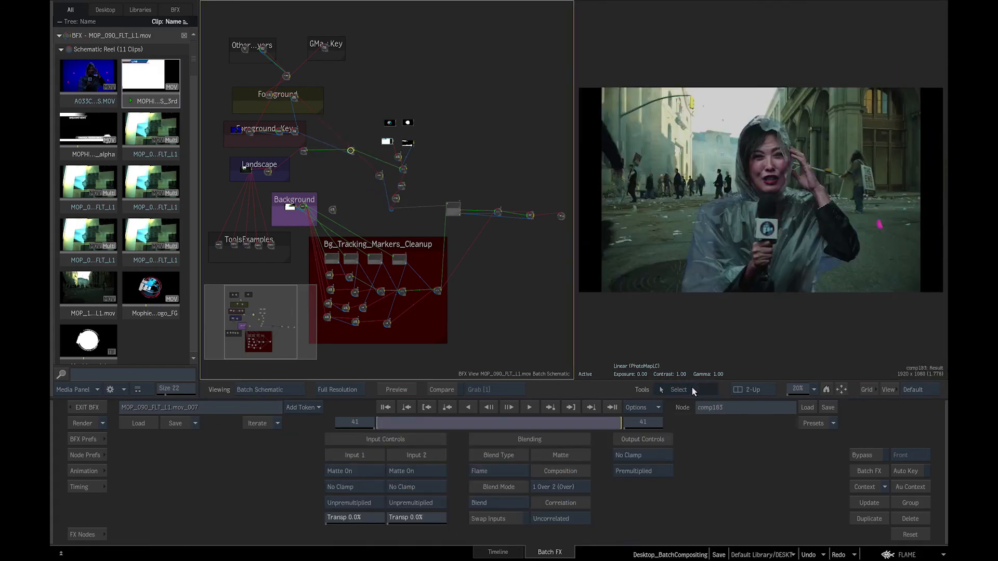
{"action": "left_click", "coordinate": [716, 288]}
{"action": "mouse_move", "coordinate": [387, 148]}
{"action": "left_mouse_down"}
{"action": "mouse_move", "coordinate": [374, 179]}
{"action": "mouse_move", "coordinate": [367, 176]}
{"action": "mouse_move", "coordinate": [378, 176]}
{"action": "left_mouse_up"}
{"action": "type", "text": "Graphics"}
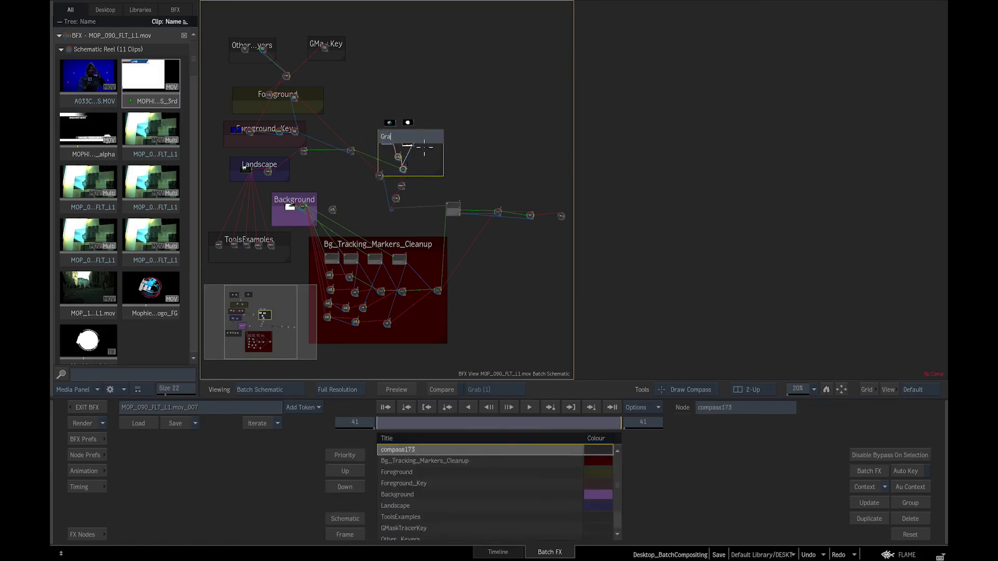
{"action": "key", "text": "Return"}
Step: Set the Graphics compass colour to a dark green
{"action": "left_click_drag", "start_coordinate": [435, 130], "coordinate": [922, 126]}
{"action": "left_click", "coordinate": [456, 98]}
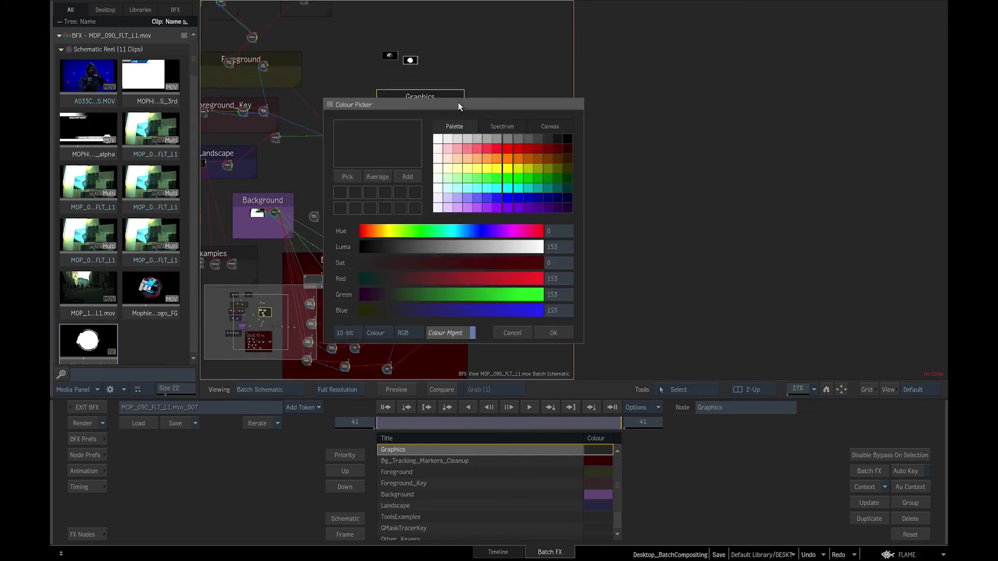
{"action": "left_click", "coordinate": [396, 229]}
{"action": "left_click", "coordinate": [401, 301]}
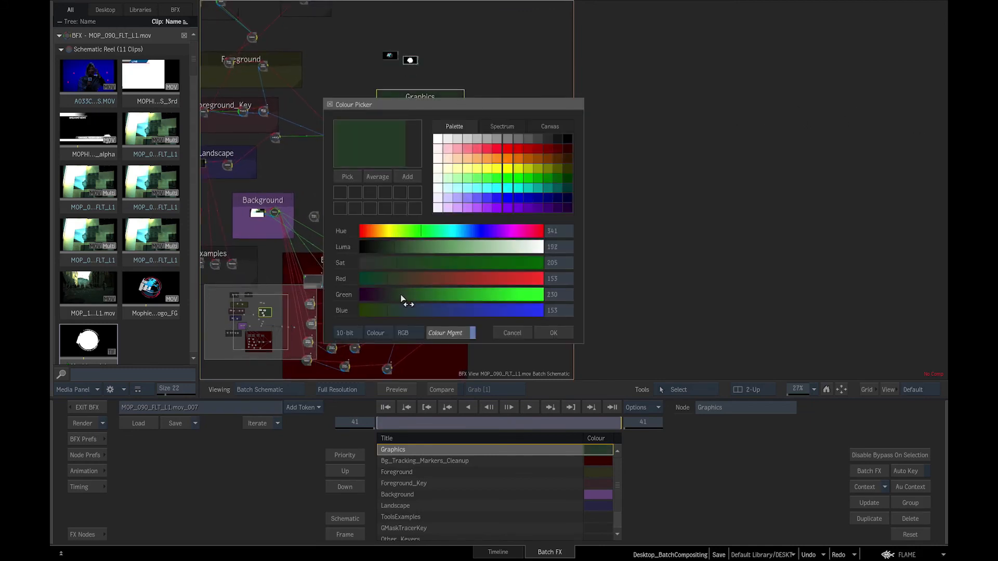
{"action": "left_click", "coordinate": [553, 333]}
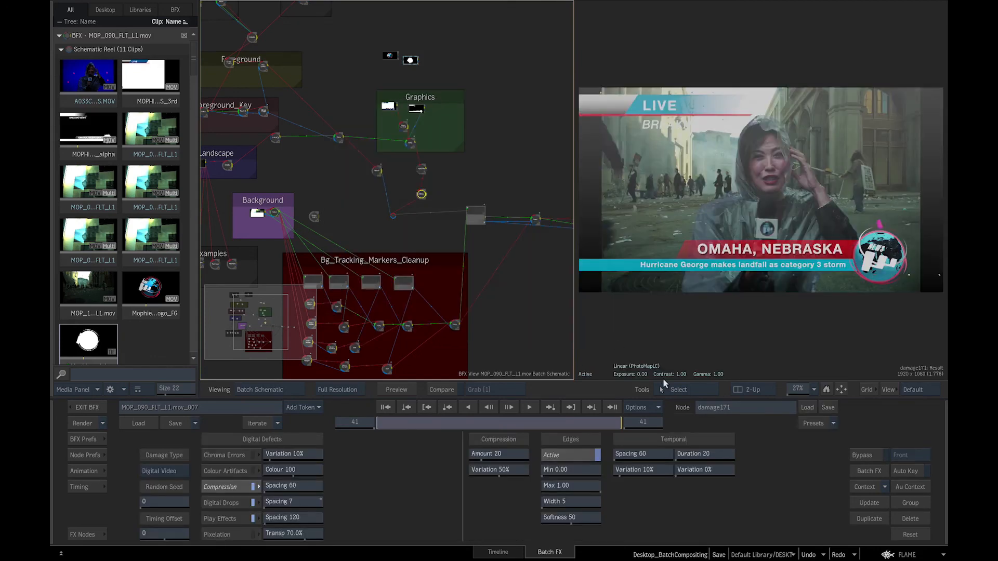
Step: Tidy the schematic's node layout and connections, and save a new iteration of the Batch FX setup
{"action": "key", "text": "a"}
{"action": "left_click_drag", "start_coordinate": [316, 111], "coordinate": [334, 76]}
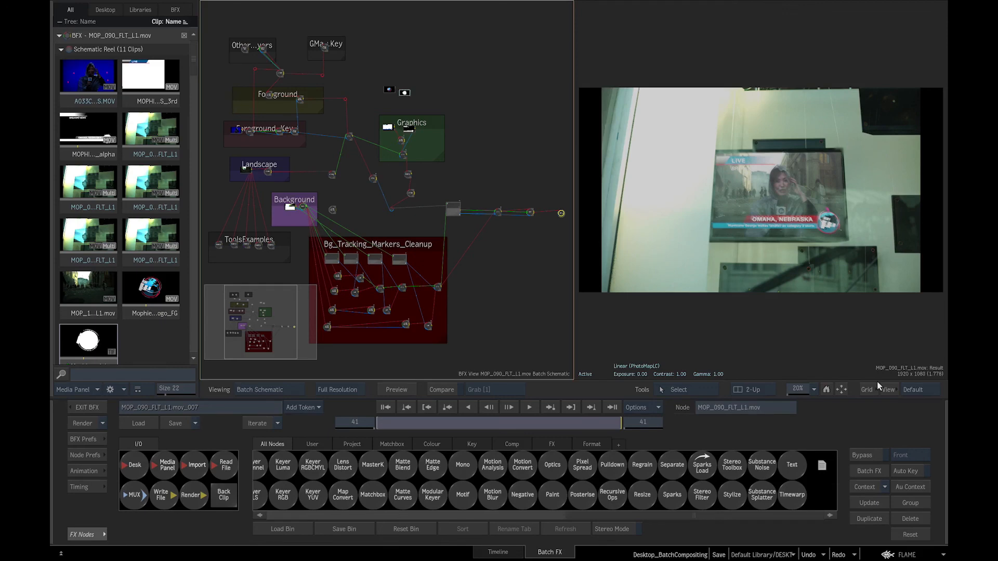
{"action": "left_click", "coordinate": [261, 423]}
{"action": "left_click", "coordinate": [262, 422]}
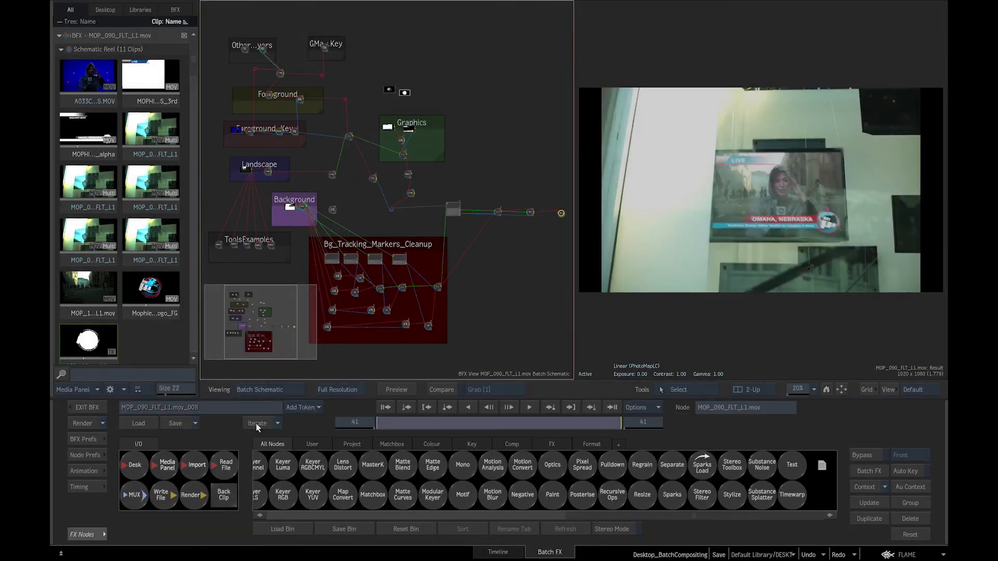
Step: Add a Render node below the MOP_090_FLT_L1.mov output node, and select the output node to show its settings
{"action": "left_click_drag", "start_coordinate": [194, 497], "coordinate": [535, 244]}
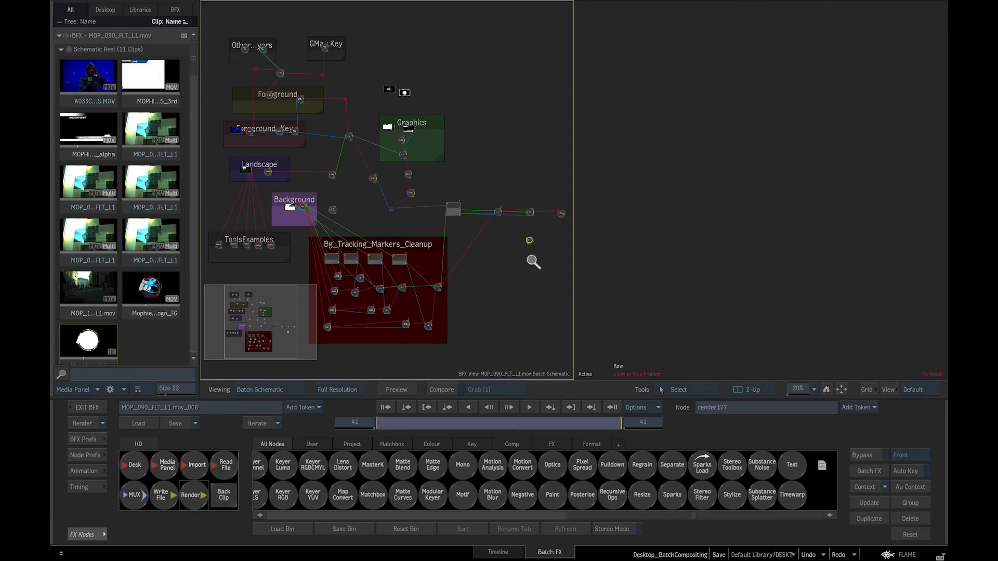
{"action": "left_click_drag", "start_coordinate": [530, 263], "coordinate": [946, 201]}
{"action": "left_click_drag", "start_coordinate": [566, 291], "coordinate": [802, 265]}
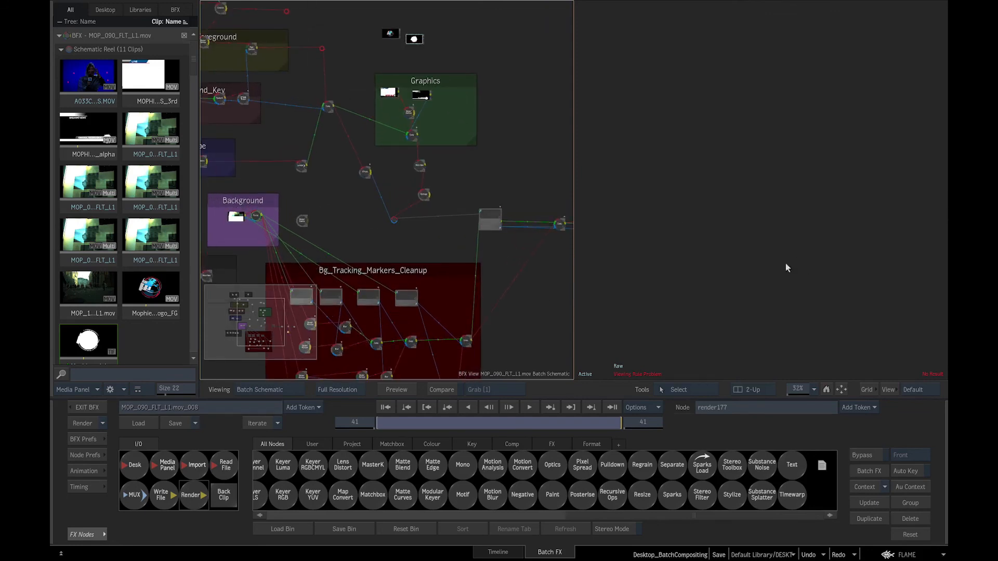
{"action": "left_click_drag", "start_coordinate": [530, 325], "coordinate": [301, 307]}
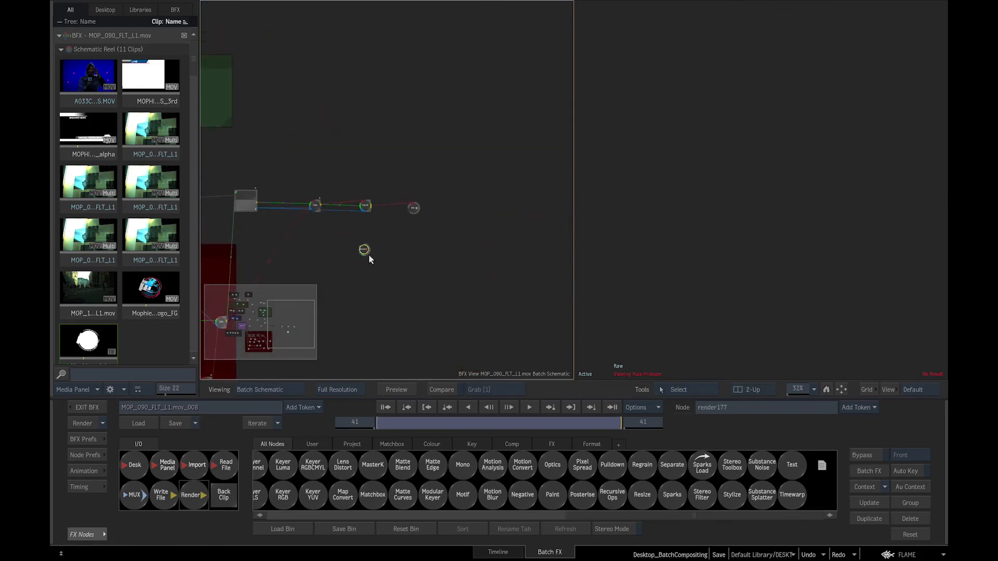
{"action": "left_click_drag", "start_coordinate": [586, 290], "coordinate": [945, 222]}
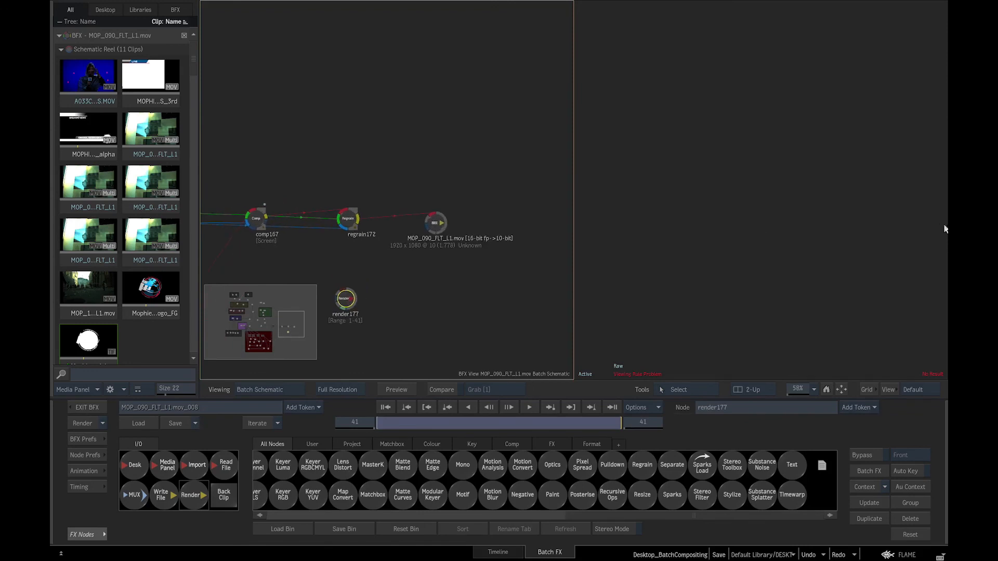
{"action": "left_click_drag", "start_coordinate": [346, 300], "coordinate": [436, 280]}
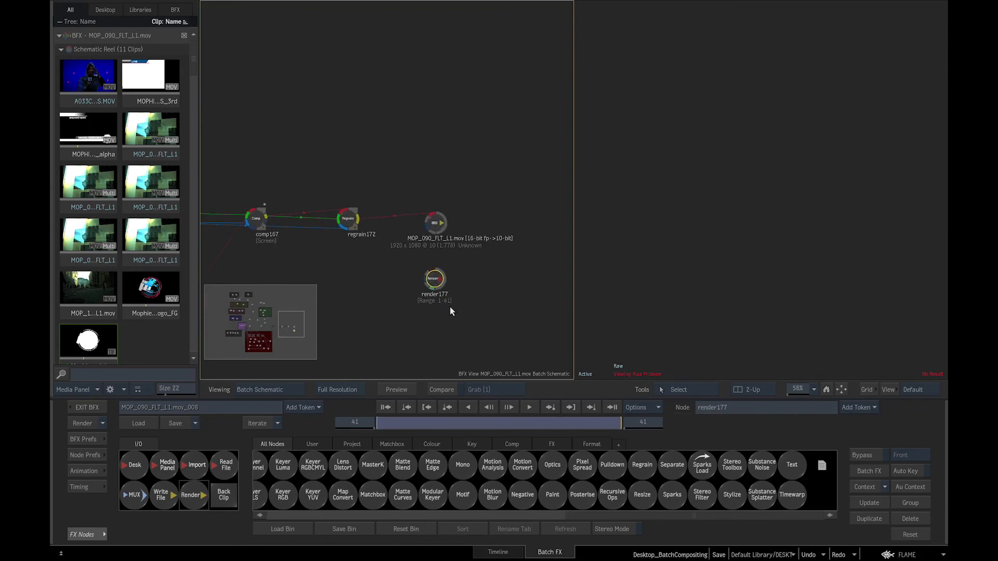
{"action": "left_click", "coordinate": [435, 225]}
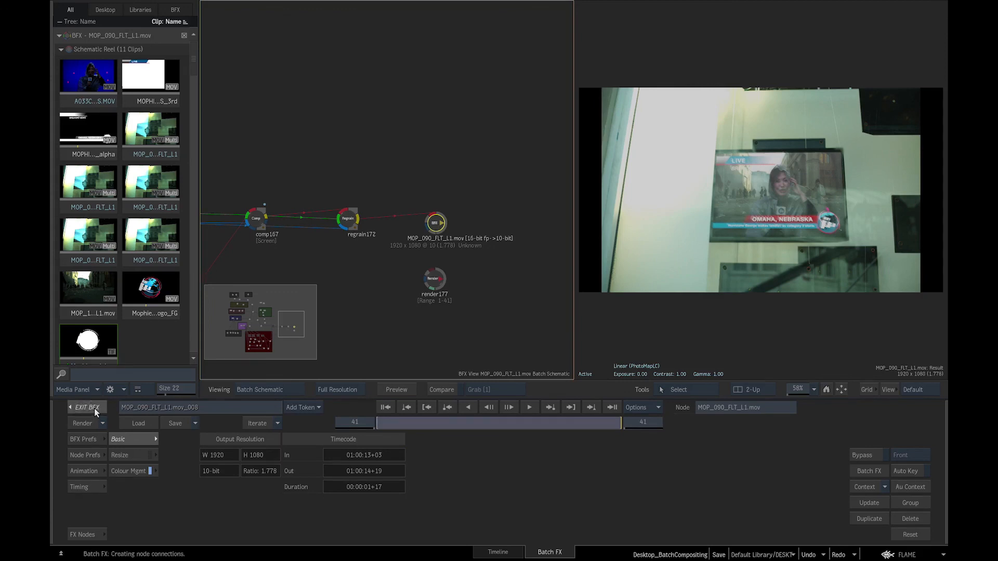
Step: Exit Batch FX to the timeline and go to frame 371, the start of the composite's segment on V1.1
{"action": "left_click", "coordinate": [95, 407]}
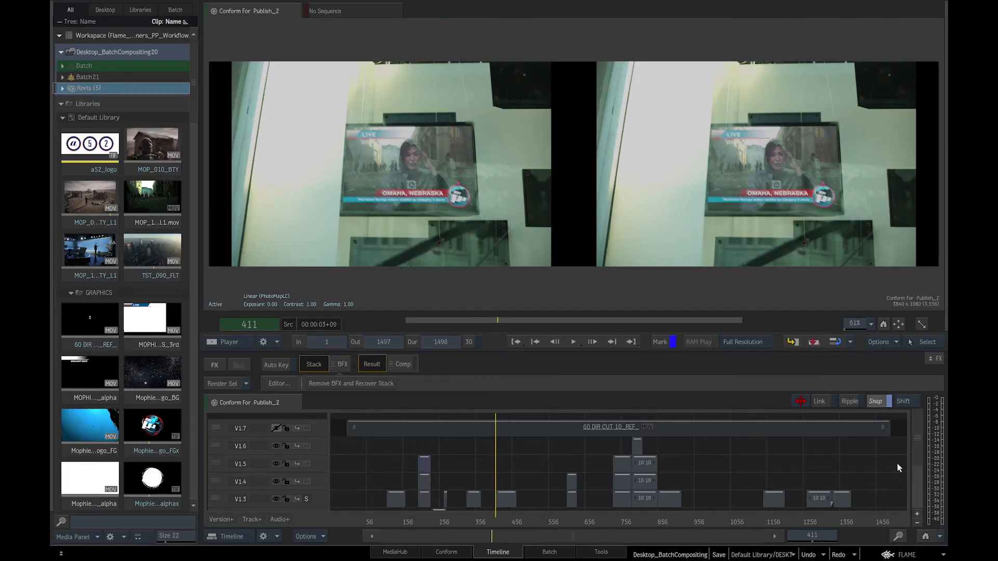
{"action": "left_click_drag", "start_coordinate": [916, 439], "coordinate": [917, 463]}
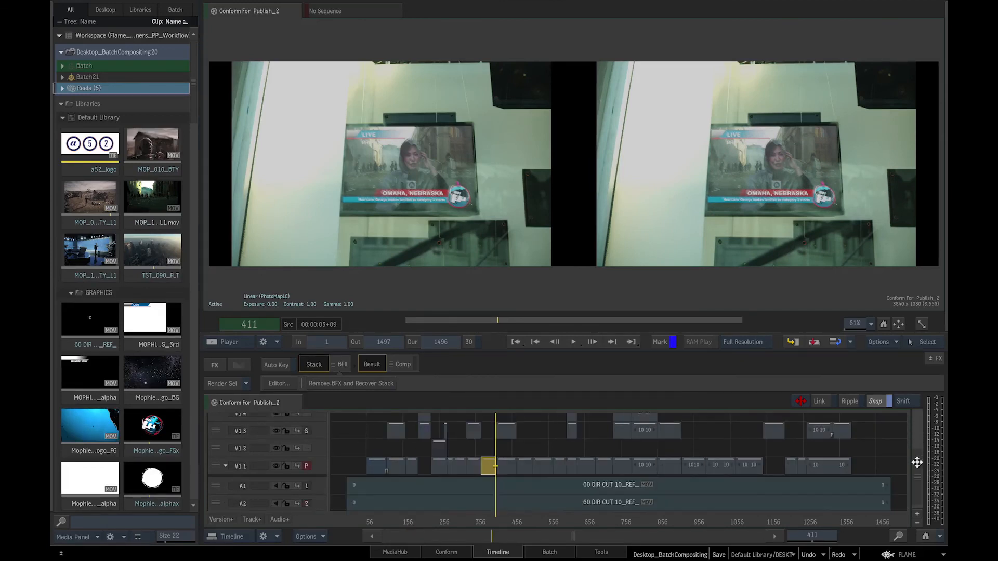
{"action": "left_click_drag", "start_coordinate": [504, 473], "coordinate": [491, 473]}
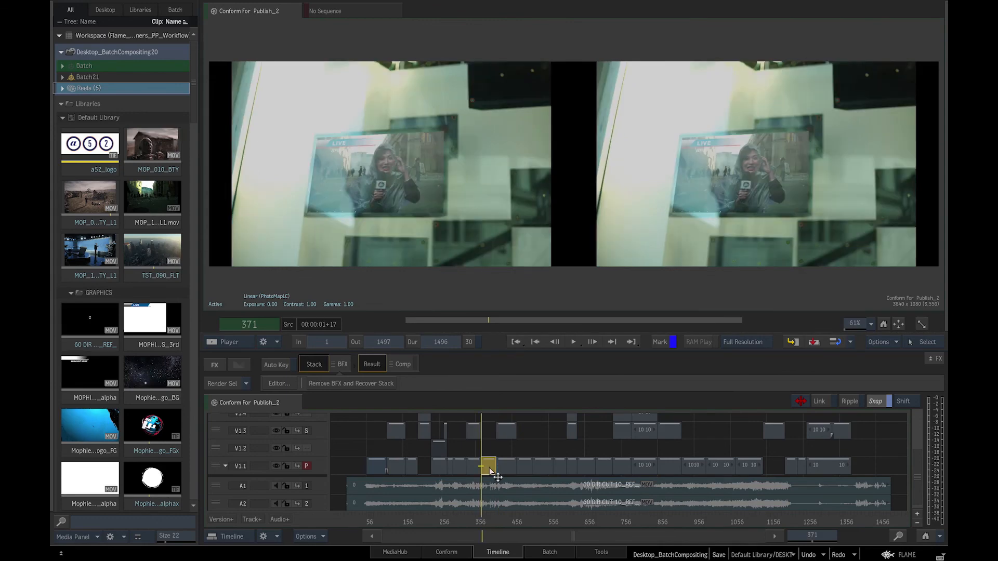
Step: Render the selected Batch FX segment on V1.1 and play back the result
{"action": "right_click", "coordinate": [491, 473]}
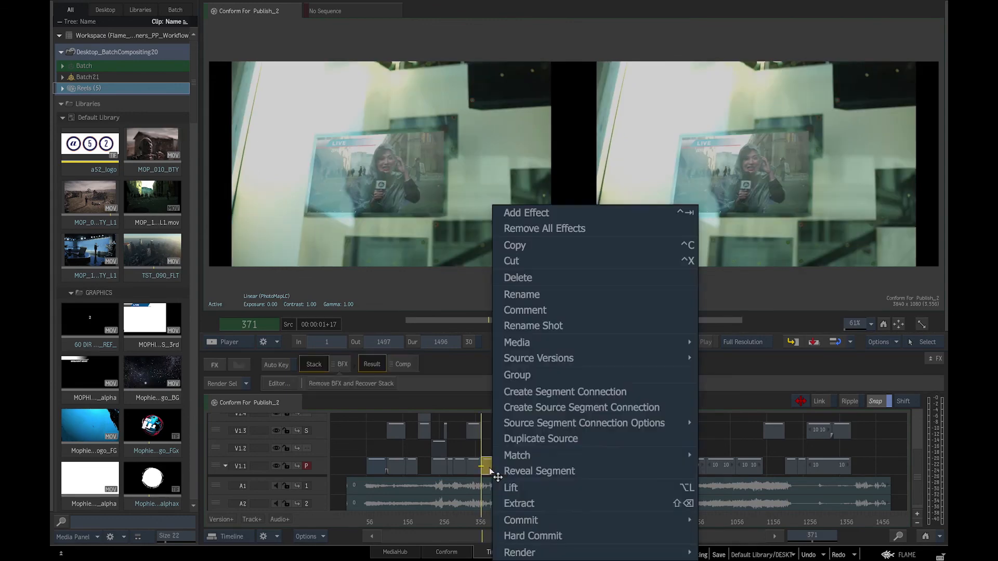
{"action": "mouse_move", "coordinate": [664, 554]}
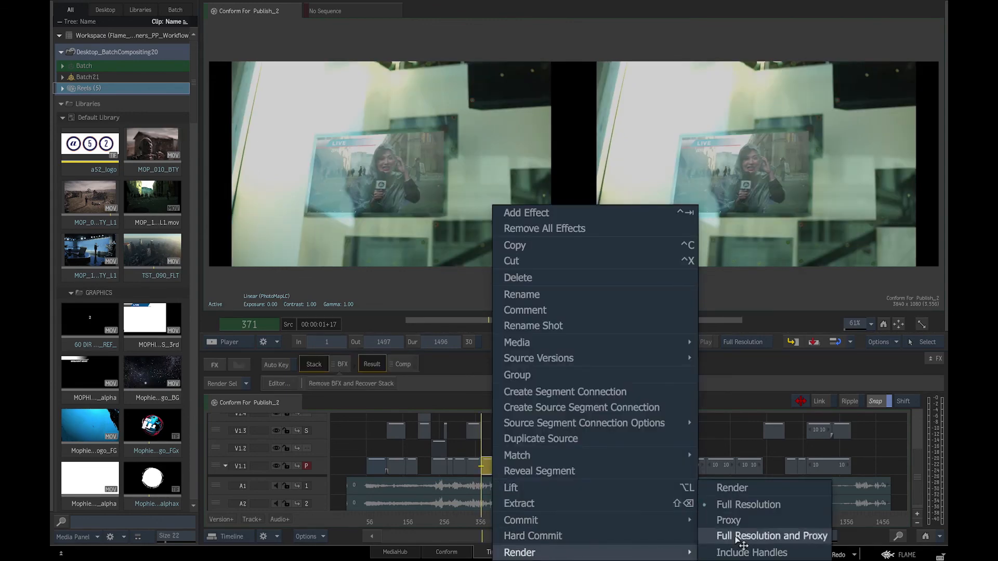
{"action": "left_click", "coordinate": [734, 488]}
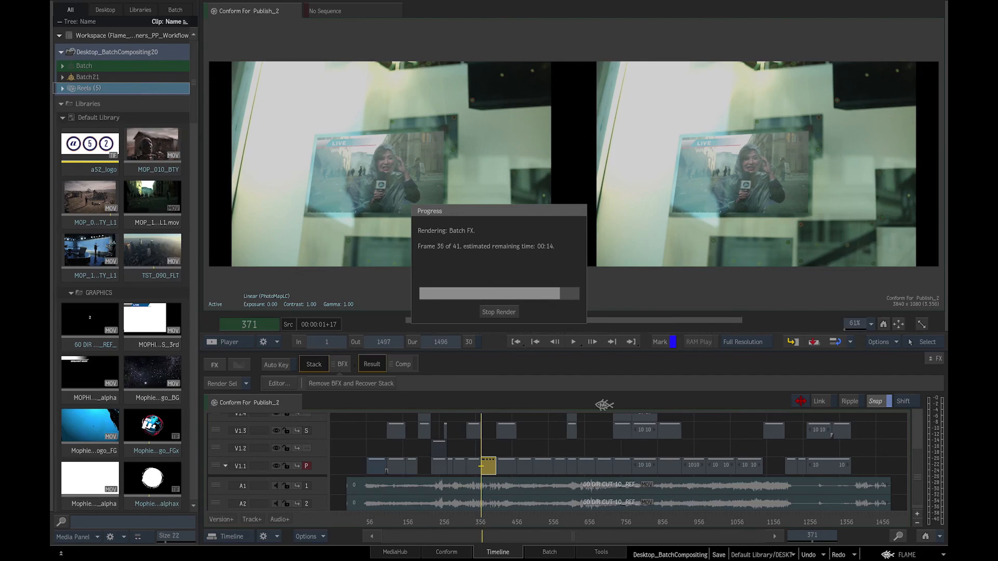
{"action": "key", "text": "space"}
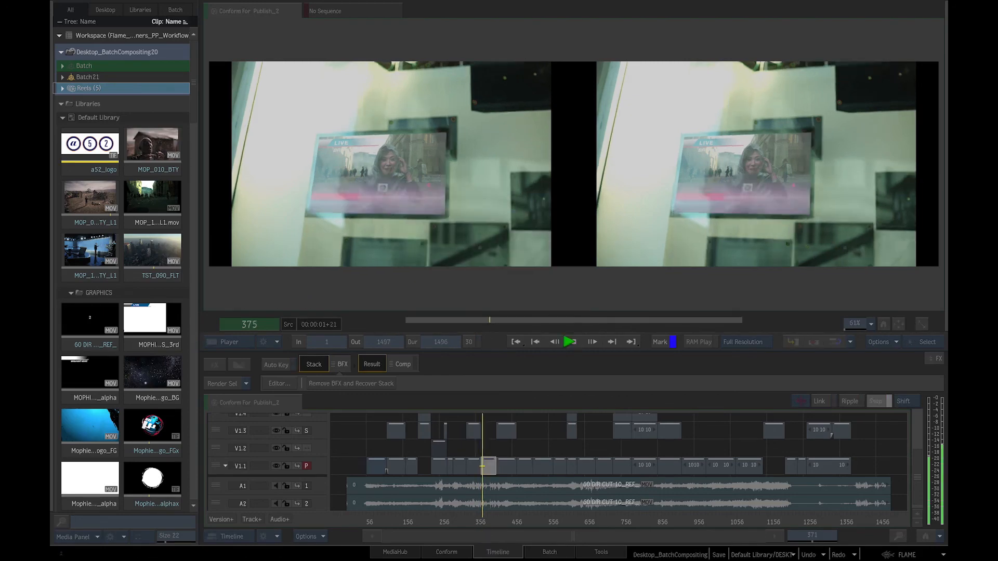